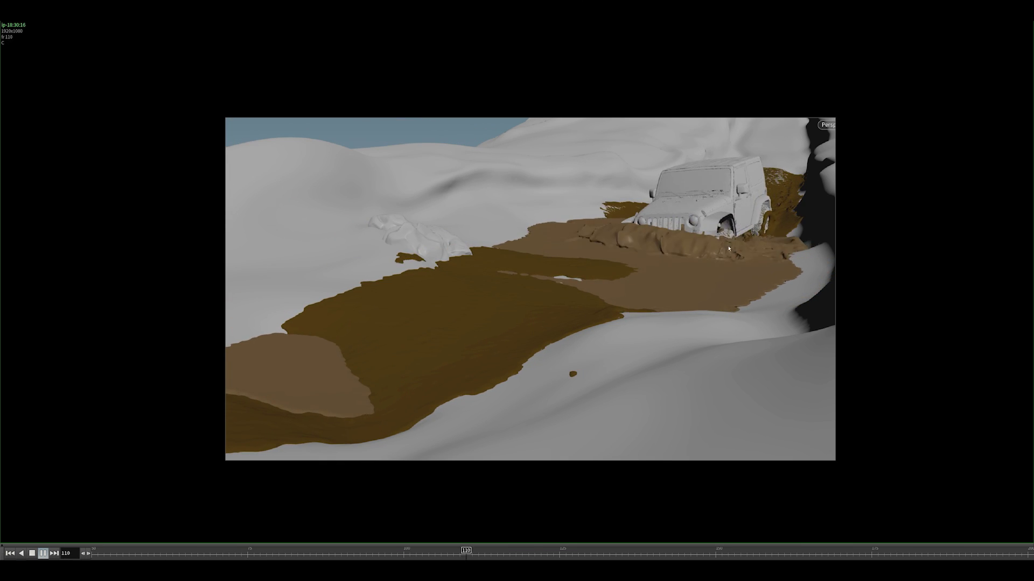
# Step: Stop the flipbook playback and scrub through the frames to examine the mud simulation around the Jeep's body and wheels
pyautogui.click(33, 554)
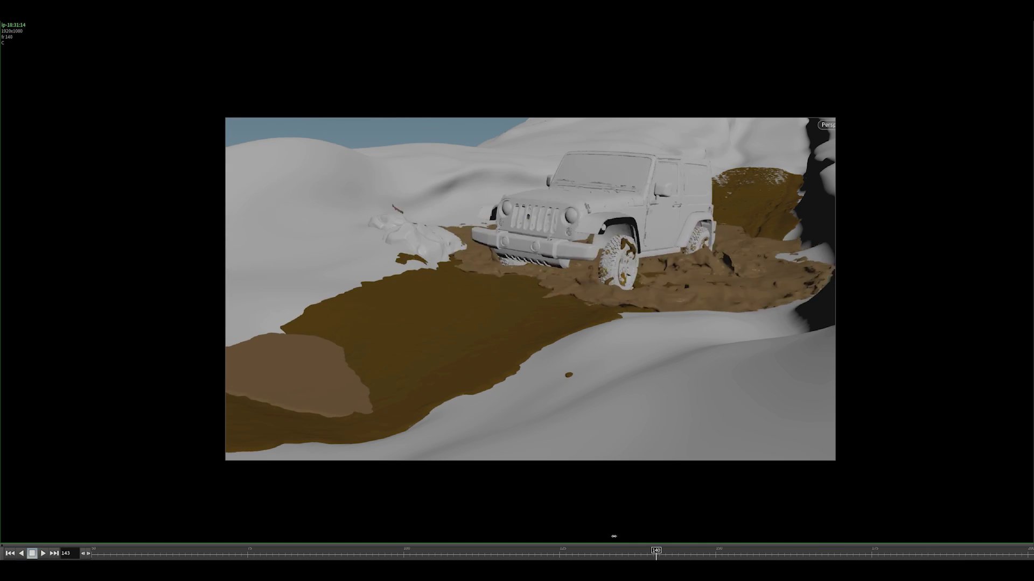
pyautogui.moveTo(594, 512); pyautogui.dragTo(782, 432)
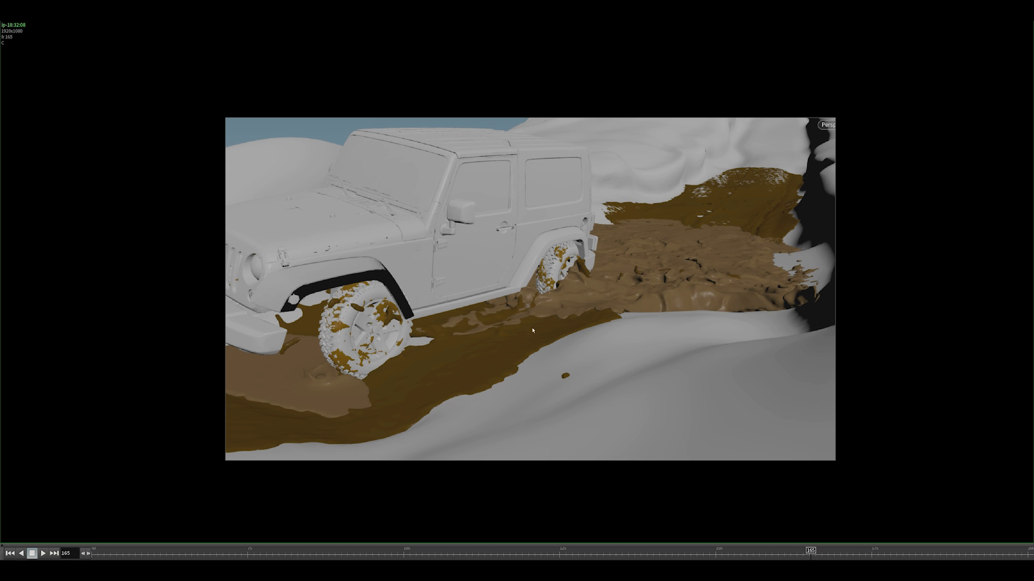
pyautogui.scroll(3, 401, 274)
pyautogui.scroll(-3, 437, 294)
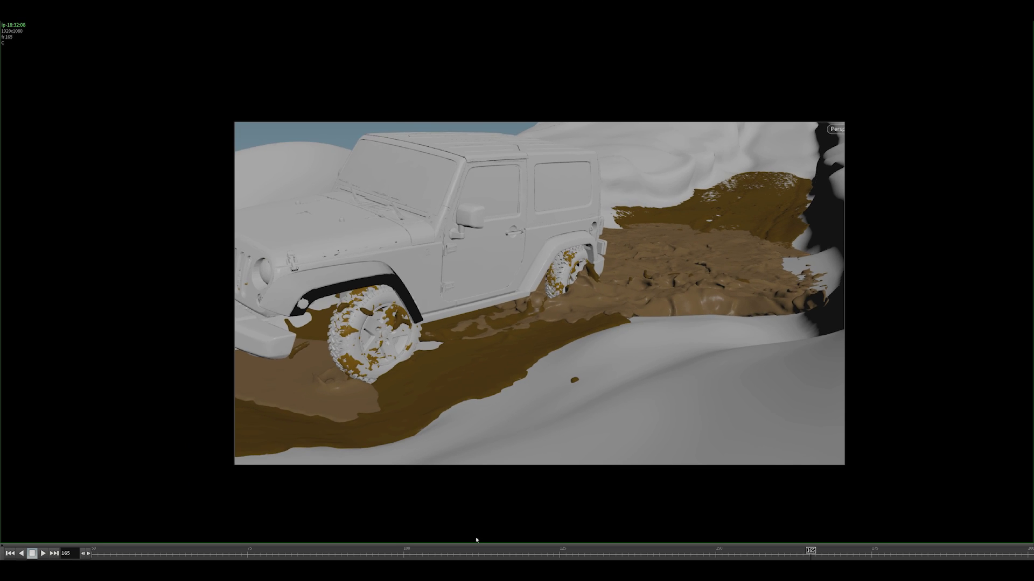
pyautogui.moveTo(645, 558); pyautogui.dragTo(558, 549)
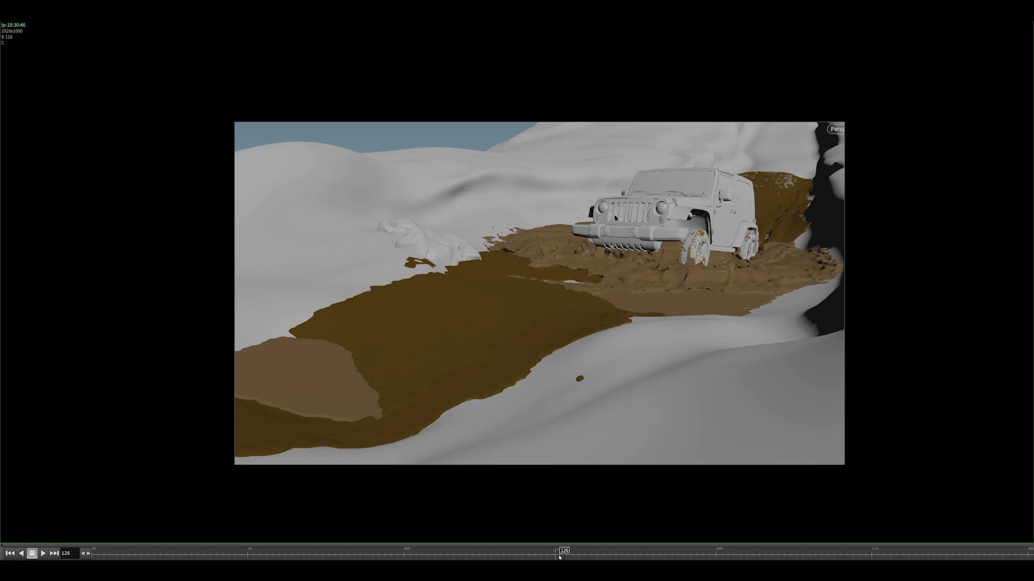
pyautogui.moveTo(560, 557); pyautogui.dragTo(753, 550)
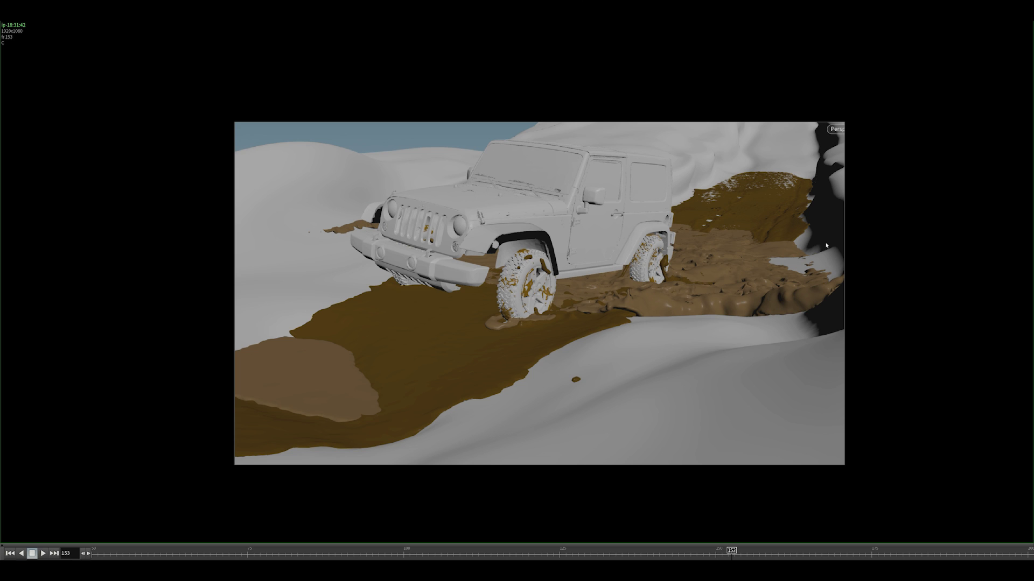
pyautogui.scroll(5, 555, 309)
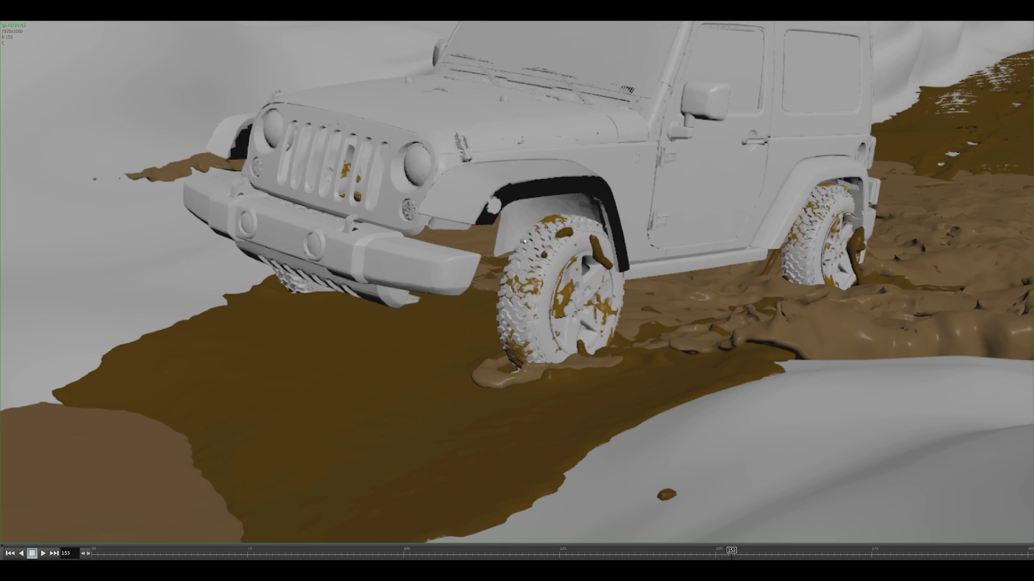
pyautogui.scroll(-5, 427, 261)
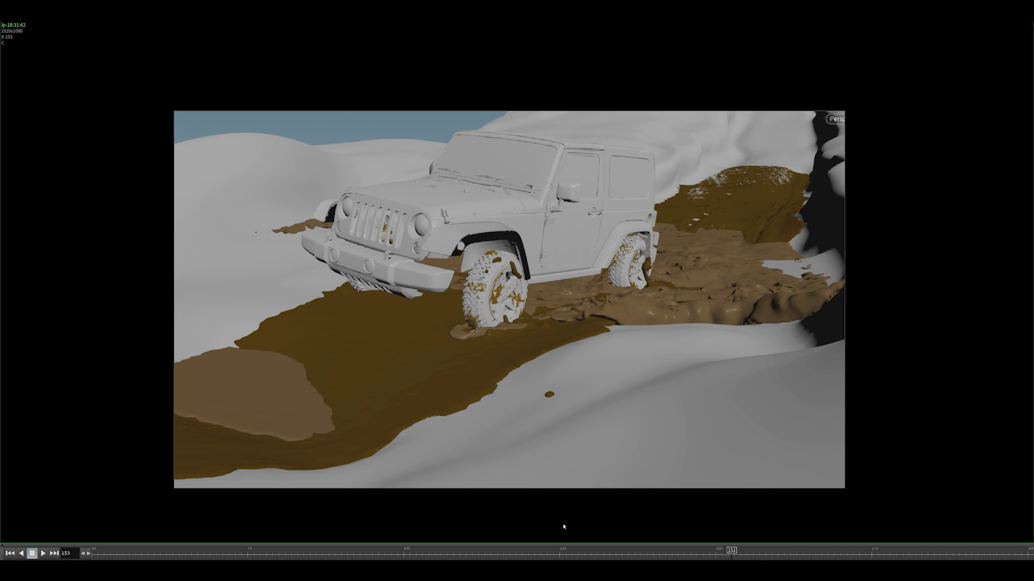
pyautogui.moveTo(550, 552); pyautogui.dragTo(874, 552)
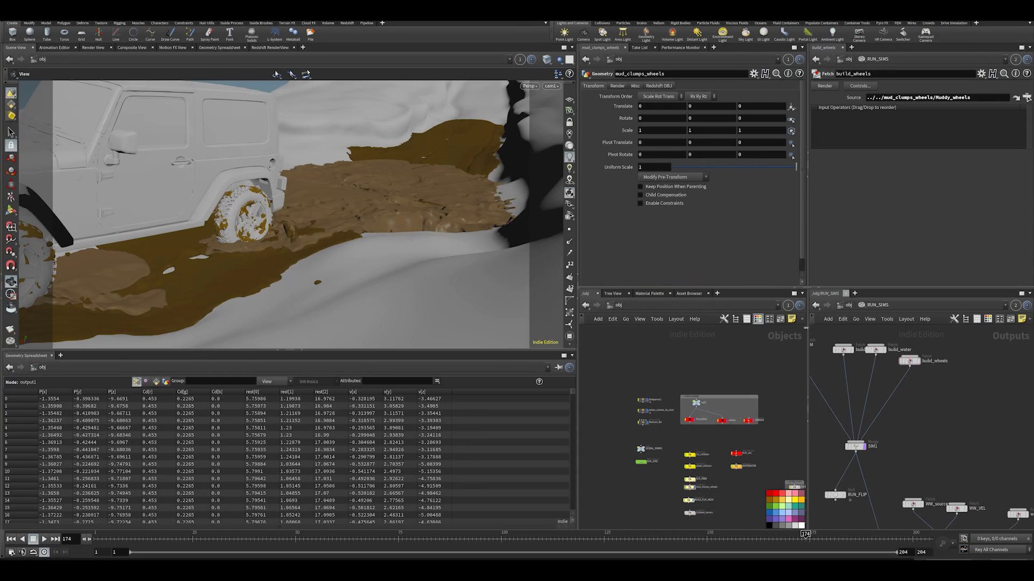
# Step: Inspect the project name, shot and cache settings of the Shotparms1 node in the object network
pyautogui.scroll(4, 647, 364)
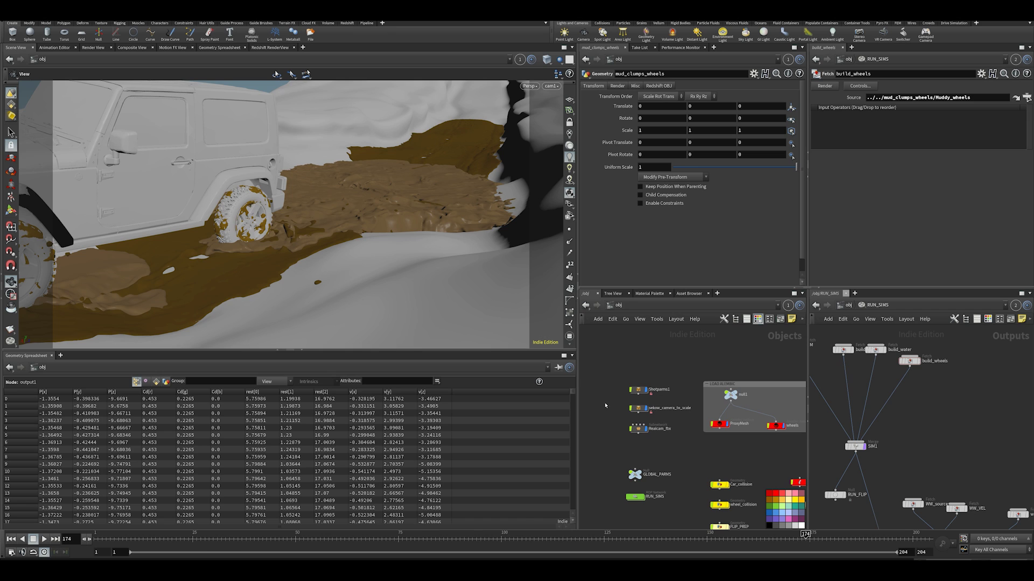
pyautogui.scroll(1, 611, 394)
pyautogui.click(643, 388)
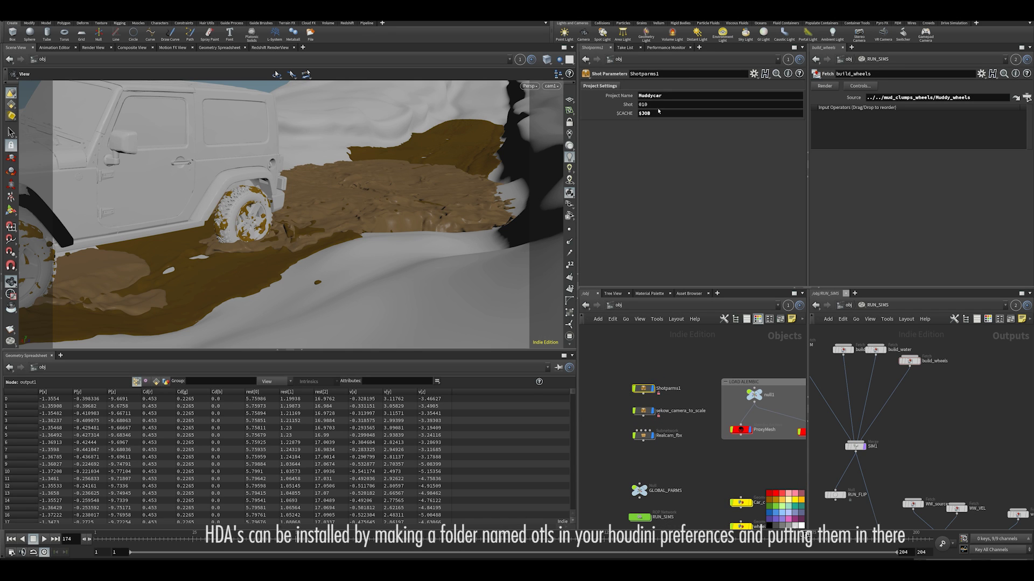
pyautogui.scroll(2, 641, 365)
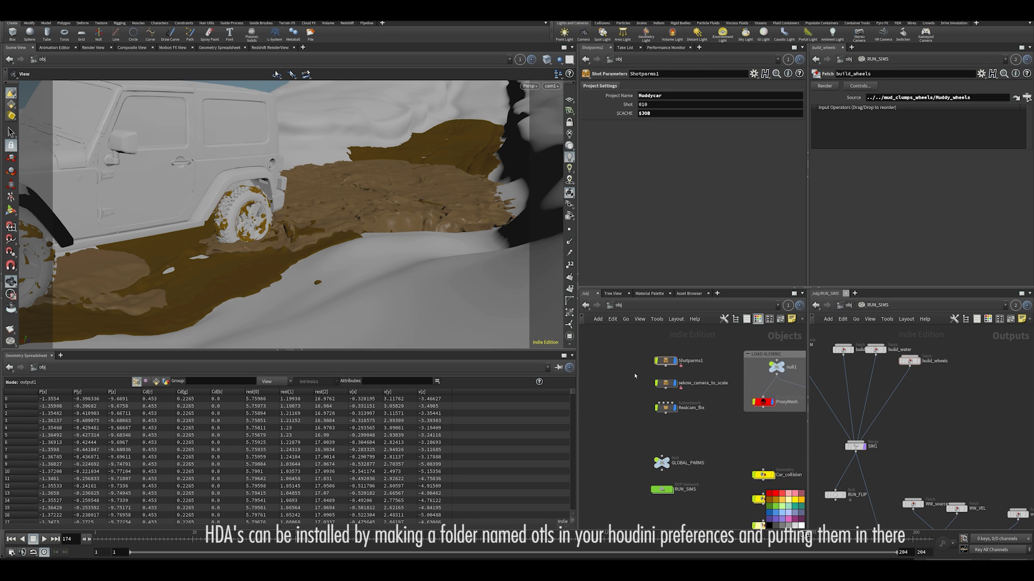
# Step: Examine the sekow_camera_to_scale node's parameters and inner network, hide the color palette, and return to the object level
pyautogui.moveTo(643, 347); pyautogui.dragTo(699, 393)
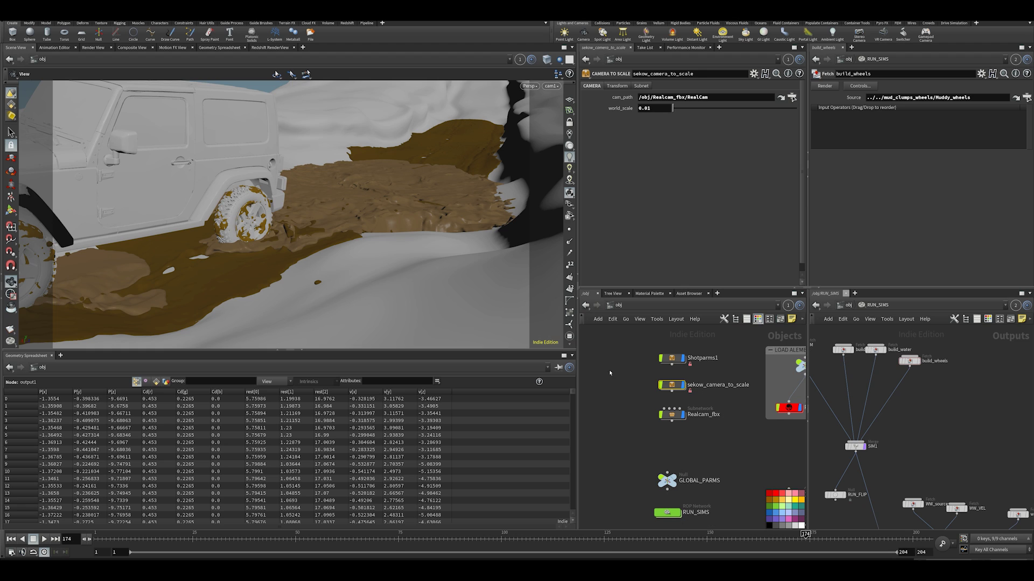
pyautogui.scroll(-2, 608, 373)
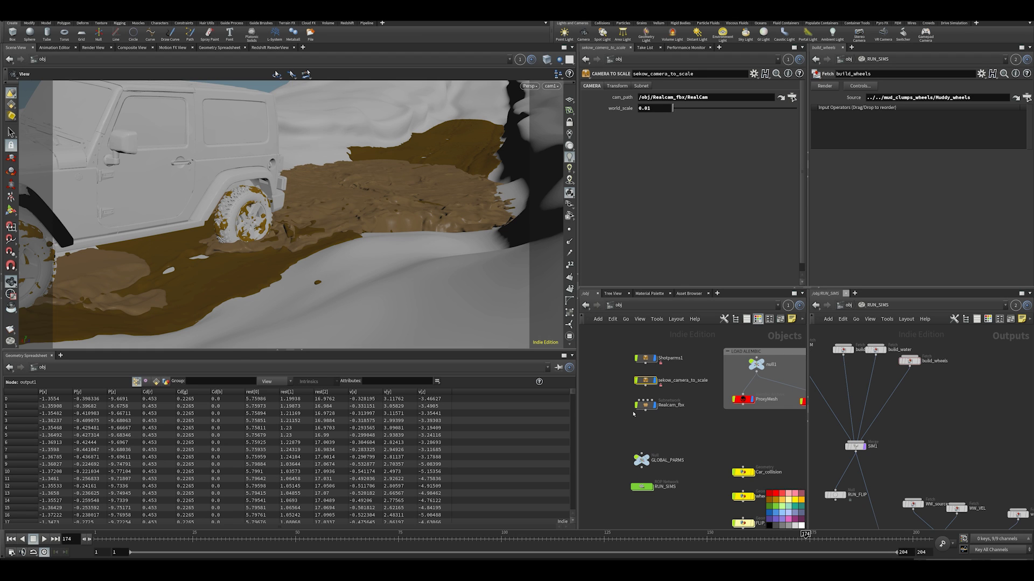
pyautogui.moveTo(614, 390); pyautogui.dragTo(624, 411, button='middle')
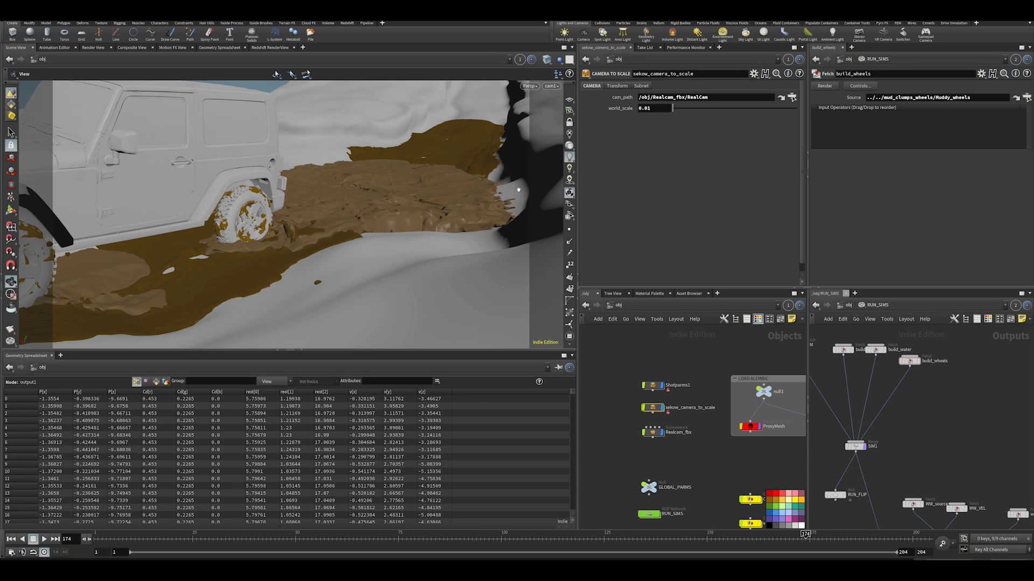
pyautogui.scroll(3, 633, 418)
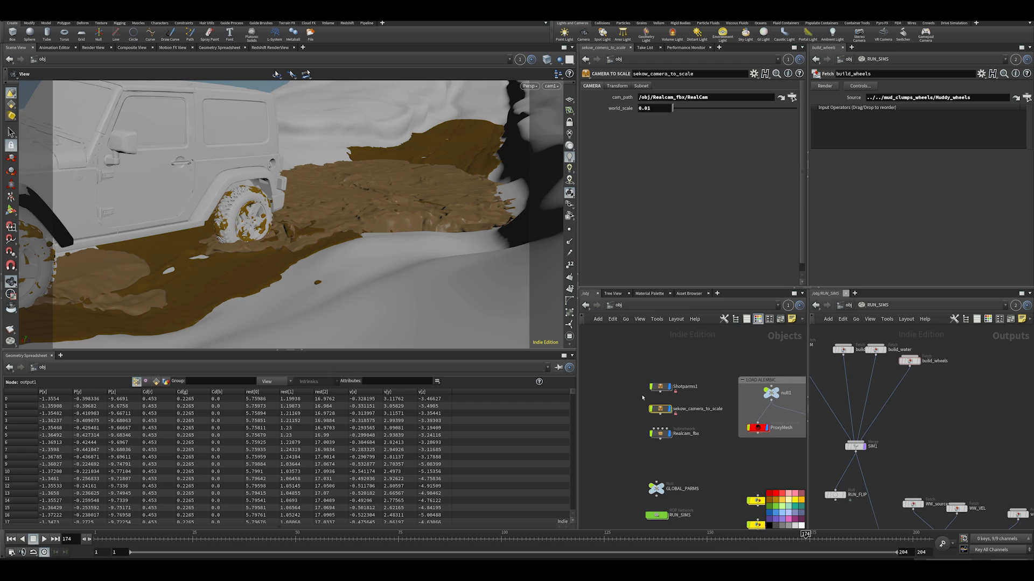
pyautogui.doubleClick(668, 415)
pyautogui.moveTo(625, 348); pyautogui.dragTo(797, 498)
pyautogui.press('c')
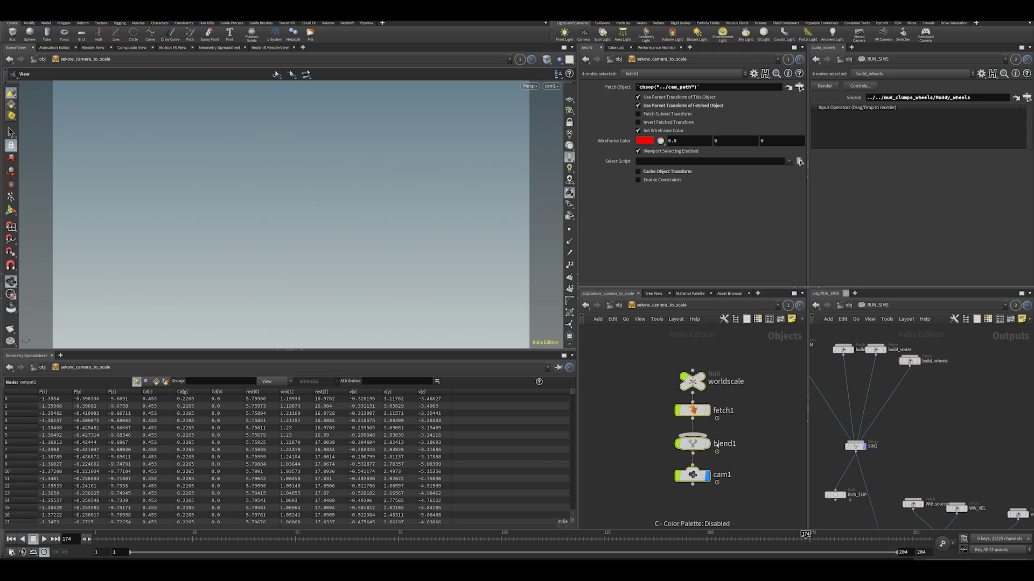
pyautogui.press('u')
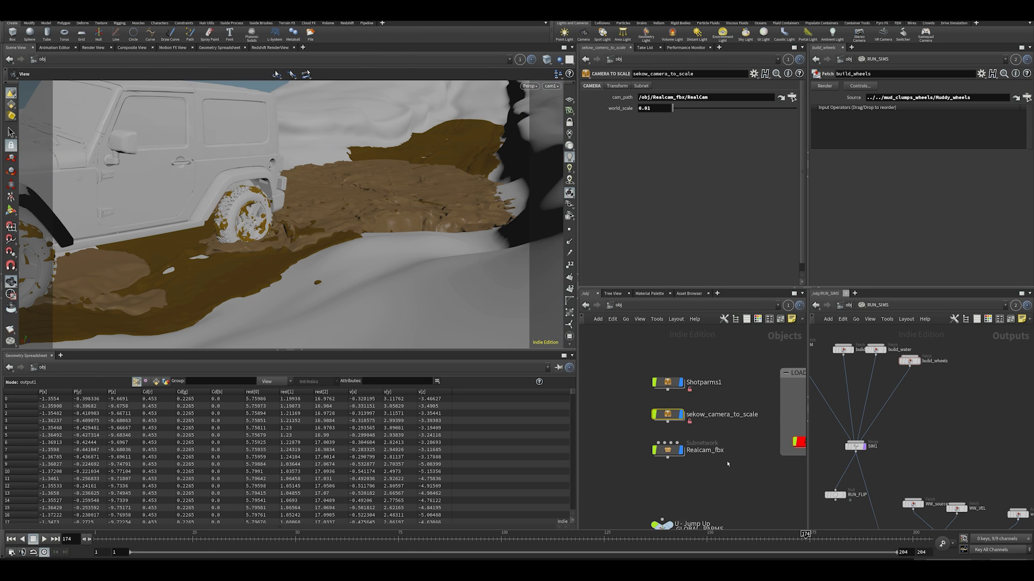
# Step: Inspect the transform parameters of the Realcam_fbx subnetwork
pyautogui.click(668, 450)
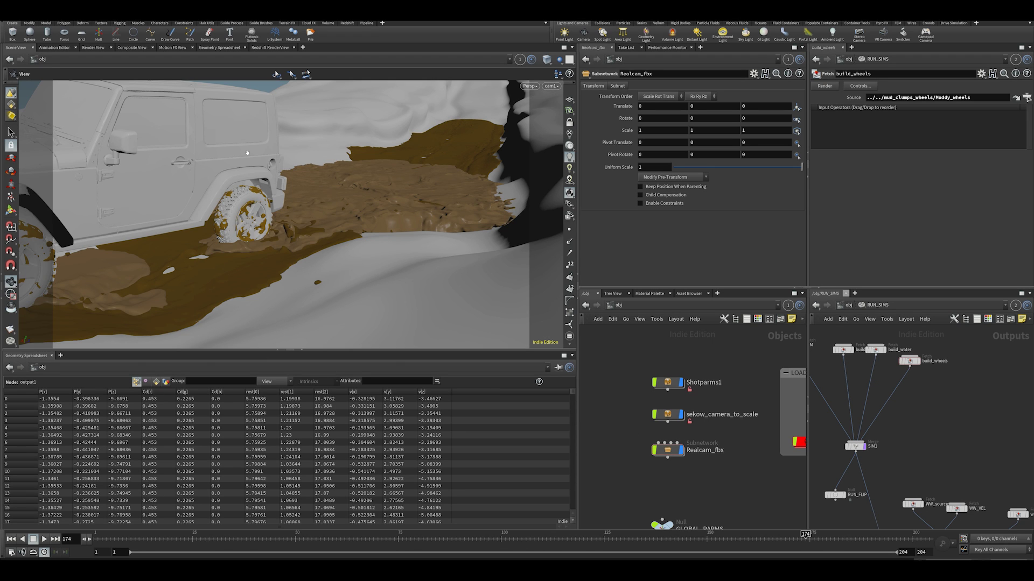
pyautogui.scroll(-3, 696, 460)
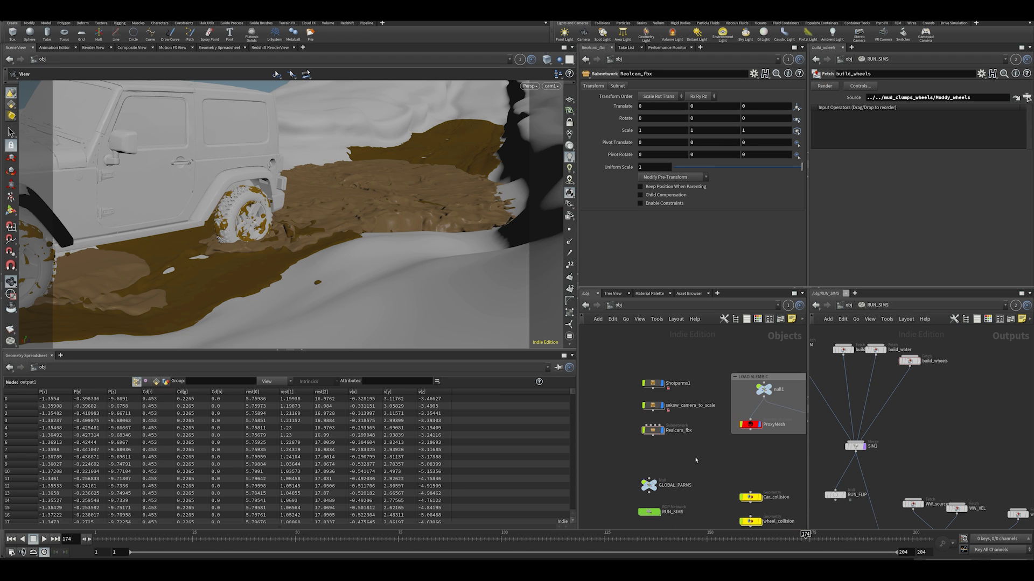
pyautogui.scroll(-3, 727, 356)
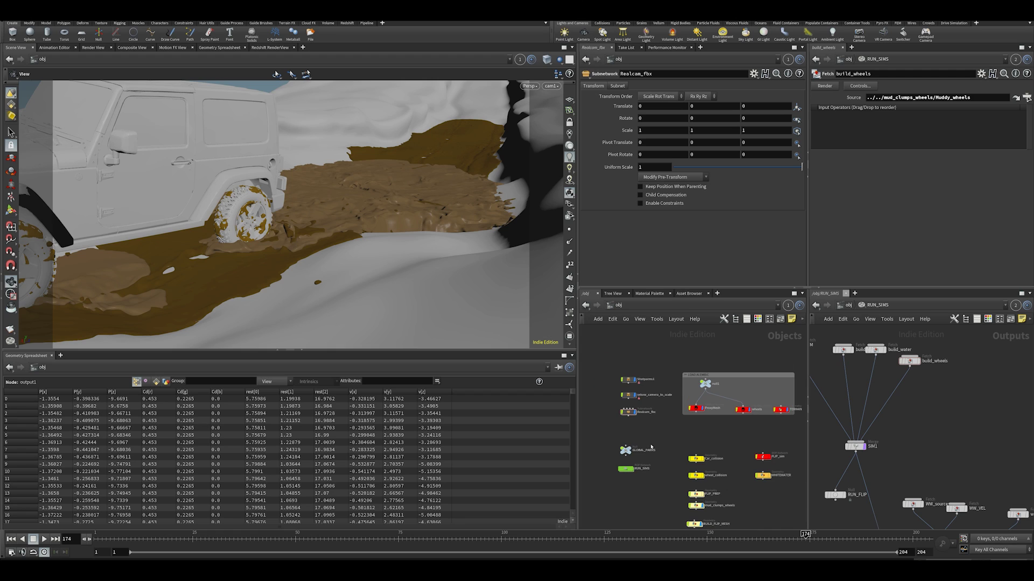
# Step: Inspect the Load var of the GLOBAL_PARMS null and the loading parameters of the ProxyMesh Alembic archive
pyautogui.moveTo(623, 455); pyautogui.dragTo(644, 451)
pyautogui.scroll(2, 682, 445)
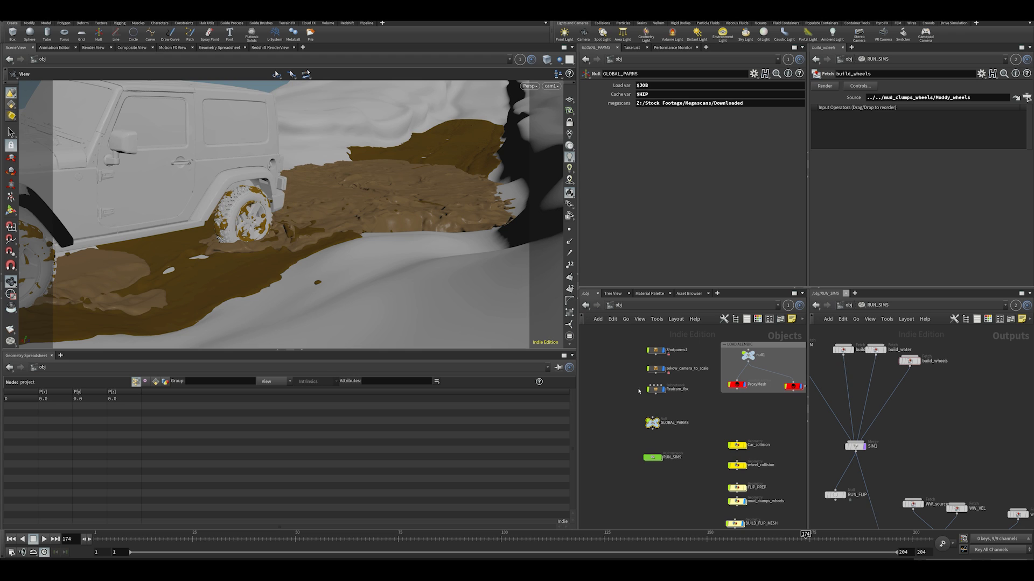
pyautogui.moveTo(731, 412); pyautogui.dragTo(716, 433, button='middle')
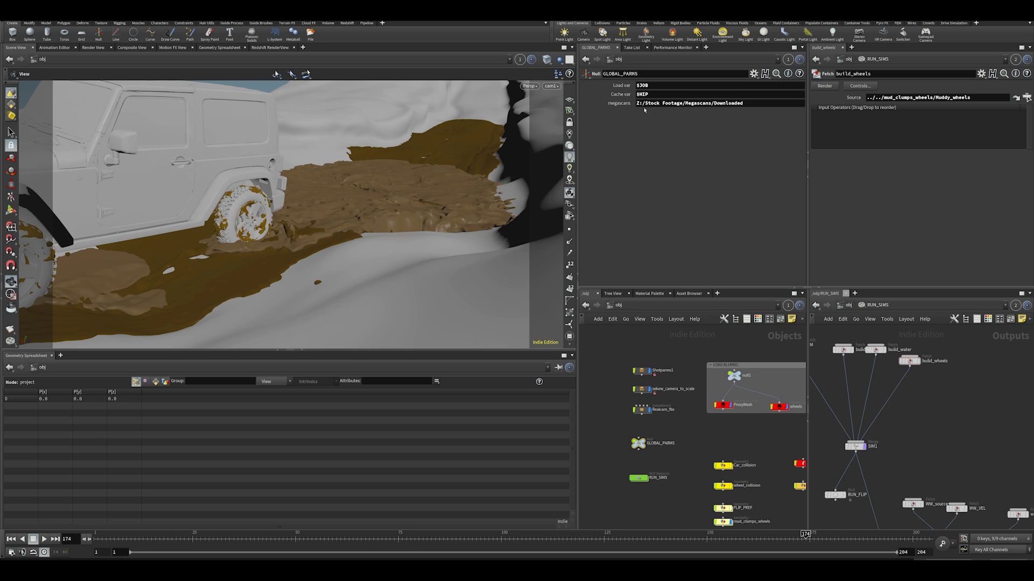
pyautogui.doubleClick(658, 87)
pyautogui.click(693, 358)
pyautogui.click(734, 408)
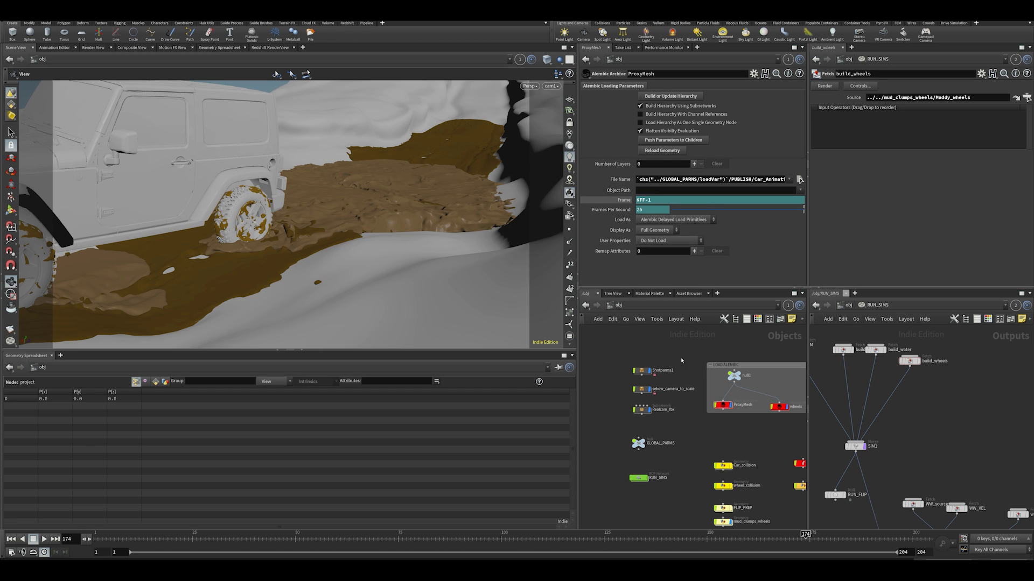
# Step: Browse up to the MuddyCar/PUBLISH folder in the Set Project dialog to examine its subfolders, and close the dialog
pyautogui.click(9, 16)
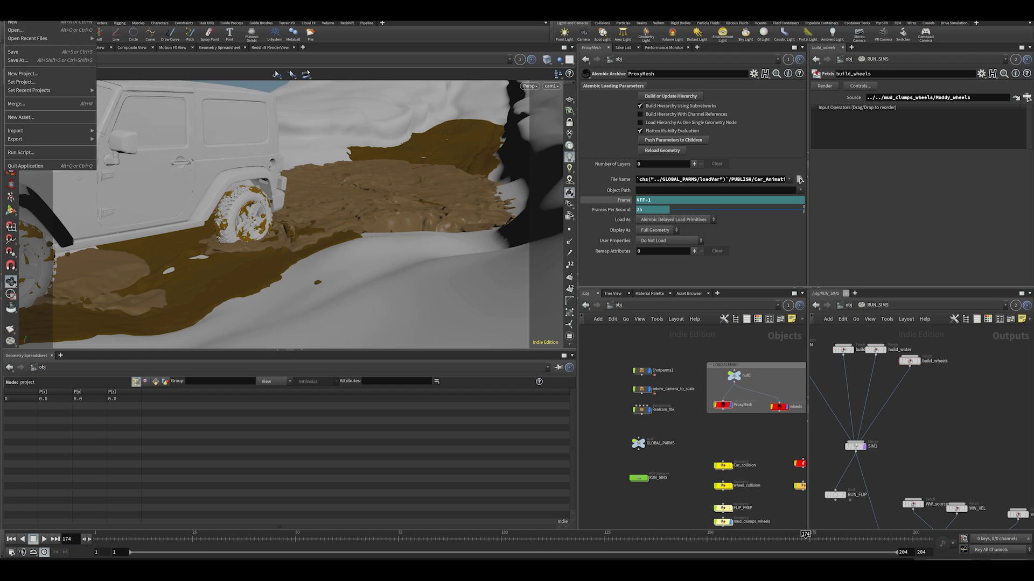
pyautogui.click(31, 82)
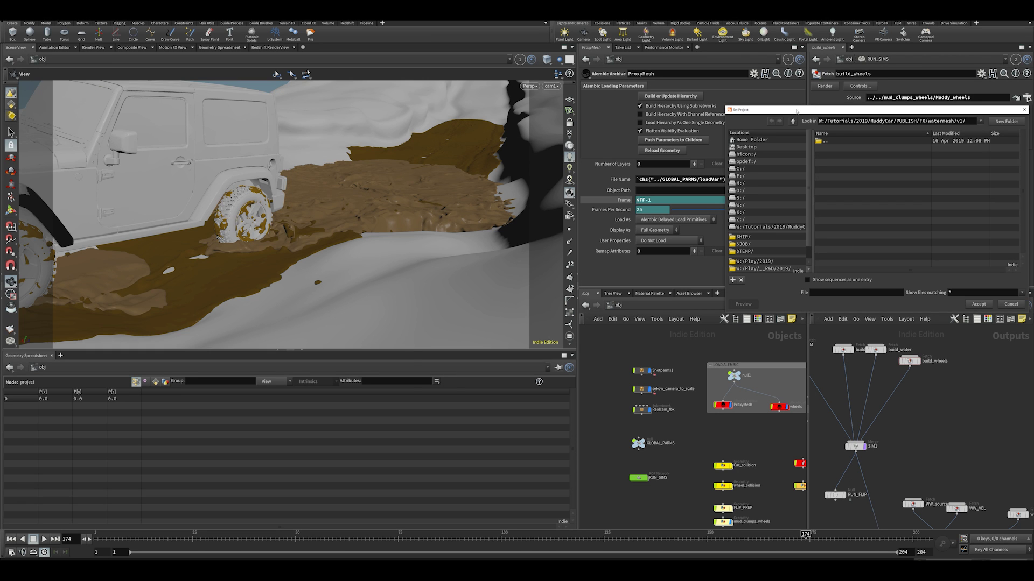
pyautogui.moveTo(781, 110); pyautogui.dragTo(607, 140)
pyautogui.doubleClick(653, 172)
pyautogui.click(654, 172)
pyautogui.doubleClick(653, 171)
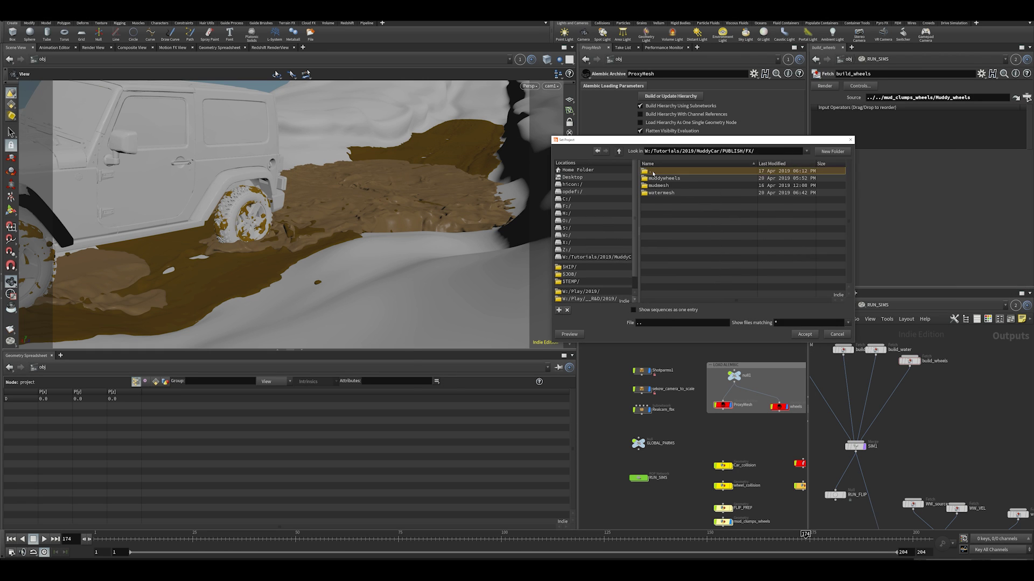
pyautogui.doubleClick(653, 171)
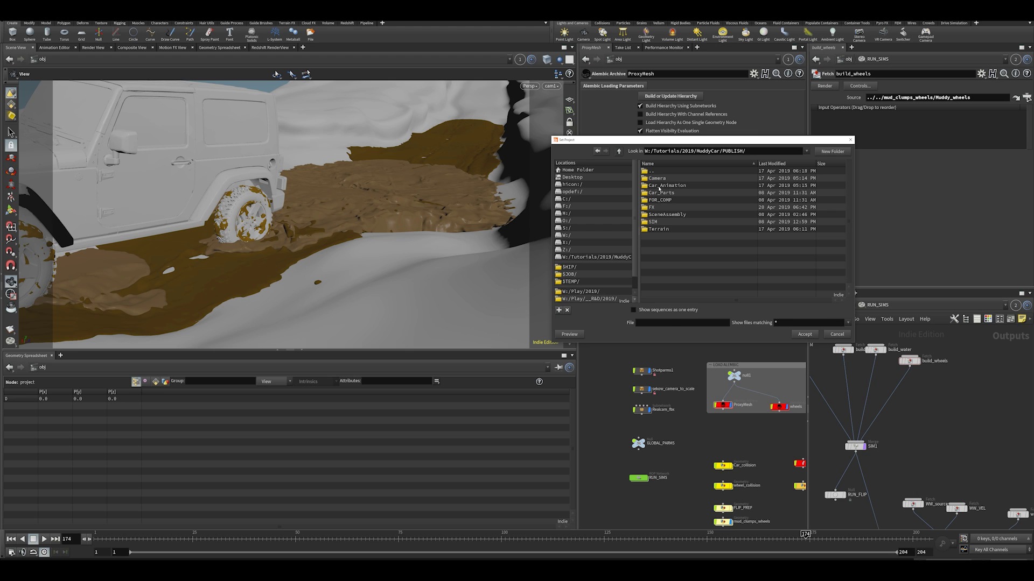
pyautogui.click(660, 185)
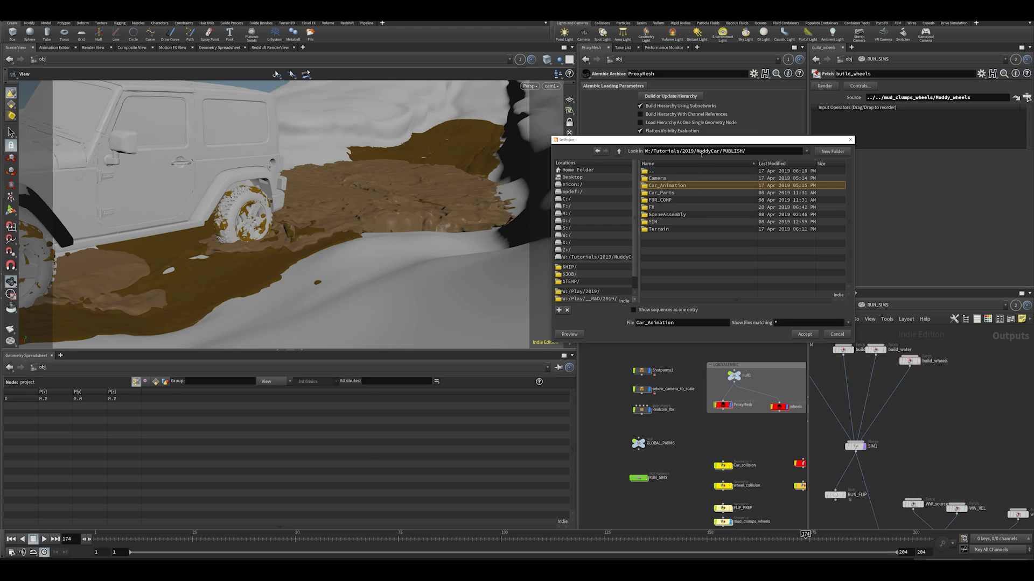
pyautogui.click(804, 334)
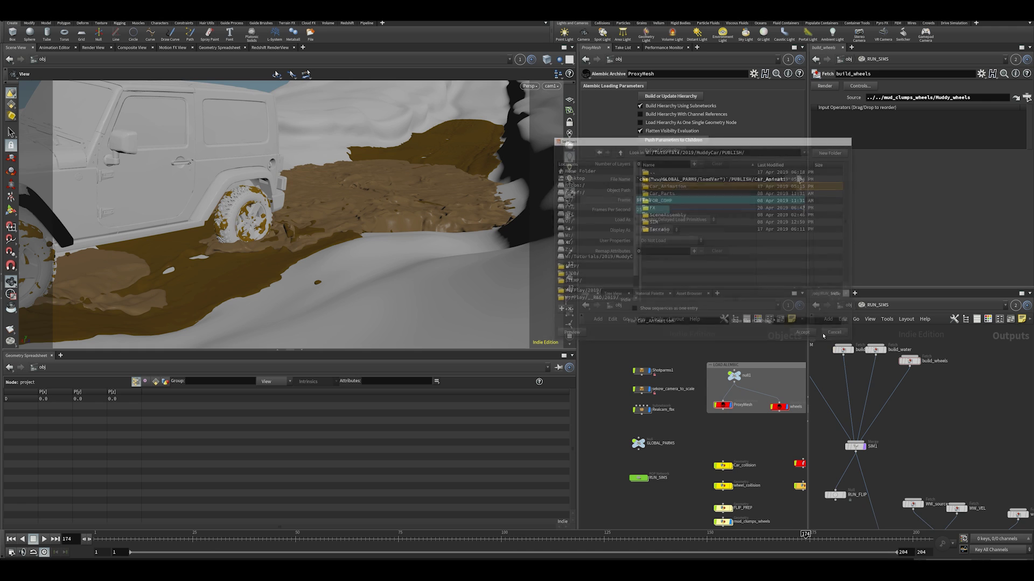
# Step: Show the evaluated path of the ProxyMesh archive's File Name and check where the file is loaded from
pyautogui.click(626, 178)
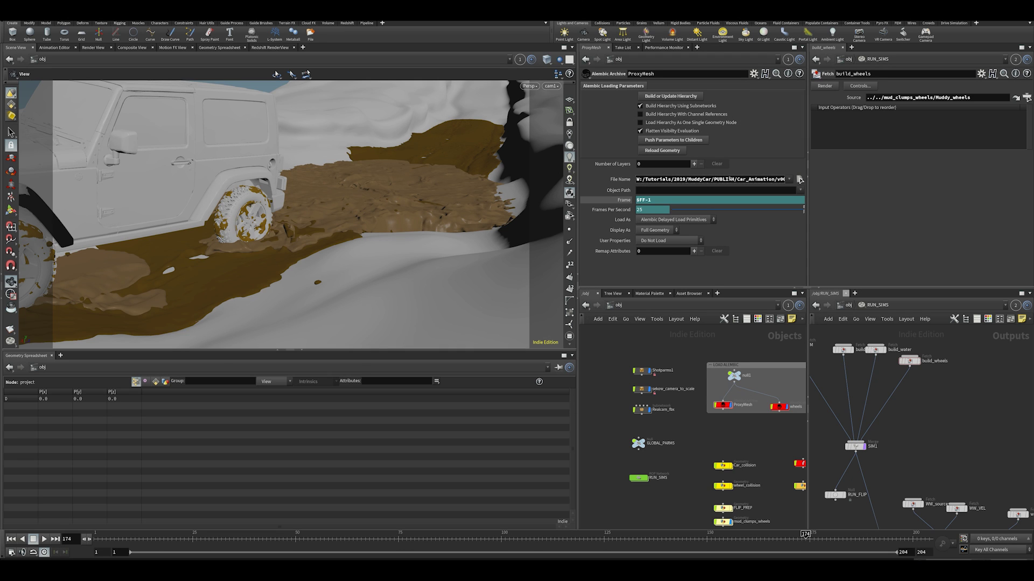
pyautogui.click(734, 181)
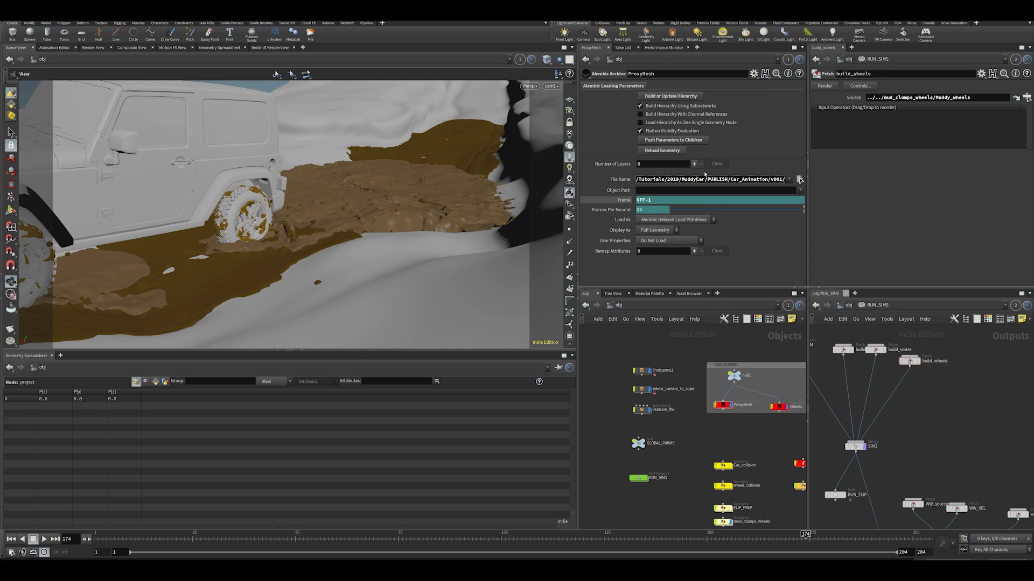
# Step: Examine the global parameters on the GLOBAL_PARMS null and open its Cache var value for editing
pyautogui.click(639, 443)
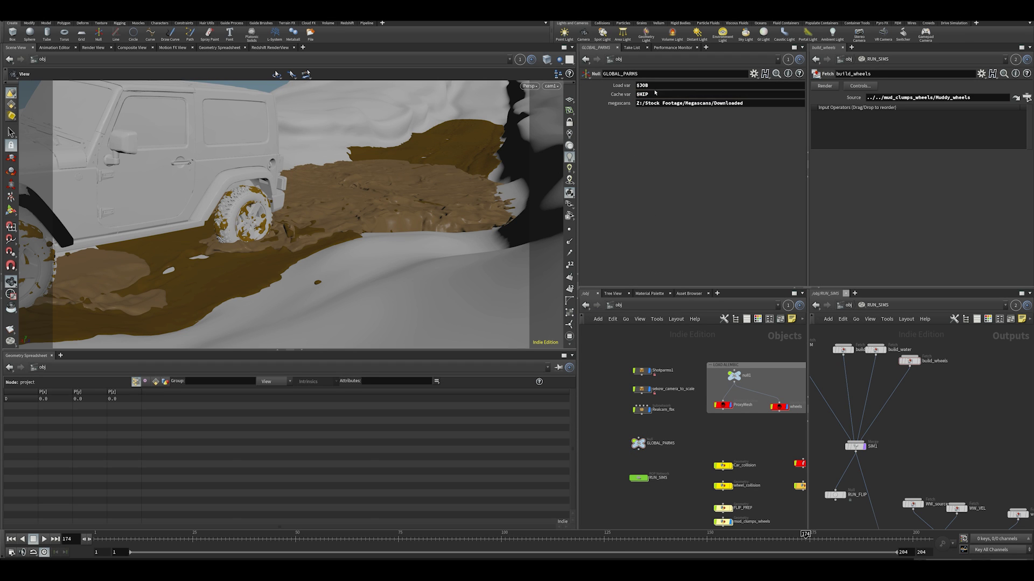
pyautogui.doubleClick(655, 92)
pyautogui.click(663, 94)
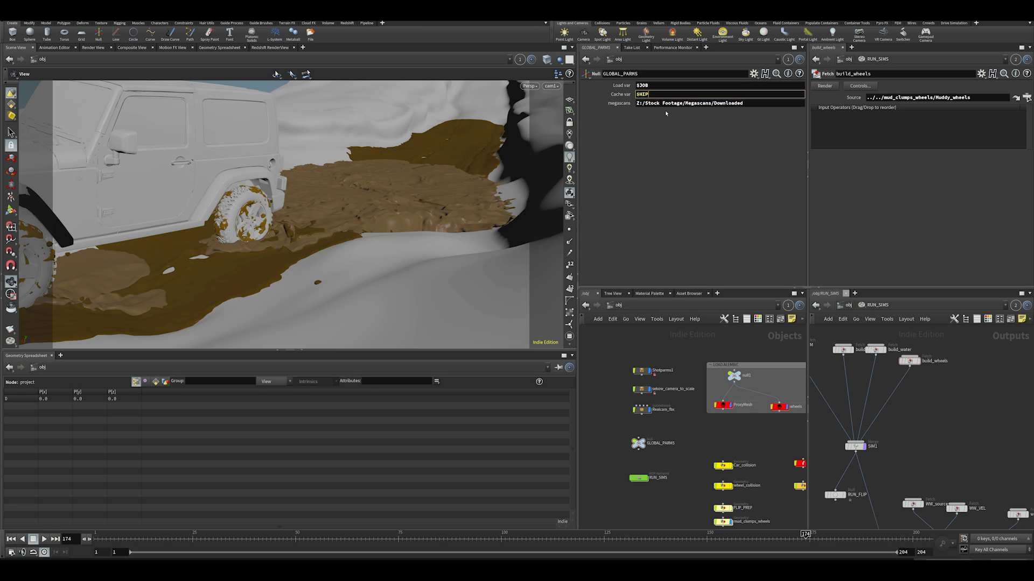
pyautogui.press('Return')
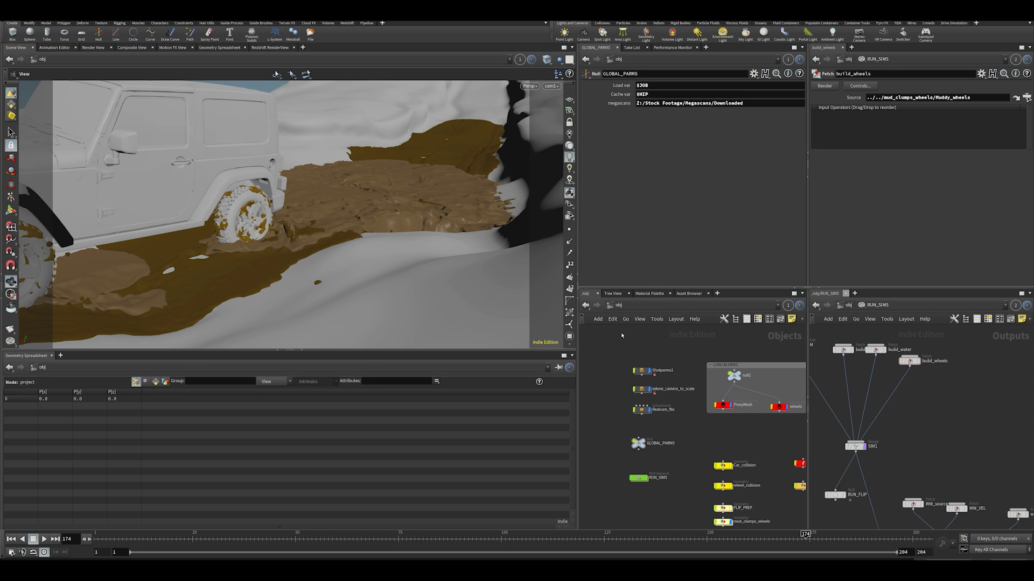
pyautogui.doubleClick(672, 93)
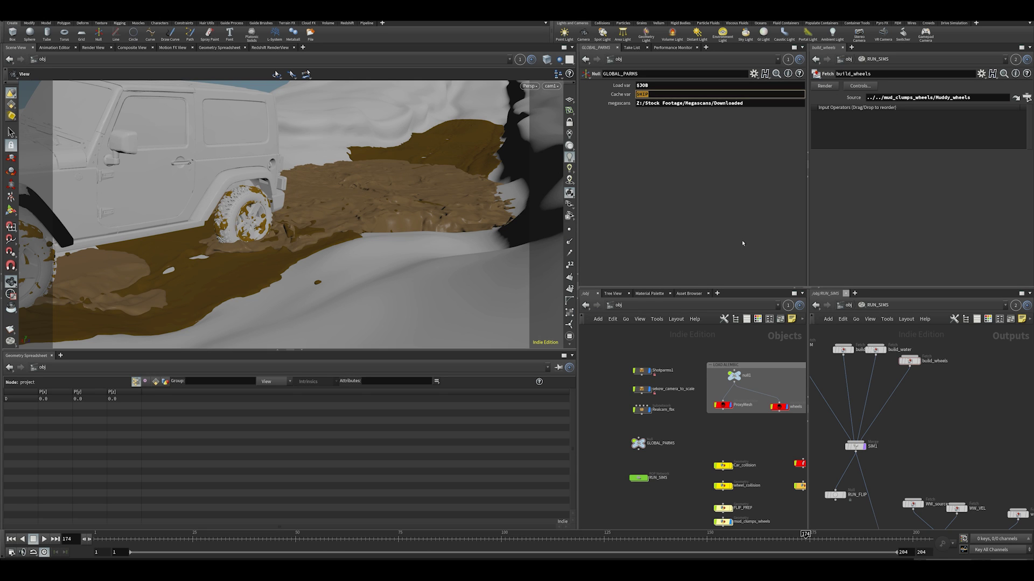
# Step: Examine the megascans path on the GLOBAL_PARMS null and move the timeline to frame 45
pyautogui.click(673, 166)
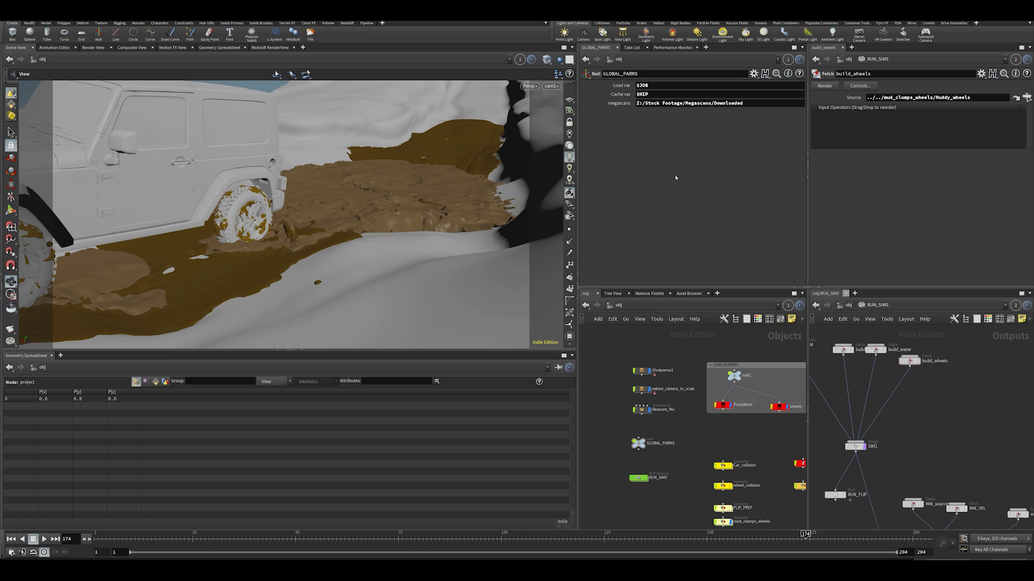
pyautogui.moveTo(748, 100); pyautogui.dragTo(635, 103)
pyautogui.click(629, 341)
pyautogui.click(276, 541)
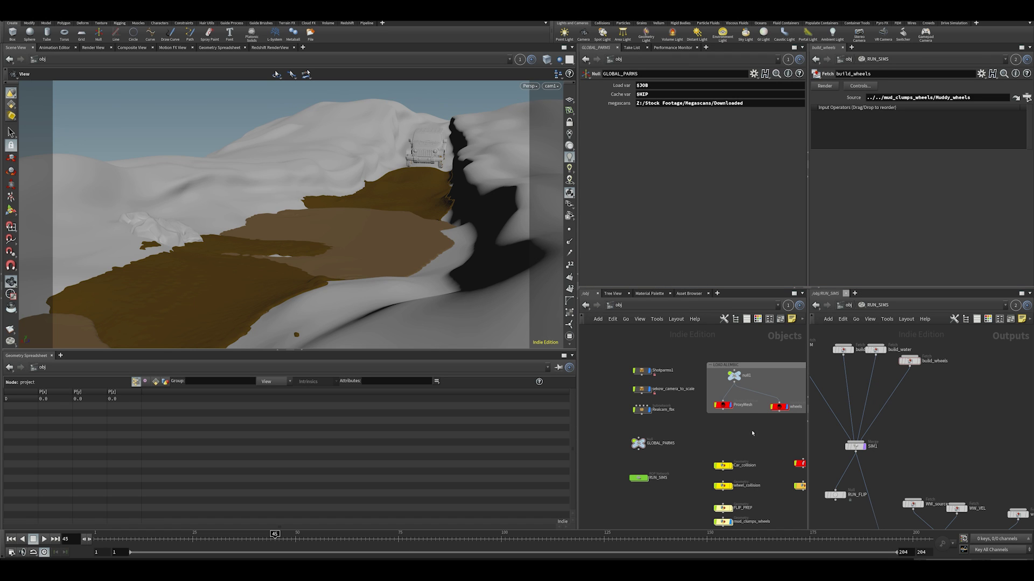
# Step: Open the collisionrocks subnetwork in the object network and go inside its rock3 geometry
pyautogui.scroll(-3, 752, 433)
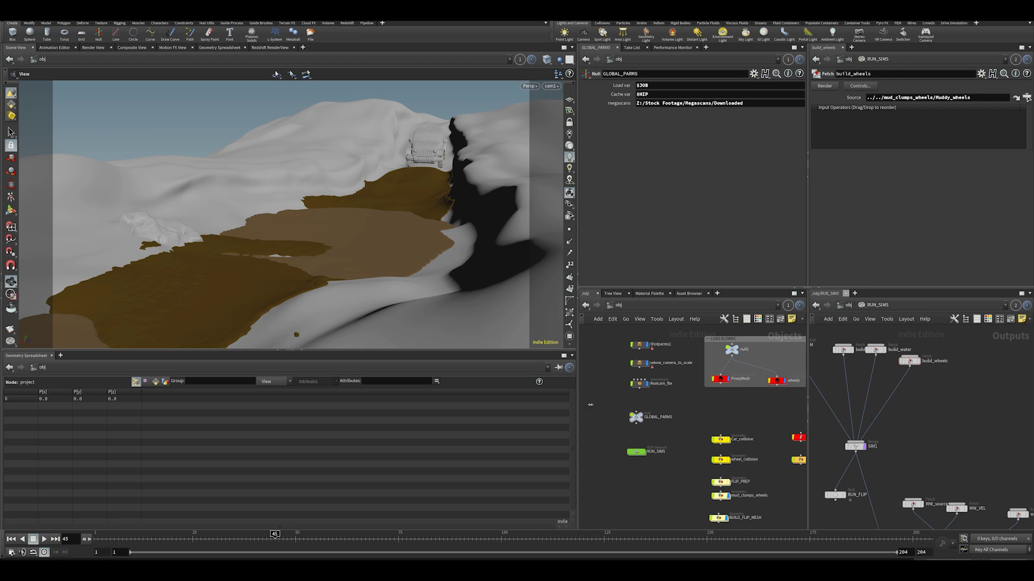
pyautogui.moveTo(606, 395); pyautogui.dragTo(609, 432, button='middle')
pyautogui.moveTo(610, 432); pyautogui.dragTo(655, 475)
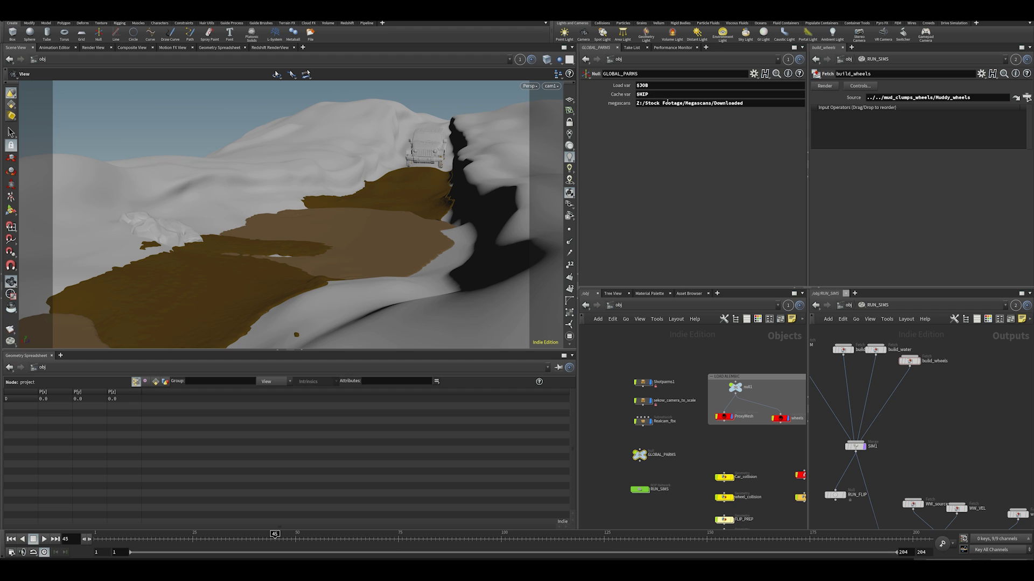
pyautogui.moveTo(655, 467); pyautogui.dragTo(649, 419, button='middle')
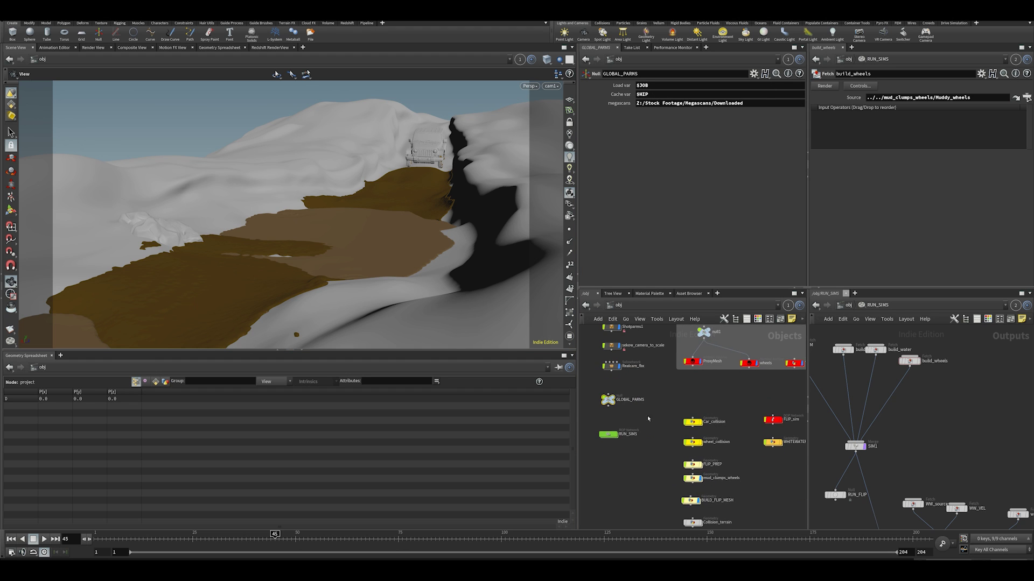
pyautogui.moveTo(647, 460); pyautogui.dragTo(631, 442, button='middle')
pyautogui.moveTo(770, 476); pyautogui.dragTo(669, 476, button='middle')
pyautogui.scroll(-2, 698, 451)
pyautogui.moveTo(736, 414); pyautogui.dragTo(716, 405, button='middle')
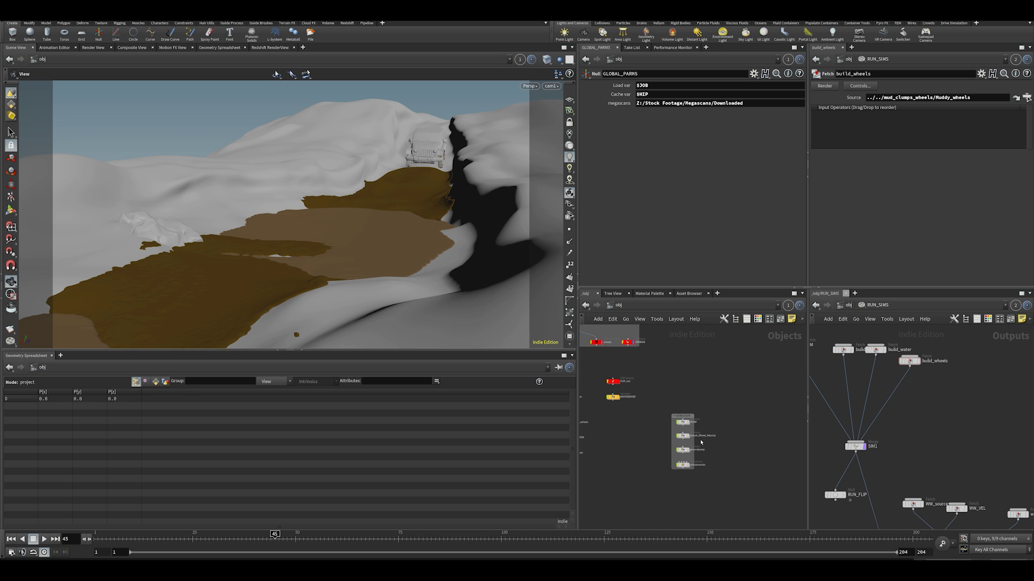
pyautogui.scroll(2, 701, 442)
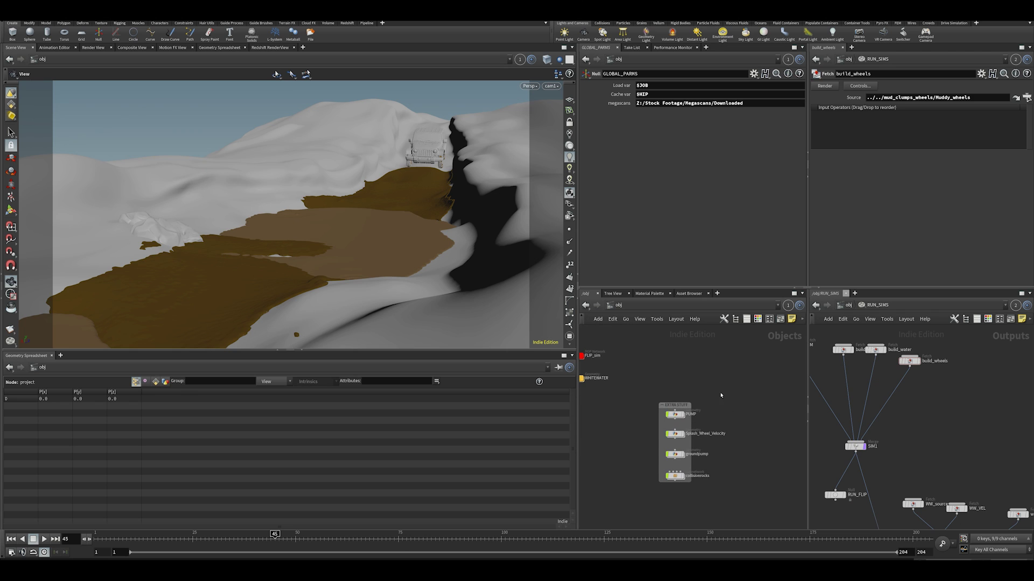
pyautogui.doubleClick(675, 475)
pyautogui.click(652, 435)
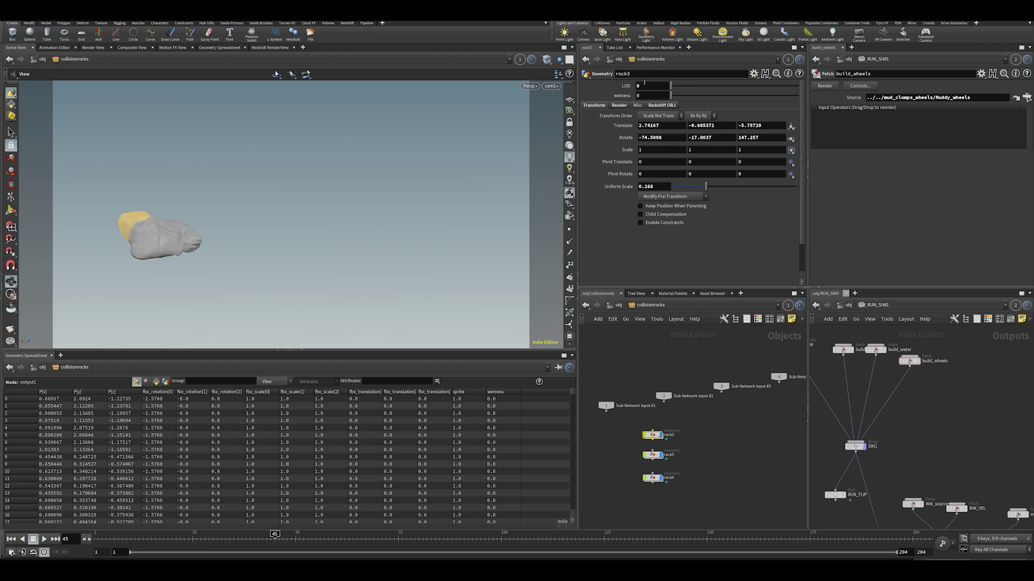
pyautogui.doubleClick(652, 435)
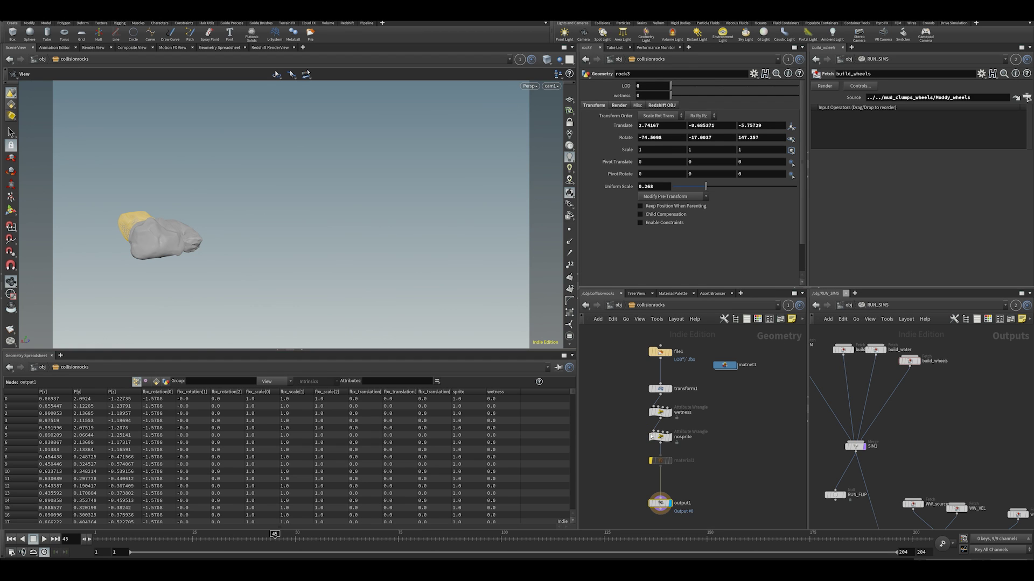
# Step: Check how the file1 node of rock3 resolves its Geometry File path, and return to the object level
pyautogui.click(664, 354)
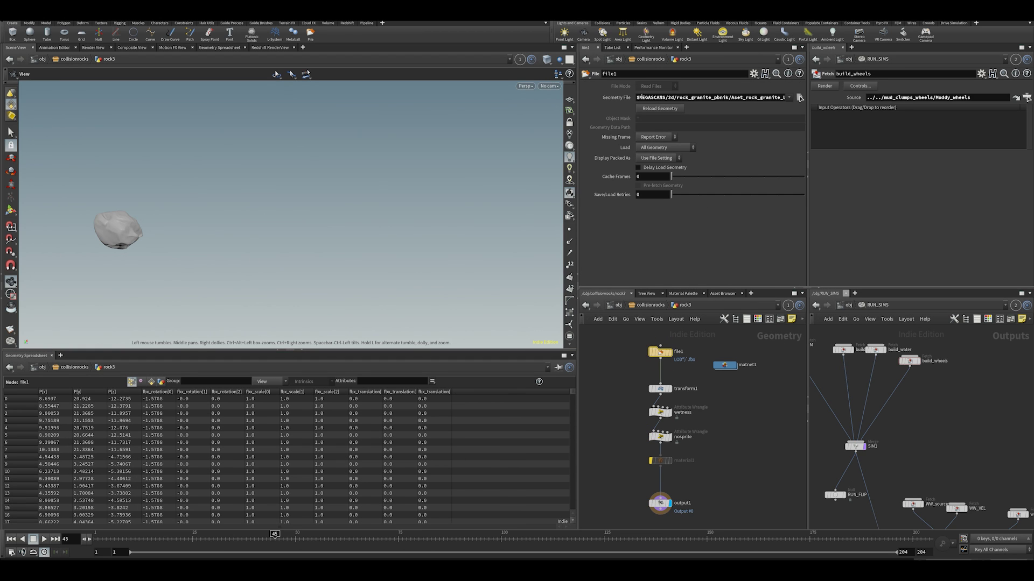
pyautogui.click(623, 98)
pyautogui.moveTo(651, 98); pyautogui.dragTo(915, 111)
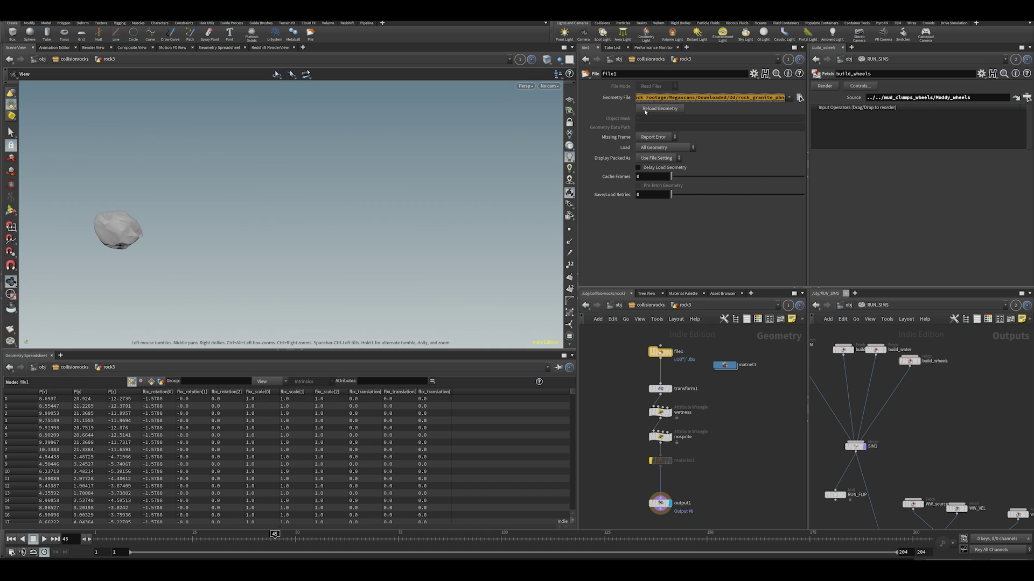
pyautogui.click(616, 98)
pyautogui.click(619, 305)
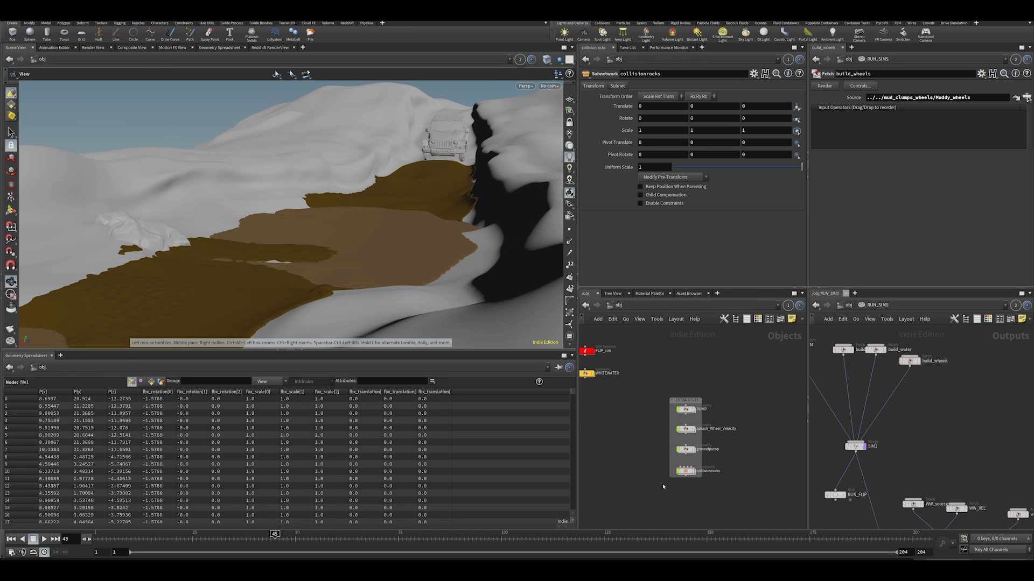
# Step: Examine the layout of the object network, from the camera and Alembic nodes to the collision, FLIP and whitewater nodes
pyautogui.moveTo(645, 448); pyautogui.dragTo(801, 410, button='middle')
pyautogui.moveTo(631, 389); pyautogui.dragTo(629, 423, button='middle')
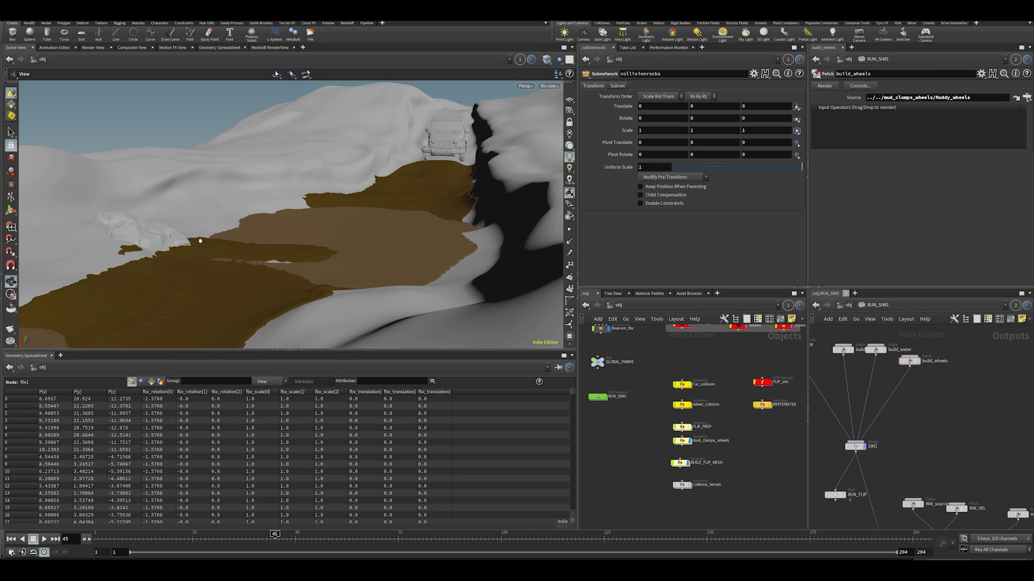
pyautogui.moveTo(619, 378); pyautogui.dragTo(627, 428, button='middle')
pyautogui.scroll(-1, 628, 429)
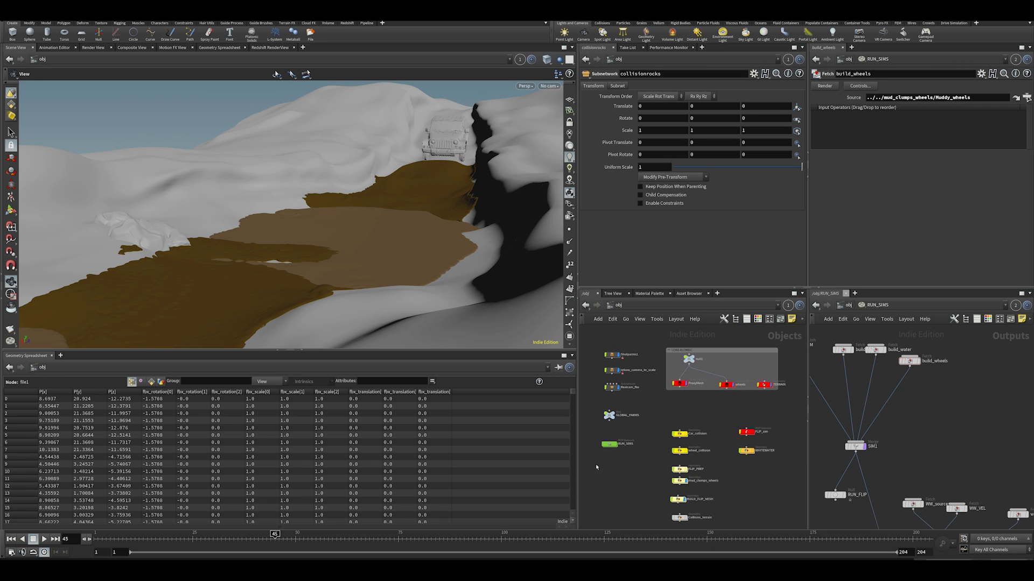
pyautogui.moveTo(621, 475); pyautogui.dragTo(639, 488, button='middle')
pyautogui.scroll(2, 639, 489)
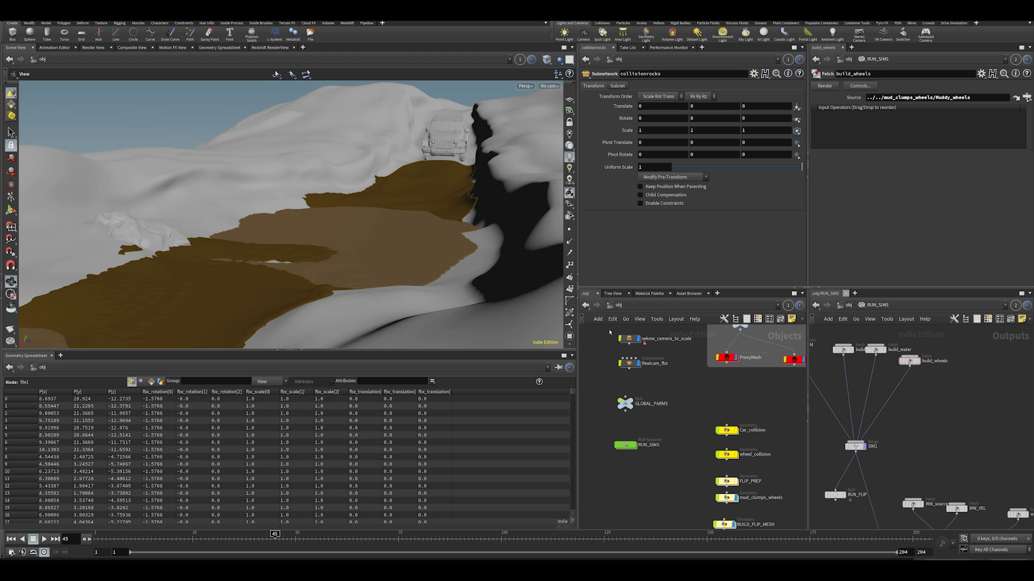
pyautogui.moveTo(680, 400); pyautogui.dragTo(707, 428, button='middle')
pyautogui.scroll(-1, 681, 422)
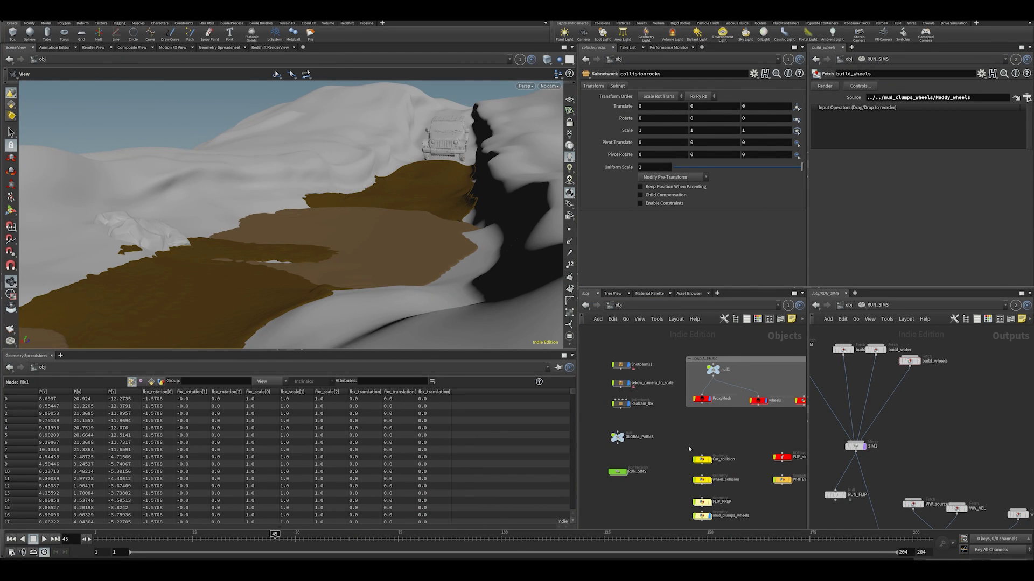
pyautogui.moveTo(689, 448); pyautogui.dragTo(693, 415, button='middle')
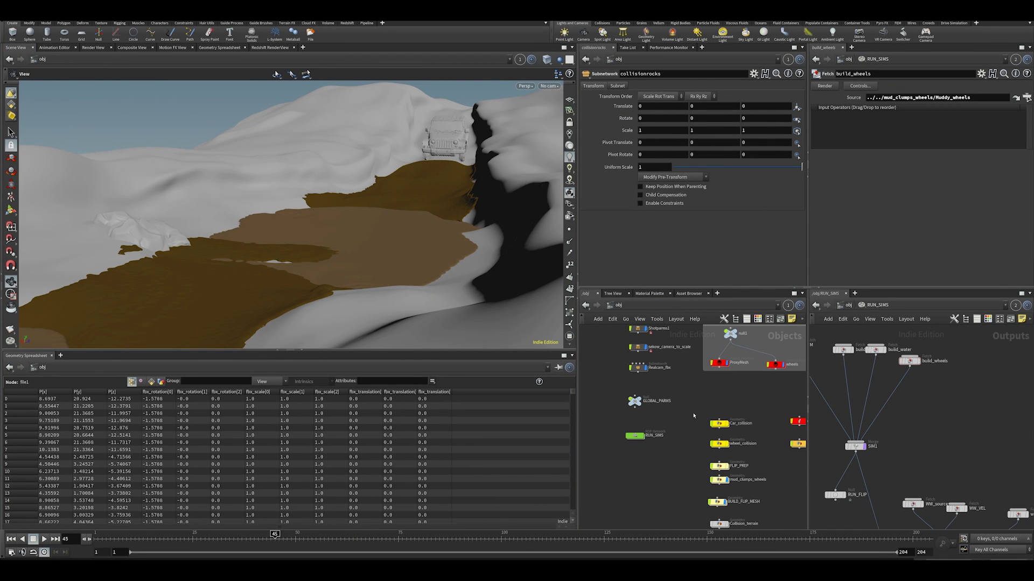
# Step: Open the RUN_SIMS ROP network and look over its chain of output nodes
pyautogui.moveTo(609, 421); pyautogui.dragTo(650, 462)
pyautogui.doubleClick(635, 435)
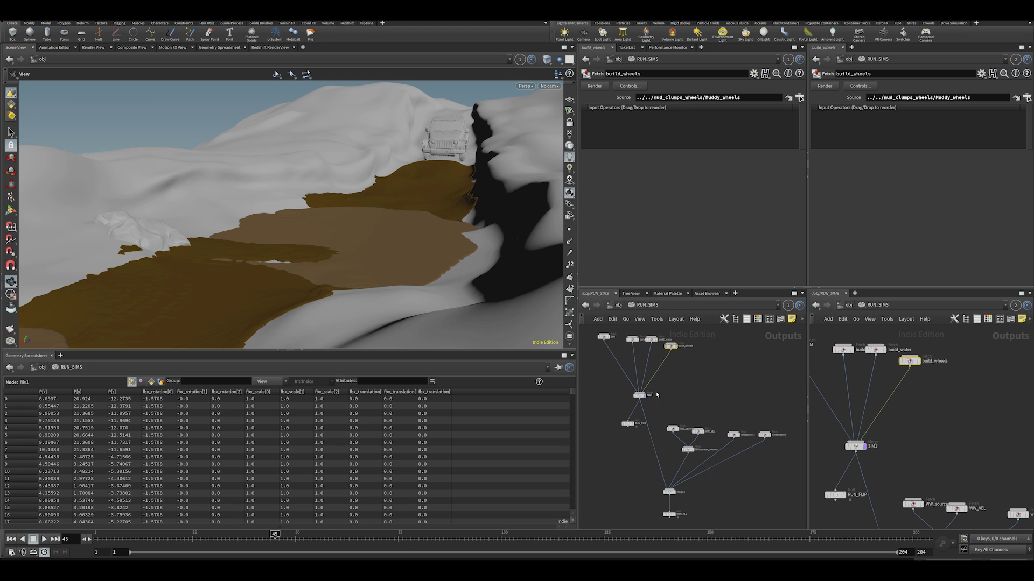
pyautogui.click(706, 385)
pyautogui.scroll(3, 702, 401)
pyautogui.moveTo(702, 402); pyautogui.dragTo(708, 335, button='middle')
pyautogui.scroll(-3, 689, 376)
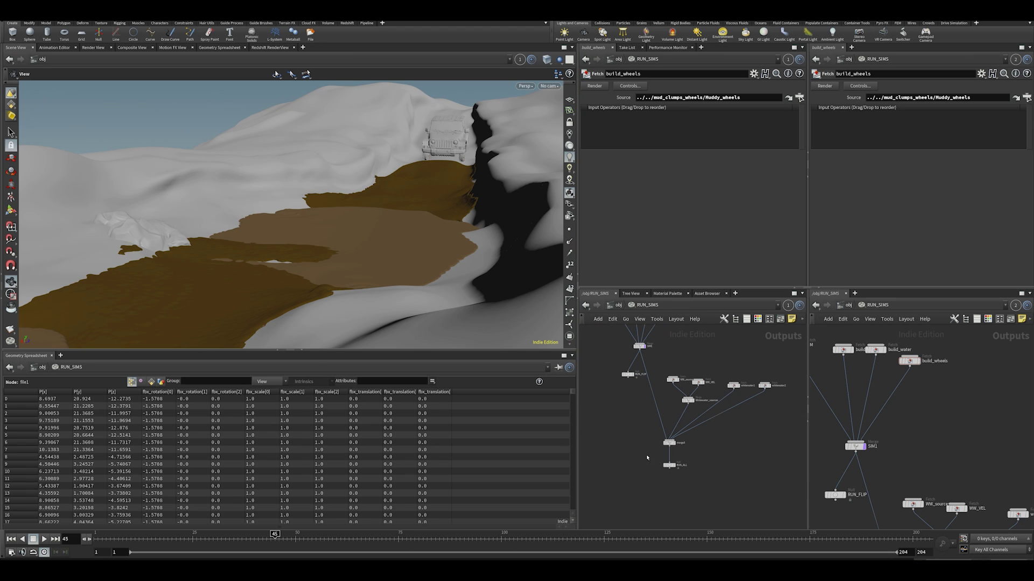
# Step: Inspect the RUN_ALL null at the end of the output chain and scrub through the muddy car flipbook
pyautogui.click(669, 465)
pyautogui.moveTo(647, 455); pyautogui.dragTo(631, 377, button='middle')
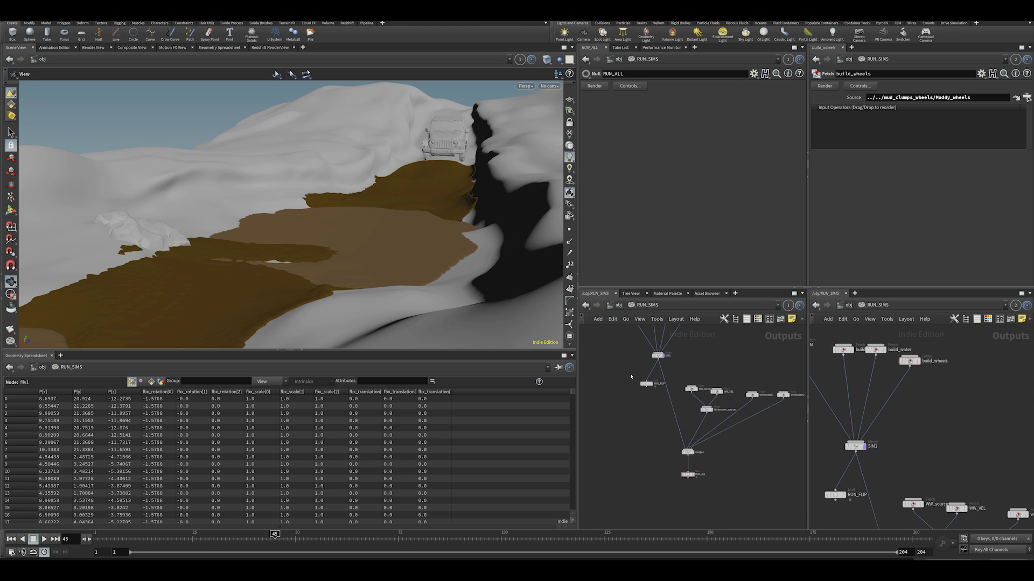
pyautogui.scroll(5, 685, 398)
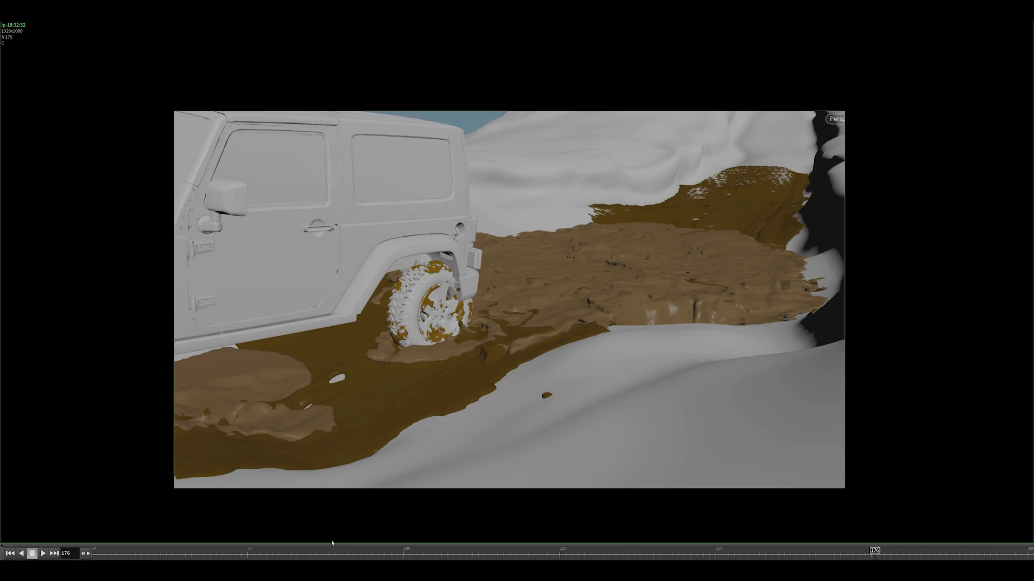
pyautogui.moveTo(332, 547); pyautogui.dragTo(688, 441)
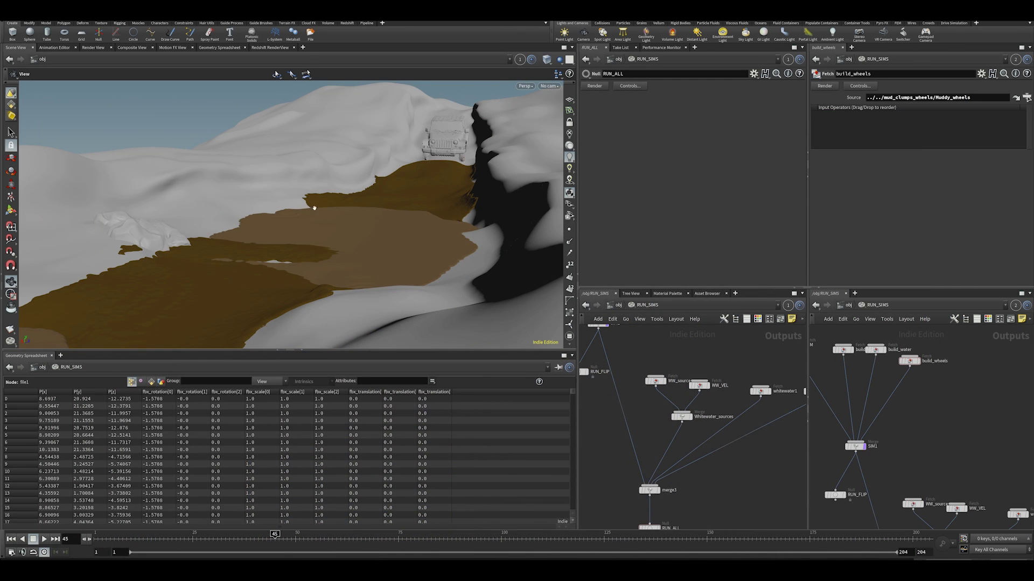
# Step: Select the WW_VEL, Whitewater_sources and whitewater1 nodes to examine the whitewater branch of the output chain
pyautogui.moveTo(672, 341); pyautogui.dragTo(752, 421)
pyautogui.scroll(1, 695, 351)
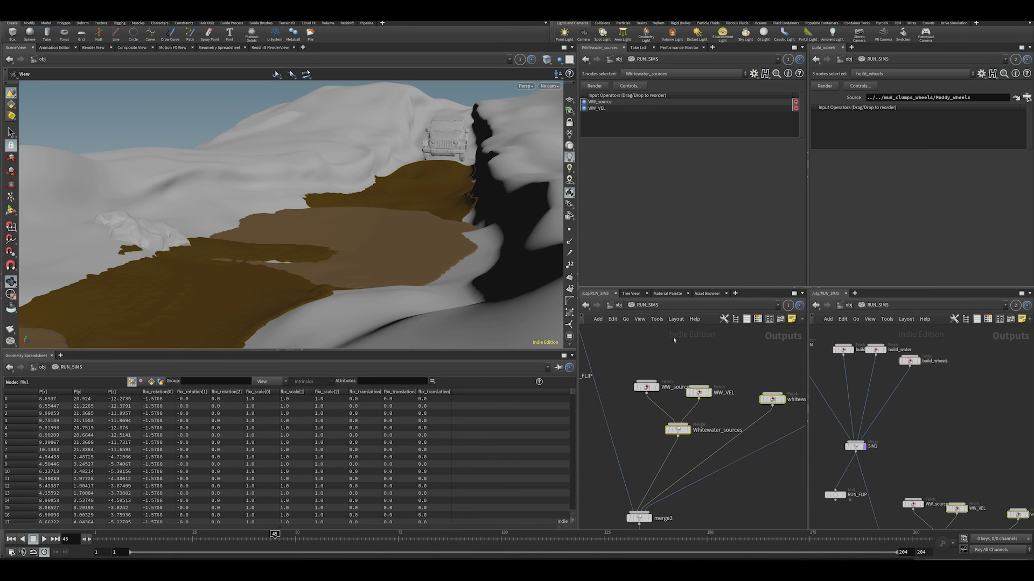
pyautogui.scroll(-3, 672, 340)
pyautogui.moveTo(670, 340); pyautogui.dragTo(696, 450, button='middle')
pyautogui.scroll(1, 696, 450)
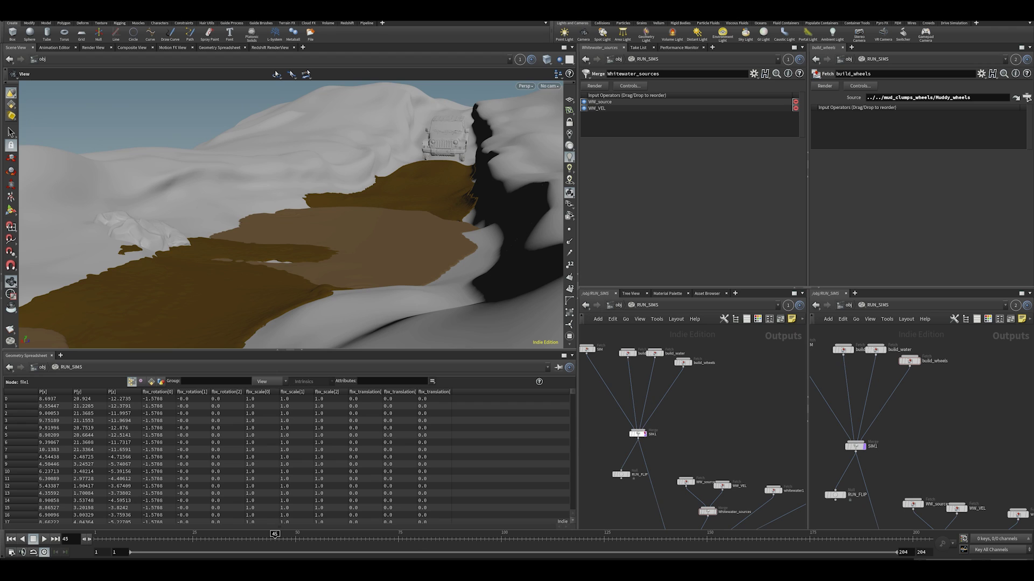
# Step: Inspect the inputs of the SIM1 merge and the source of the WW_source fetch, and return to the object level
pyautogui.click(638, 433)
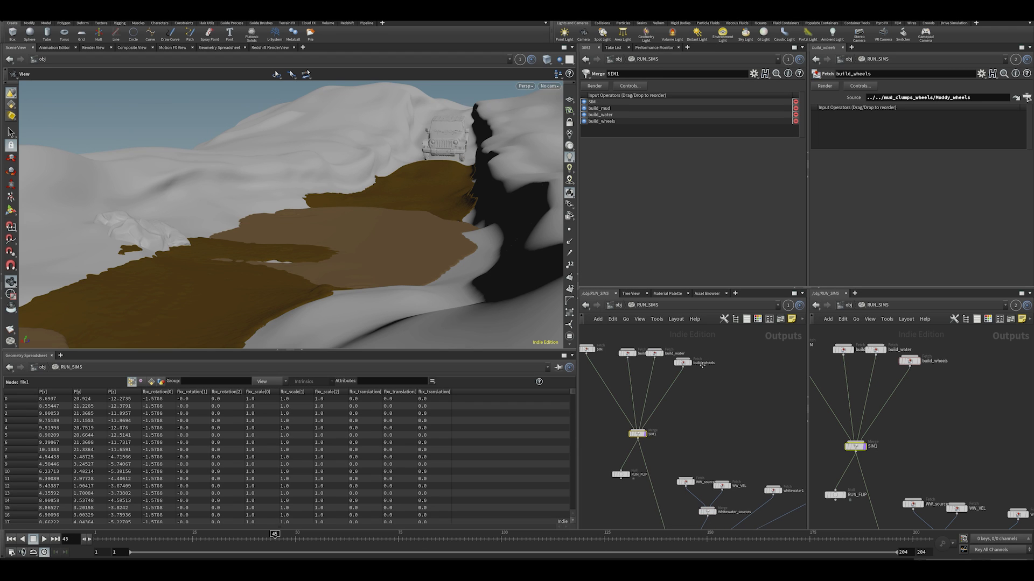
pyautogui.moveTo(703, 365); pyautogui.dragTo(684, 289, button='middle')
pyautogui.moveTo(653, 360); pyautogui.dragTo(763, 454)
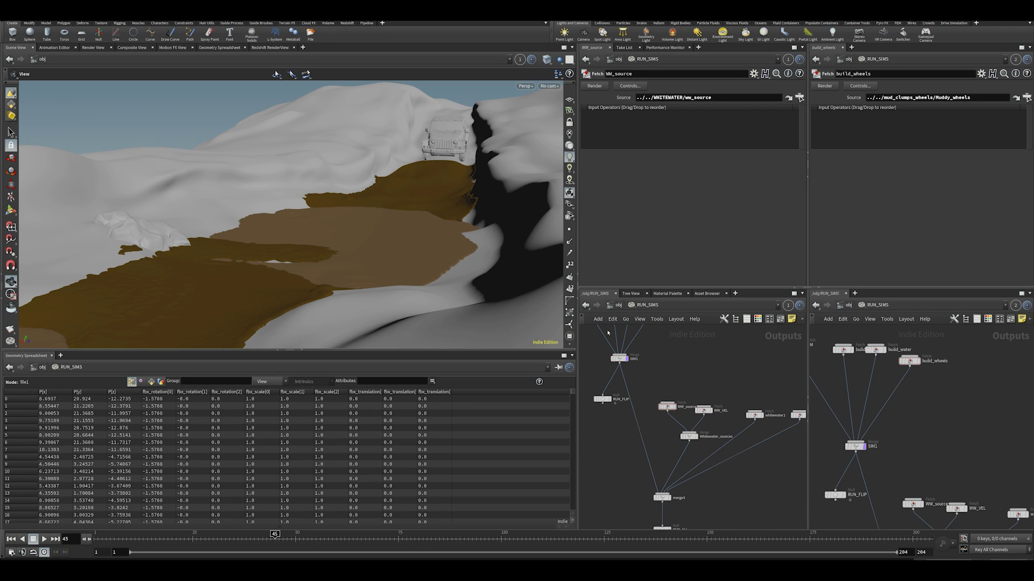
pyautogui.moveTo(640, 360); pyautogui.dragTo(644, 383, button='middle')
pyautogui.click(620, 305)
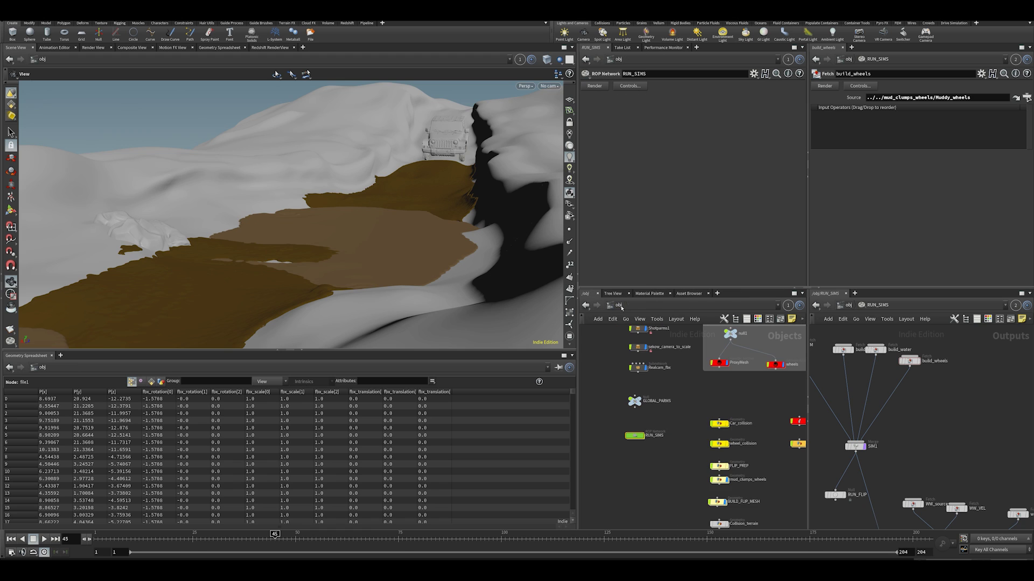
# Step: Reopen RUN_SIMS, examine the build_mud, build_water and build_wheels fetch nodes, and go back to the object level
pyautogui.doubleClick(633, 436)
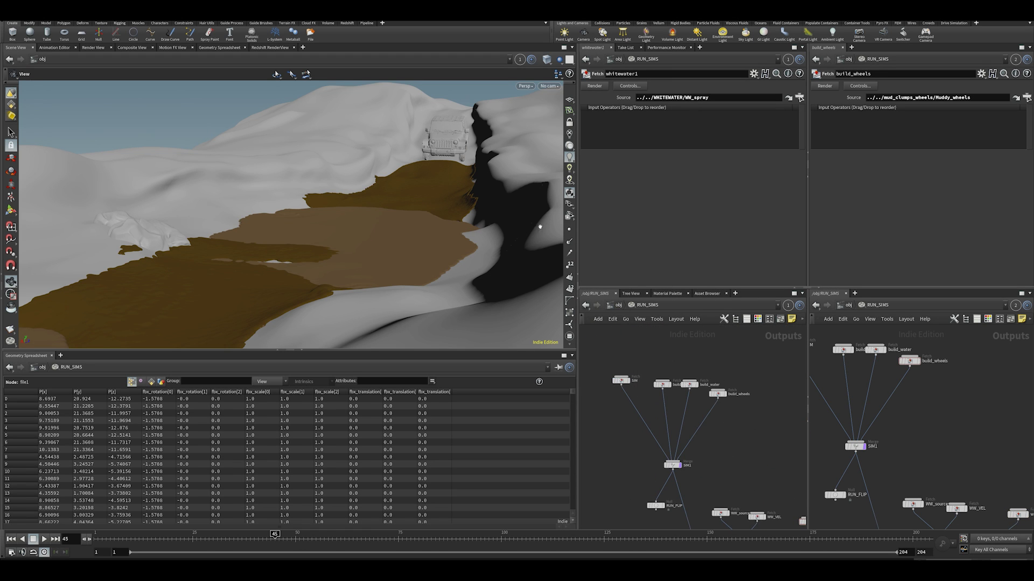
pyautogui.moveTo(648, 350); pyautogui.dragTo(697, 412)
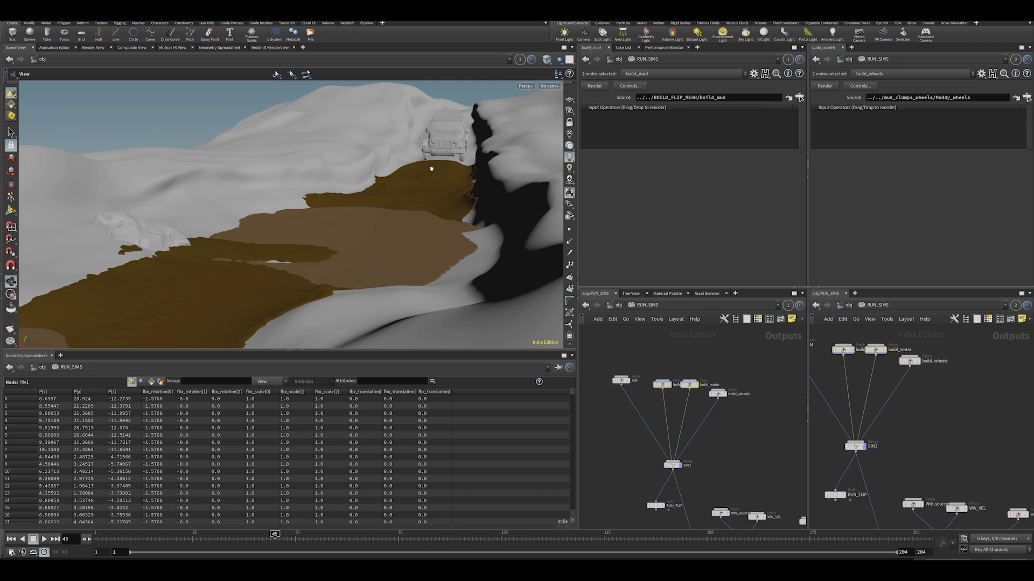
pyautogui.click(717, 393)
pyautogui.moveTo(732, 449); pyautogui.dragTo(708, 441, button='middle')
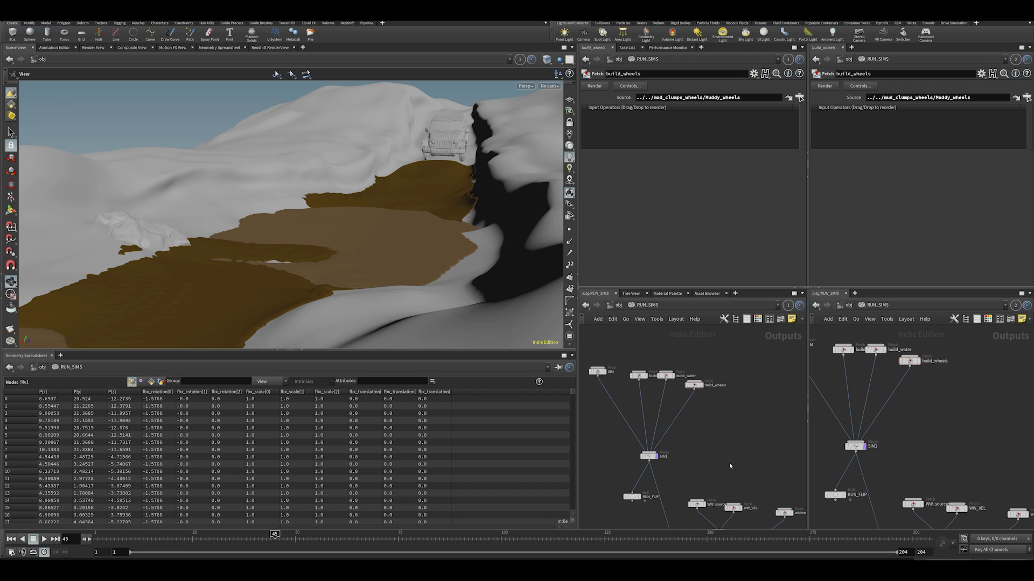
pyautogui.moveTo(729, 451); pyautogui.dragTo(712, 434, button='middle')
pyautogui.scroll(-2, 713, 434)
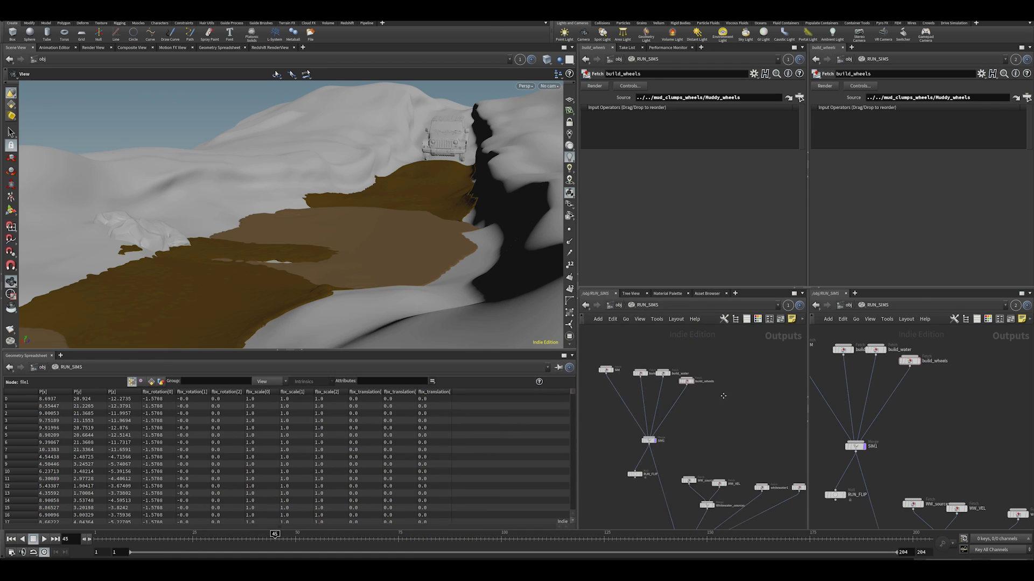
pyautogui.moveTo(723, 396); pyautogui.dragTo(733, 357, button='middle')
pyautogui.moveTo(635, 425)
pyautogui.mouseDown(button='middle')
pyautogui.moveTo(651, 441)
pyautogui.moveTo(638, 417)
pyautogui.mouseUp(button='middle')
pyautogui.click(618, 306)
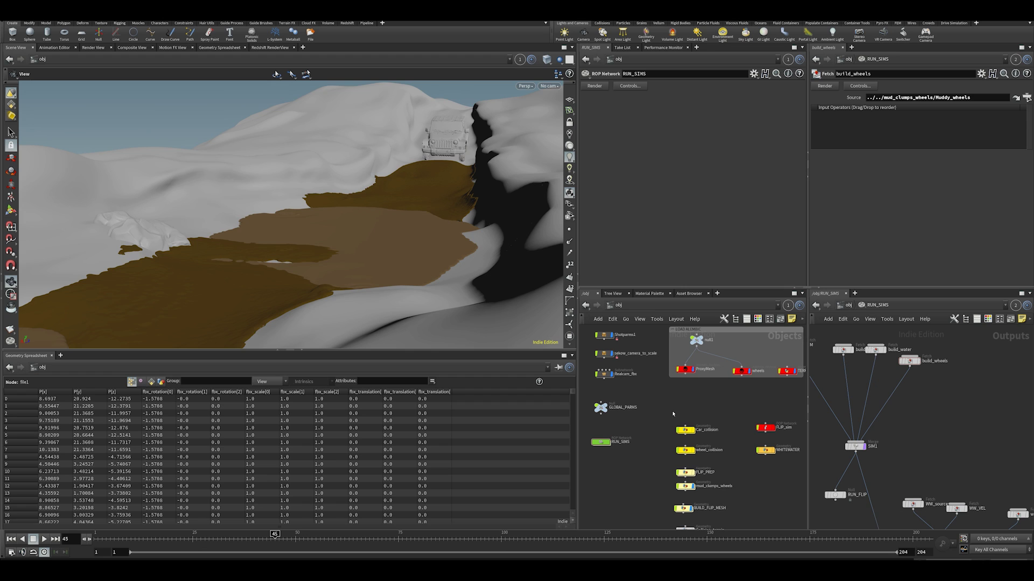
# Step: Inspect the ProxyMesh Alembic archive's loading parameters and hide the BUILD_FLIP_MESH geometry in the viewport
pyautogui.scroll(3, 708, 386)
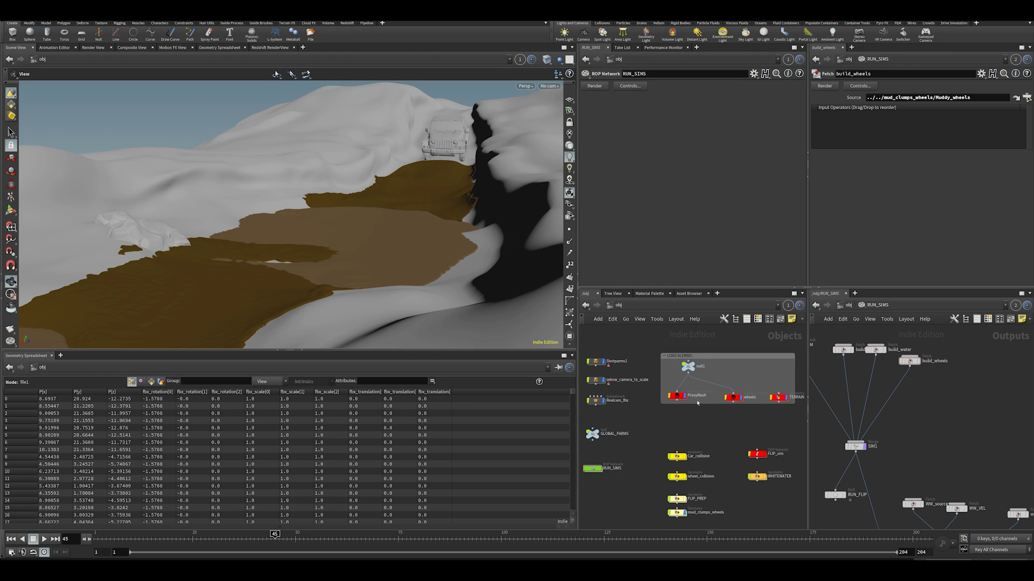
pyautogui.click(669, 395)
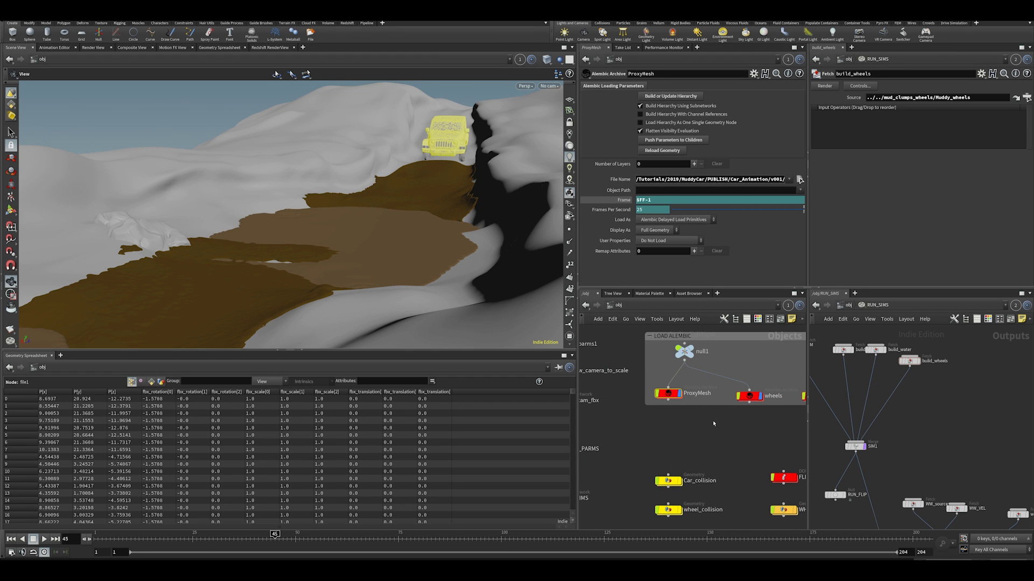
pyautogui.click(674, 395)
pyautogui.scroll(-3, 680, 408)
pyautogui.click(735, 444)
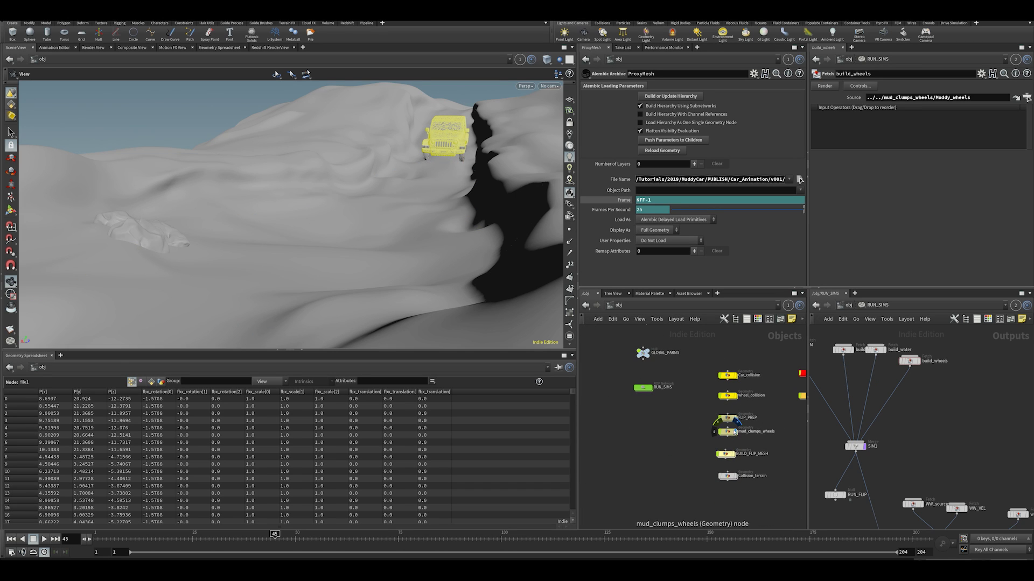
# Step: Scrub the animation to frames 162 and 130, and inspect the wheels Alembic archive's loading parameters
pyautogui.moveTo(331, 535); pyautogui.dragTo(755, 554)
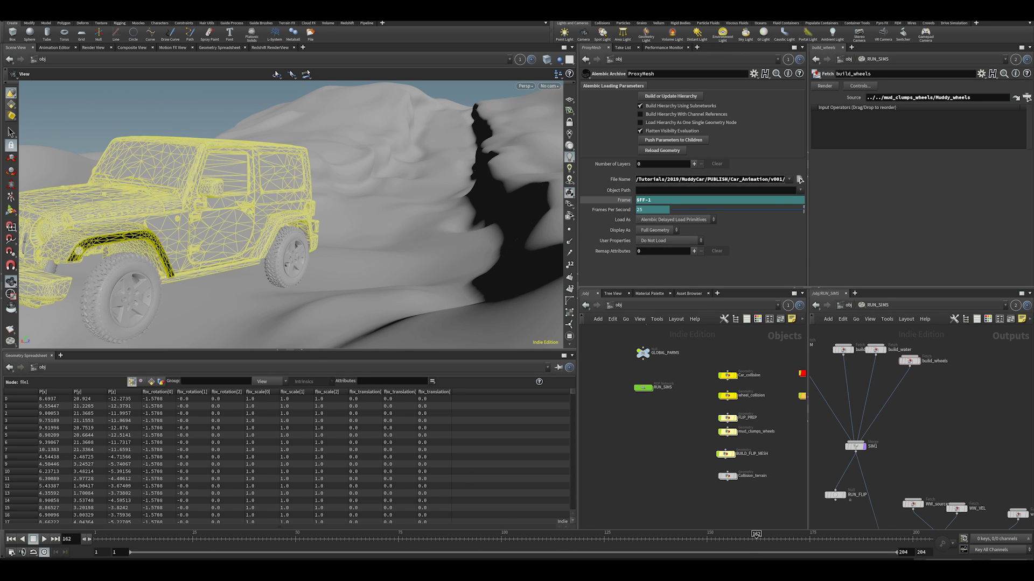
pyautogui.click(625, 536)
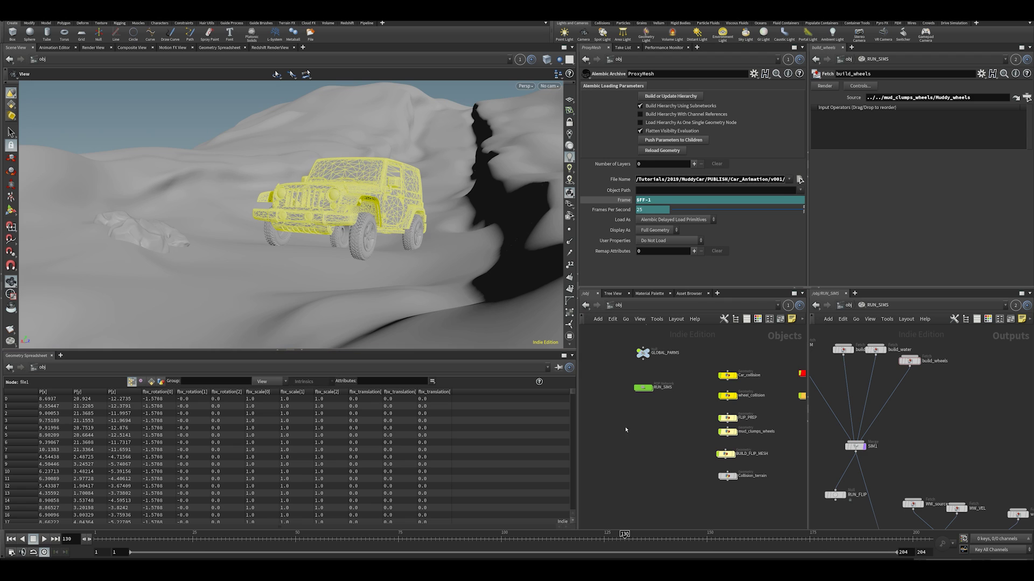
pyautogui.moveTo(752, 337); pyautogui.dragTo(682, 441, button='middle')
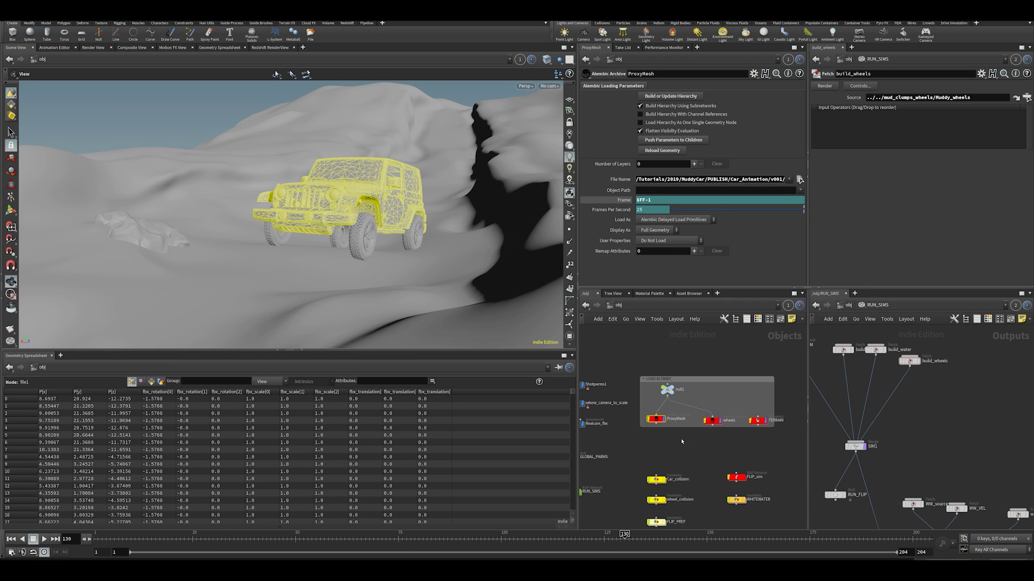
pyautogui.scroll(5, 682, 442)
pyautogui.click(702, 428)
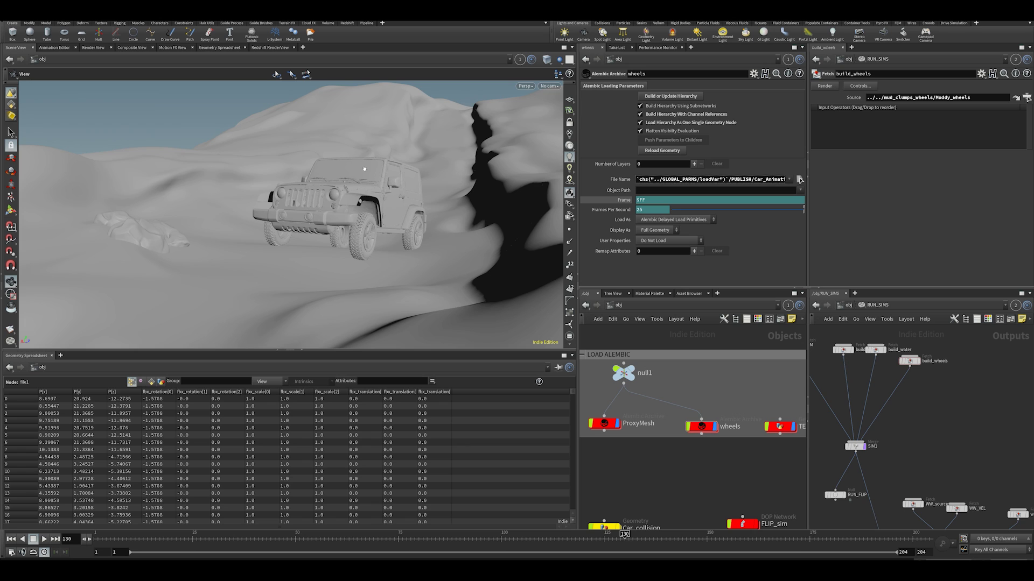
# Step: Open the TERRAIN geometry network to inspect its file1 node, and show the GLOBAL_PARMS path variables in the second network view
pyautogui.moveTo(776, 512); pyautogui.dragTo(712, 496, button='middle')
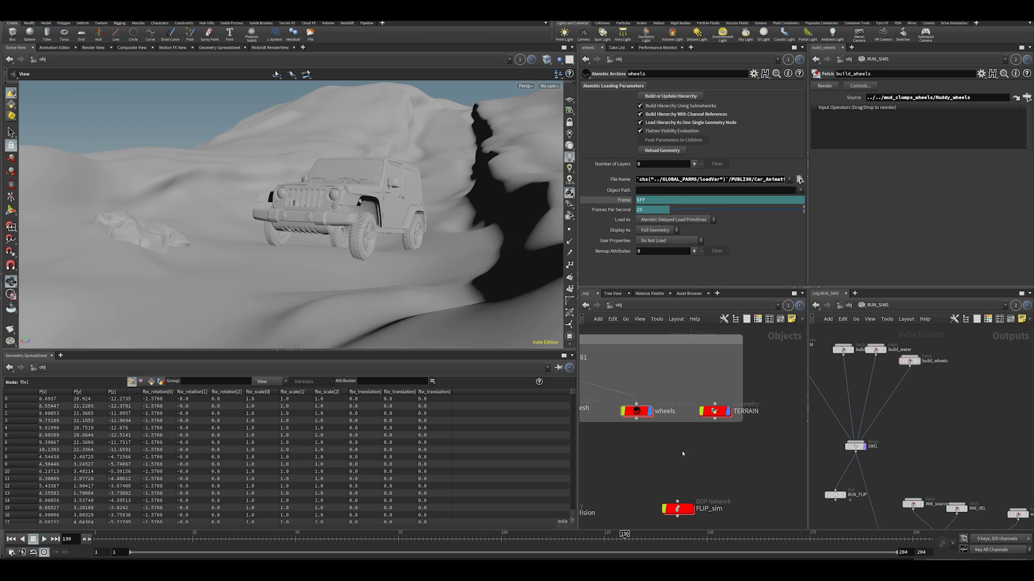
pyautogui.doubleClick(716, 417)
pyautogui.moveTo(672, 388); pyautogui.dragTo(667, 380)
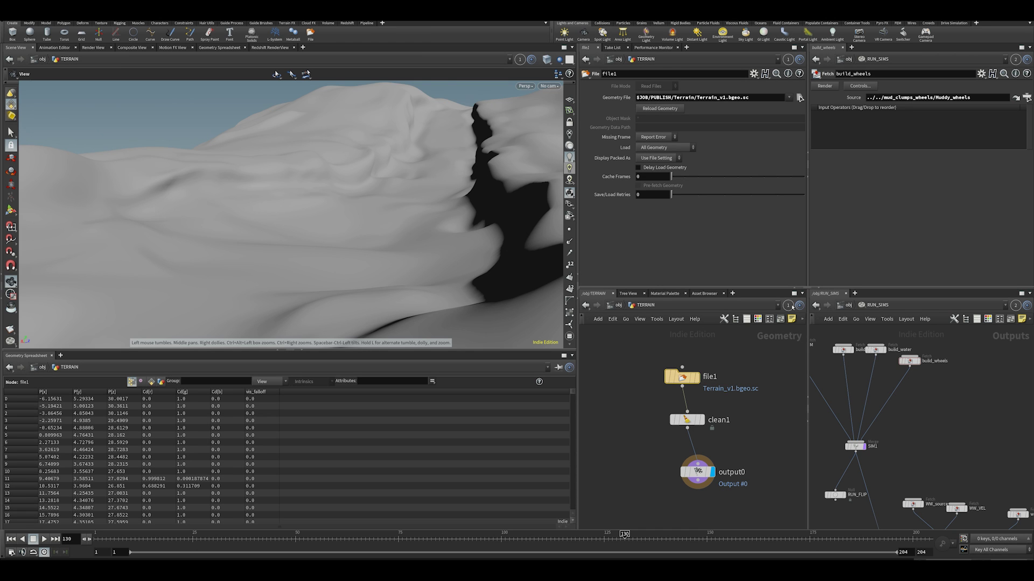
pyautogui.press('u')
pyautogui.moveTo(856, 378); pyautogui.dragTo(883, 441, button='middle')
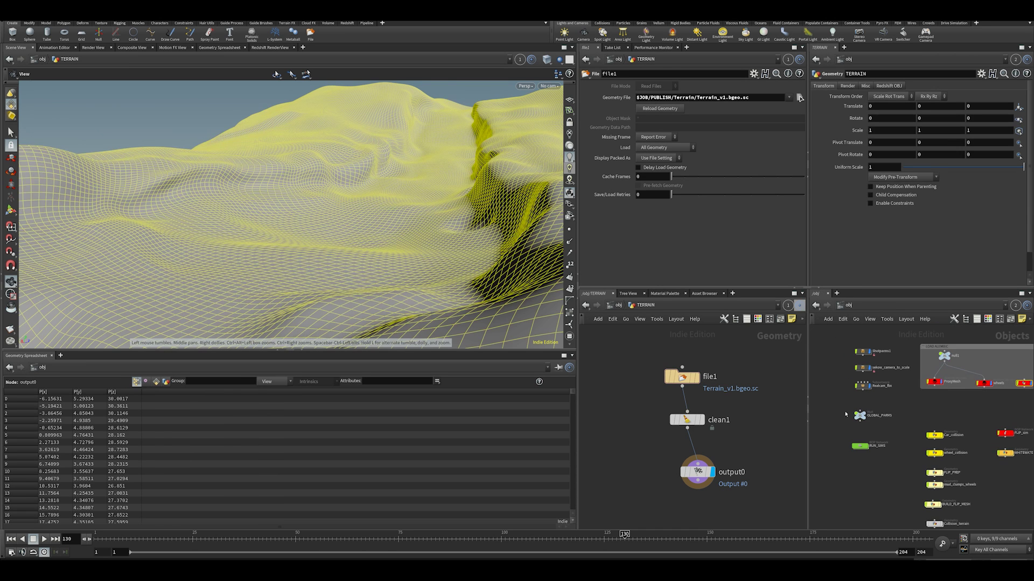
pyautogui.click(860, 415)
# Step: Browse the $JOB/PUBLISH/Terrain/ folder from file1's geometry file setting and cancel the file chooser
pyautogui.click(680, 376)
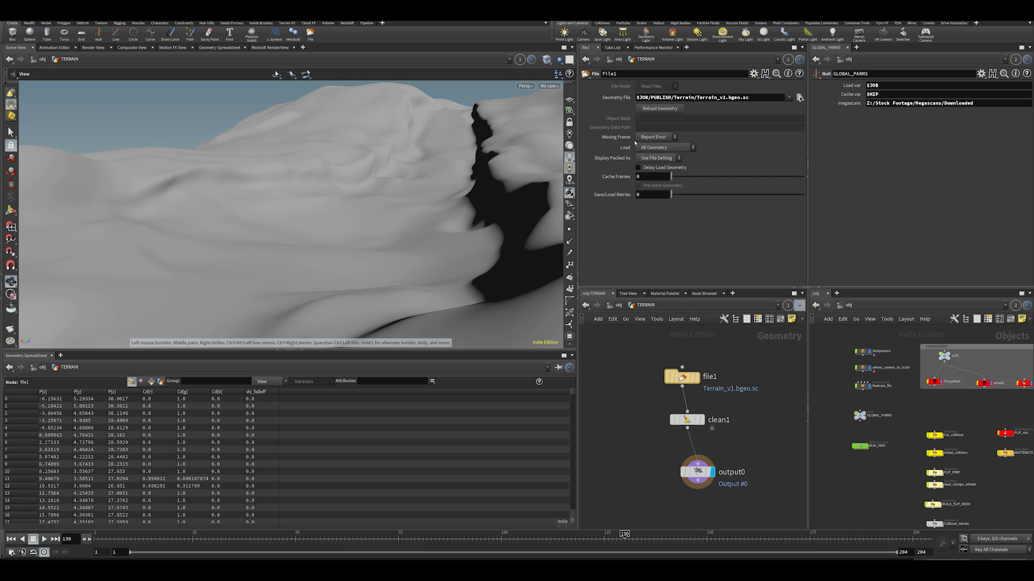
pyautogui.click(799, 97)
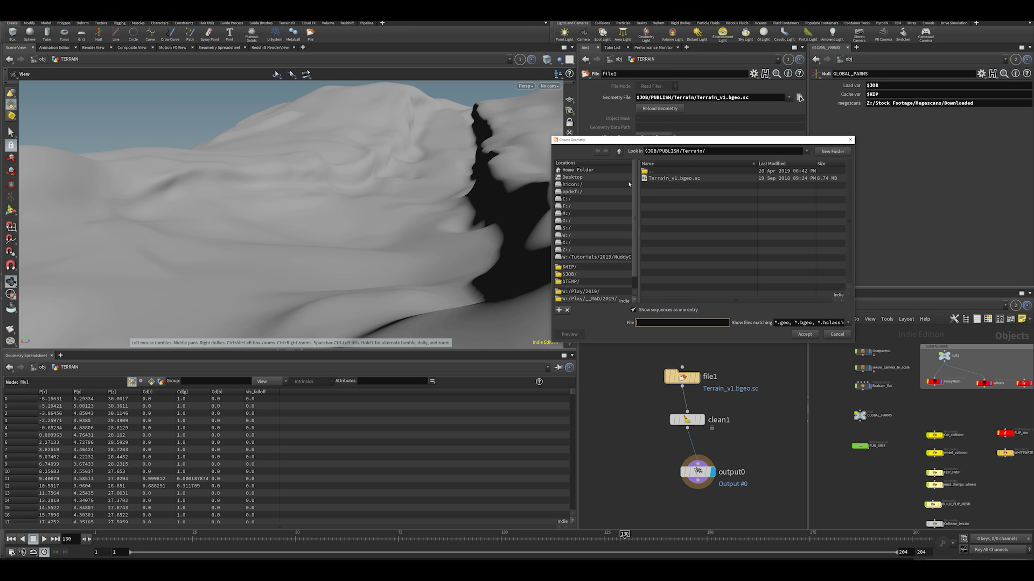
pyautogui.click(838, 334)
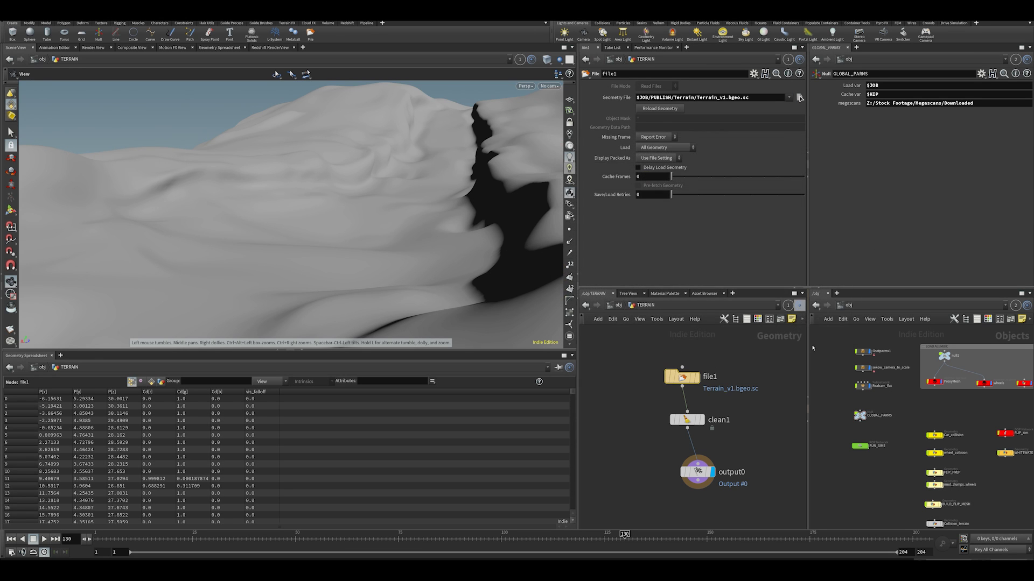
# Step: Compare the terrain's vertex colours by switching the display between file1 and the cleaned output0 node
pyautogui.click(697, 377)
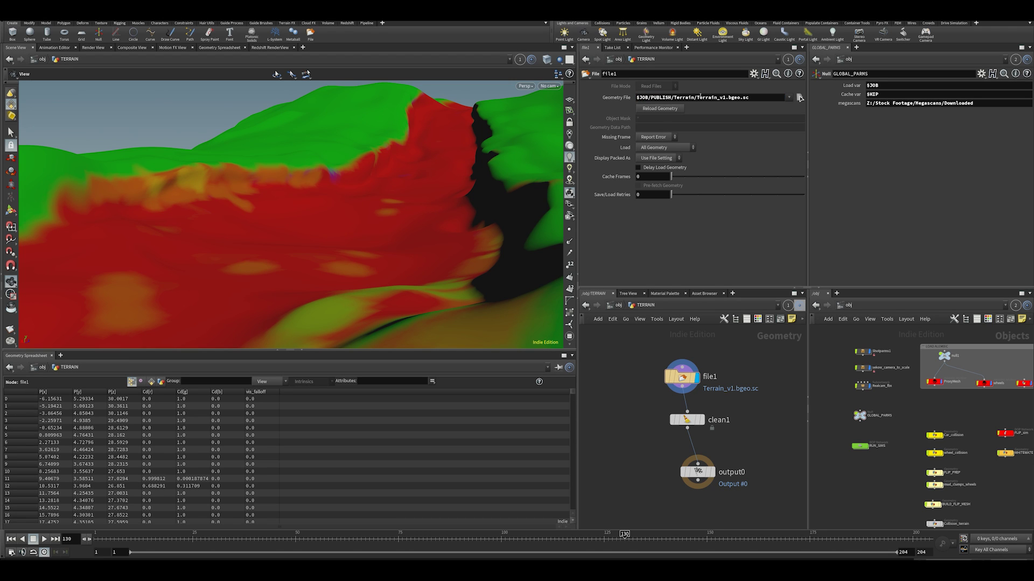
pyautogui.moveTo(695, 98); pyautogui.dragTo(665, 142)
pyautogui.click(711, 472)
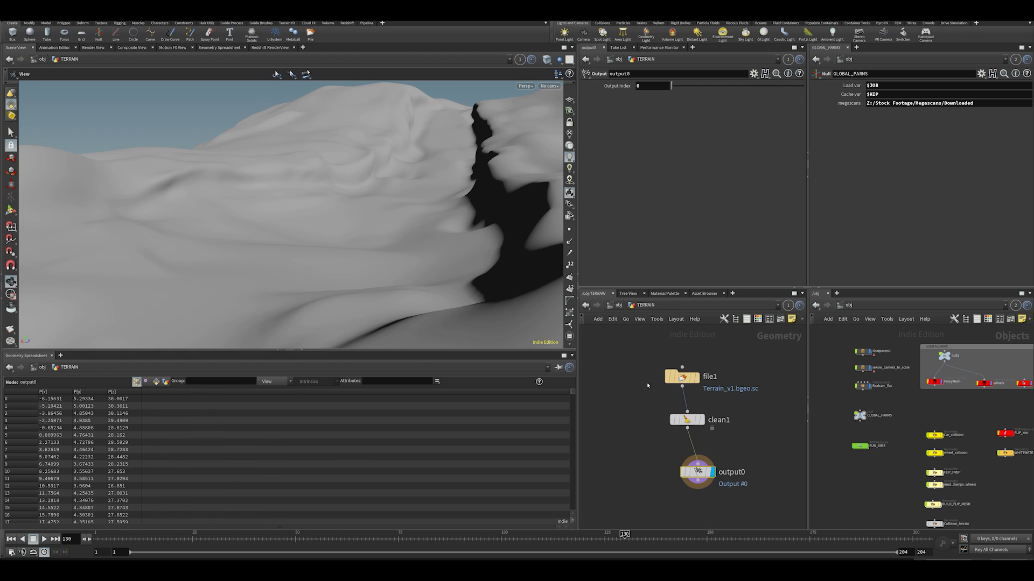
pyautogui.moveTo(641, 409); pyautogui.dragTo(651, 425, button='middle')
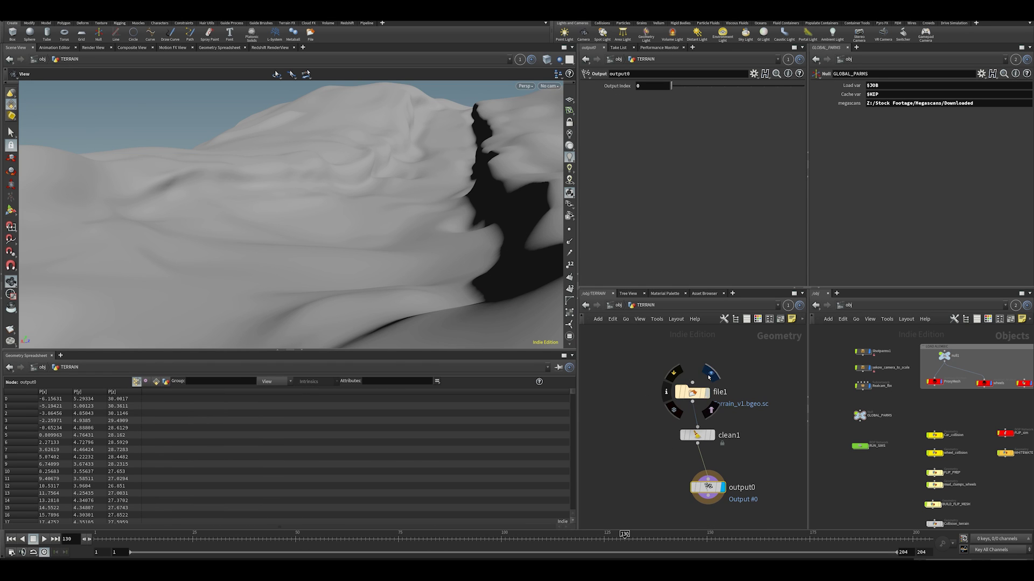
pyautogui.click(706, 393)
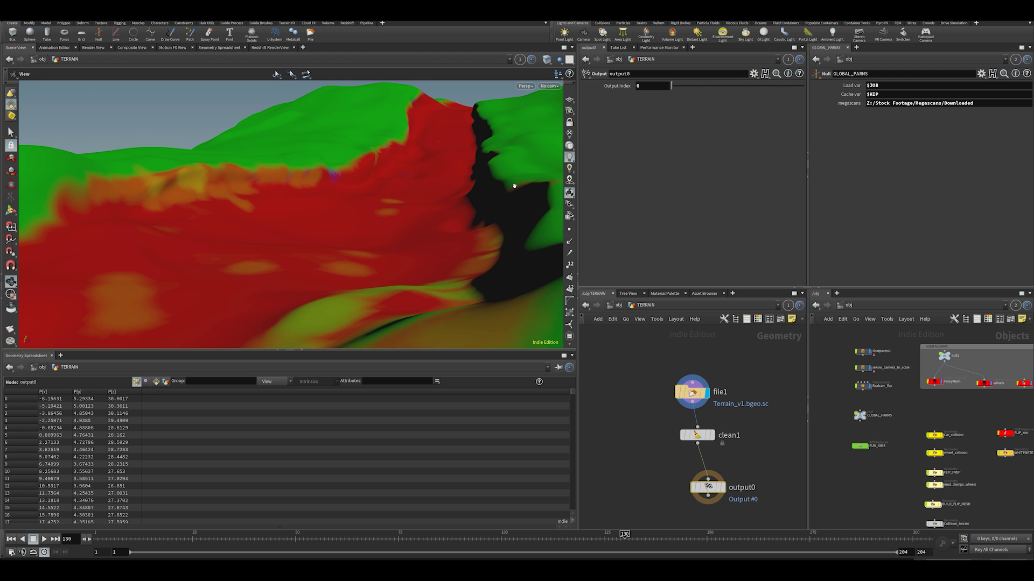
pyautogui.moveTo(660, 448); pyautogui.dragTo(659, 395, button='middle')
pyautogui.click(713, 487)
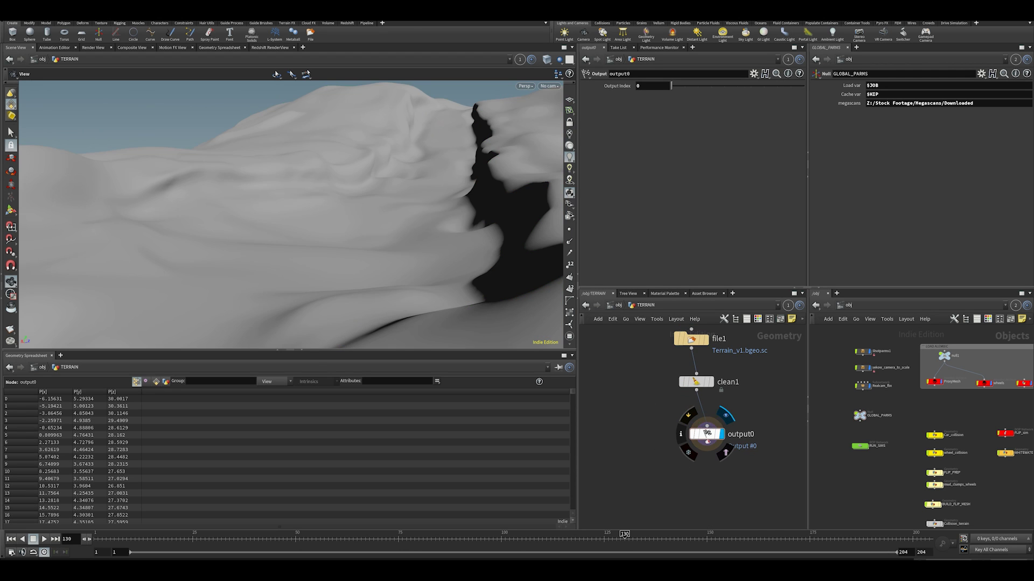
# Step: Return to the object level, reopen TERRAIN to review its three-node chain, and go back to the object level
pyautogui.click(617, 305)
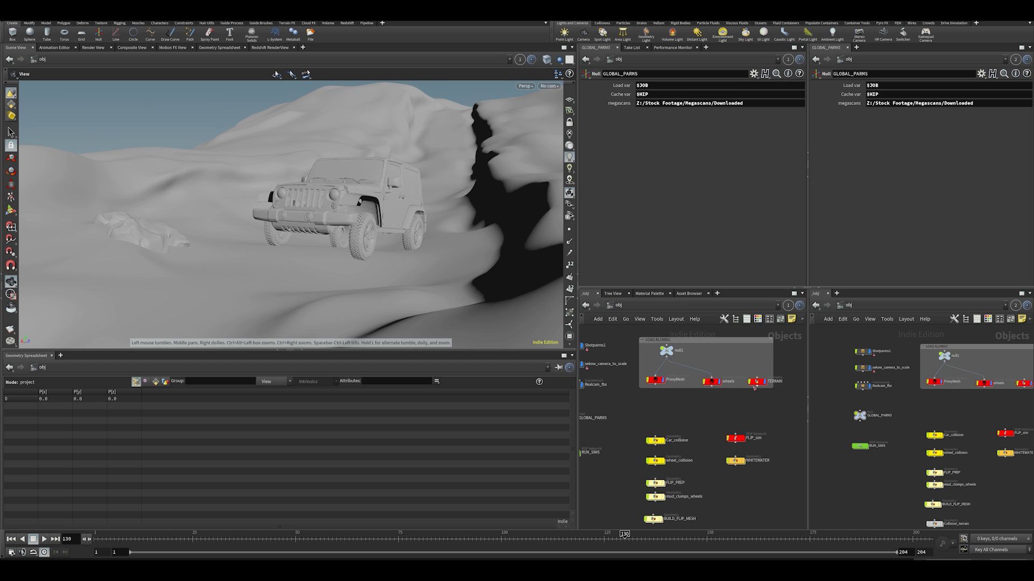
pyautogui.doubleClick(759, 377)
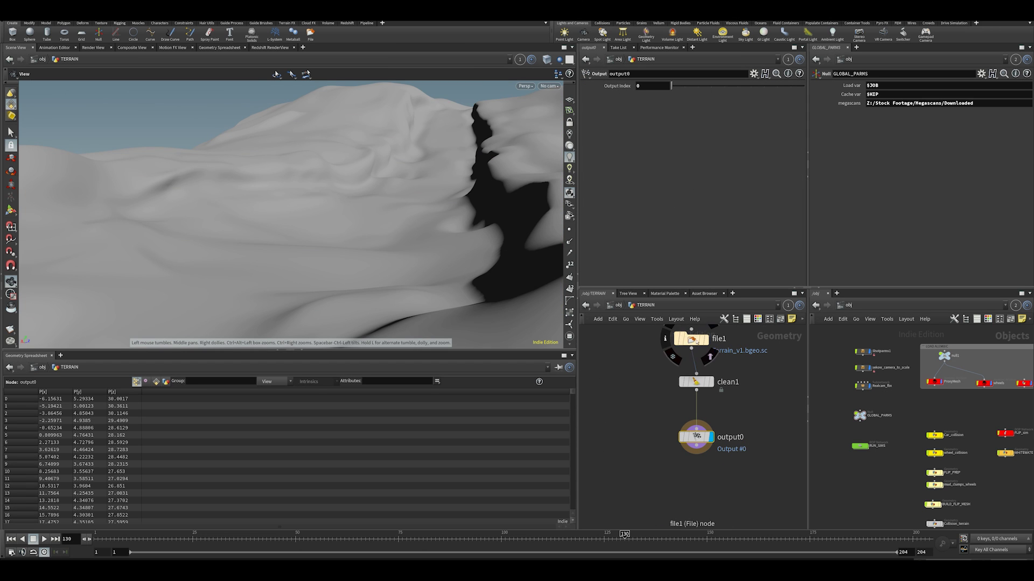
pyautogui.moveTo(698, 342); pyautogui.dragTo(703, 343)
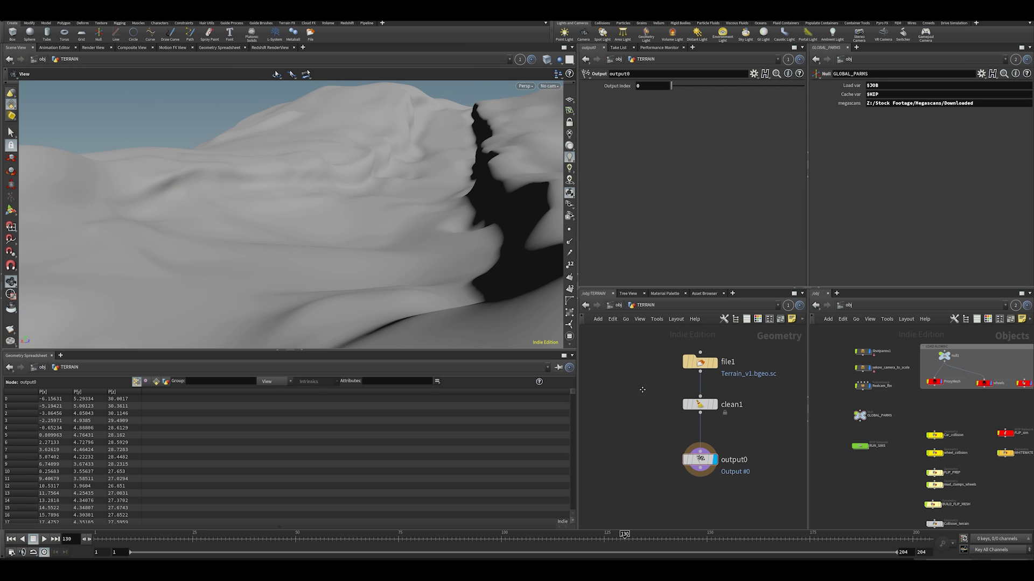
pyautogui.click(617, 304)
pyautogui.click(625, 412)
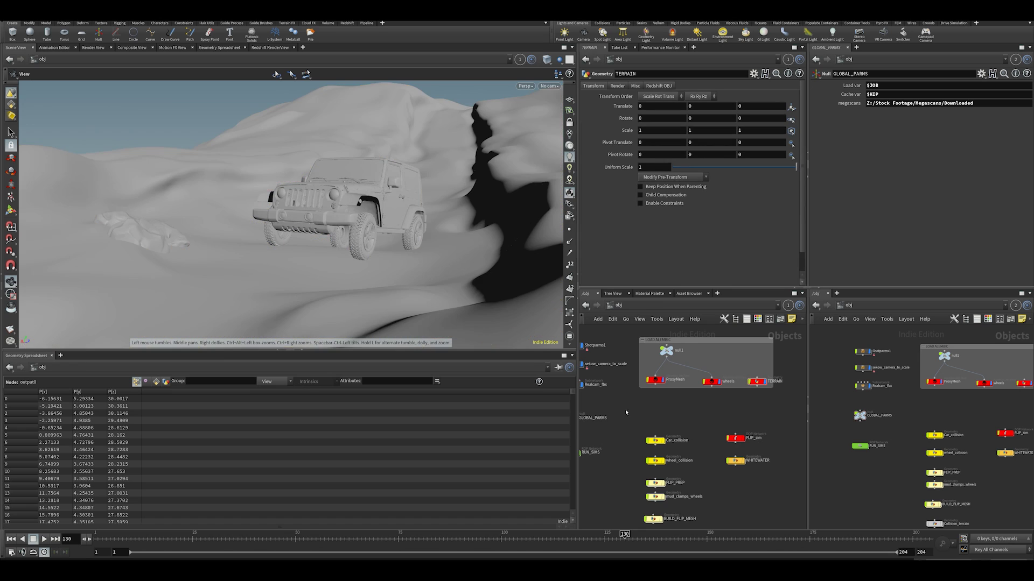
# Step: Inspect the transform settings of null1, the wheels archive's loading parameters, and the TERRAIN object's transform
pyautogui.scroll(3, 716, 405)
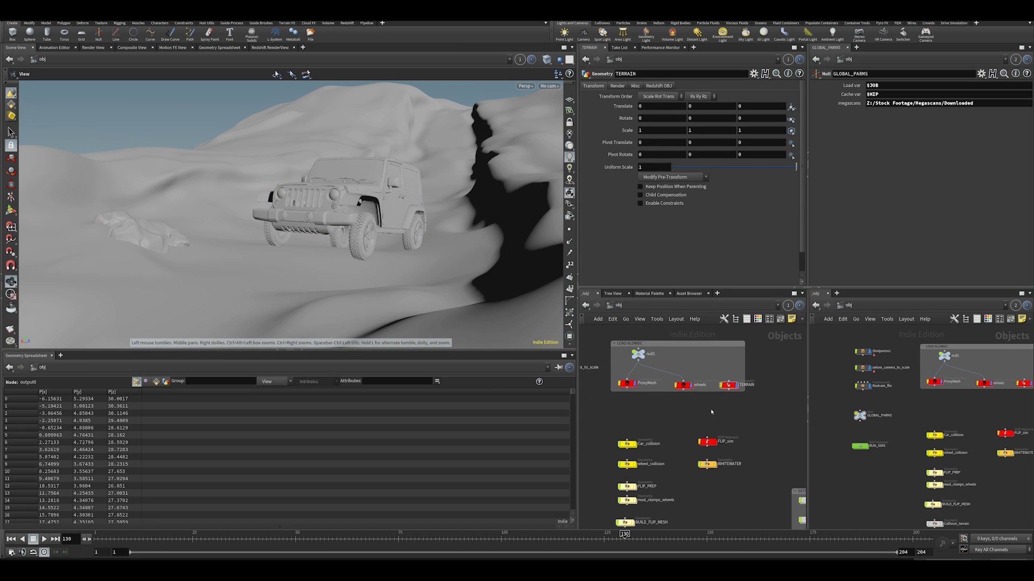
pyautogui.click(603, 337)
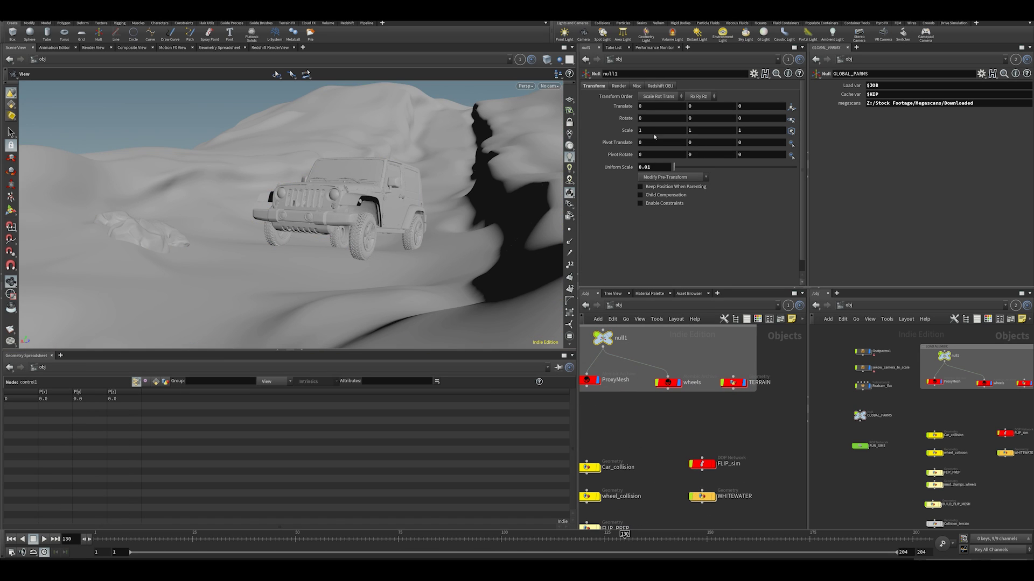
pyautogui.click(668, 382)
pyautogui.moveTo(674, 431); pyautogui.dragTo(727, 396, button='middle')
pyautogui.click(727, 396)
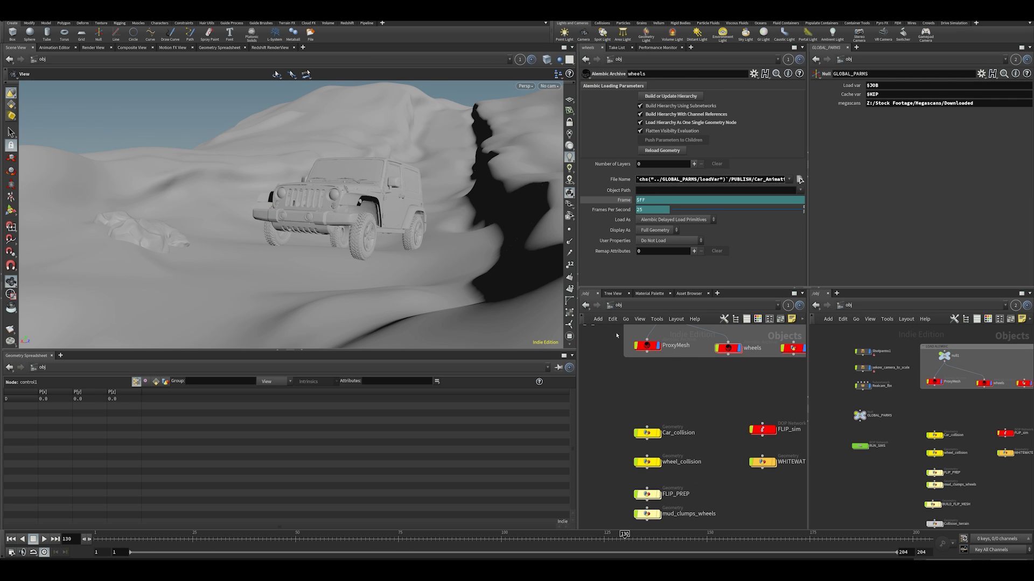
pyautogui.moveTo(703, 362); pyautogui.dragTo(685, 420, button='middle')
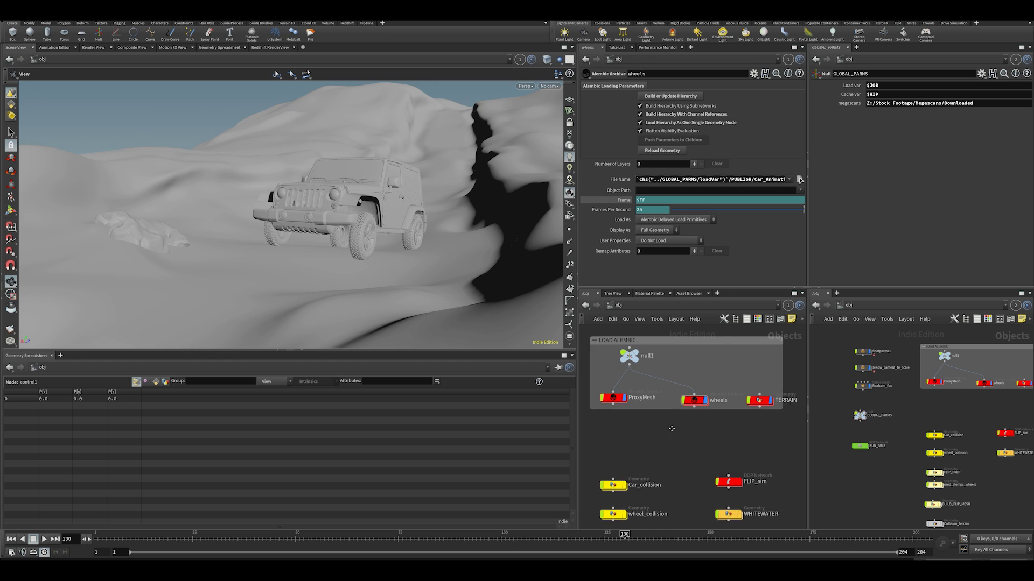
pyautogui.scroll(-2, 685, 420)
pyautogui.click(728, 407)
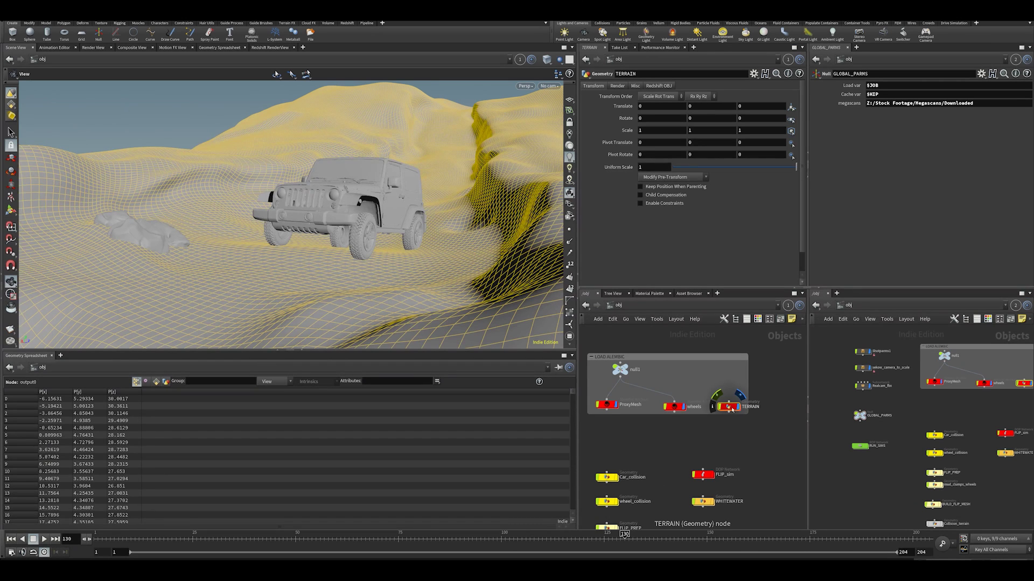
# Step: Reselect the ProxyMesh archive to check its loading parameters and survey the collision and FLIP objects
pyautogui.scroll(-2, 652, 425)
pyautogui.moveTo(648, 444); pyautogui.dragTo(678, 371, button='middle')
pyautogui.click(698, 405)
pyautogui.click(667, 356)
pyautogui.click(675, 421)
pyautogui.scroll(2, 678, 370)
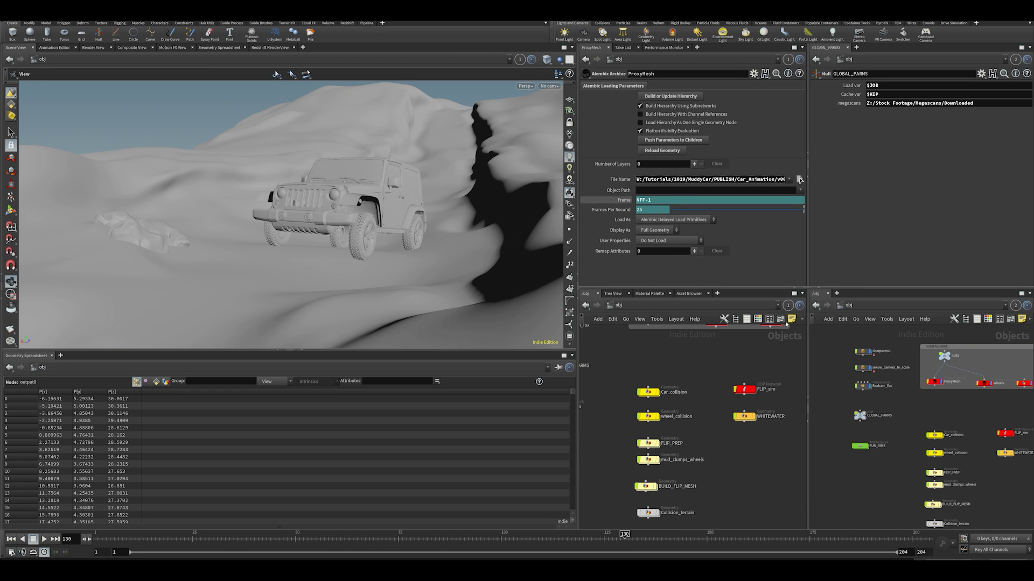
# Step: Open the Car_collision geometry network and examine the car body brought in by object_merge2 from a closer angle
pyautogui.moveTo(787, 325); pyautogui.dragTo(803, 356, button='middle')
pyautogui.moveTo(636, 403); pyautogui.dragTo(633, 382, button='middle')
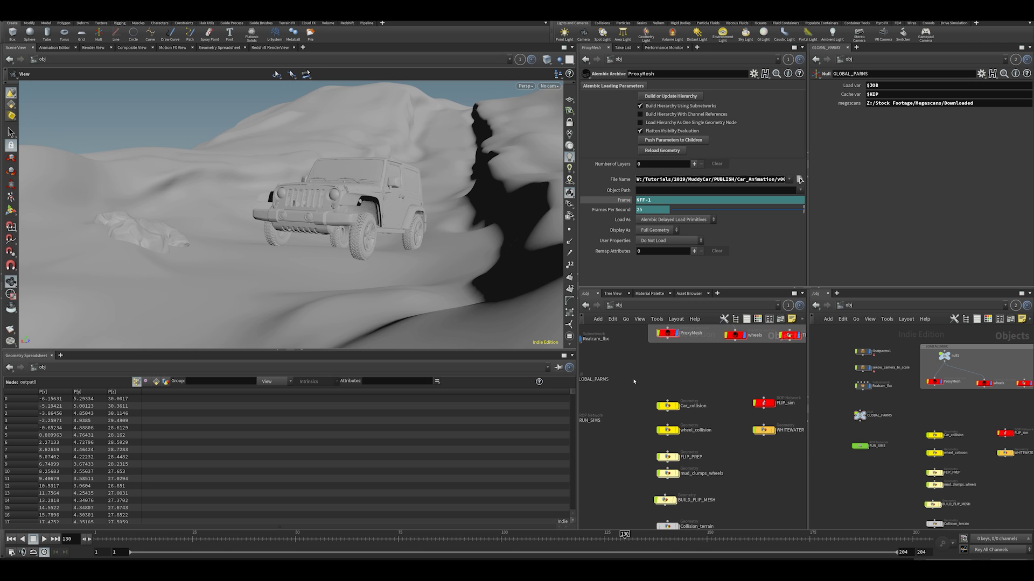
pyautogui.moveTo(679, 413); pyautogui.dragTo(679, 414)
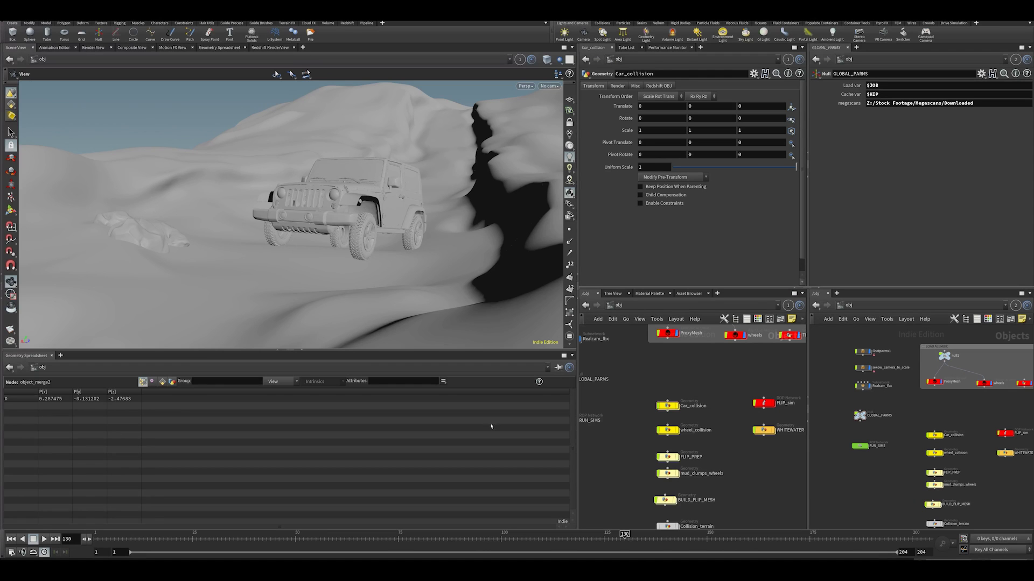
pyautogui.doubleClick(667, 405)
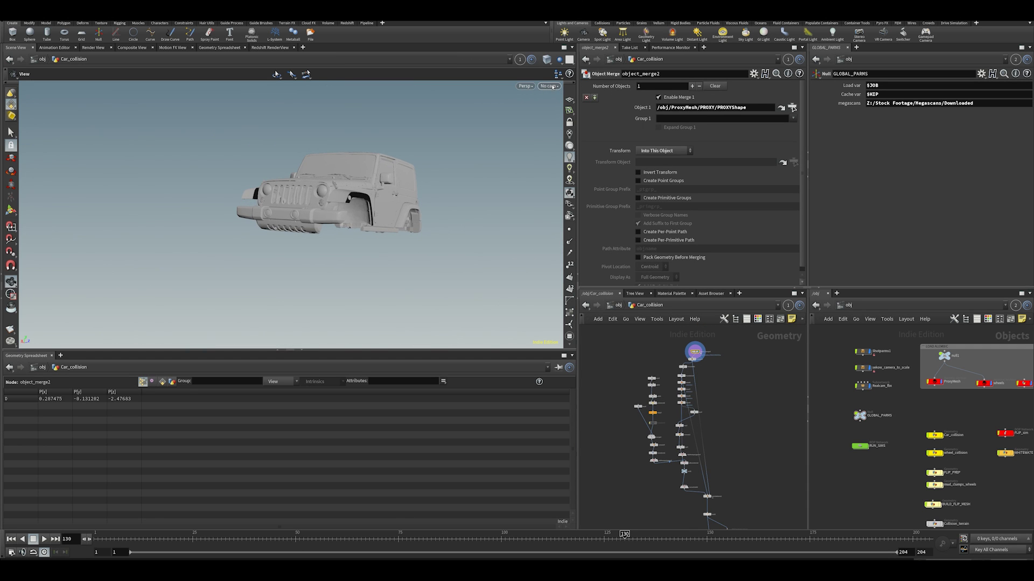
pyautogui.click(550, 86)
pyautogui.press('Escape')
pyautogui.moveTo(377, 178); pyautogui.dragTo(477, 242)
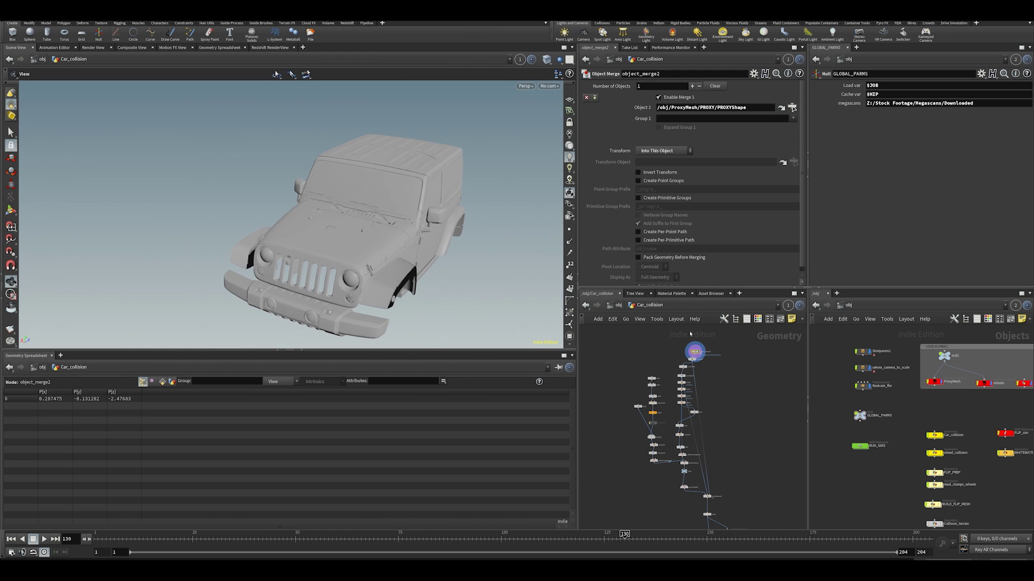
# Step: Look over the Car_collision node chain from unpack1 down to remesh3 and view the car body from the side
pyautogui.scroll(5, 708, 361)
pyautogui.moveTo(699, 383); pyautogui.dragTo(711, 376, button='middle')
pyautogui.moveTo(163, 155); pyautogui.dragTo(222, 154)
pyautogui.moveTo(724, 466); pyautogui.dragTo(722, 345, button='middle')
pyautogui.moveTo(439, 236); pyautogui.dragTo(530, 262)
pyautogui.moveTo(708, 354); pyautogui.dragTo(702, 450, button='middle')
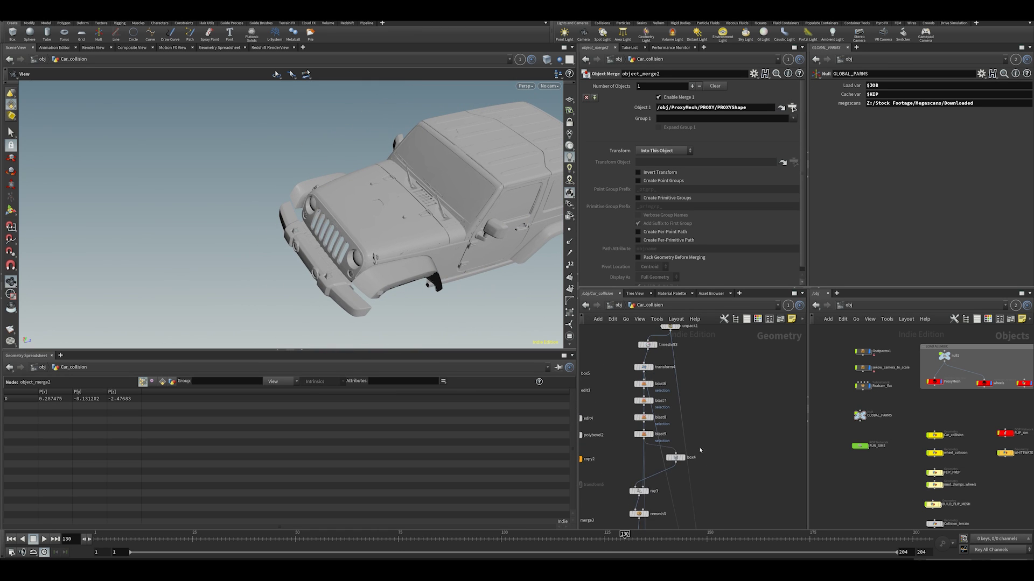
# Step: Display the unpacked car geometry and the blast9 result to compare the body before and after parts are removed
pyautogui.moveTo(690, 369)
pyautogui.mouseDown(button='middle')
pyautogui.moveTo(688, 421)
pyautogui.moveTo(694, 363)
pyautogui.mouseUp(button='middle')
pyautogui.click(675, 378)
pyautogui.moveTo(479, 250); pyautogui.dragTo(485, 225)
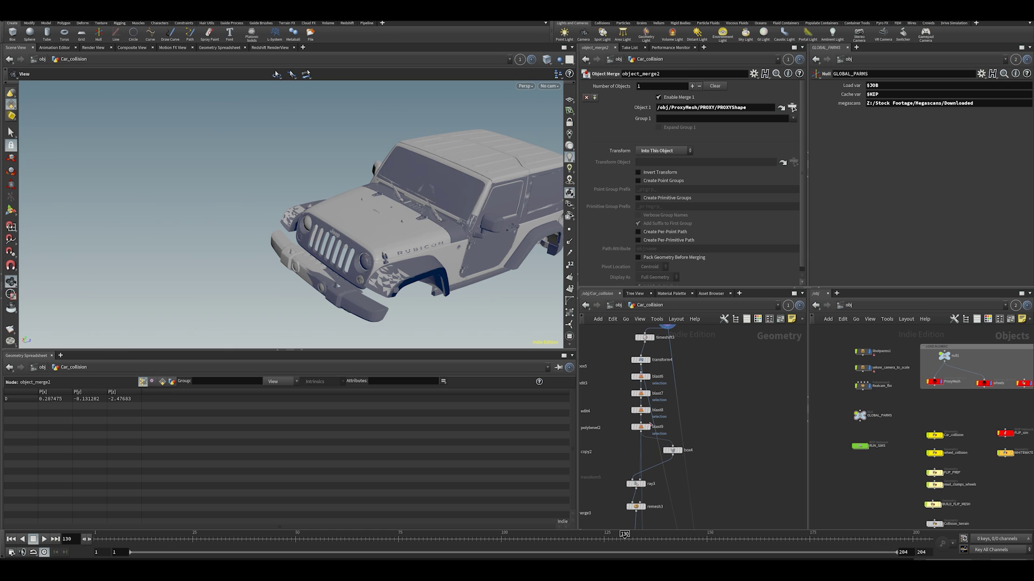
pyautogui.moveTo(650, 426)
pyautogui.moveTo(435, 239); pyautogui.dragTo(480, 308)
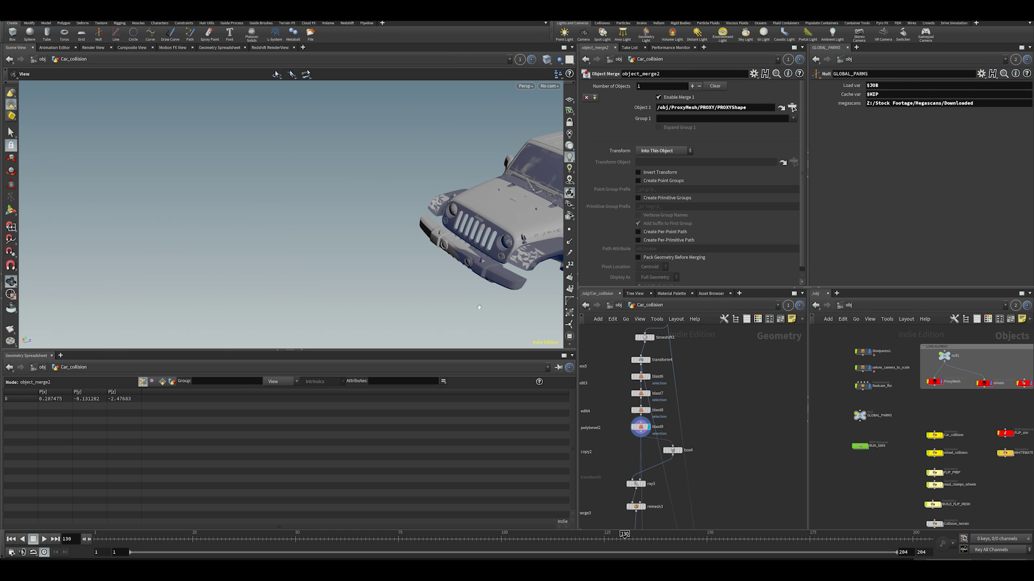
pyautogui.moveTo(465, 215); pyautogui.dragTo(257, 214, button='middle')
pyautogui.moveTo(258, 214)
pyautogui.mouseDown()
pyautogui.moveTo(232, 186)
pyautogui.moveTo(218, 237)
pyautogui.moveTo(256, 215)
pyautogui.mouseUp()
# Step: Display the timeshift3 node, frame the car, and look through the sekow_camera_to_scale/cam1 camera
pyautogui.click(655, 331)
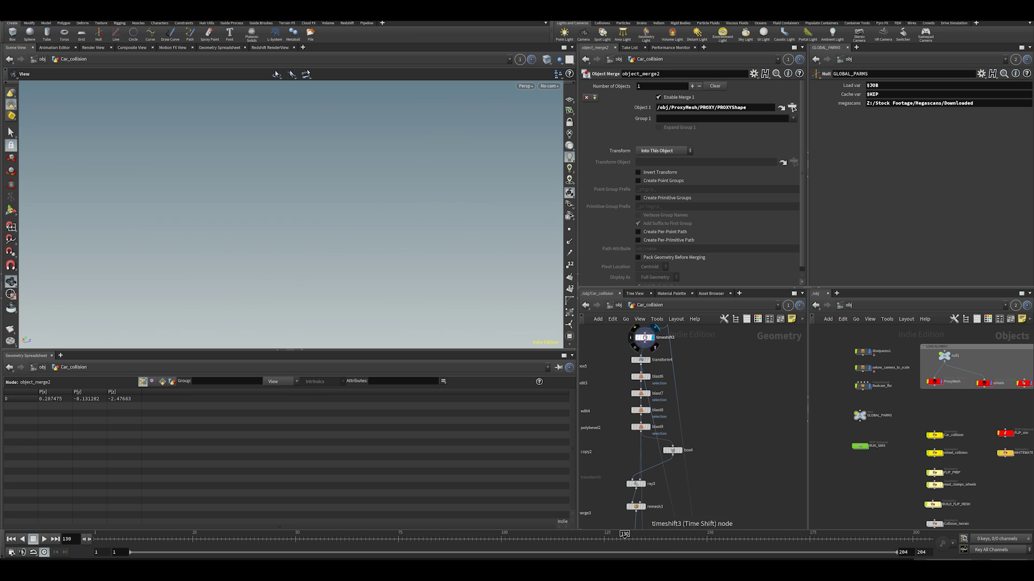
pyautogui.press('f')
pyautogui.moveTo(386, 219); pyautogui.dragTo(409, 183)
pyautogui.click(549, 86)
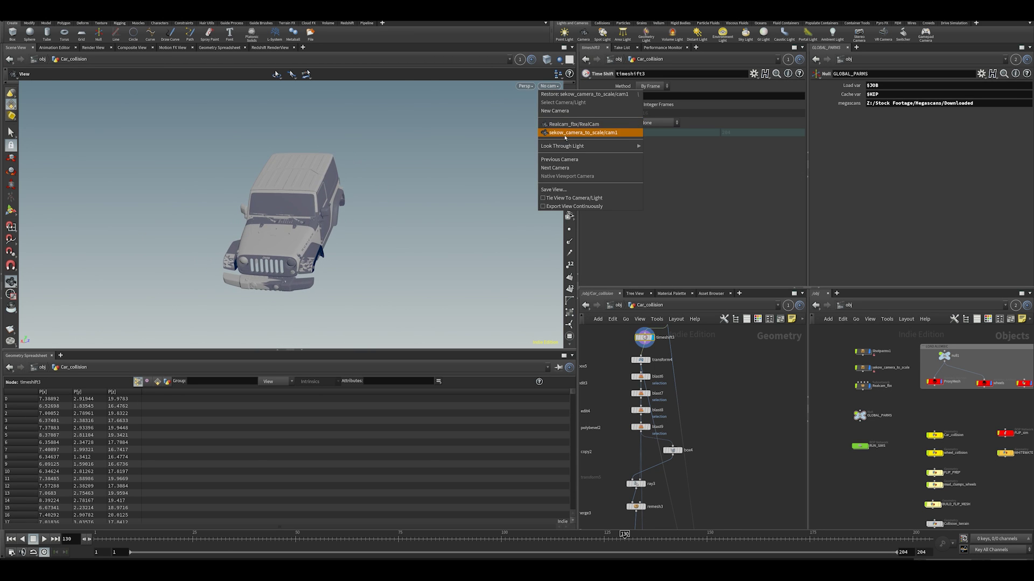
pyautogui.click(566, 132)
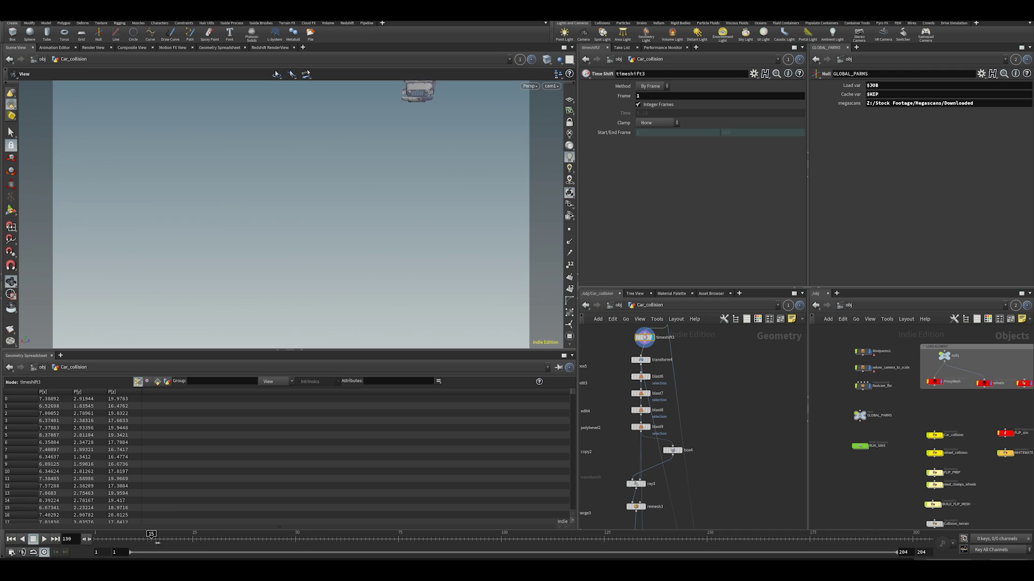
# Step: Return the timeline to frame 1, display and open transform4, and examine the car body at the origin from several angles
pyautogui.moveTo(156, 541); pyautogui.dragTo(99, 538)
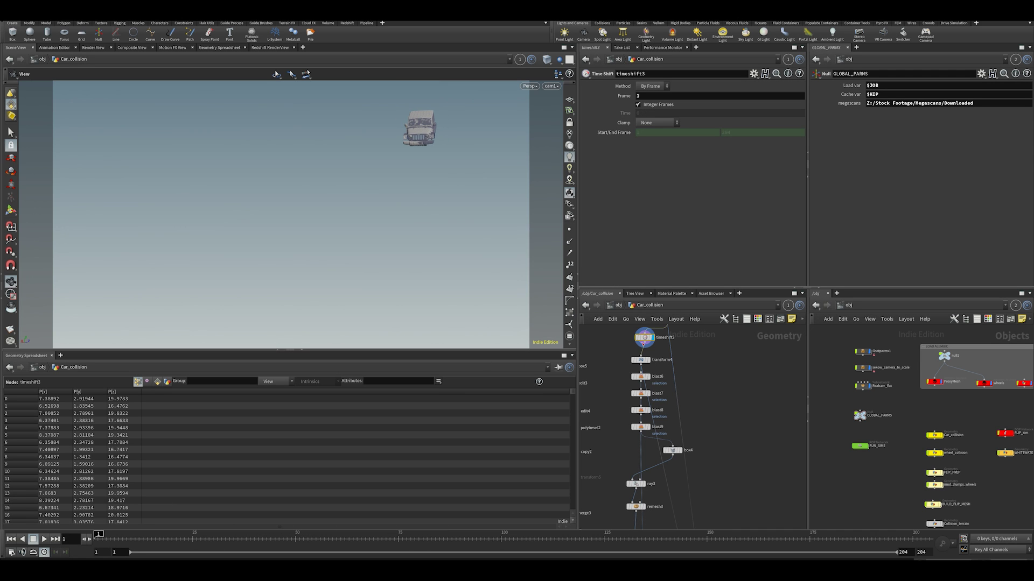
pyautogui.click(646, 360)
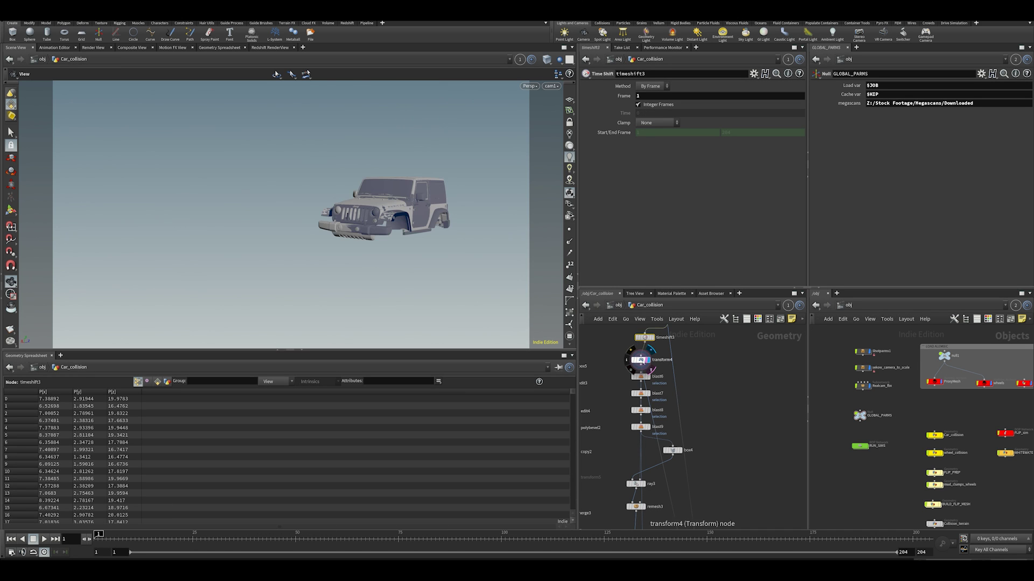
pyautogui.click(641, 361)
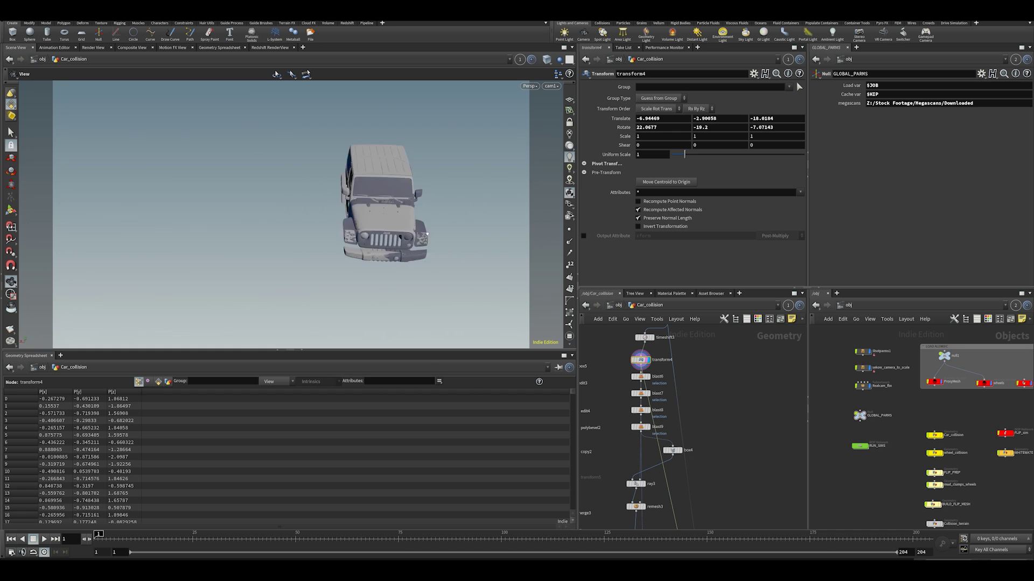
pyautogui.keyDown('alt'); pyautogui.moveTo(425, 235); pyautogui.dragTo(639, 168); pyautogui.keyUp('alt')
pyautogui.press('f')
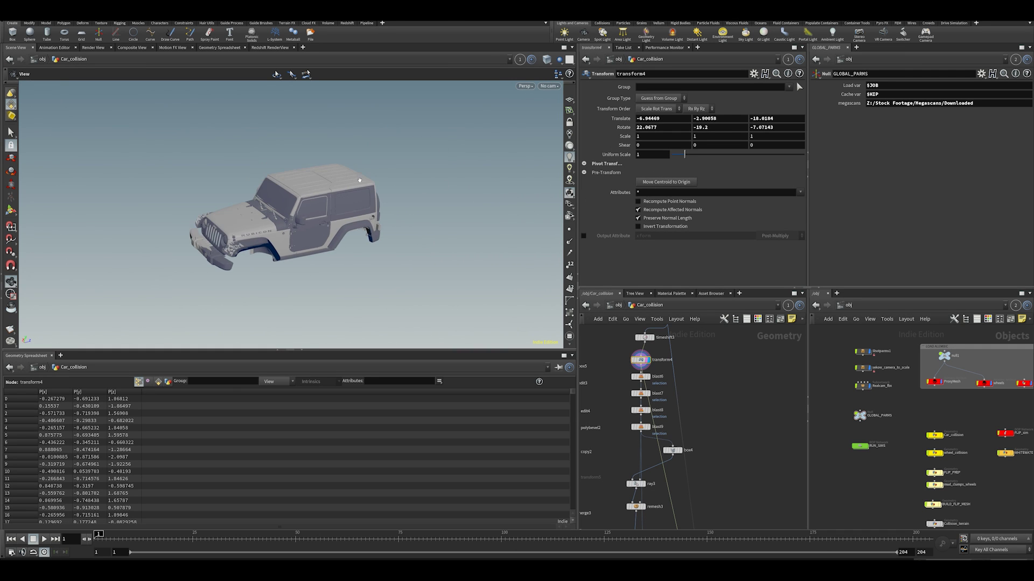
pyautogui.keyDown('alt'); pyautogui.moveTo(309, 206); pyautogui.dragTo(334, 215); pyautogui.keyUp('alt')
# Step: Display and select the blast9 node and inspect the stripped car body from above
pyautogui.scroll(3, 613, 440)
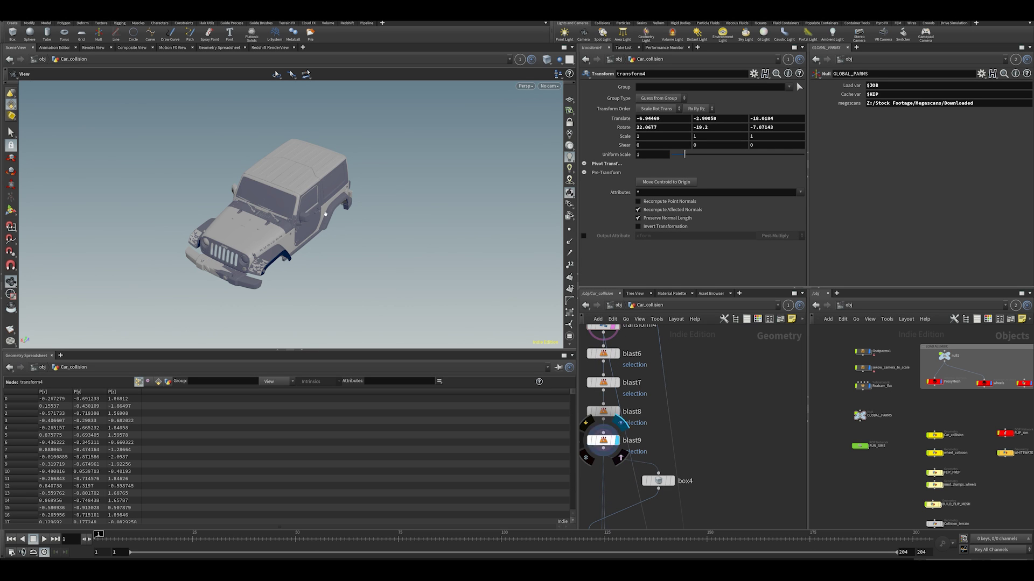
pyautogui.click(621, 423)
pyautogui.click(605, 444)
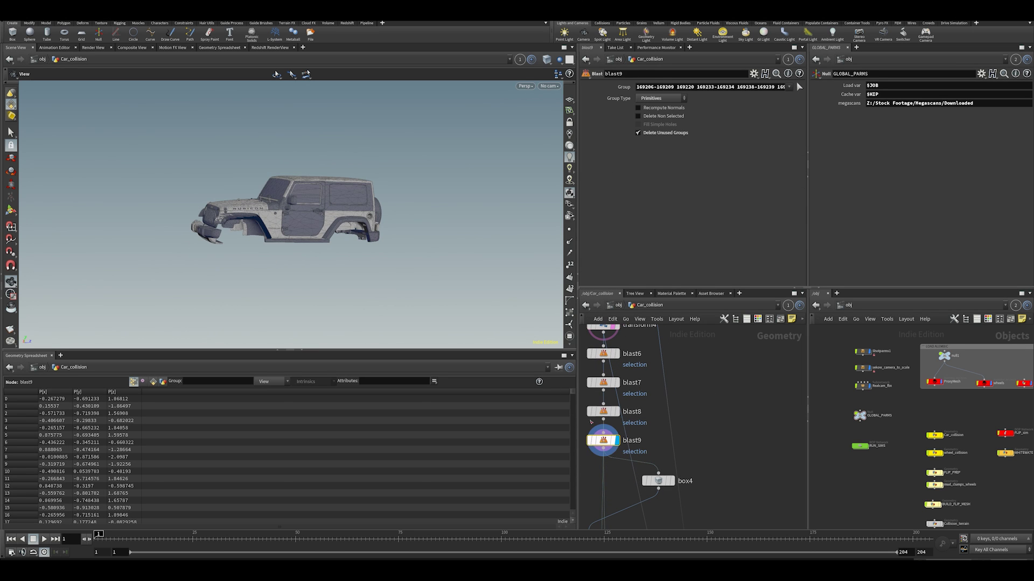
pyautogui.keyDown('alt'); pyautogui.moveTo(301, 205); pyautogui.dragTo(306, 232); pyautogui.keyUp('alt')
# Step: Display the box4 node with wireframe over shading and examine the dense box enclosing the car
pyautogui.moveTo(662, 472); pyautogui.dragTo(725, 387, button='middle')
pyautogui.scroll(-3, 725, 386)
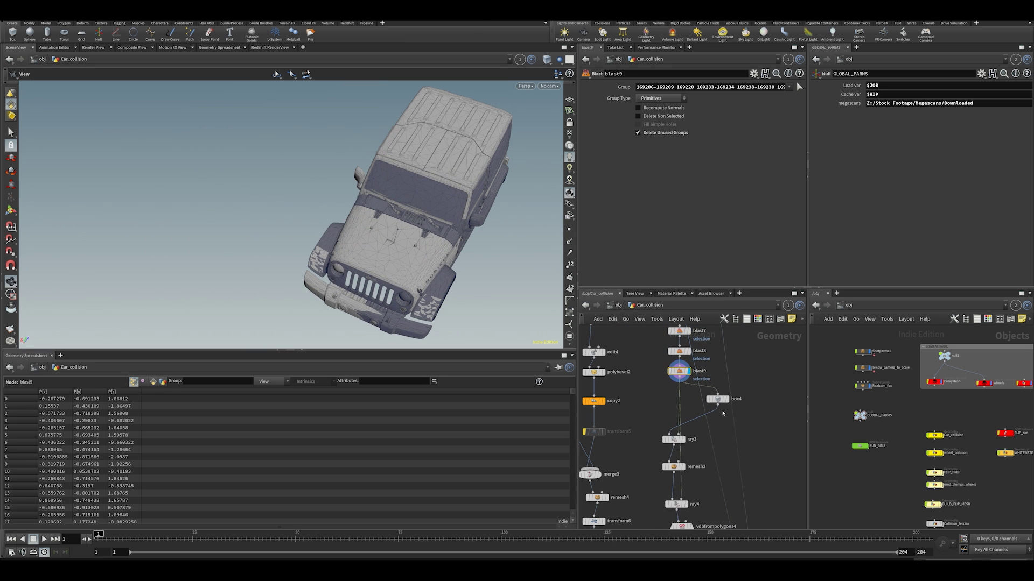
pyautogui.moveTo(726, 392)
pyautogui.click(730, 387)
pyautogui.keyDown('alt'); pyautogui.moveTo(319, 157); pyautogui.dragTo(594, 55); pyautogui.keyUp('alt')
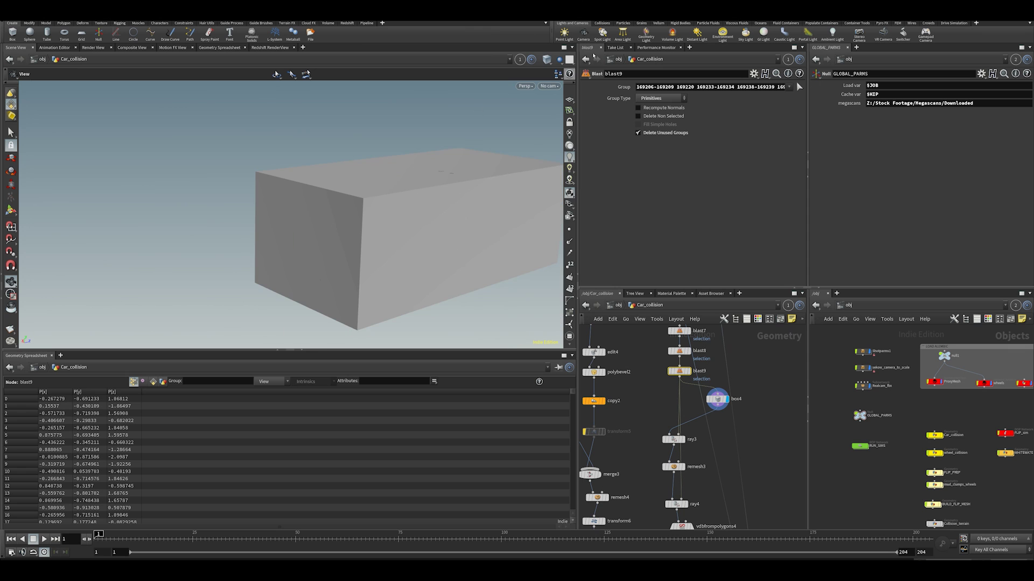
pyautogui.click(546, 59)
pyautogui.click(565, 138)
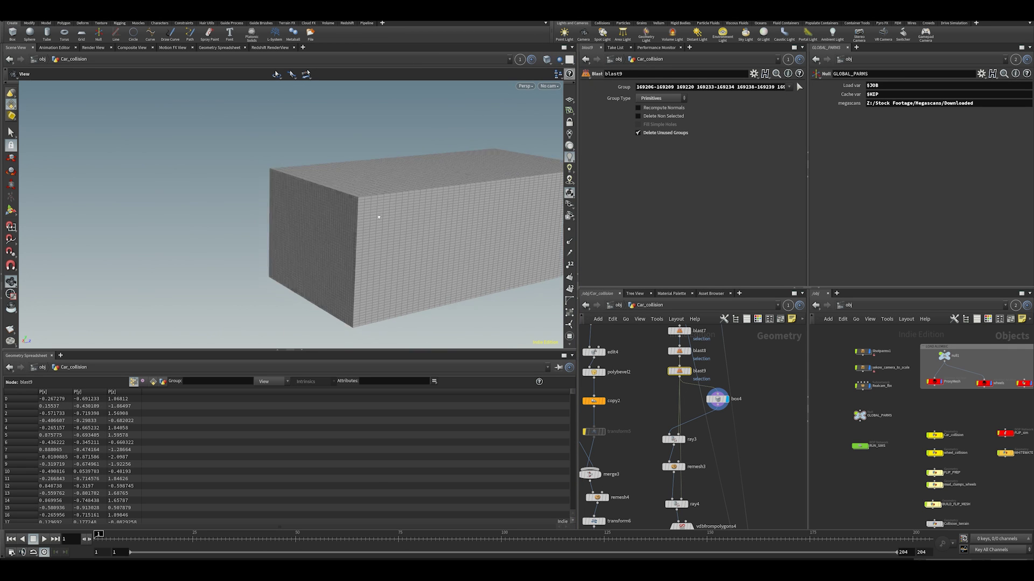
pyautogui.moveTo(344, 178)
pyautogui.keyDown('alt'); pyautogui.mouseDown()
pyautogui.moveTo(383, 197)
pyautogui.moveTo(409, 232)
pyautogui.mouseUp(); pyautogui.keyUp('alt')
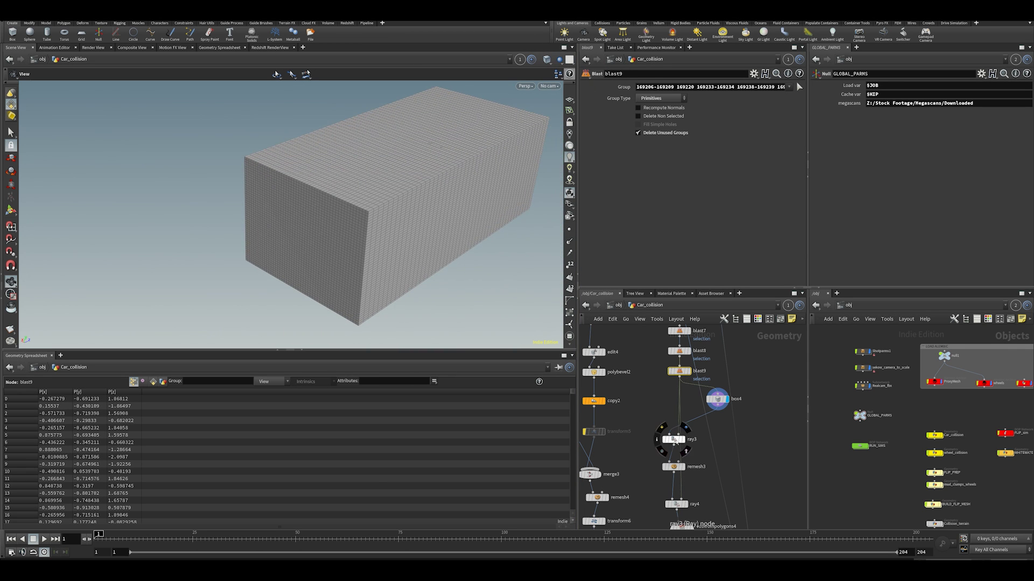
# Step: Display the ray3 projection and the remesh3 result to compare the wrapped car shell before and after remeshing
pyautogui.click(685, 428)
pyautogui.moveTo(364, 207)
pyautogui.mouseDown()
pyautogui.moveTo(321, 165)
pyautogui.moveTo(369, 196)
pyautogui.mouseUp()
pyautogui.scroll(3, 674, 468)
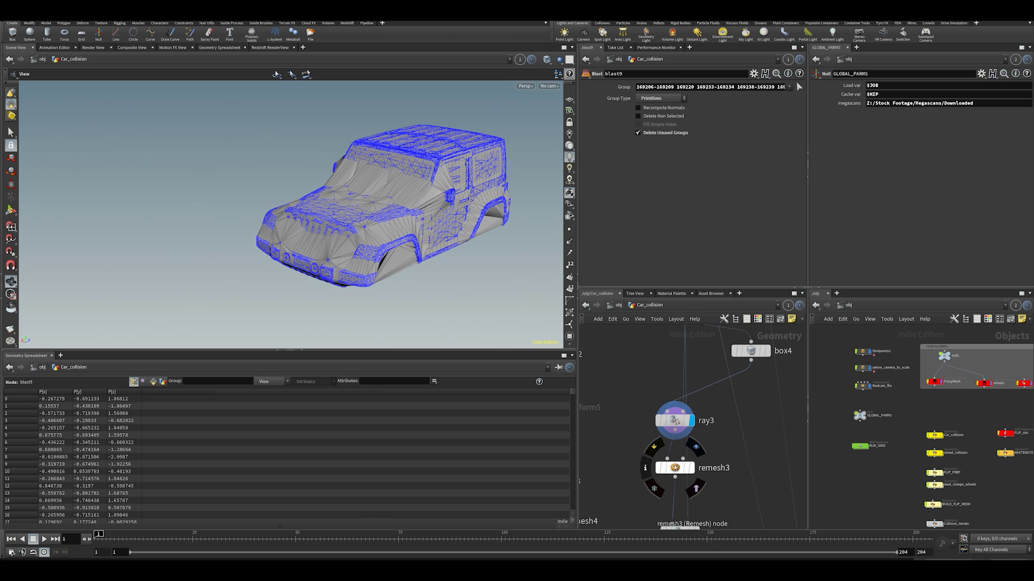
pyautogui.scroll(6, 341, 189)
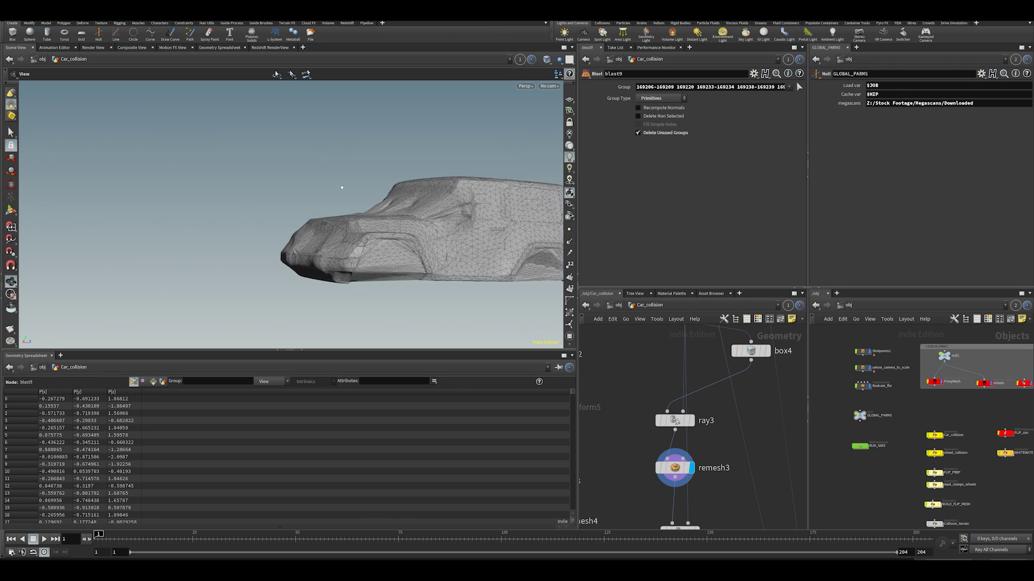
# Step: Display ray4, open its Ray parameters, and inspect the reprojected car shell from above
pyautogui.moveTo(586, 411); pyautogui.dragTo(575, 324, button='middle')
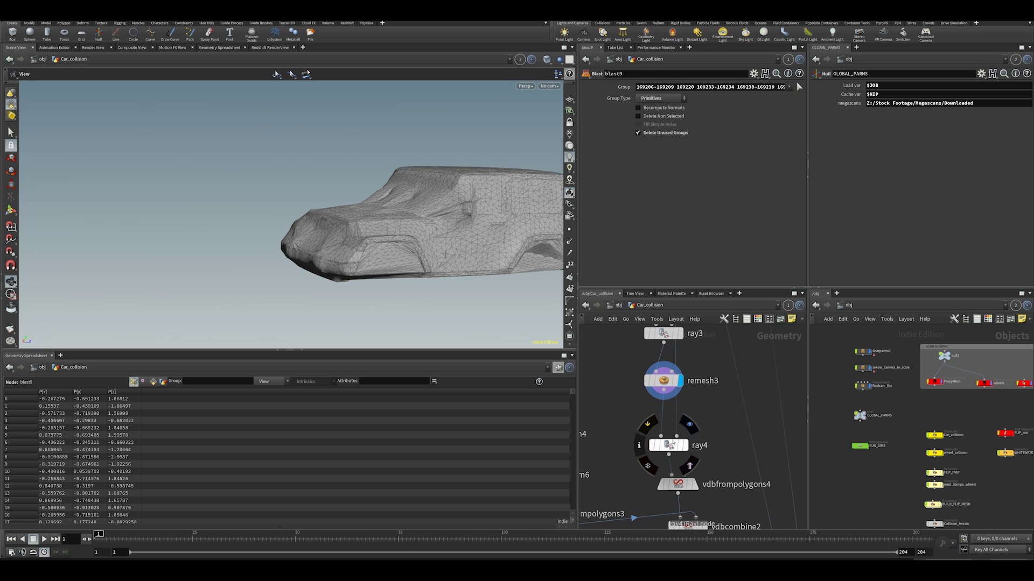
pyautogui.click(689, 426)
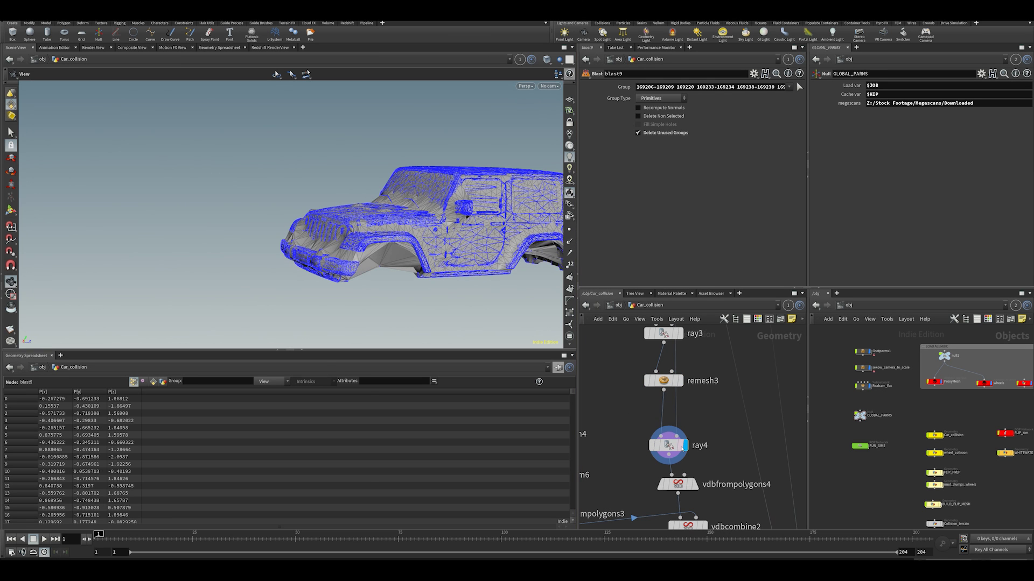
pyautogui.click(669, 446)
pyautogui.moveTo(458, 234); pyautogui.dragTo(438, 256)
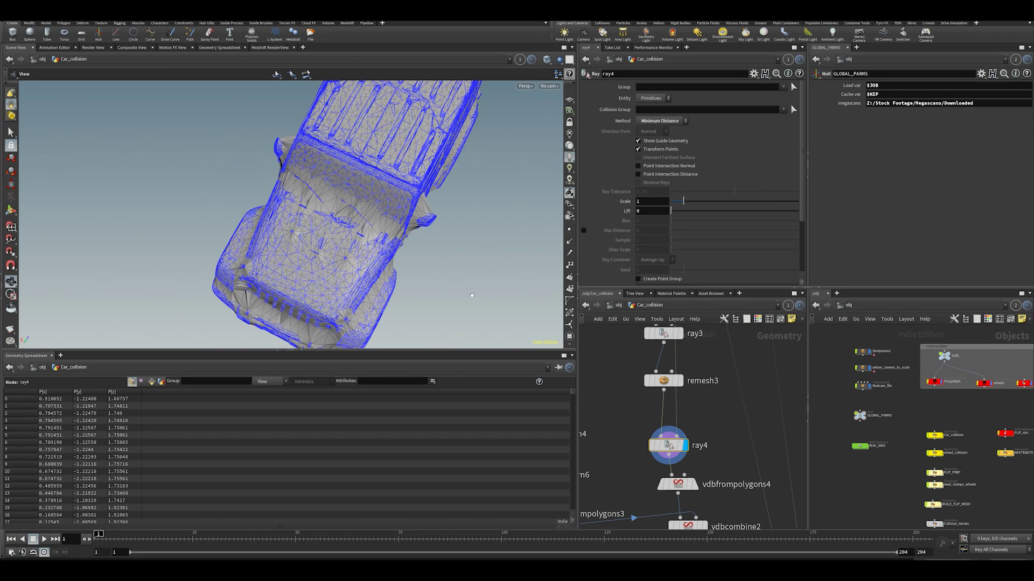
# Step: Display the vdbfrompolygons4 volume and the grille cutter geometry in the box5 branch, viewing the cutters against the car from the side
pyautogui.moveTo(735, 487); pyautogui.dragTo(700, 392, button='middle')
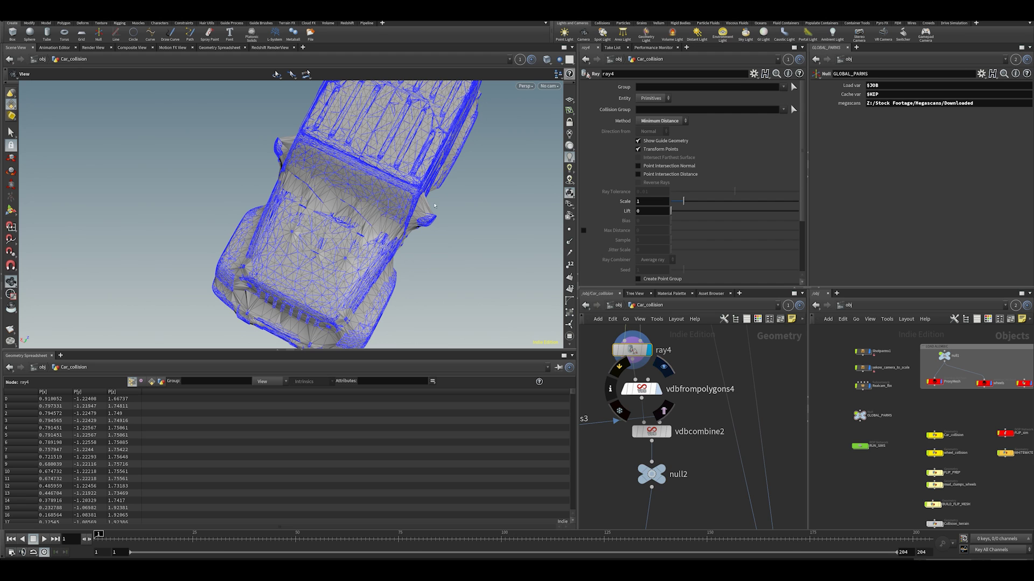
pyautogui.scroll(-8, 662, 409)
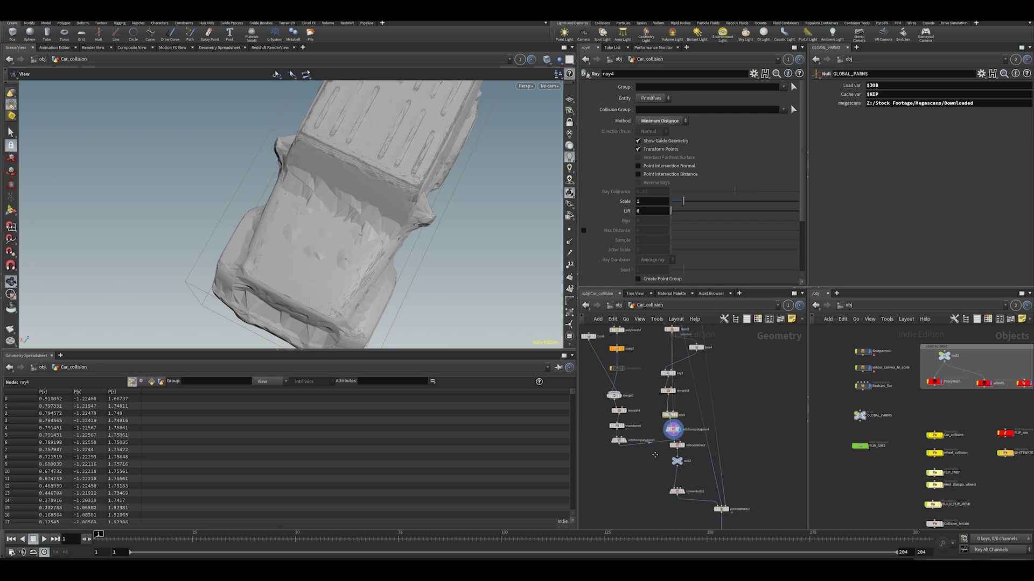
pyautogui.moveTo(642, 456); pyautogui.dragTo(650, 484, button='middle')
pyautogui.scroll(4, 638, 501)
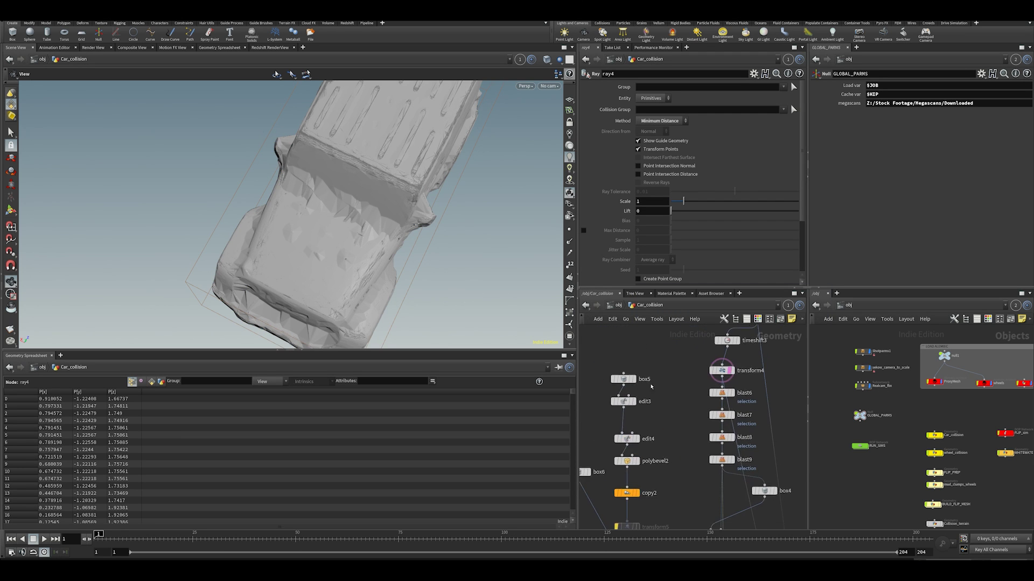
pyautogui.click(627, 491)
pyautogui.moveTo(347, 234); pyautogui.dragTo(236, 115)
# Step: Display vdbfrompolygons4 and vdbfrompolygons3 in turn, and examine the grille cutter volume from the front of the car
pyautogui.moveTo(653, 450); pyautogui.dragTo(670, 399, button='middle')
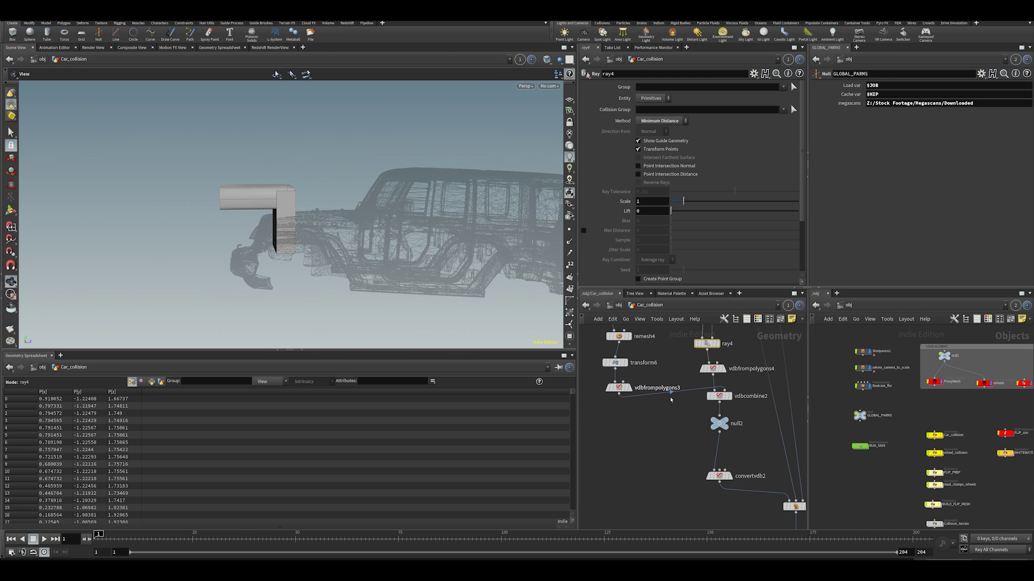
pyautogui.click(724, 369)
pyautogui.moveTo(412, 247); pyautogui.dragTo(536, 280)
pyautogui.click(628, 388)
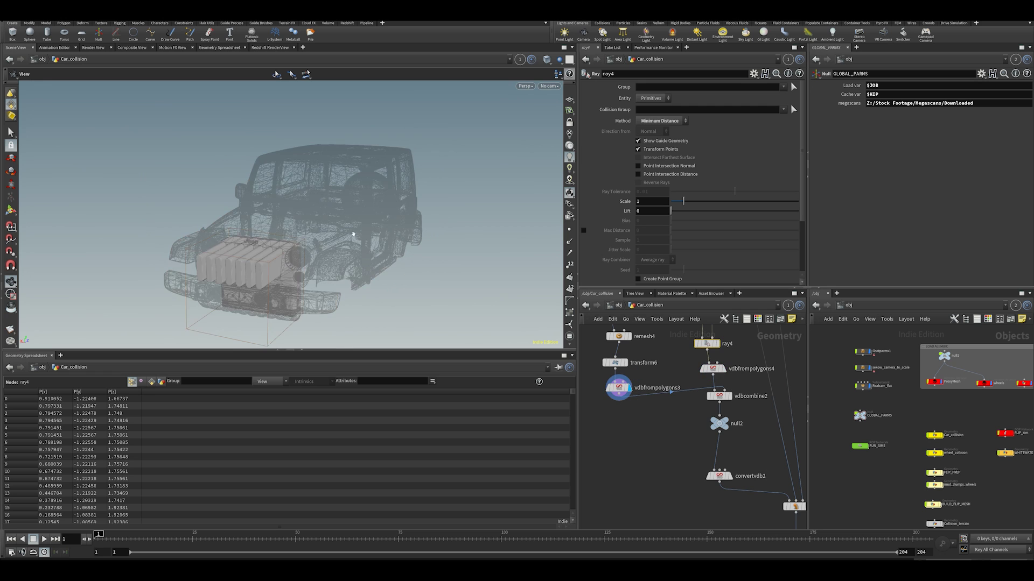
pyautogui.moveTo(324, 226); pyautogui.dragTo(374, 209)
pyautogui.moveTo(375, 209); pyautogui.dragTo(259, 211, button='right')
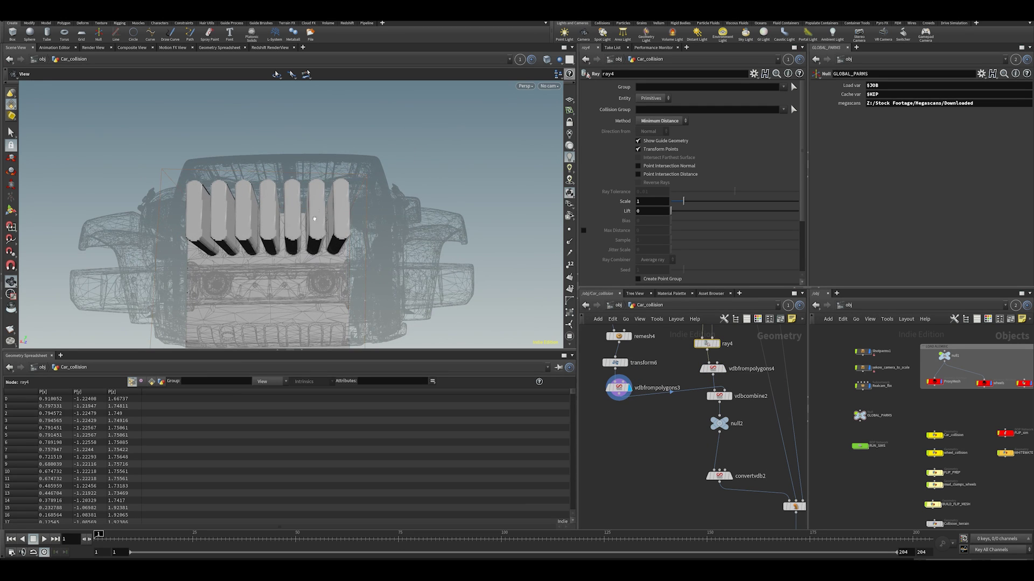
pyautogui.moveTo(314, 218); pyautogui.dragTo(377, 226)
# Step: Switch the display between vdbcombine2 and vdbfrompolygons4 to compare the car front with and without the grille slots
pyautogui.click(733, 383)
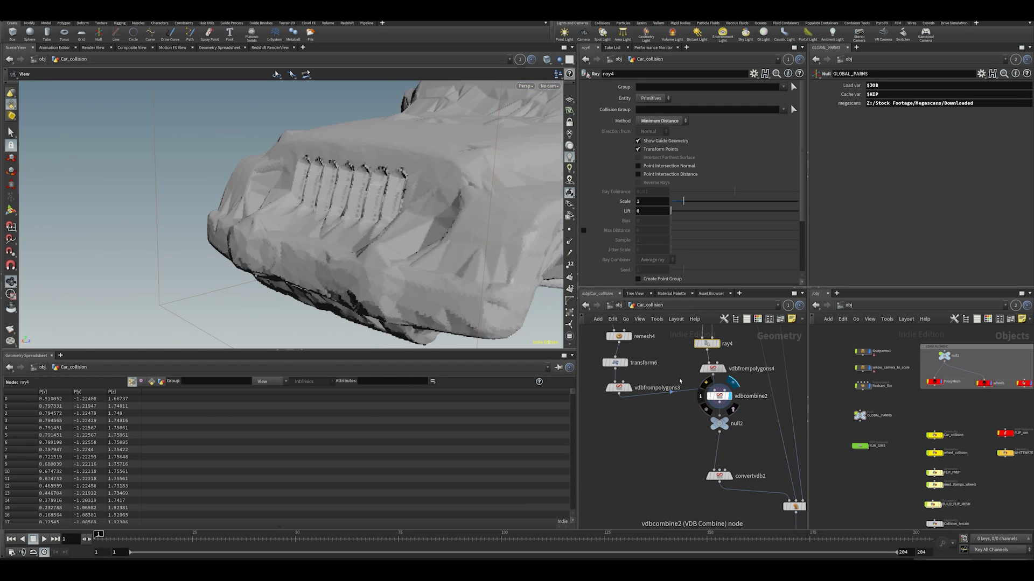
pyautogui.click(726, 357)
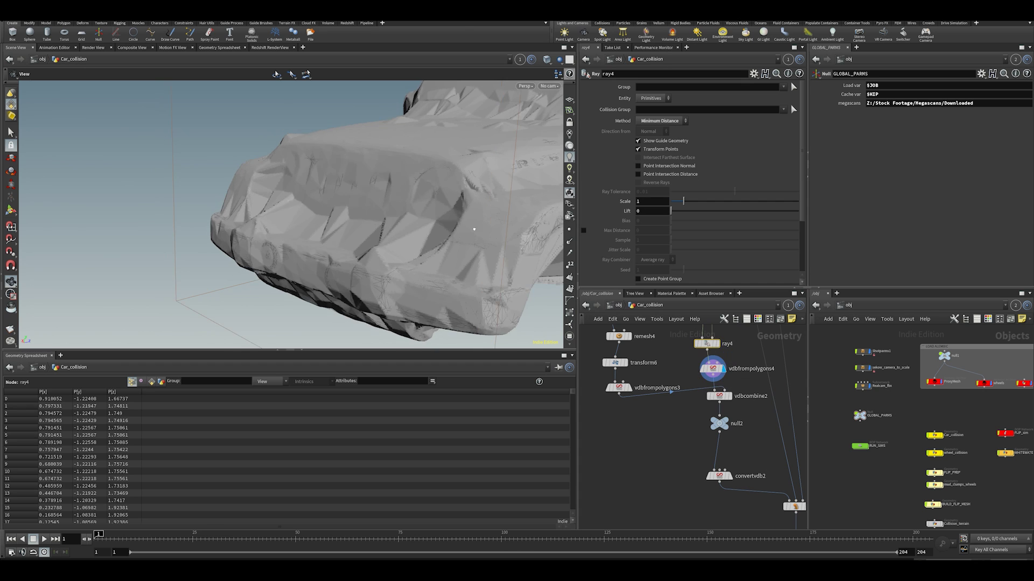
pyautogui.moveTo(310, 216); pyautogui.dragTo(367, 210)
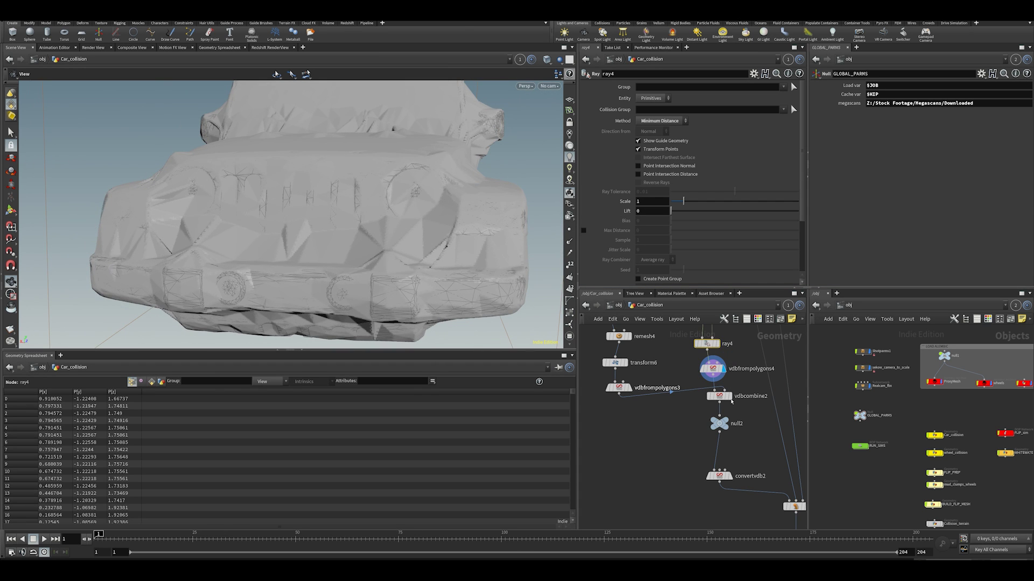
pyautogui.click(734, 384)
pyautogui.moveTo(327, 205)
pyautogui.mouseDown()
pyautogui.moveTo(366, 207)
pyautogui.moveTo(319, 203)
pyautogui.mouseUp()
pyautogui.moveTo(397, 211)
pyautogui.mouseDown()
pyautogui.moveTo(452, 209)
pyautogui.moveTo(389, 210)
pyautogui.mouseUp()
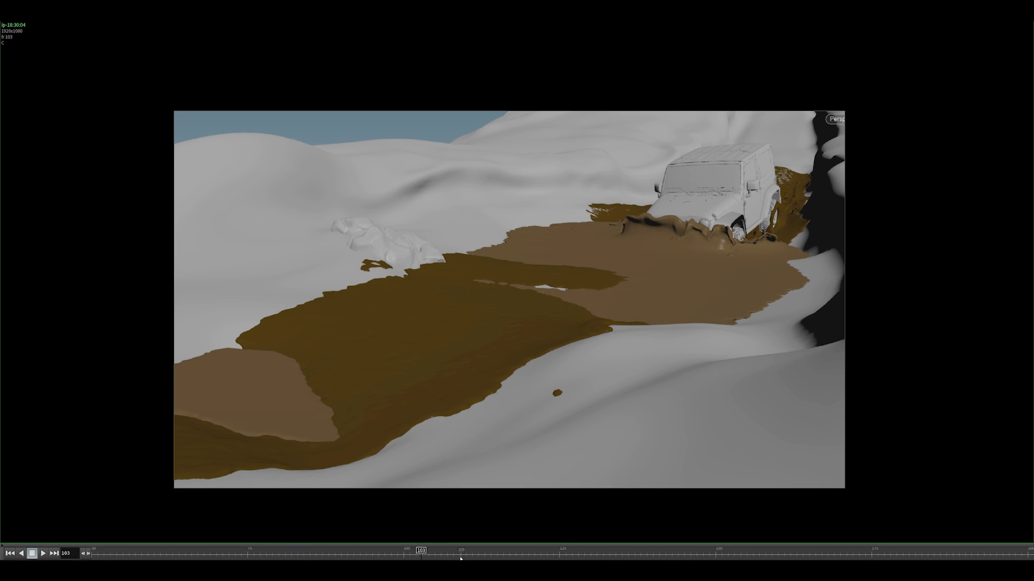
# Step: In the flipbook player, scrub the mud simulation preview to frame 117 and look closely at the car's grille
pyautogui.moveTo(461, 559); pyautogui.dragTo(509, 556)
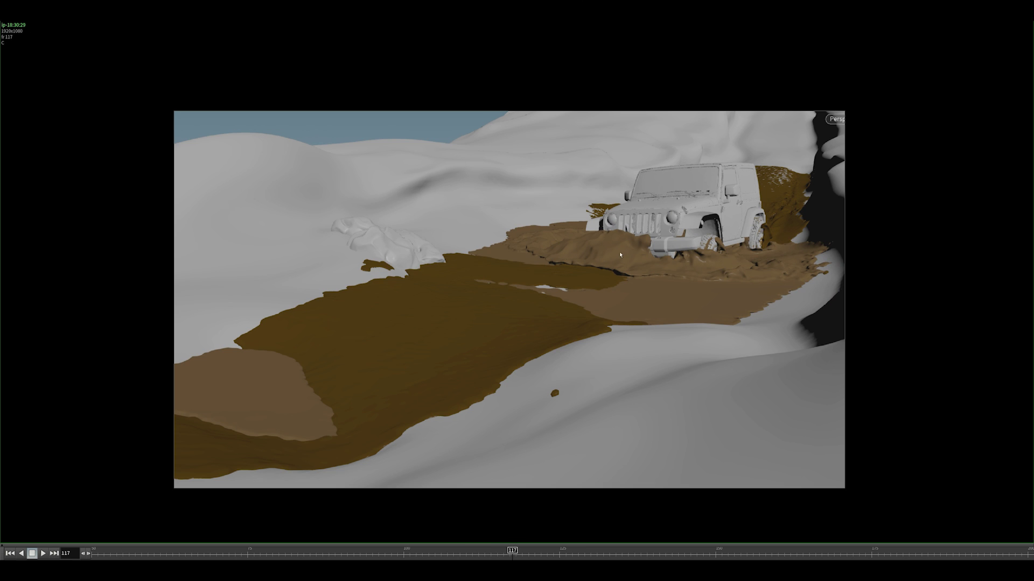
pyautogui.scroll(3, 633, 253)
pyautogui.moveTo(635, 261); pyautogui.dragTo(568, 296, button='middle')
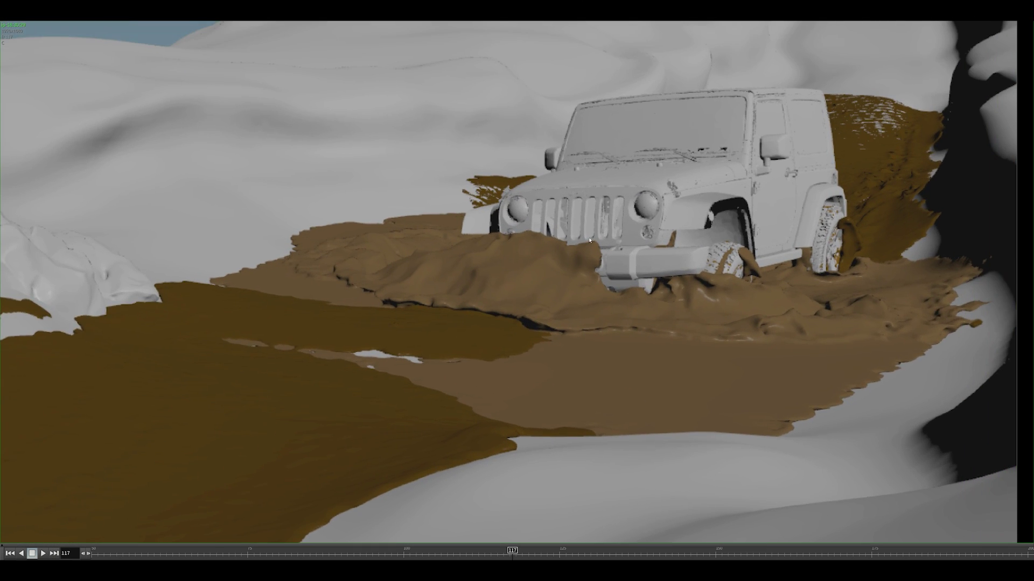
pyautogui.scroll(1, 576, 285)
pyautogui.scroll(-2, 585, 224)
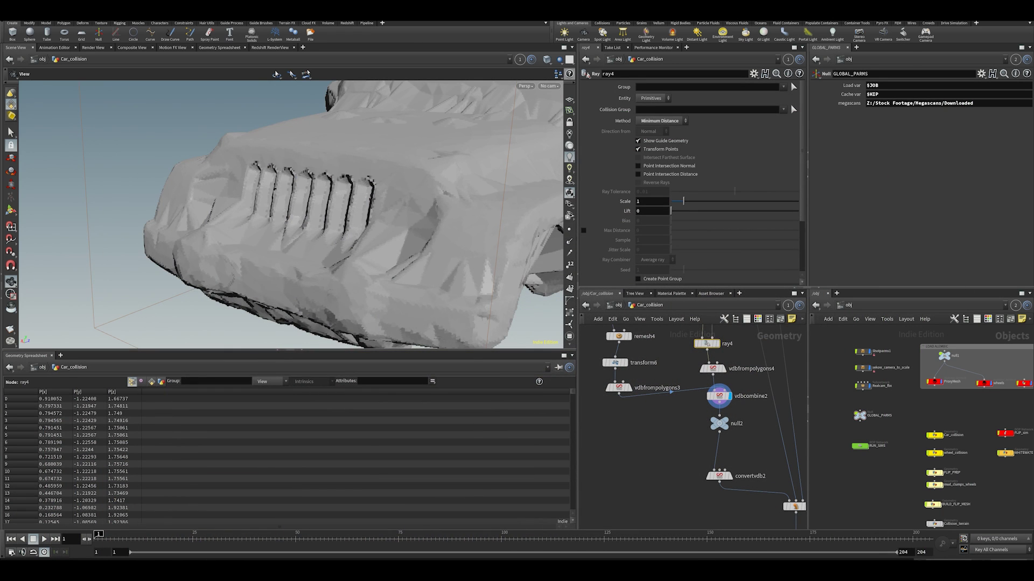
# Step: Back in the Car_collision network, examine the vdbcombine2 grille from the front and display vdbfrompolygons3 again
pyautogui.scroll(-4, 359, 273)
pyautogui.moveTo(359, 273); pyautogui.dragTo(442, 302)
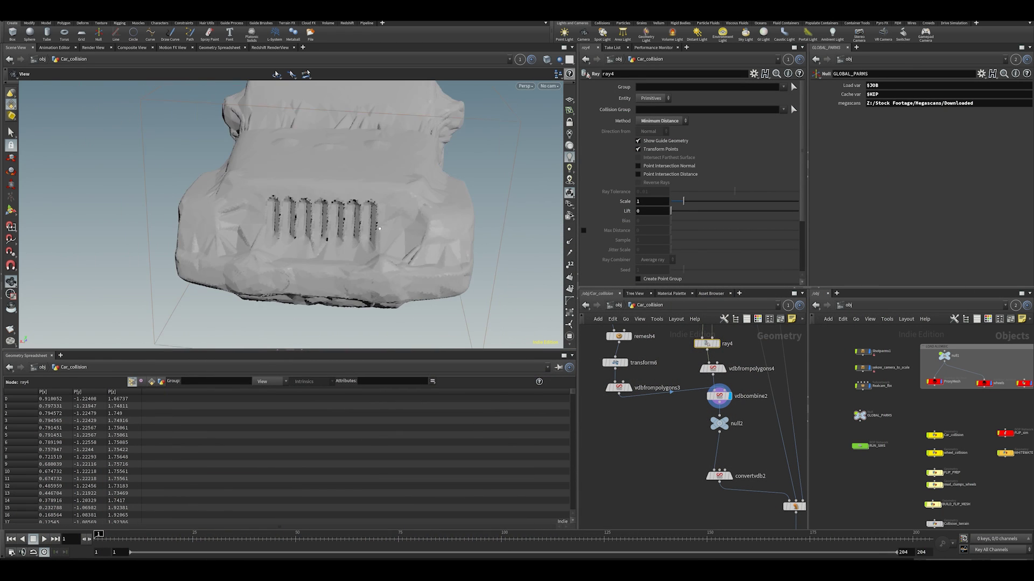
pyautogui.moveTo(622, 359); pyautogui.dragTo(654, 439, button='middle')
pyautogui.click(664, 467)
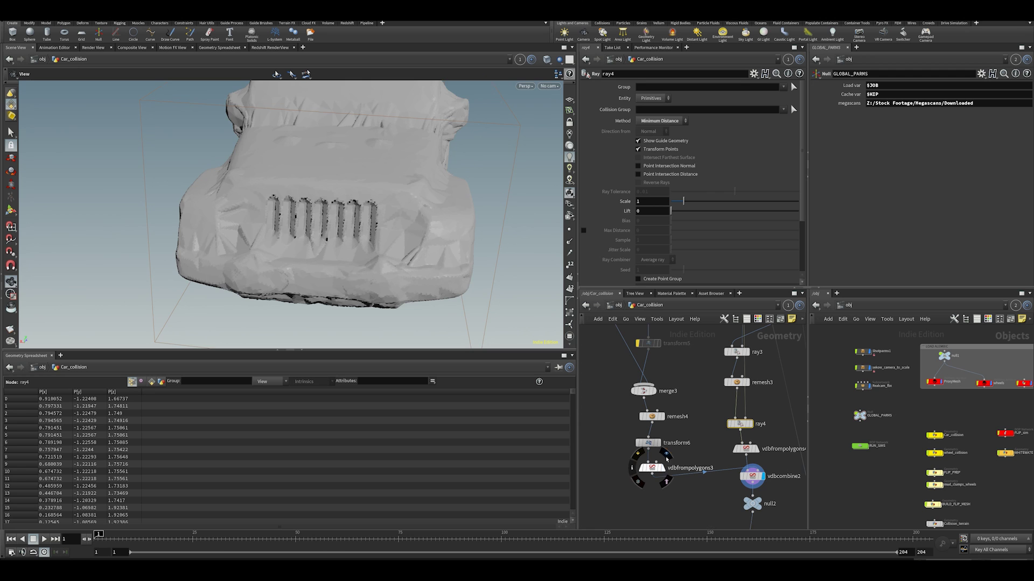
# Step: Display the null2 output and view the combined car volume at an angle from the front
pyautogui.moveTo(748, 514); pyautogui.dragTo(685, 466, button='middle')
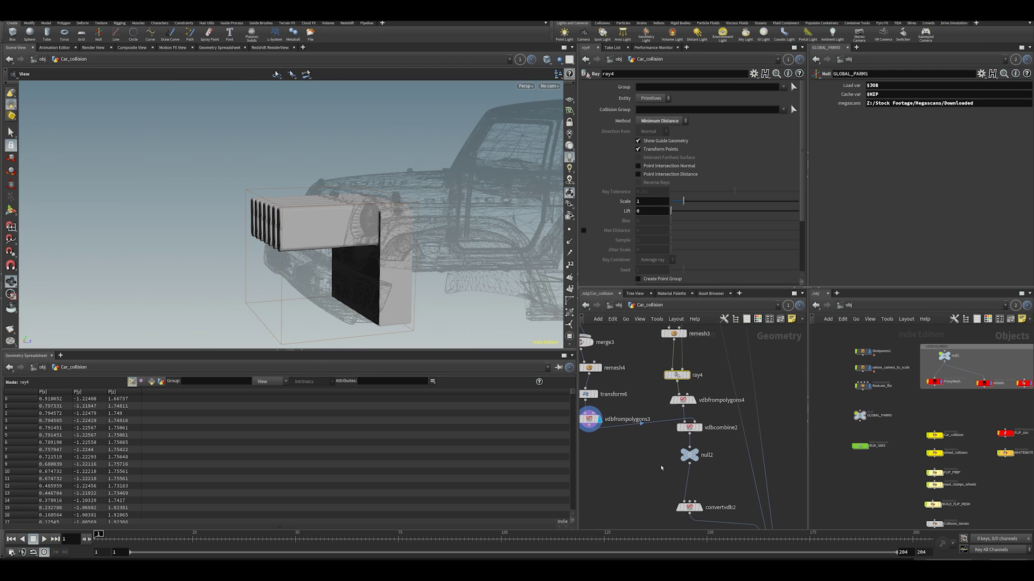
pyautogui.click(699, 455)
pyautogui.moveTo(350, 232); pyautogui.dragTo(532, 310)
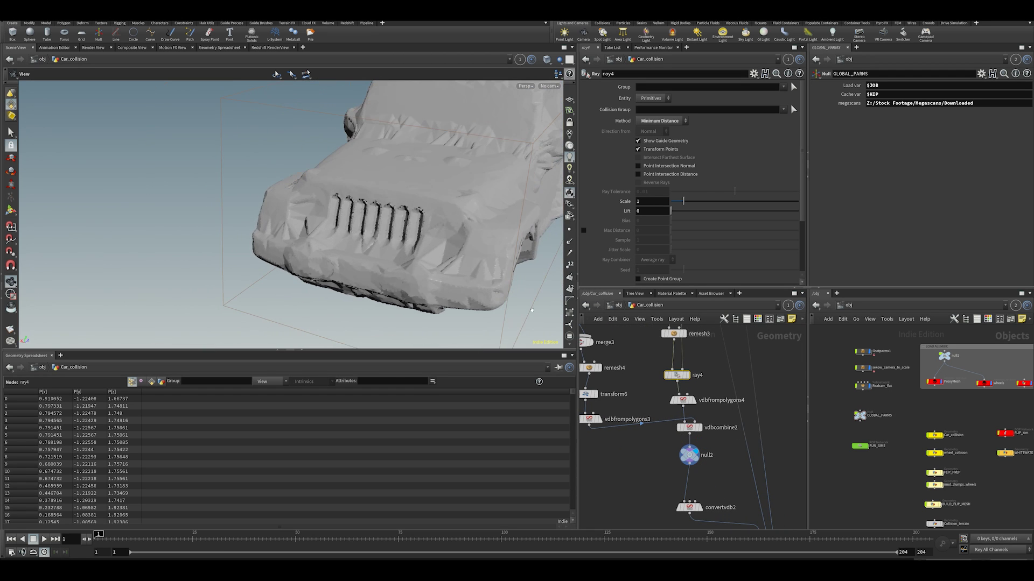
# Step: Display convertvdb2, view the whole polygon car mesh, and open the node's Convert VDB parameters
pyautogui.moveTo(717, 479); pyautogui.dragTo(690, 363, button='middle')
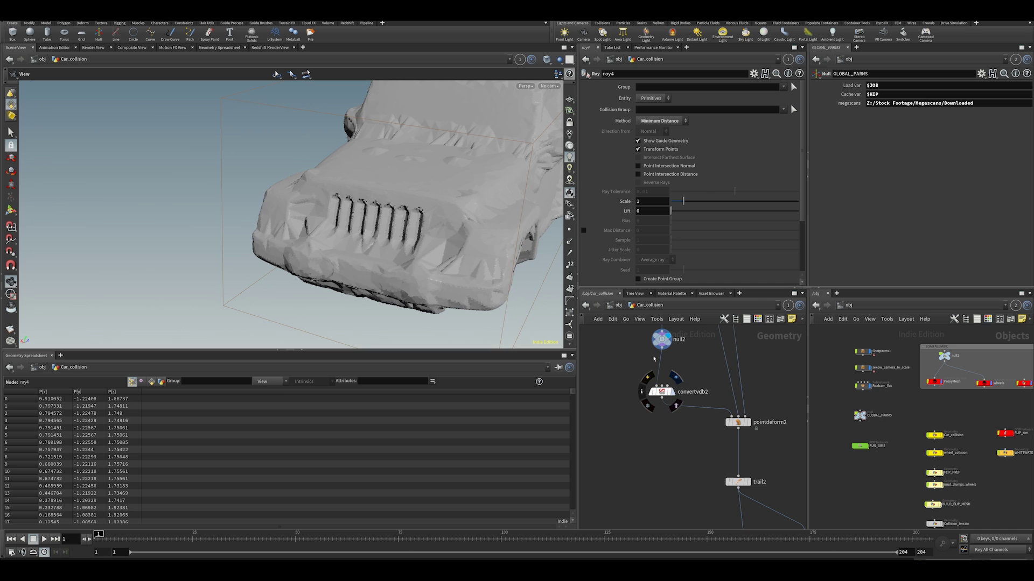
pyautogui.click(673, 392)
pyautogui.moveTo(436, 207); pyautogui.dragTo(415, 194)
pyautogui.moveTo(414, 195); pyautogui.dragTo(334, 211, button='middle')
pyautogui.moveTo(333, 212); pyautogui.dragTo(394, 235, button='right')
pyautogui.moveTo(393, 235)
pyautogui.mouseDown()
pyautogui.moveTo(356, 235)
pyautogui.moveTo(425, 243)
pyautogui.moveTo(407, 239)
pyautogui.mouseUp()
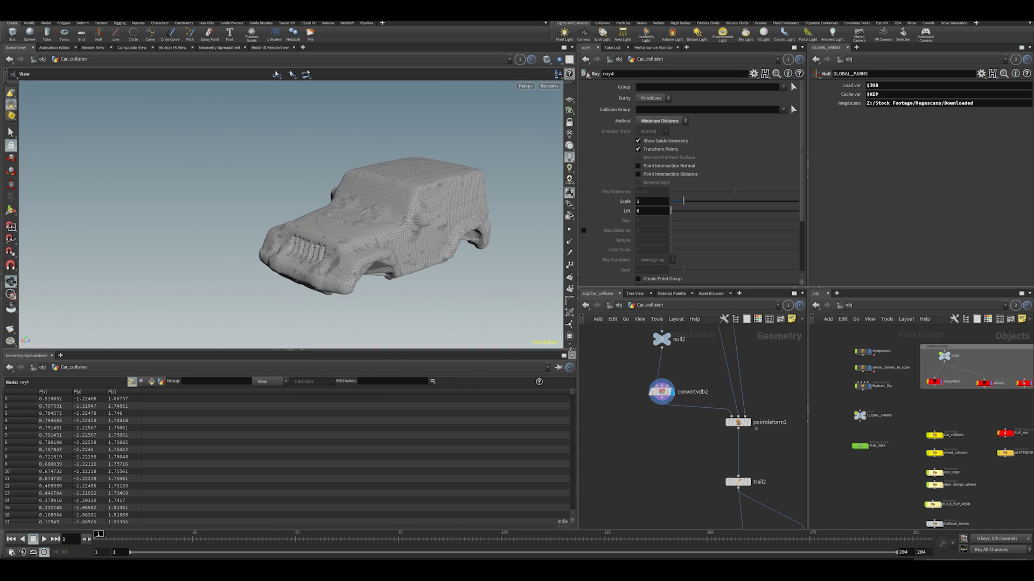
pyautogui.click(661, 392)
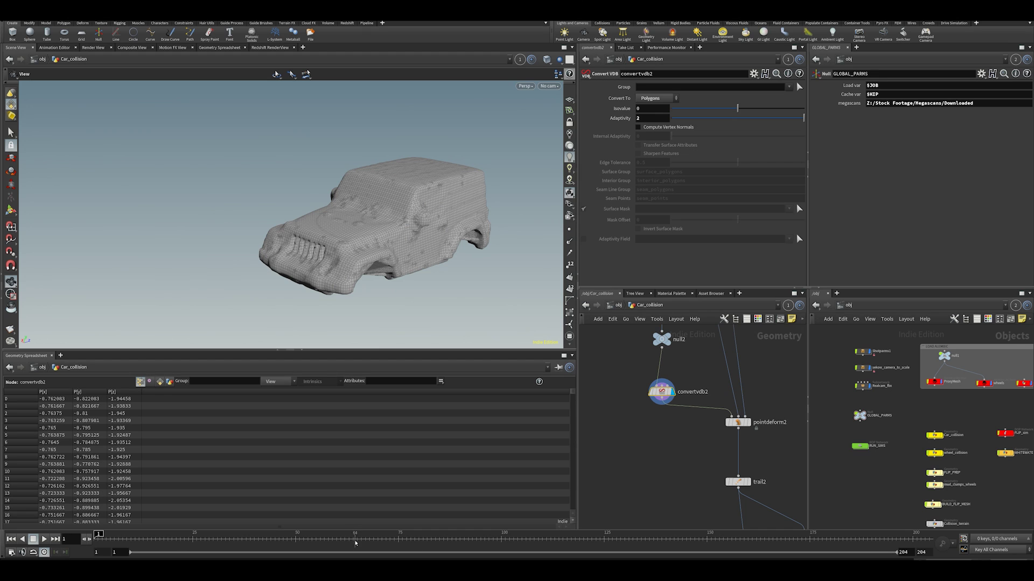
# Step: Examine the Car_collision node chain from transform4 through the ray, remesh and VDB nodes down to convertvdb2 and pointdeform2
pyautogui.moveTo(693, 455); pyautogui.dragTo(728, 461, button='middle')
pyautogui.scroll(-5, 690, 500)
pyautogui.scroll(4, 709, 490)
pyautogui.moveTo(722, 483)
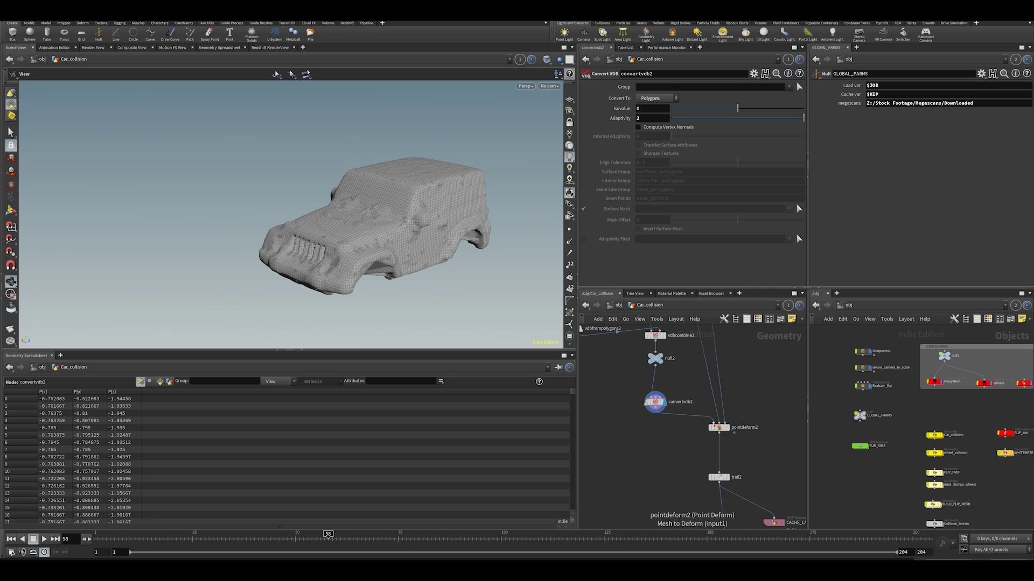
pyautogui.moveTo(738, 381)
pyautogui.mouseDown(button='middle')
pyautogui.moveTo(748, 500)
pyautogui.moveTo(717, 486)
pyautogui.mouseUp(button='middle')
pyautogui.moveTo(708, 378); pyautogui.dragTo(721, 412, button='middle')
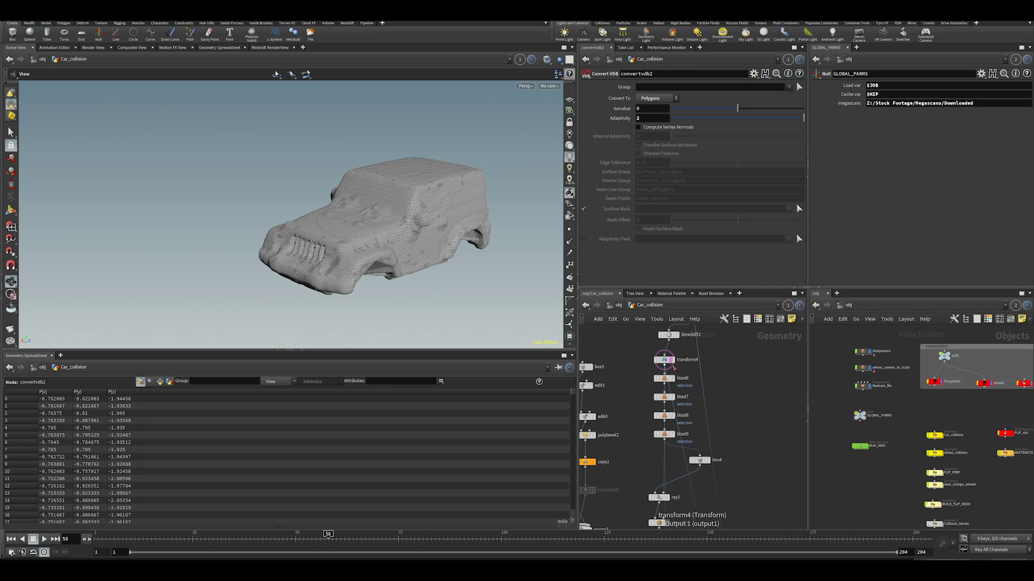
pyautogui.moveTo(666, 360)
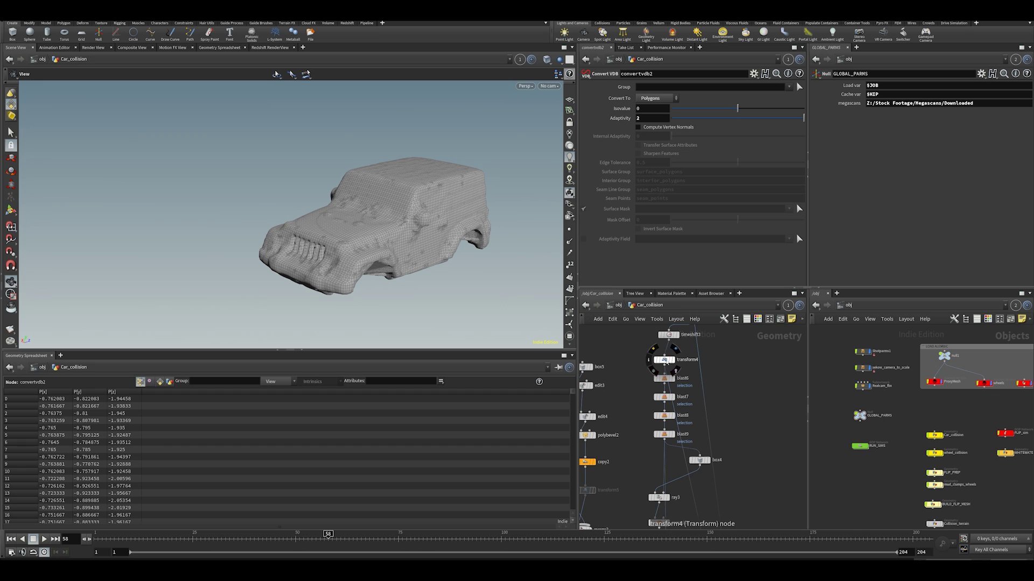
pyautogui.moveTo(665, 361); pyautogui.dragTo(628, 260, button='middle')
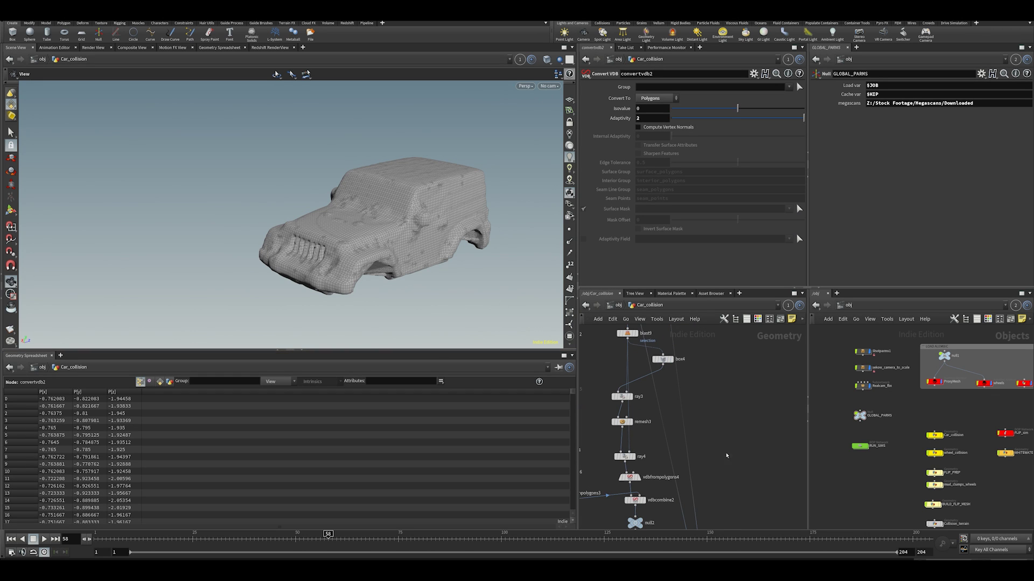
pyautogui.moveTo(727, 456); pyautogui.dragTo(730, 494, button='middle')
pyautogui.moveTo(680, 336); pyautogui.dragTo(694, 281, button='middle')
pyautogui.moveTo(661, 392)
pyautogui.scroll(2, 699, 427)
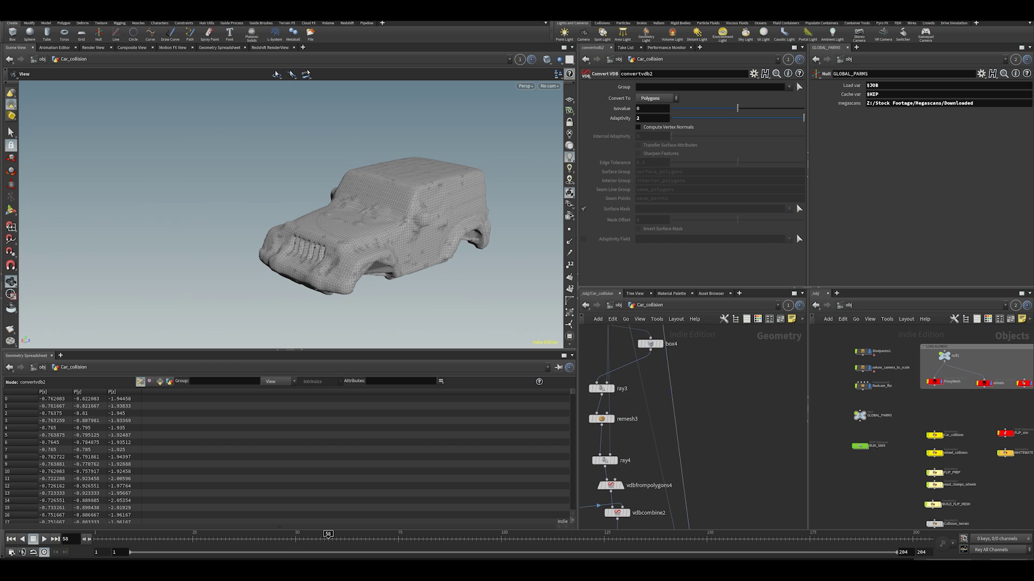
pyautogui.moveTo(689, 484); pyautogui.dragTo(667, 290, button='middle')
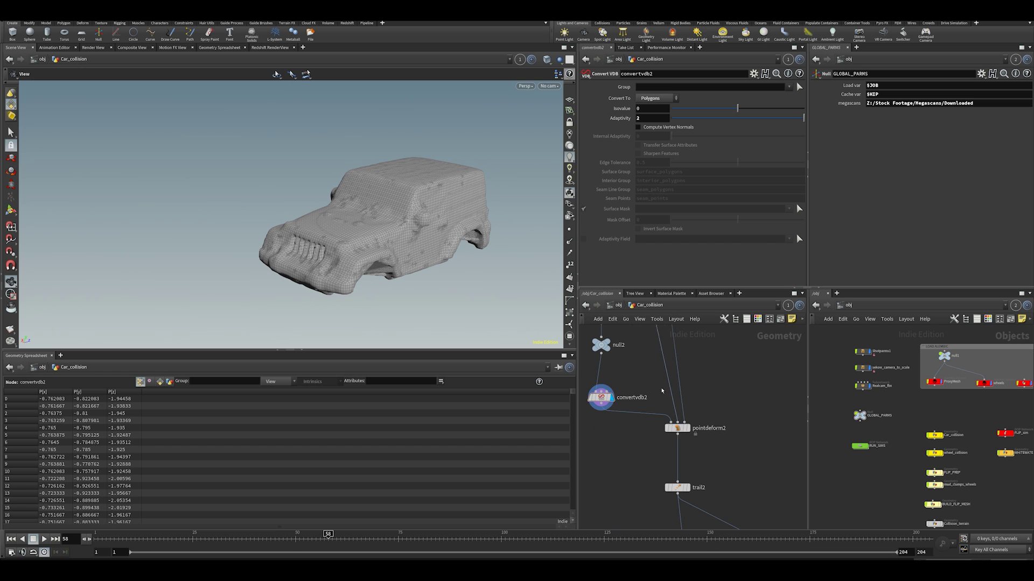
# Step: Display pointdeform2, look through cam1, and scrub the timeline to frame 153 to view the deformed car mesh
pyautogui.click(692, 417)
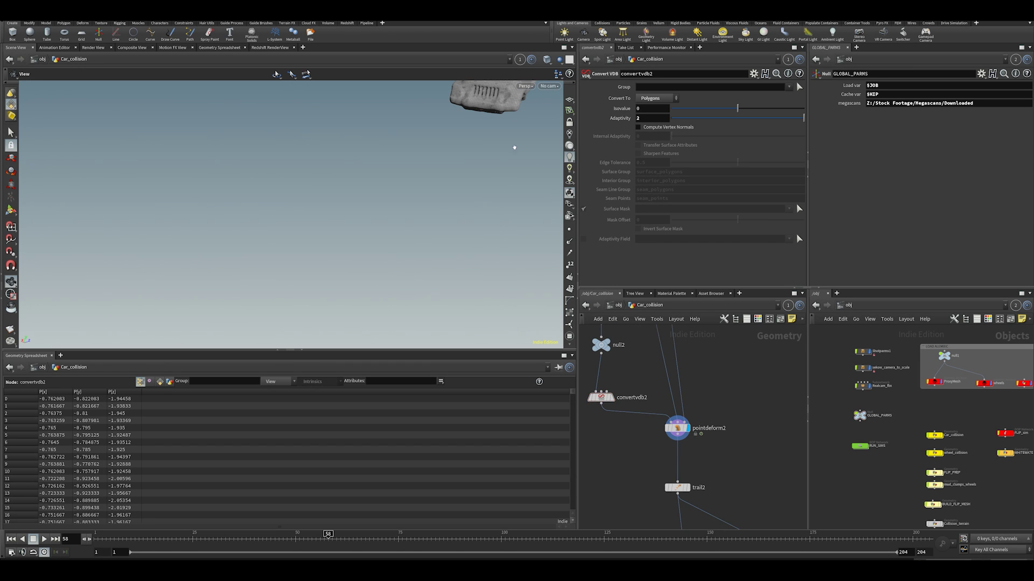
pyautogui.click(550, 86)
pyautogui.click(587, 128)
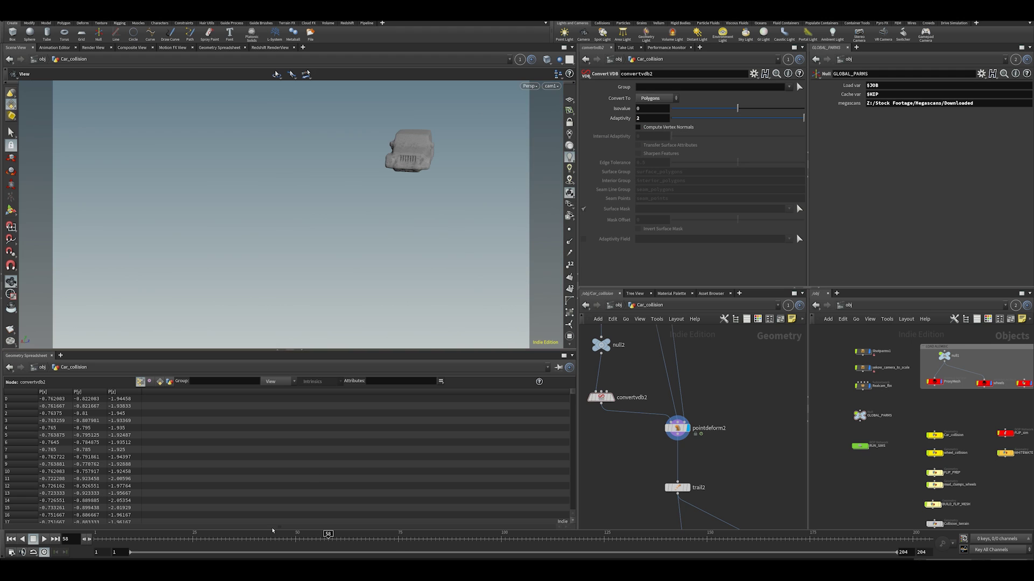
pyautogui.moveTo(152, 542); pyautogui.dragTo(471, 538)
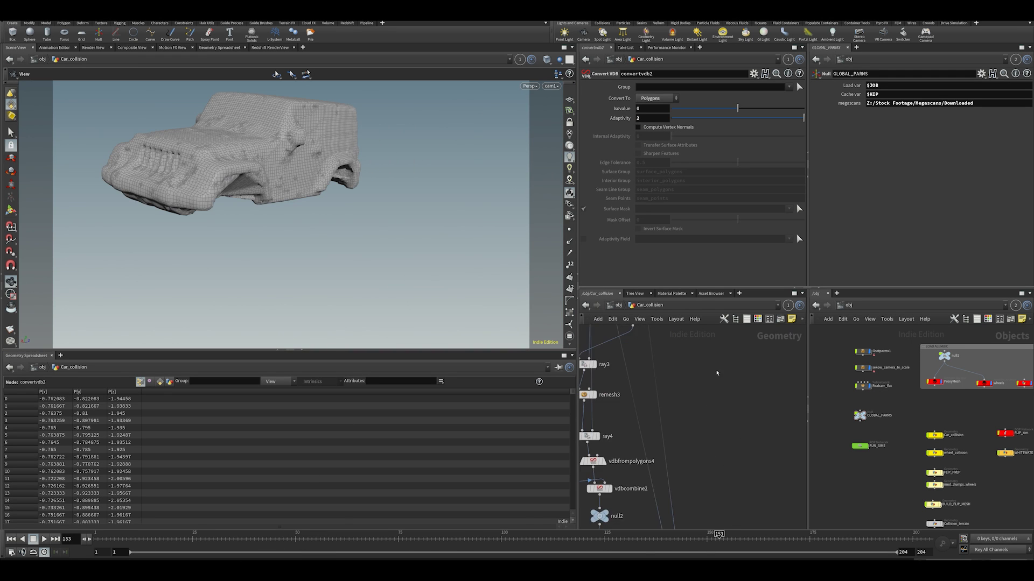
# Step: Display object_merge2 at the head of the network to view the original car model through cam1
pyautogui.scroll(-3, 650, 389)
pyautogui.click(652, 351)
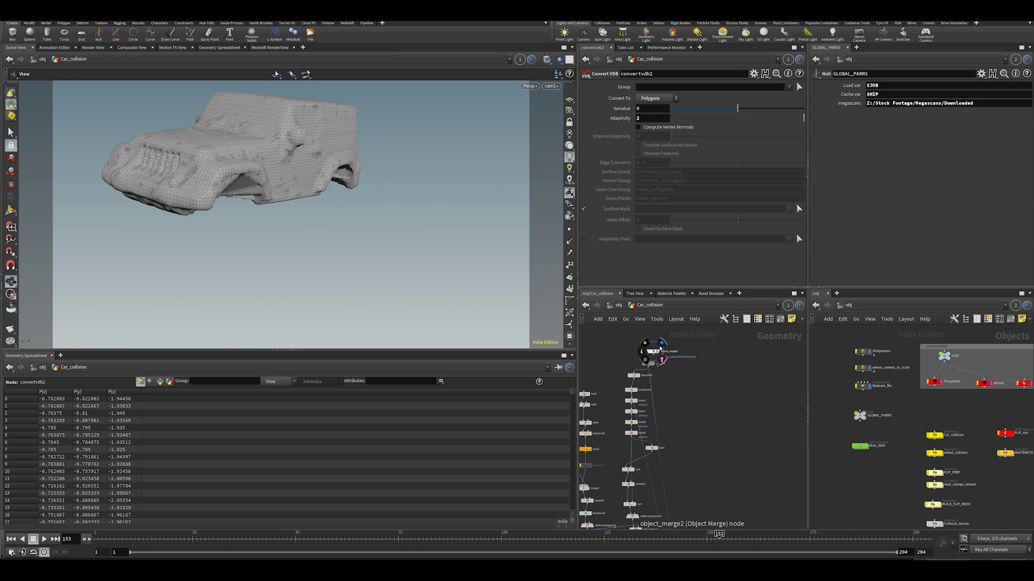
pyautogui.click(659, 353)
pyautogui.moveTo(715, 454); pyautogui.dragTo(746, 228, button='middle')
pyautogui.scroll(4, 686, 405)
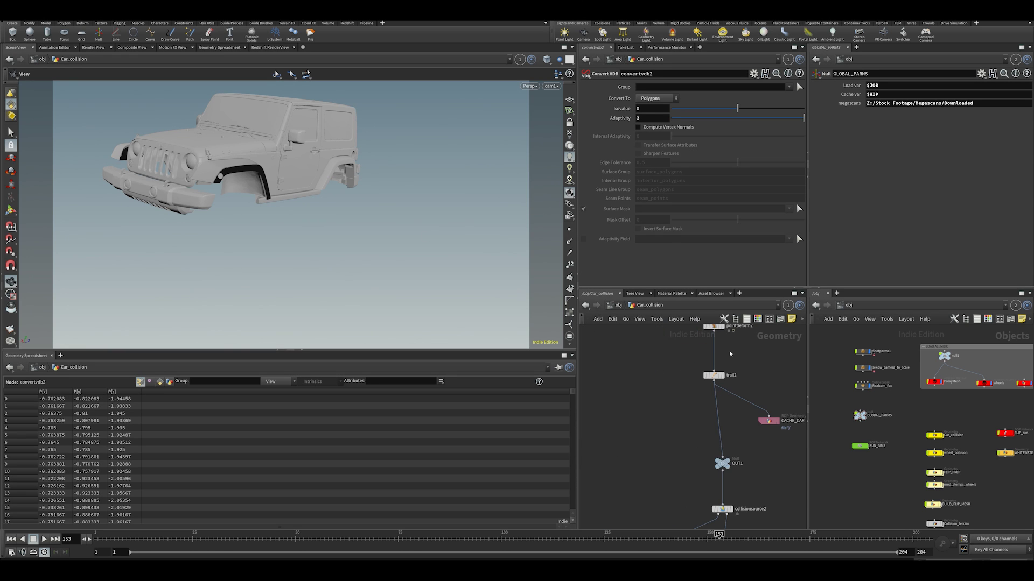
# Step: Display pointdeform2 again, followed by trail2, and open the Trail node's Compute Velocity parameters
pyautogui.moveTo(731, 352); pyautogui.dragTo(695, 397, button='middle')
pyautogui.click(723, 371)
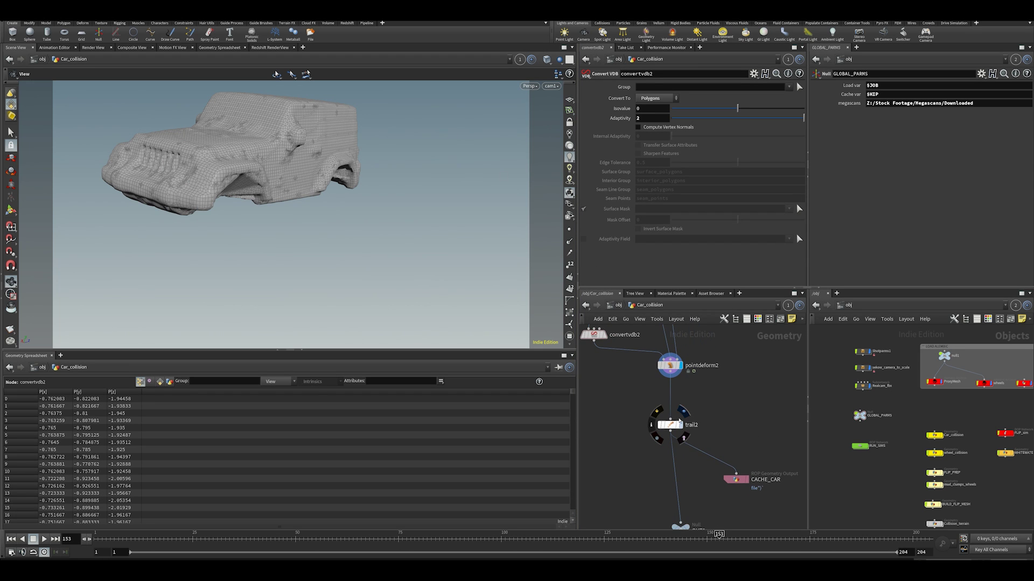
pyautogui.click(681, 424)
pyautogui.click(671, 425)
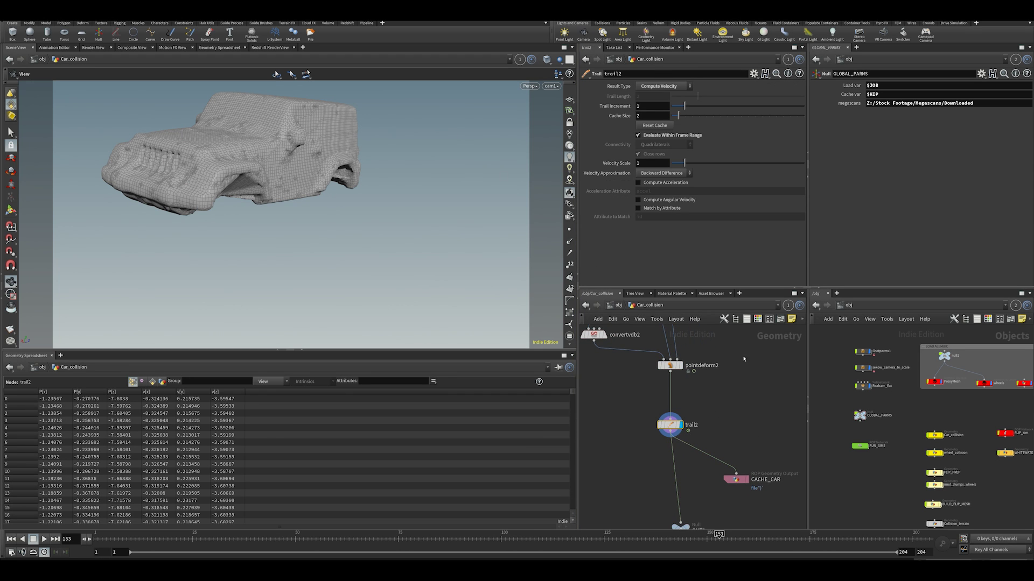
# Step: Delete the CACHE_CAR ROP Geometry Output node that branches off trail2
pyautogui.moveTo(676, 354); pyautogui.dragTo(634, 303, button='middle')
pyautogui.scroll(-1, 689, 420)
pyautogui.click(696, 420)
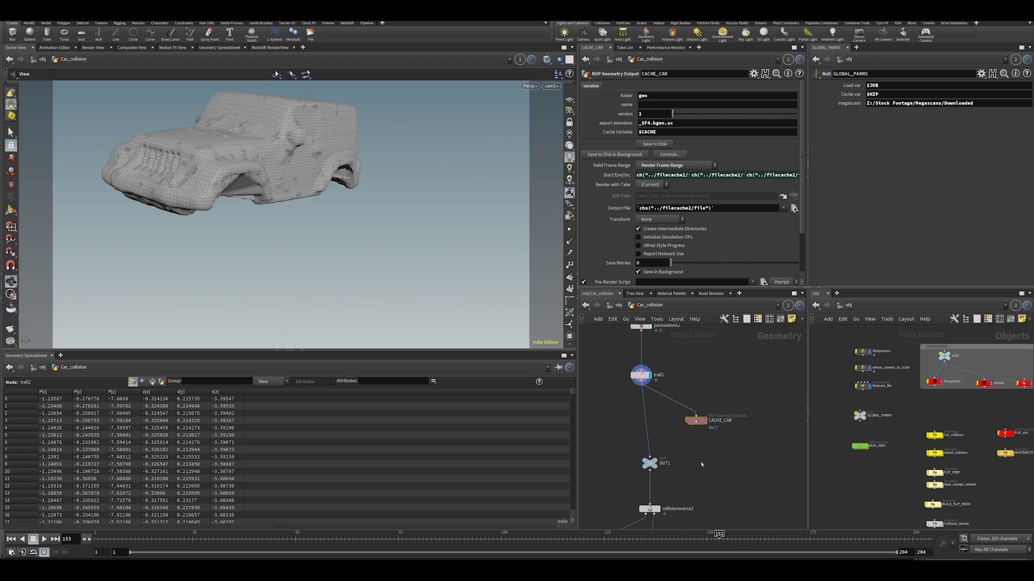
pyautogui.scroll(-2, 642, 376)
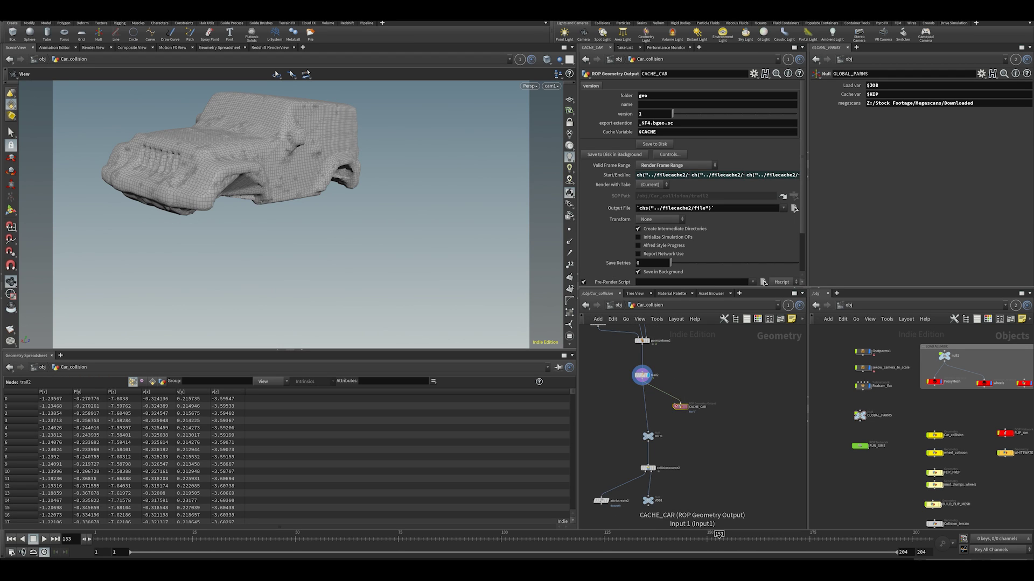
pyautogui.press('Delete')
pyautogui.scroll(4, 649, 369)
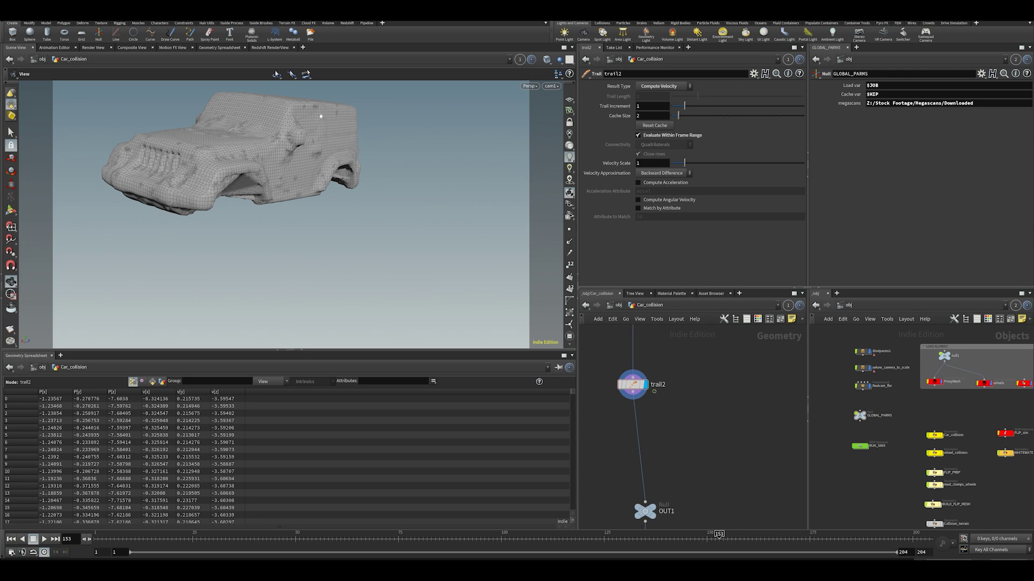
# Step: Move the OUT1 null closer, directly beneath trail2 in the Car_collision network
pyautogui.moveTo(666, 479); pyautogui.dragTo(736, 415, button='middle')
pyautogui.scroll(-3, 736, 416)
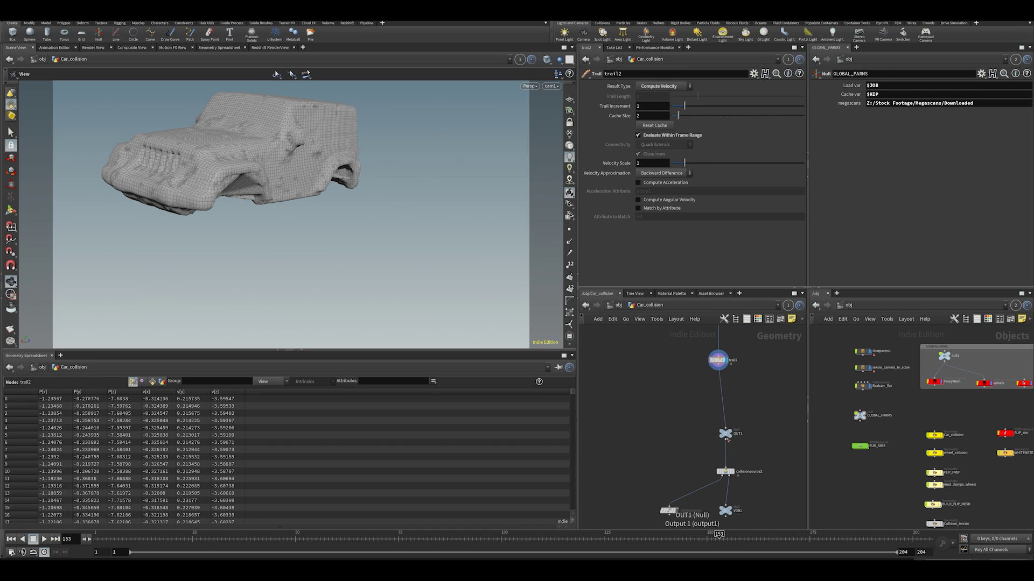
pyautogui.moveTo(725, 436); pyautogui.dragTo(718, 402)
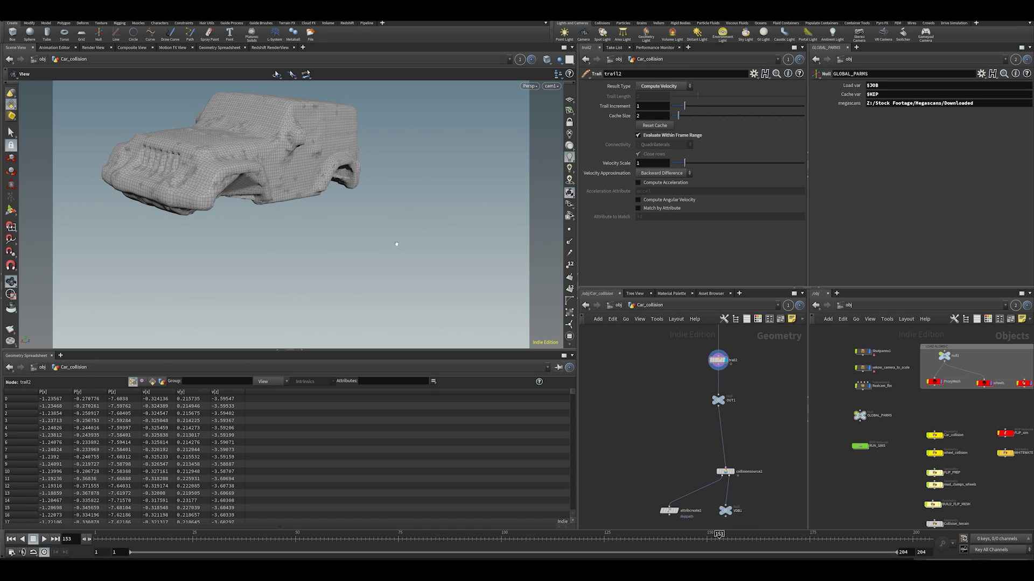
# Step: Follow the network down past collisionsource2 and display the VDB1 output to view the car's collision volume
pyautogui.moveTo(745, 367); pyautogui.dragTo(718, 428, button='middle')
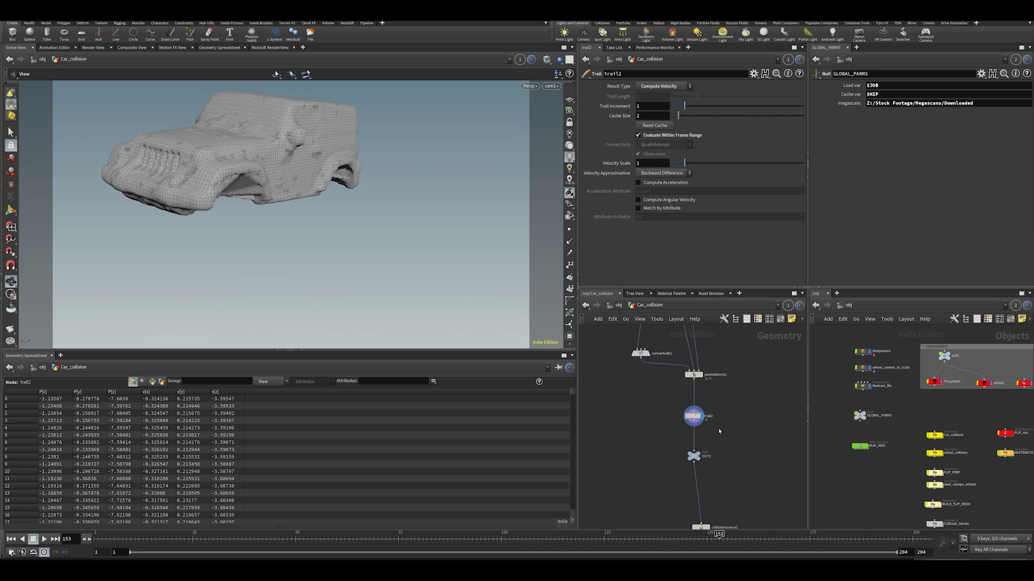
pyautogui.scroll(3, 726, 399)
pyautogui.scroll(-4, 726, 399)
pyautogui.moveTo(746, 461); pyautogui.dragTo(710, 376, button='middle')
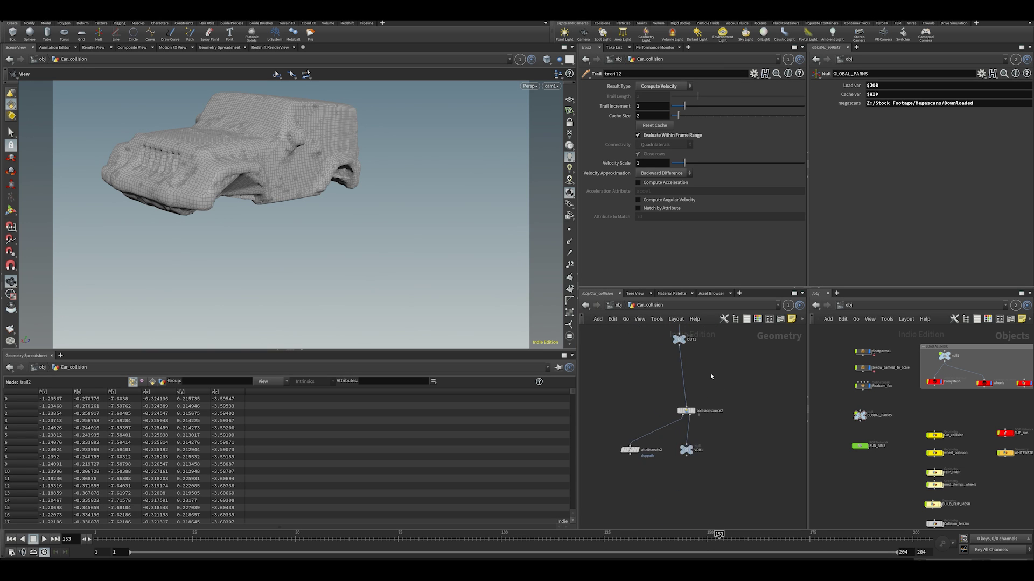
pyautogui.scroll(3, 711, 375)
pyautogui.moveTo(680, 334); pyautogui.dragTo(712, 324, button='middle')
pyautogui.scroll(-2, 712, 325)
pyautogui.moveTo(700, 400)
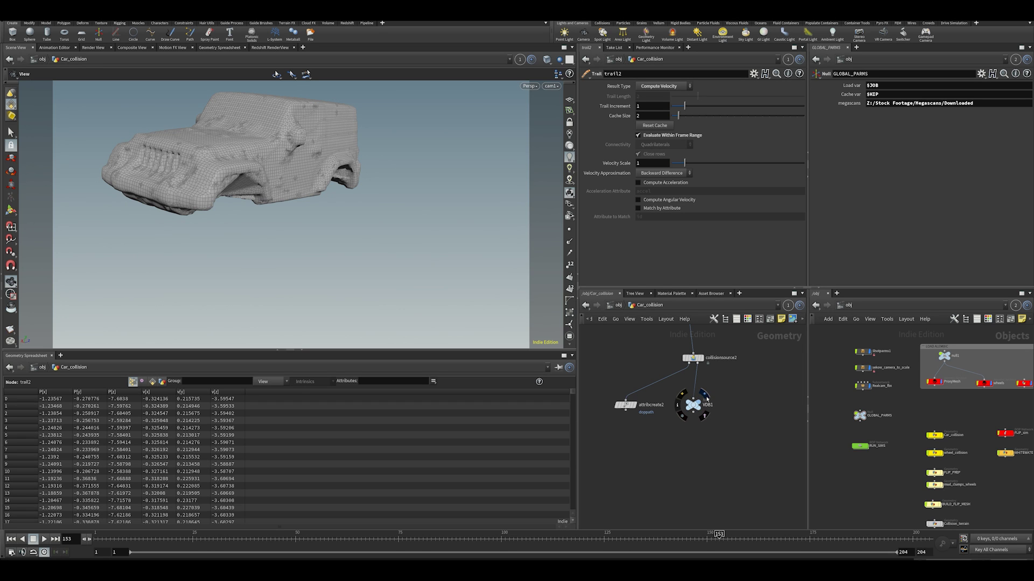
pyautogui.press('r')
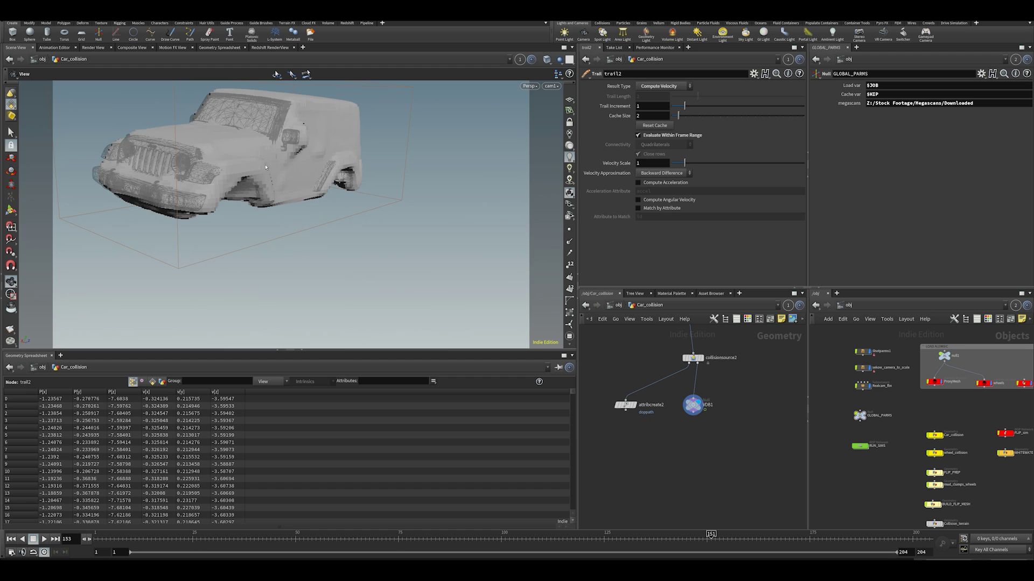
# Step: Move back through the timeline to frame 129 and view the VDB1 collision volume on the moving car
pyautogui.press('Left')
pyautogui.press('Left')
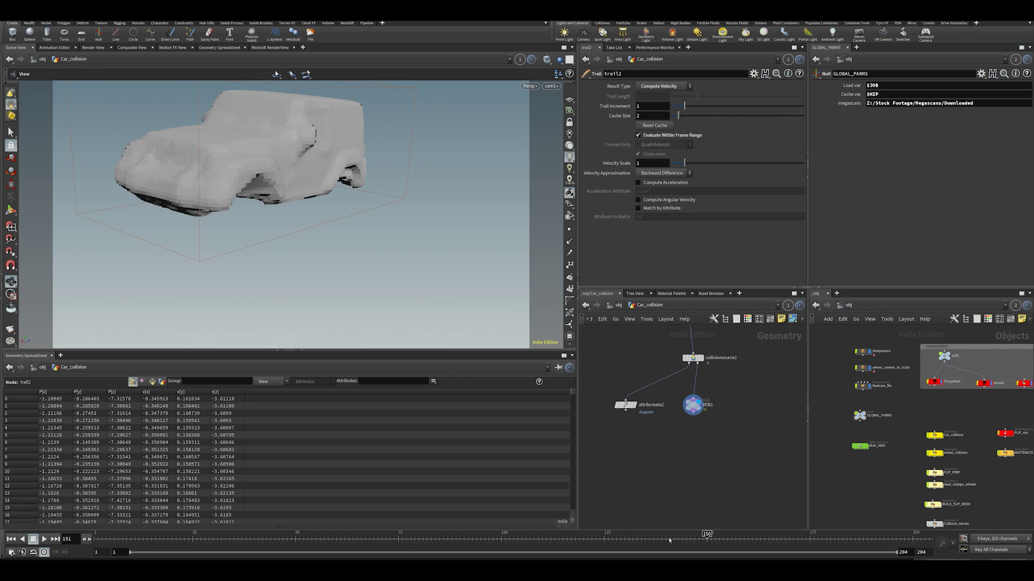
pyautogui.press('Left')
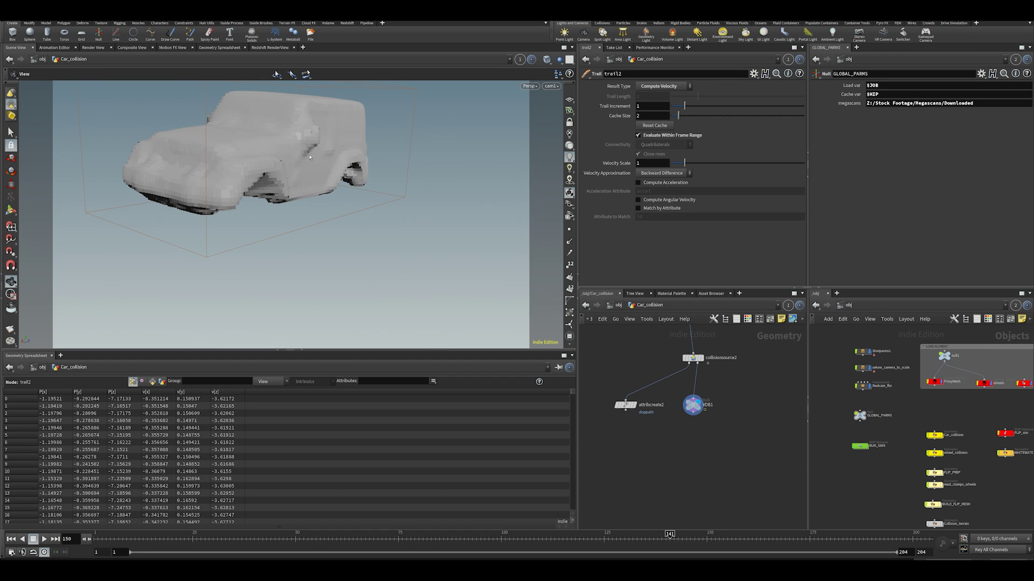
pyautogui.click(669, 535)
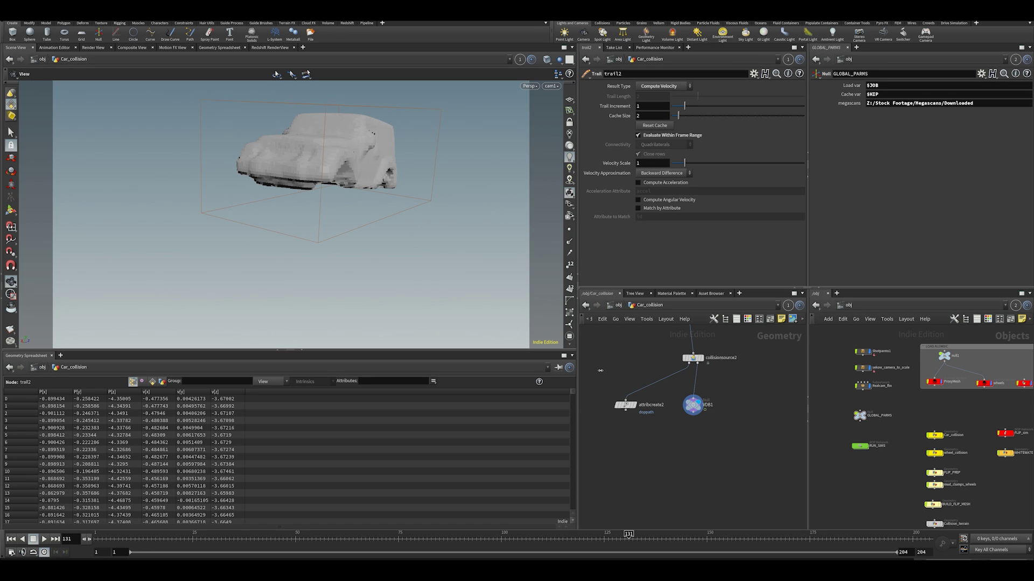
pyautogui.click(619, 535)
pyautogui.moveTo(723, 374)
pyautogui.mouseDown(button='middle')
pyautogui.moveTo(729, 499)
pyautogui.moveTo(715, 391)
pyautogui.mouseUp(button='middle')
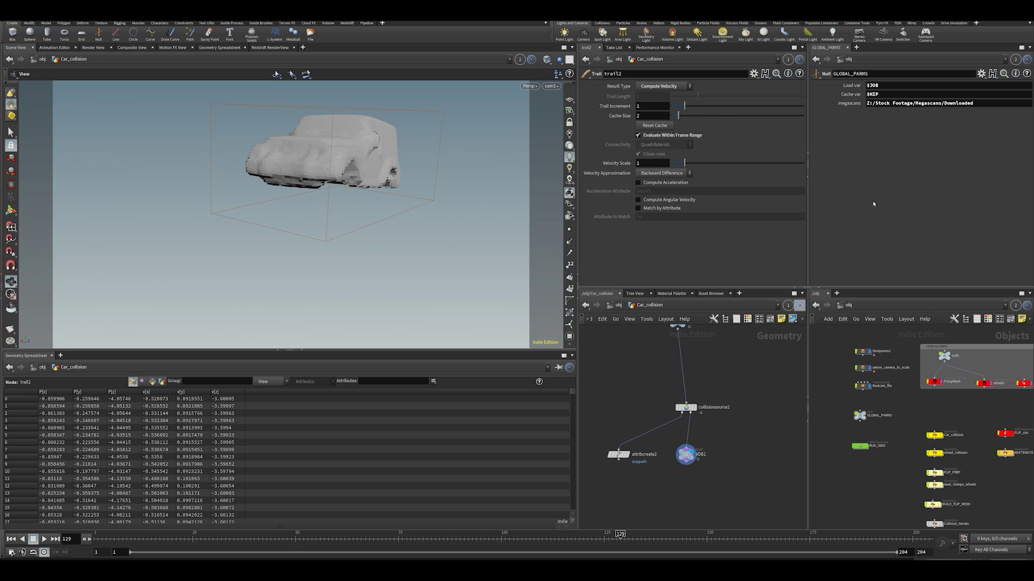
pyautogui.moveTo(630, 344); pyautogui.dragTo(632, 410, button='middle')
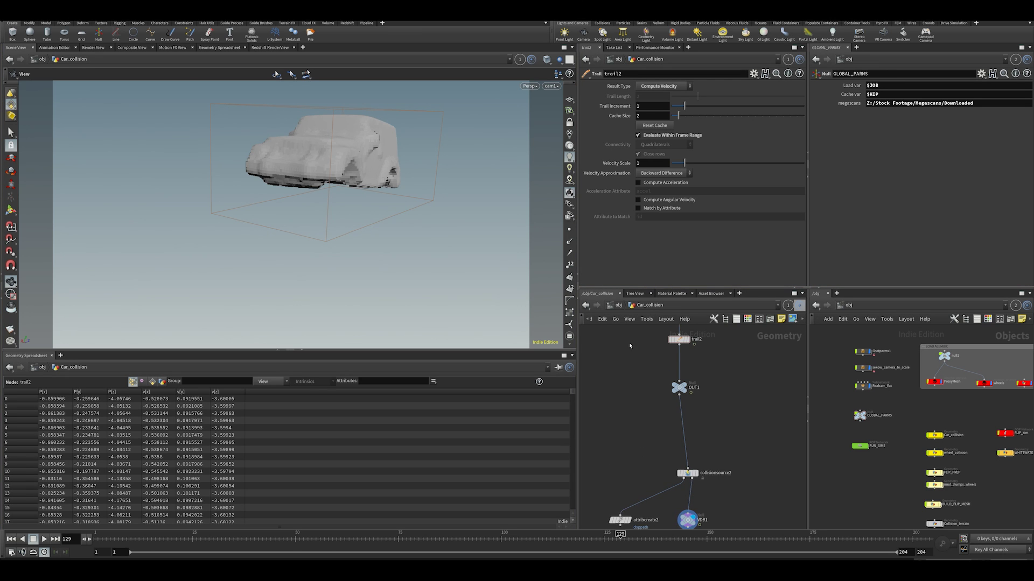
pyautogui.moveTo(668, 368); pyautogui.dragTo(657, 405, button='middle')
pyautogui.scroll(3, 658, 405)
pyautogui.press('Tab')
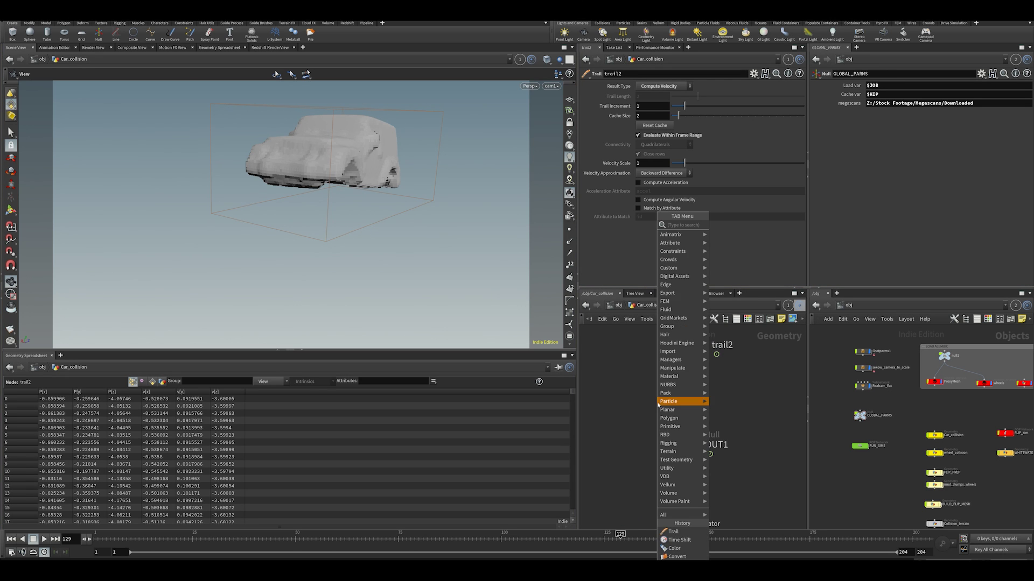
pyautogui.press('Escape')
pyautogui.moveTo(728, 446); pyautogui.dragTo(710, 419, button='middle')
pyautogui.scroll(-3, 701, 347)
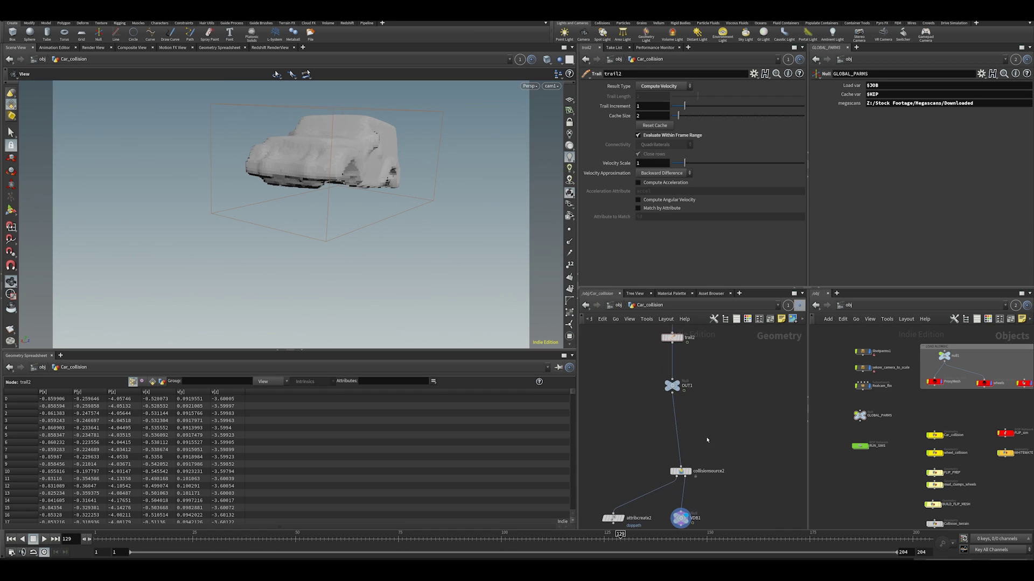
# Step: Move collisionsource2 up so it sits closely beneath the OUT1 null
pyautogui.scroll(-3, 709, 412)
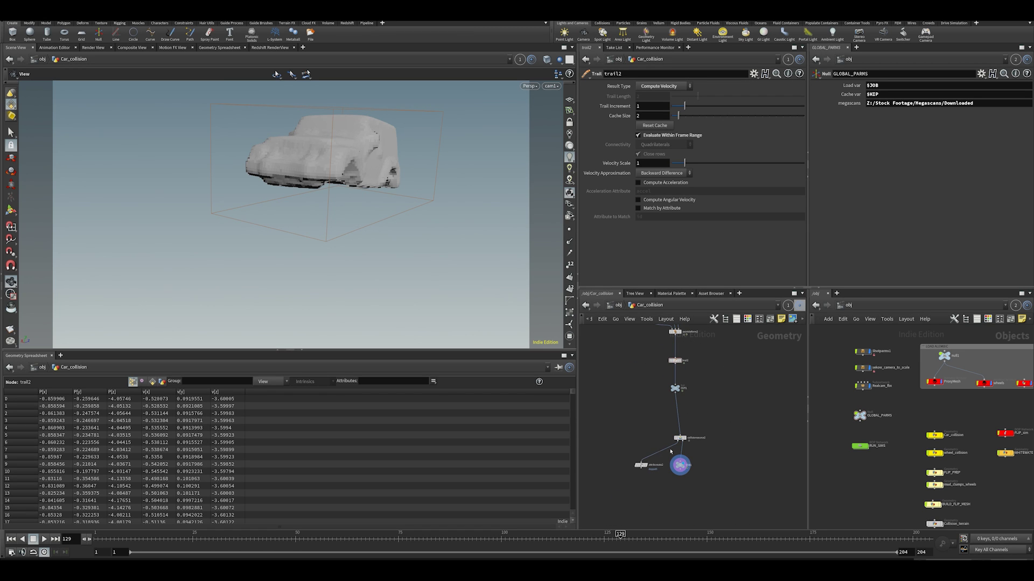
pyautogui.moveTo(680, 438); pyautogui.dragTo(675, 409)
pyautogui.scroll(3, 648, 424)
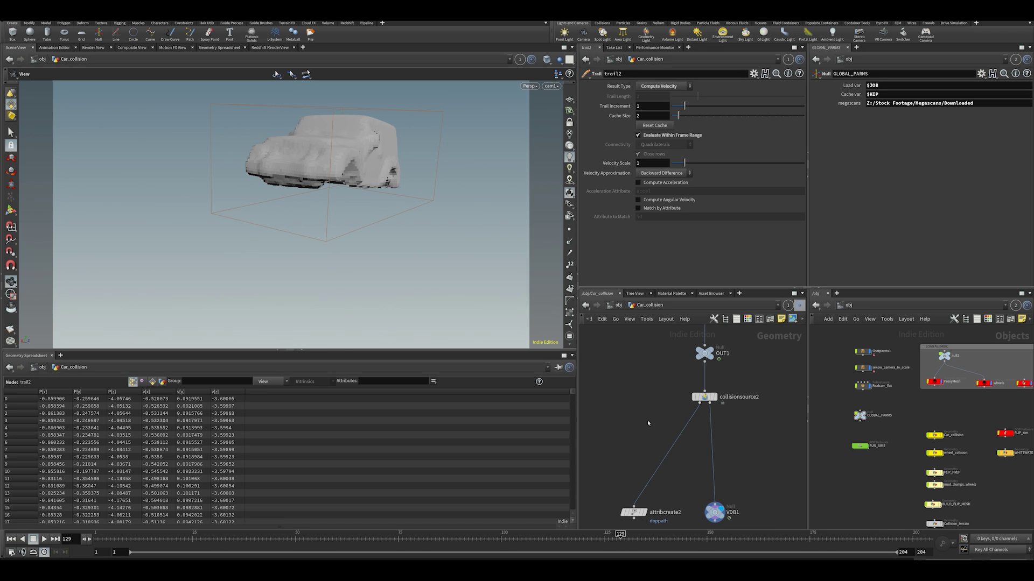
# Step: Add a File Cache node between collisionsource2 and VDB1 in the Car_collision network and delete it again
pyautogui.moveTo(647, 421); pyautogui.dragTo(645, 347, button='middle')
pyautogui.scroll(-2, 644, 384)
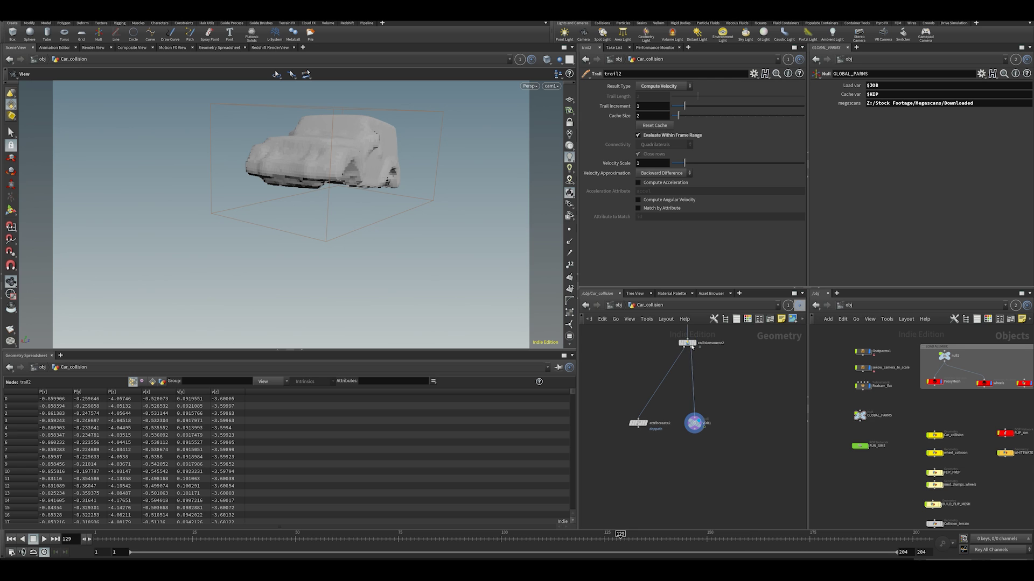
pyautogui.press('Tab')
pyautogui.write('fi')
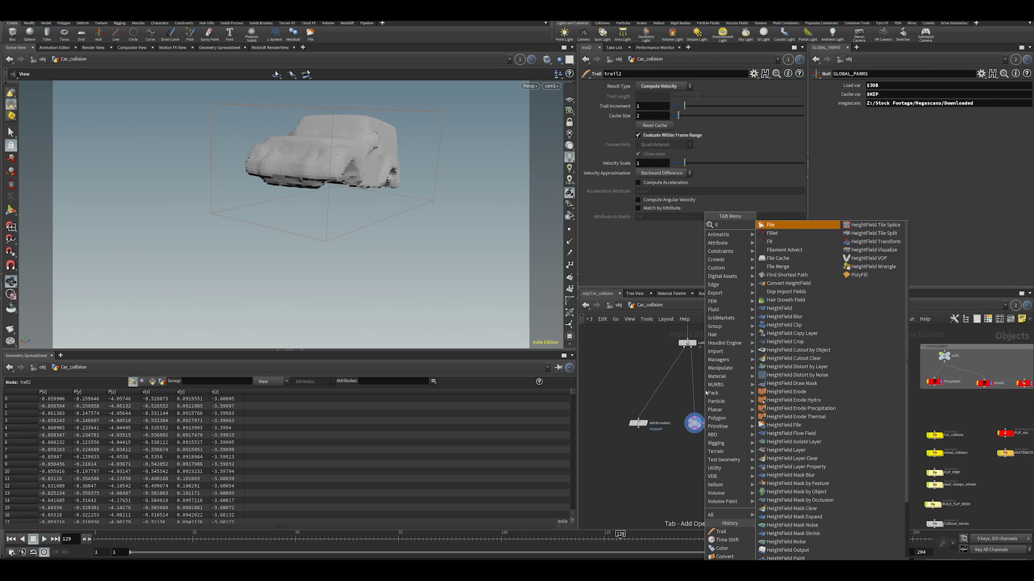
pyautogui.write('le c')
pyautogui.press('Return')
pyautogui.click(705, 390)
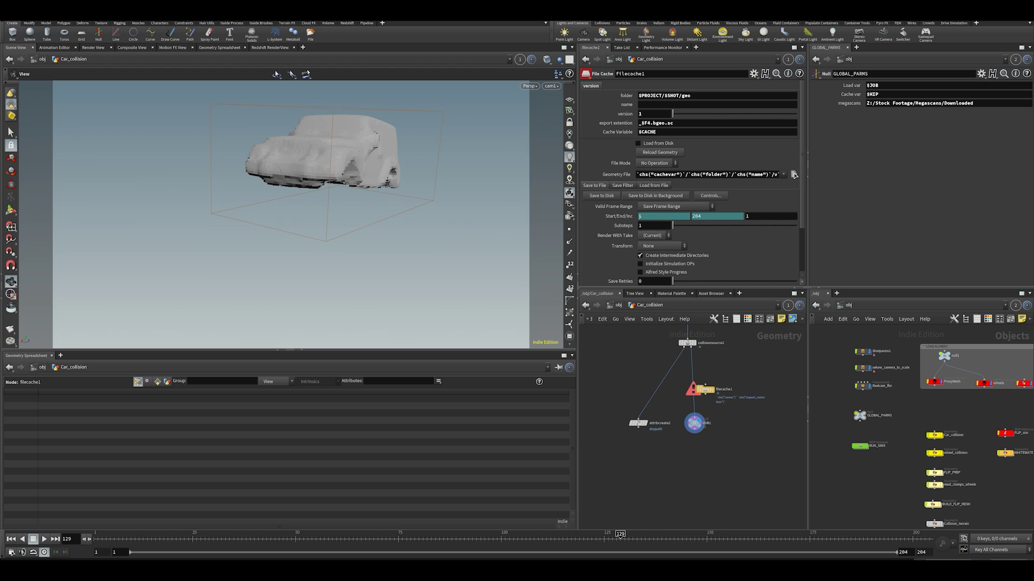
pyautogui.moveTo(727, 371); pyautogui.dragTo(700, 406)
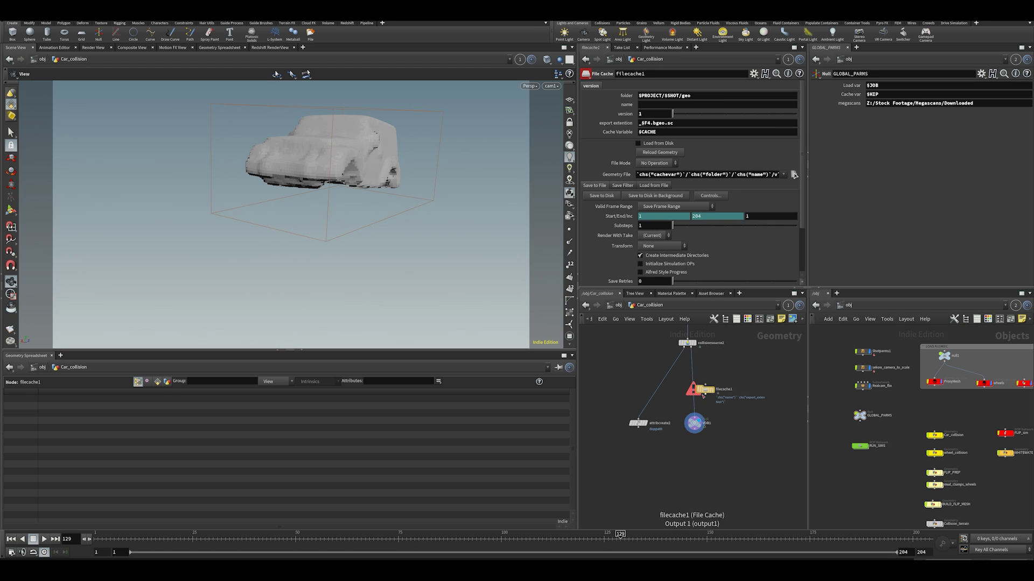
pyautogui.press('Delete')
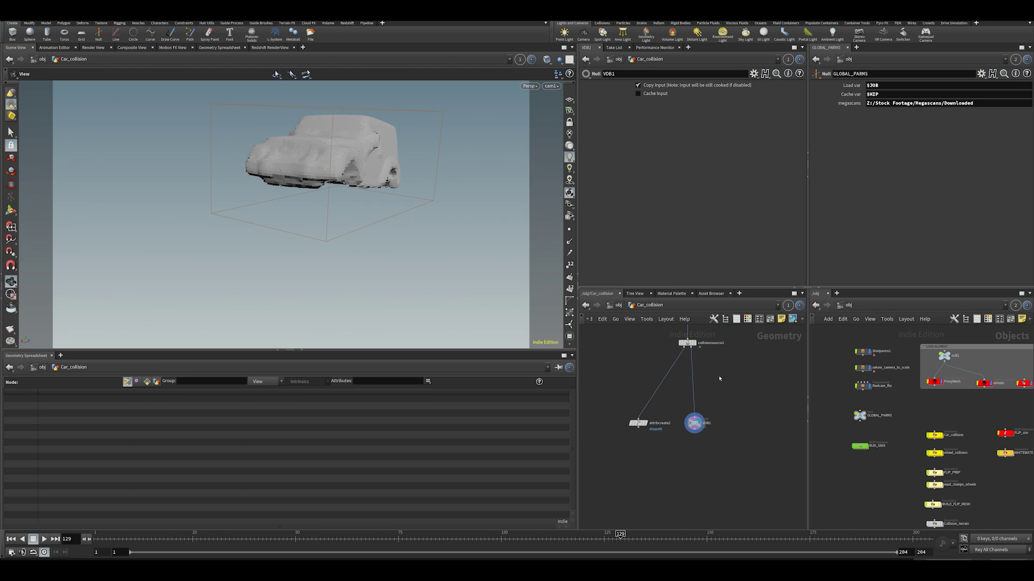
# Step: Open the wheel_collision network and display object_merge1 with the four imported wheels framed in the view
pyautogui.moveTo(703, 366); pyautogui.dragTo(738, 413, button='middle')
pyautogui.scroll(-2, 699, 406)
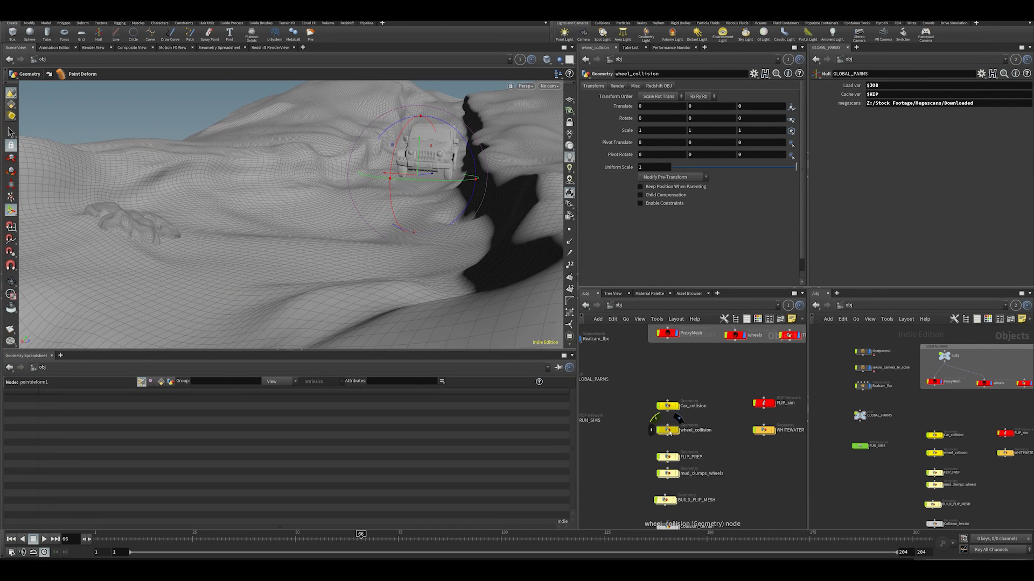
pyautogui.doubleClick(660, 432)
pyautogui.scroll(3, 710, 376)
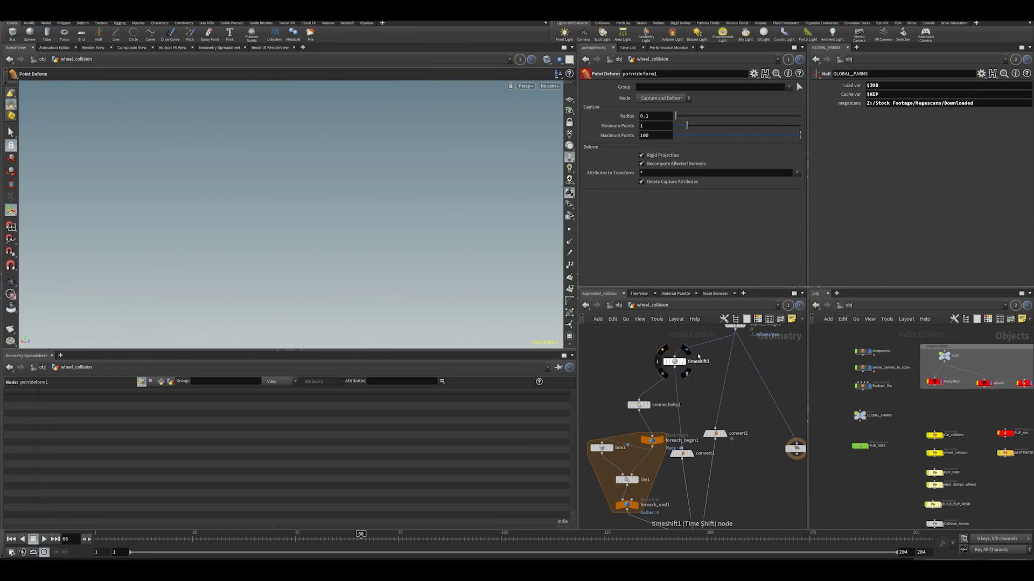
pyautogui.click(722, 358)
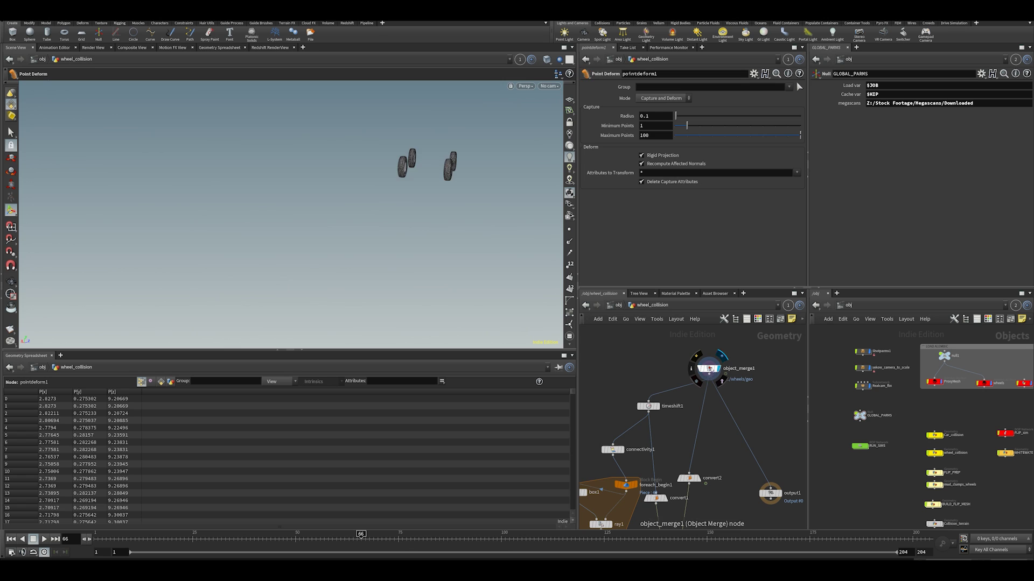
pyautogui.press('h')
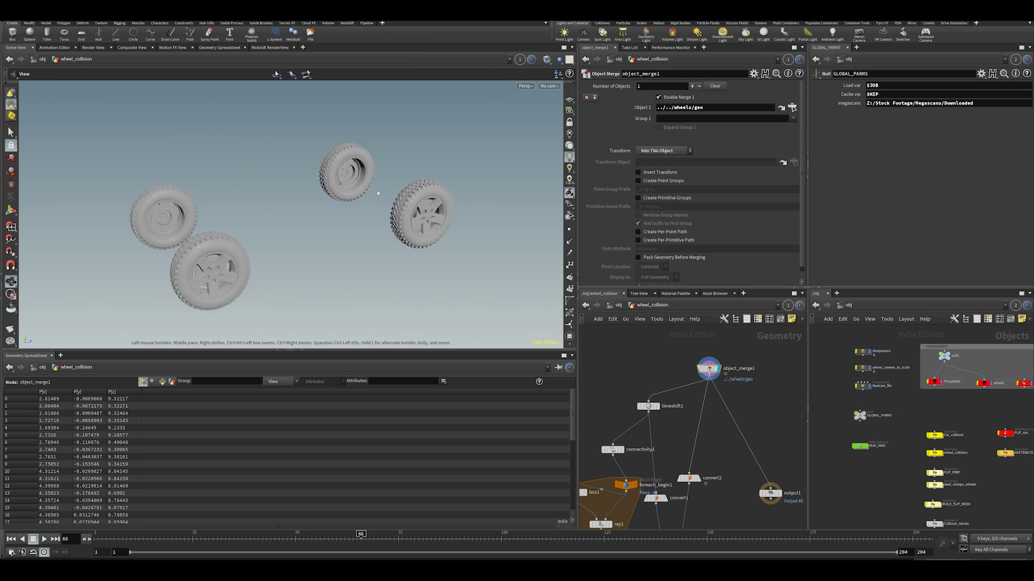
# Step: Display the foreach_end1 output and view the simplified, closed wheel shapes from the side
pyautogui.scroll(2, 673, 377)
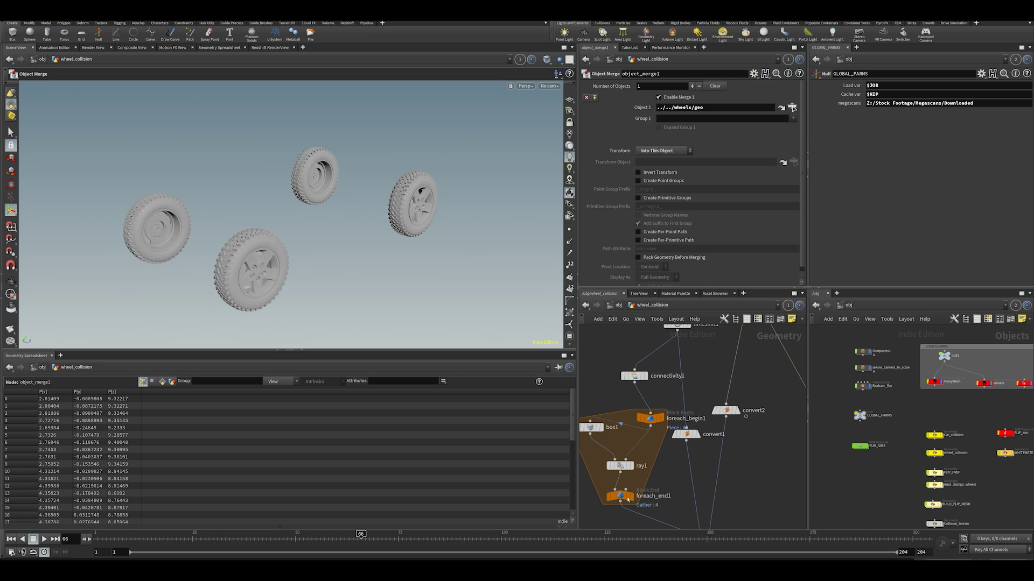
pyautogui.click(634, 482)
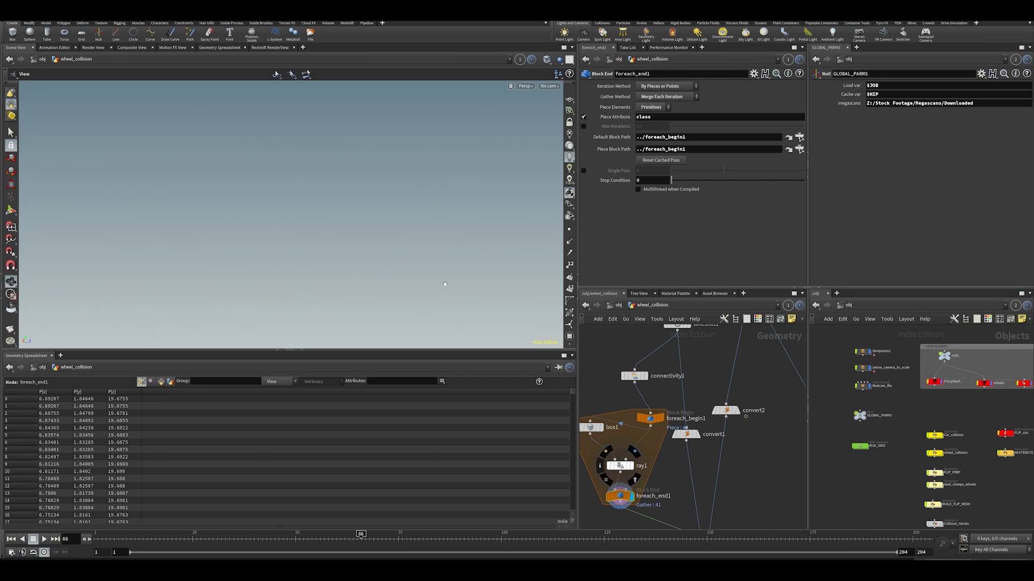
pyautogui.moveTo(415, 180); pyautogui.dragTo(215, 228)
pyautogui.press('Return')
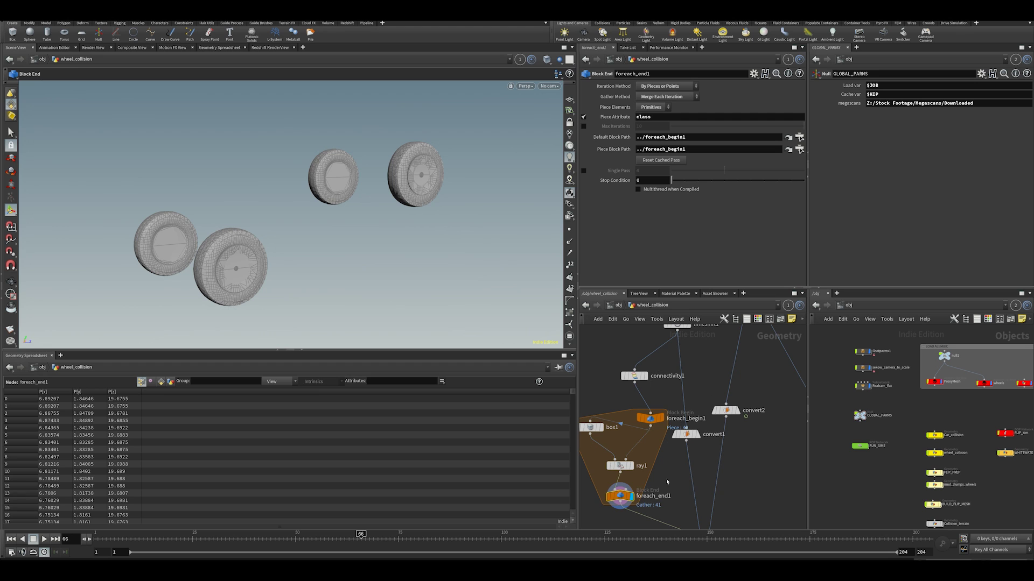
# Step: Display pointdeform1 through cam1 and move along the timeline to frame 117 to view the deformed wheels
pyautogui.scroll(-5, 667, 482)
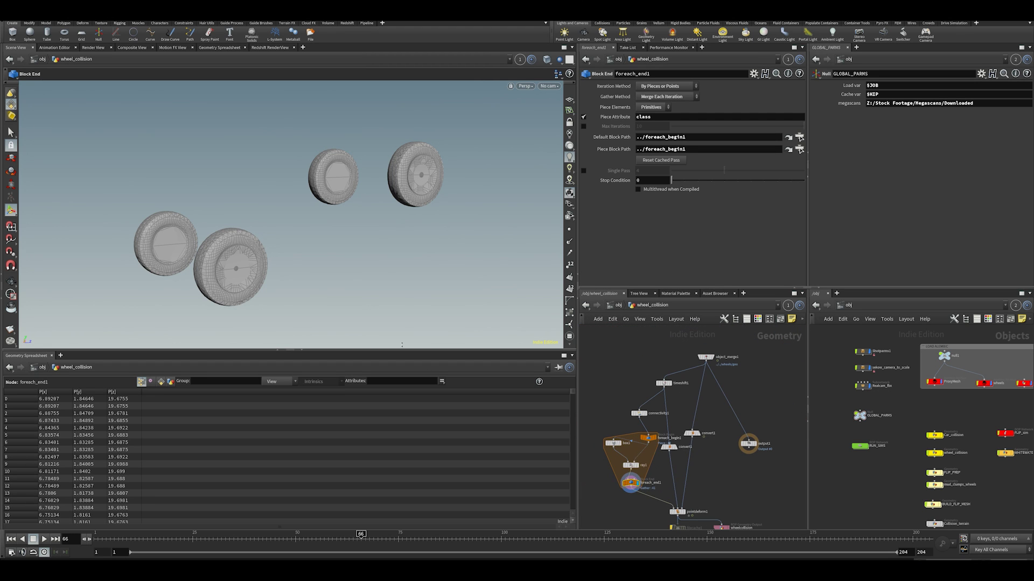
pyautogui.scroll(4, 695, 496)
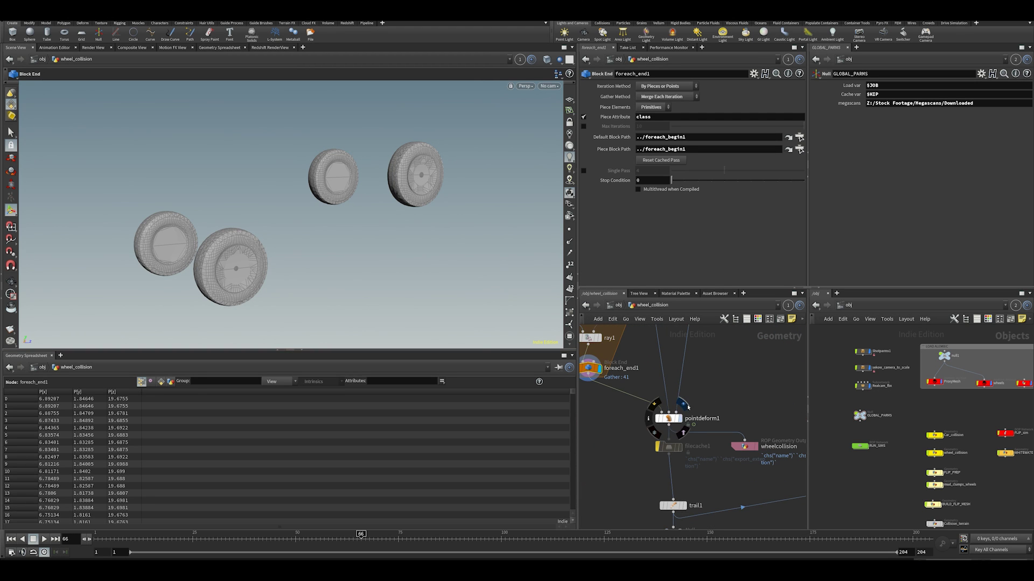
pyautogui.click(677, 418)
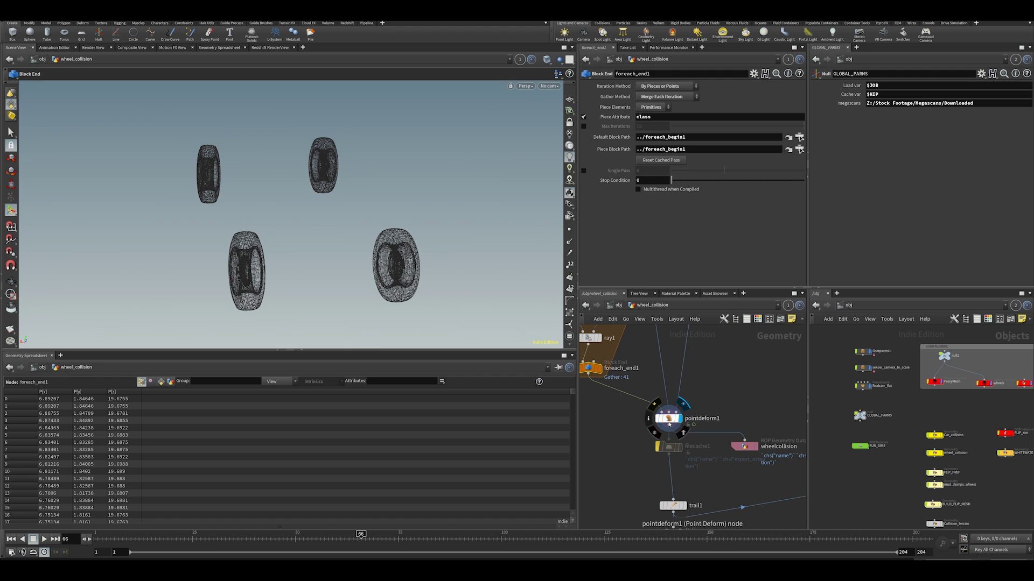
pyautogui.click(668, 419)
pyautogui.click(549, 86)
pyautogui.click(586, 131)
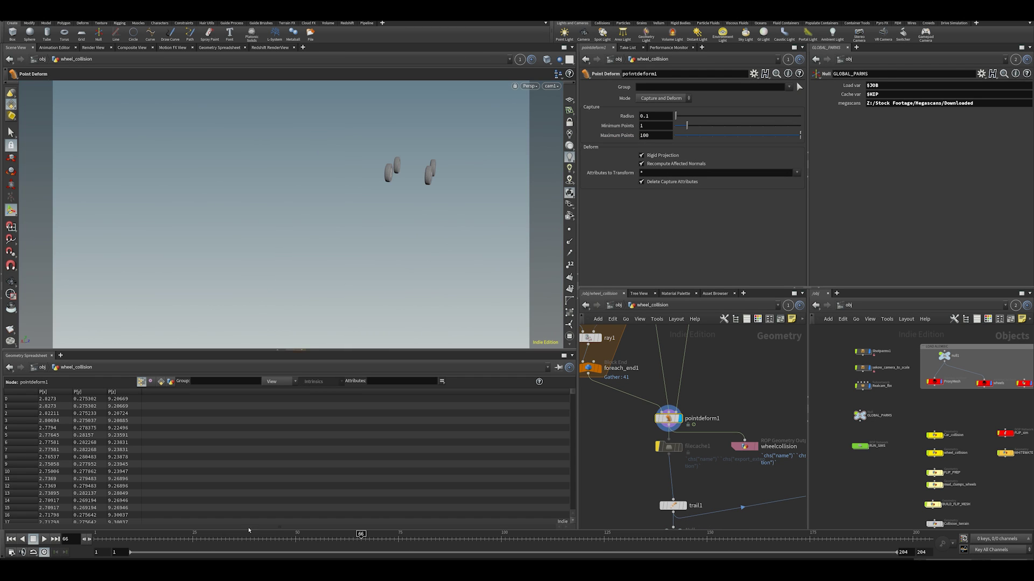
pyautogui.click(307, 536)
pyautogui.click(500, 535)
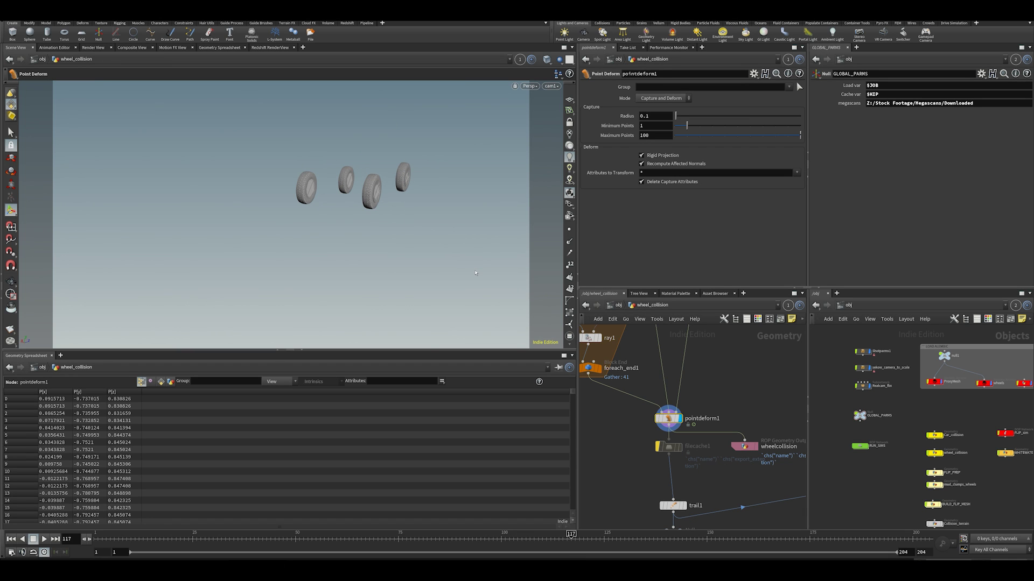
# Step: Show the wheelcollision ROP Geometry Output settings and move trail1 up so it sits closely beneath filecache1
pyautogui.scroll(-2, 650, 474)
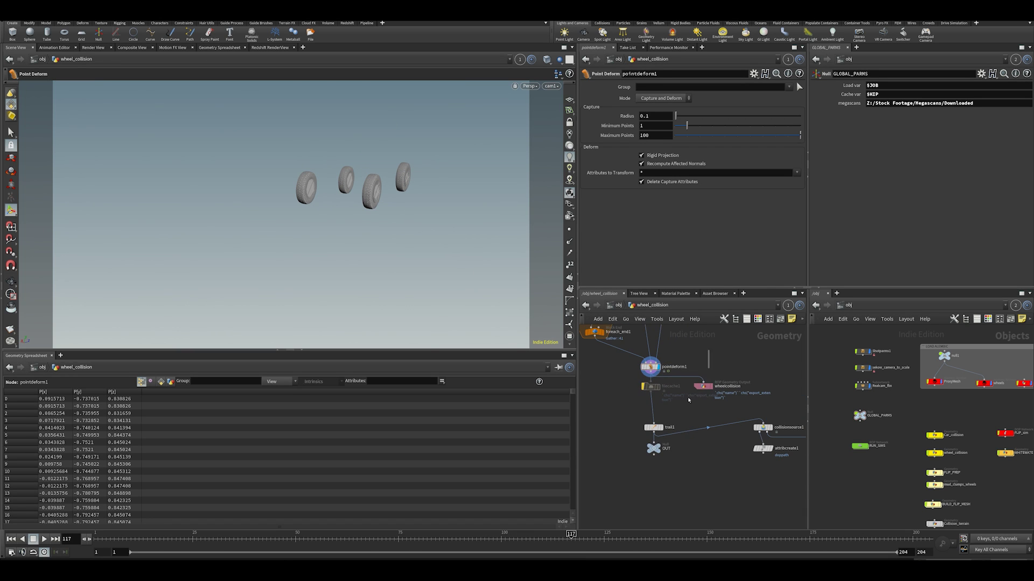
pyautogui.click(703, 386)
pyautogui.scroll(3, 637, 399)
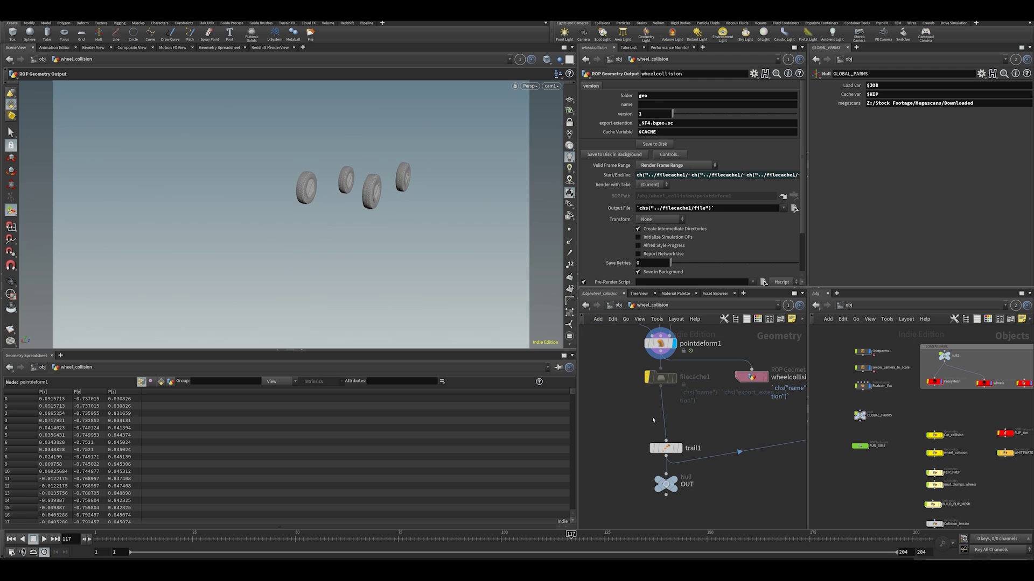
pyautogui.moveTo(634, 422); pyautogui.dragTo(616, 437, button='middle')
pyautogui.moveTo(648, 463); pyautogui.dragTo(637, 431)
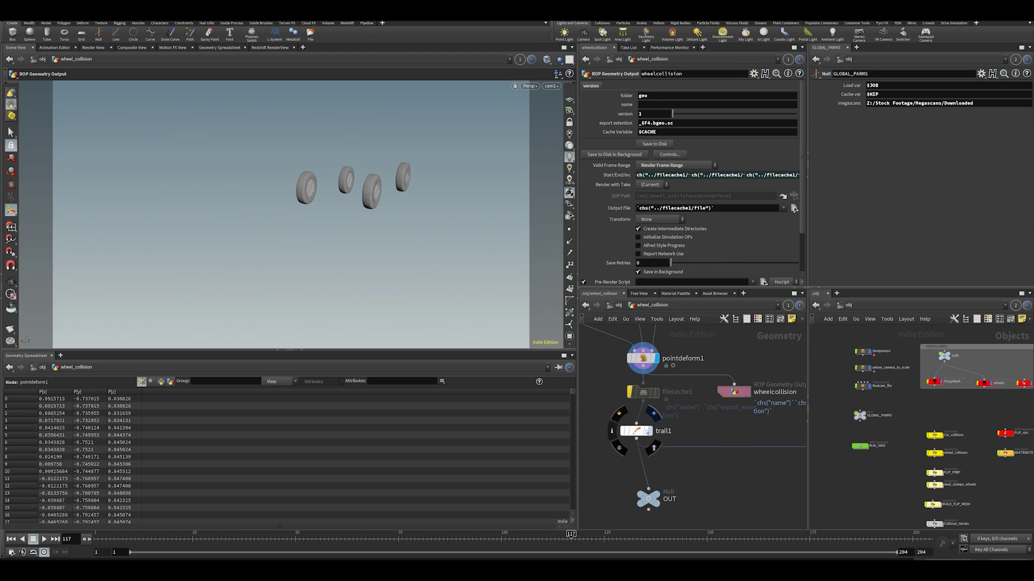
# Step: Display trail1, briefly show the wheels' point trails, and follow the network to the OUT and collisionsource1 branches
pyautogui.click(641, 434)
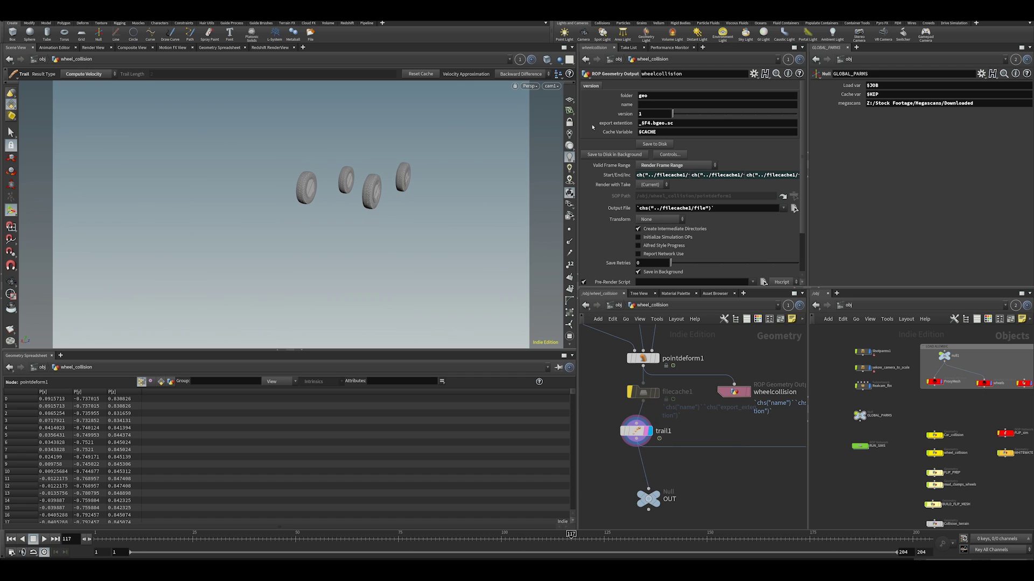
pyautogui.click(569, 253)
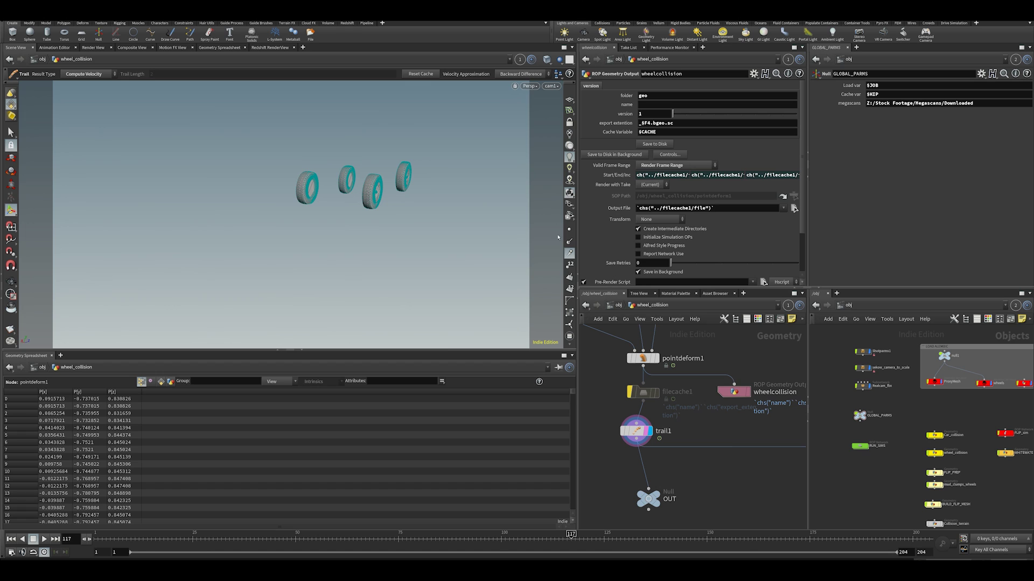
pyautogui.click(569, 253)
pyautogui.scroll(-3, 657, 414)
pyautogui.moveTo(710, 489)
pyautogui.mouseDown(button='middle')
pyautogui.moveTo(683, 483)
pyautogui.moveTo(716, 493)
pyautogui.mouseUp(button='middle')
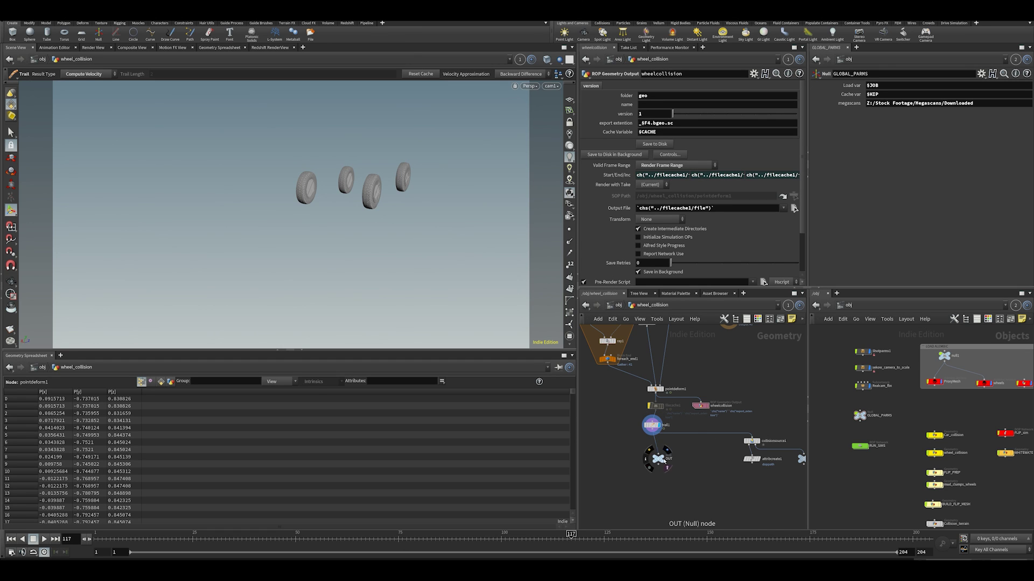
pyautogui.moveTo(718, 464); pyautogui.dragTo(692, 458, button='middle')
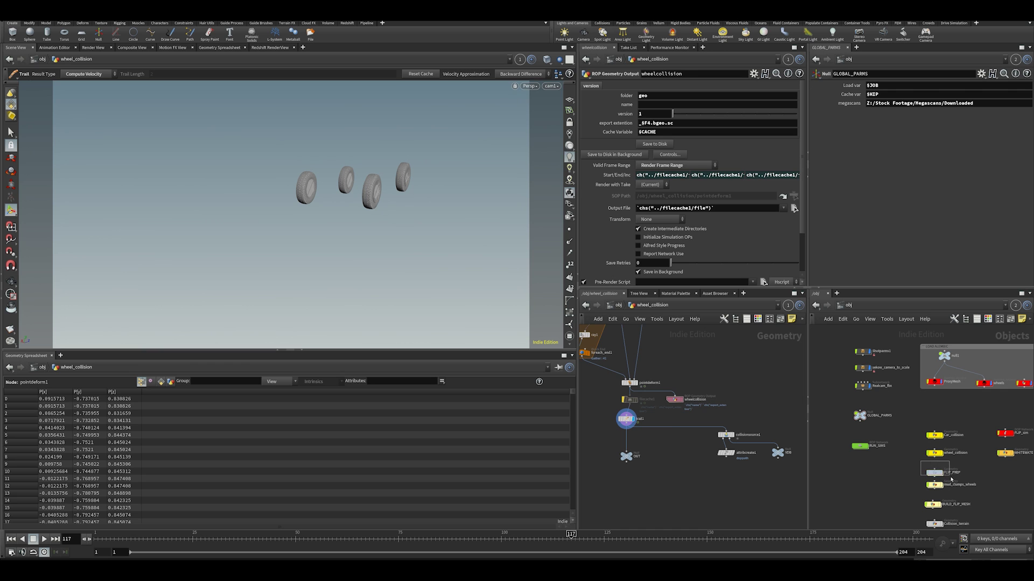
# Step: Open the FLIP_PREP network and display the mud points merged from /obj/Collision_terrain/MUD
pyautogui.click(934, 472)
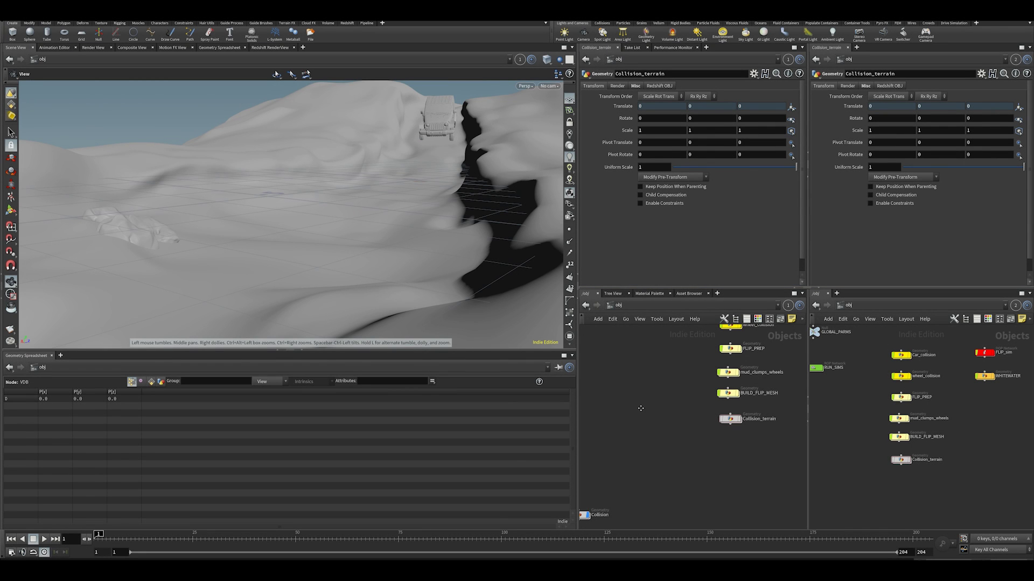
pyautogui.moveTo(641, 408); pyautogui.dragTo(621, 455, button='middle')
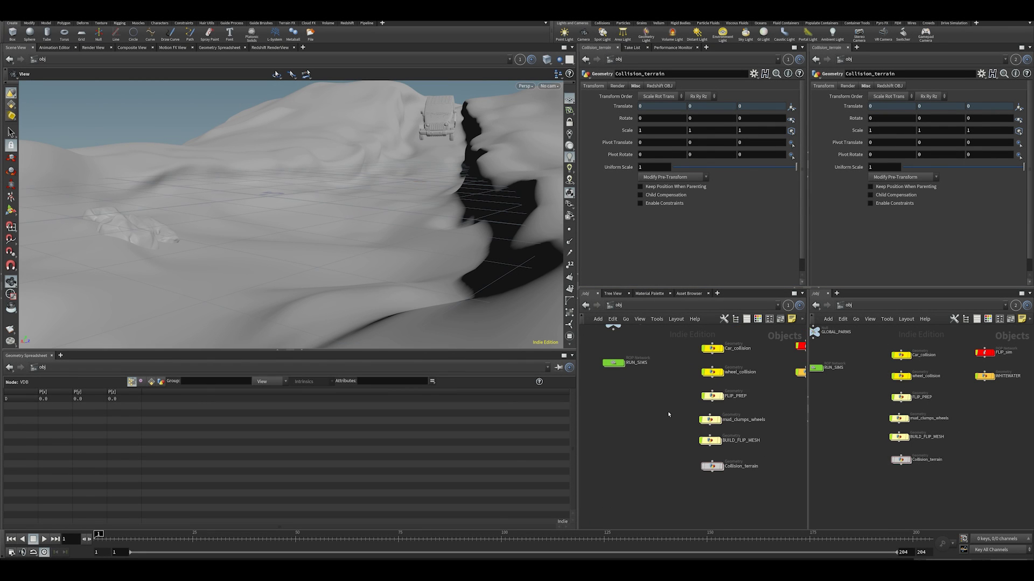
pyautogui.scroll(3, 668, 414)
pyautogui.doubleClick(731, 389)
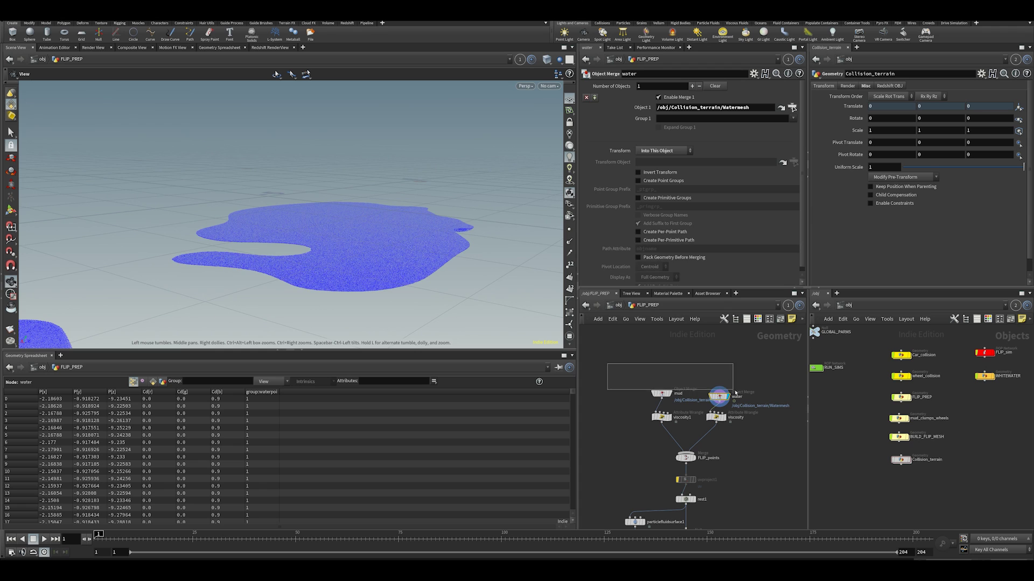
pyautogui.click(673, 394)
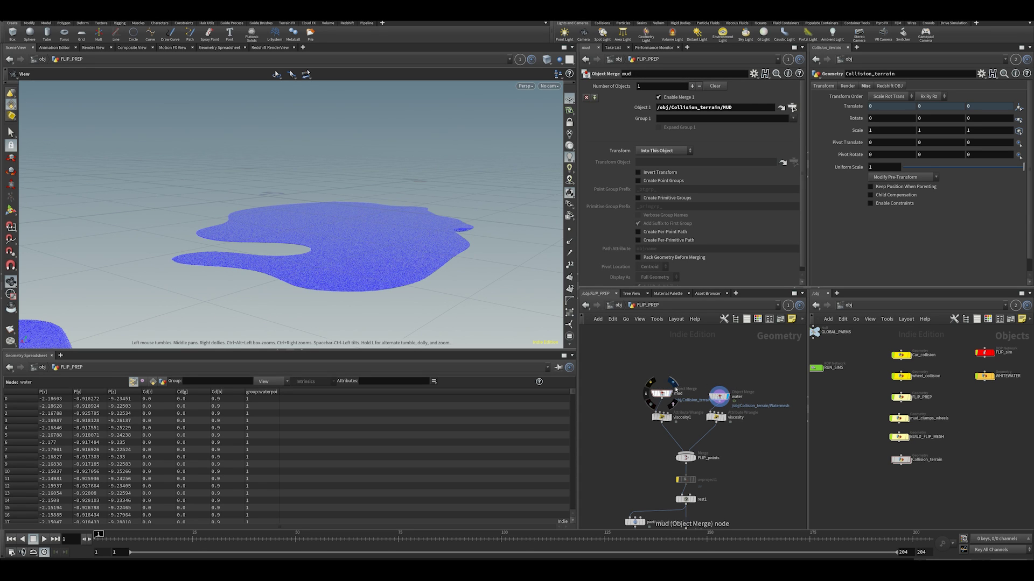
pyautogui.click(670, 394)
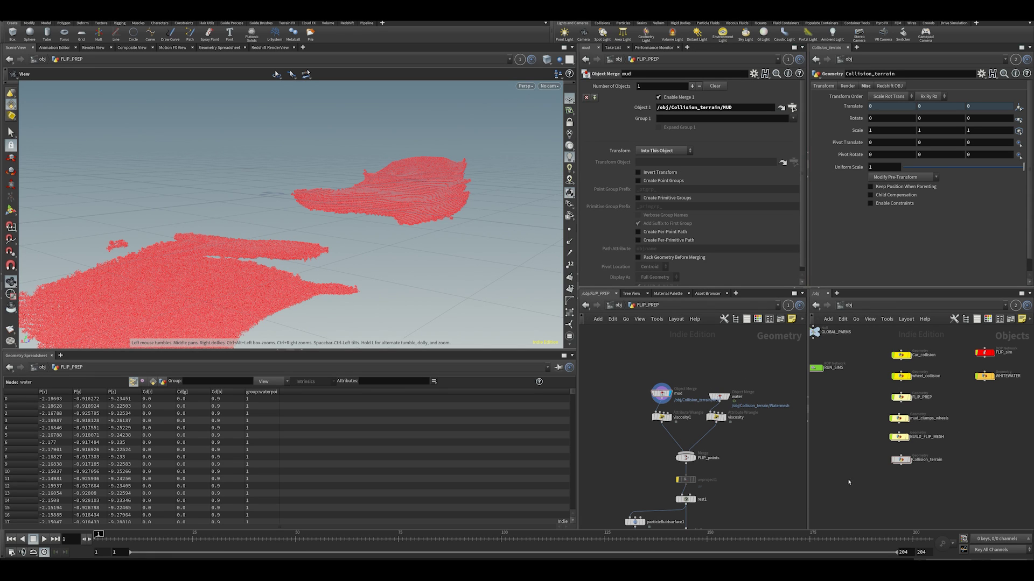
# Step: Jump from the mud merge to its source in Collision_terrain and display object_merge1, which imports TERRAIN
pyautogui.moveTo(868, 485); pyautogui.dragTo(921, 449)
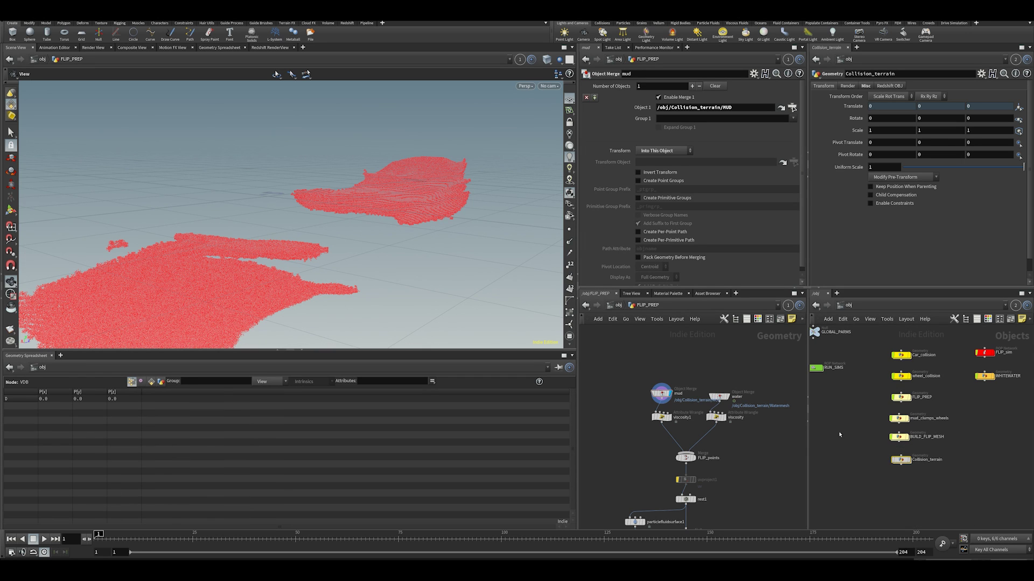
pyautogui.click(781, 108)
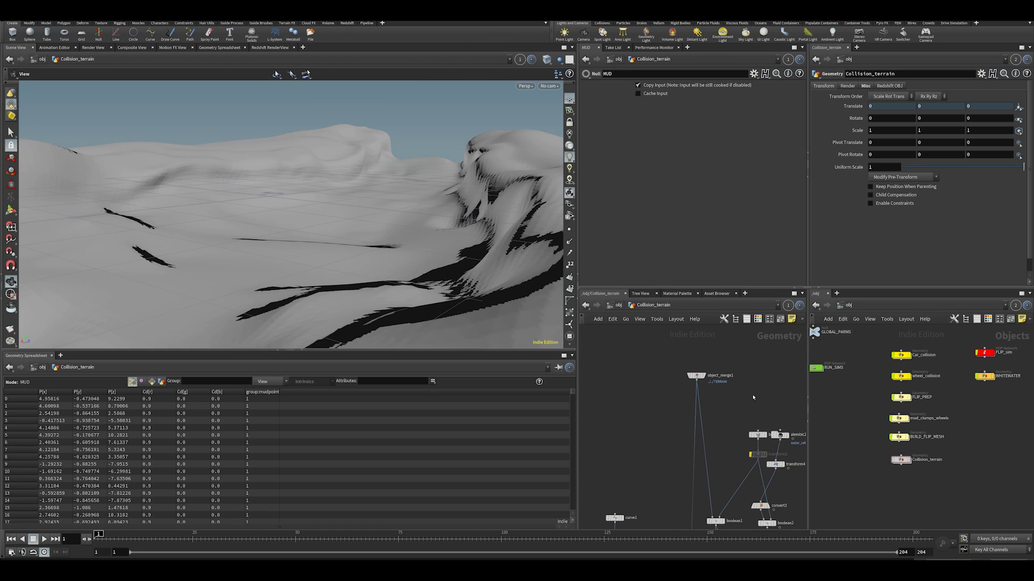
pyautogui.scroll(3, 677, 357)
pyautogui.click(705, 335)
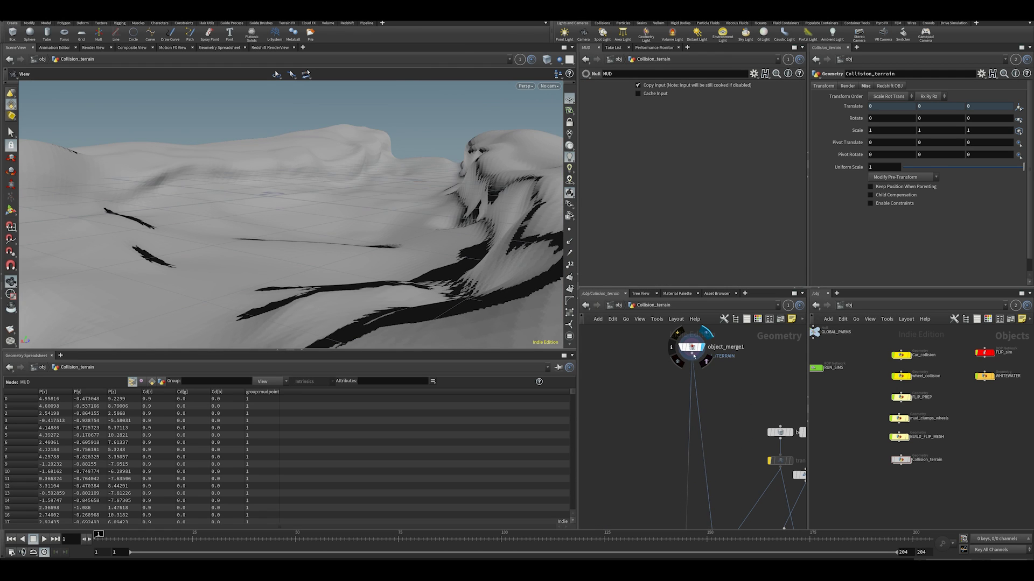
pyautogui.click(693, 348)
pyautogui.moveTo(981, 278); pyautogui.dragTo(959, 370, button='middle')
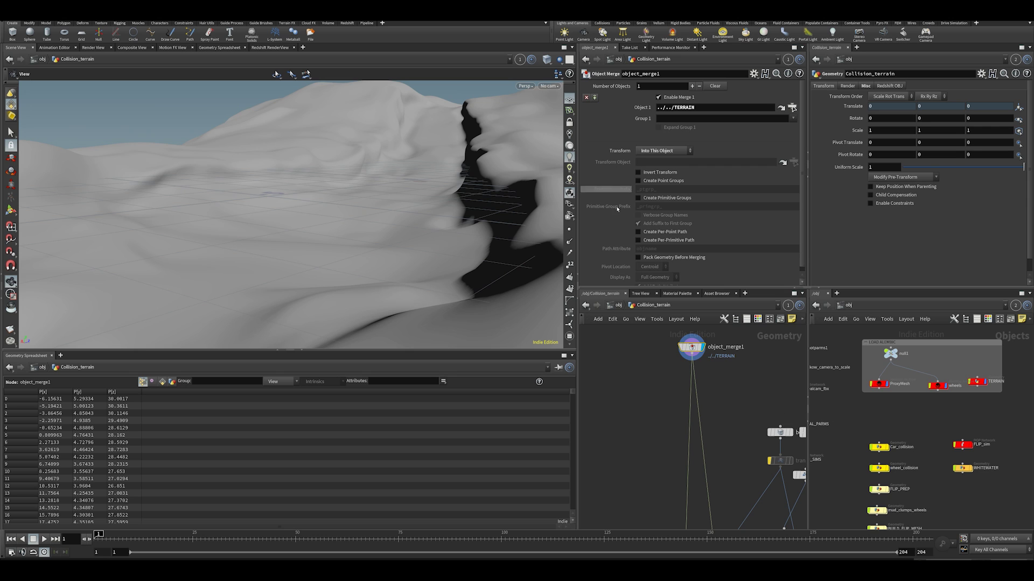
# Step: Display alembic2, which loads water_reference.abc, and show its import settings
pyautogui.moveTo(754, 446); pyautogui.dragTo(666, 391, button='middle')
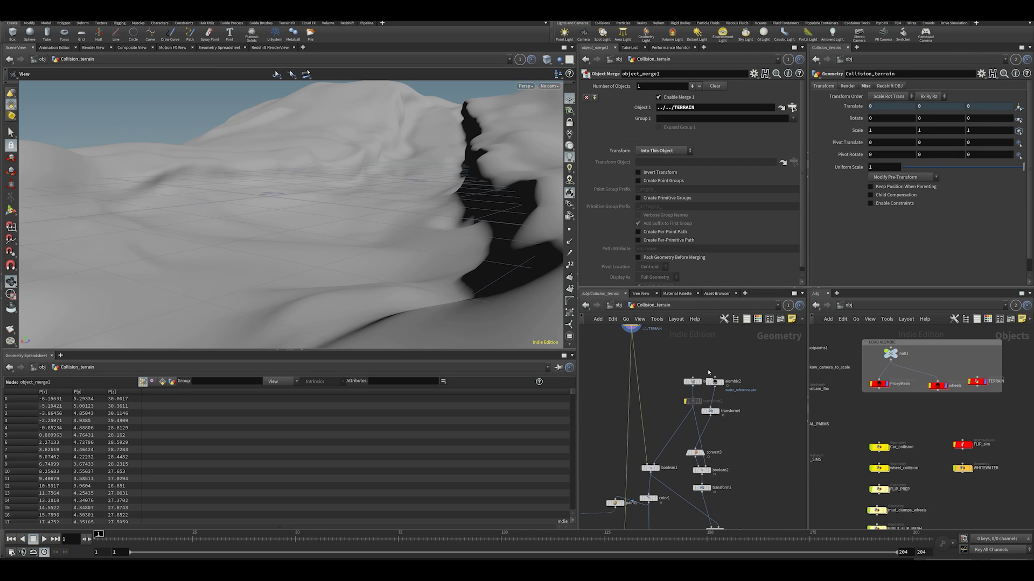
pyautogui.scroll(2, 719, 377)
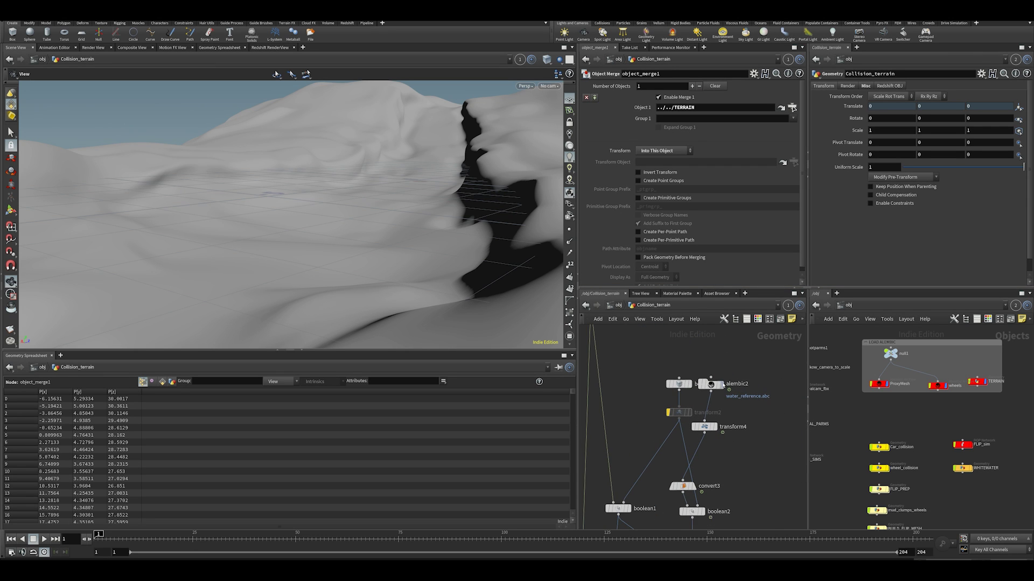
pyautogui.click(720, 385)
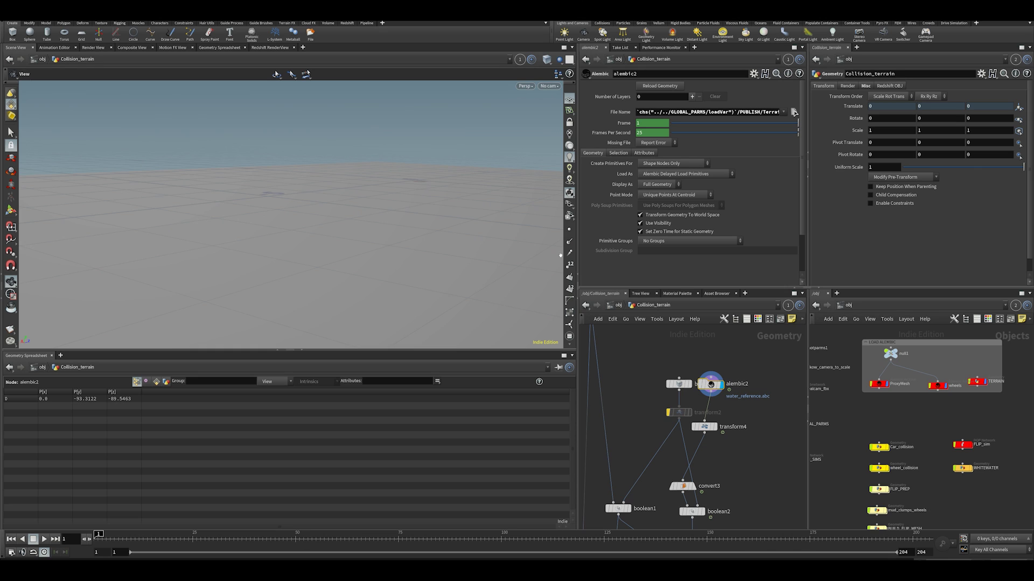
# Step: Follow the water branch down, displaying boolean2 and transform3, and show transform3's translate, scale and pivot settings
pyautogui.moveTo(683, 525); pyautogui.dragTo(683, 458, button='middle')
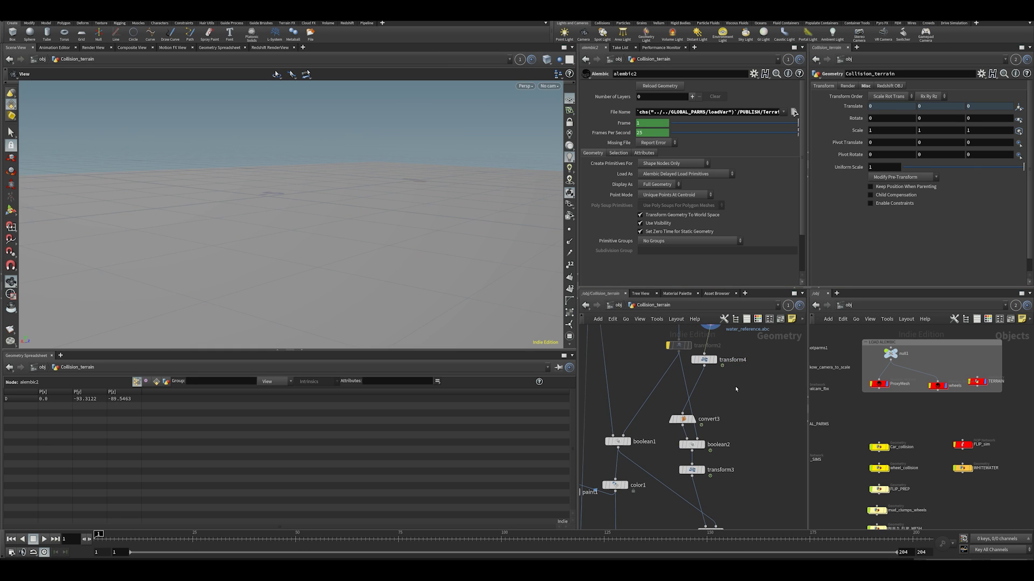
pyautogui.scroll(-3, 736, 389)
pyautogui.moveTo(735, 397); pyautogui.dragTo(707, 430, button='middle')
pyautogui.scroll(2, 713, 445)
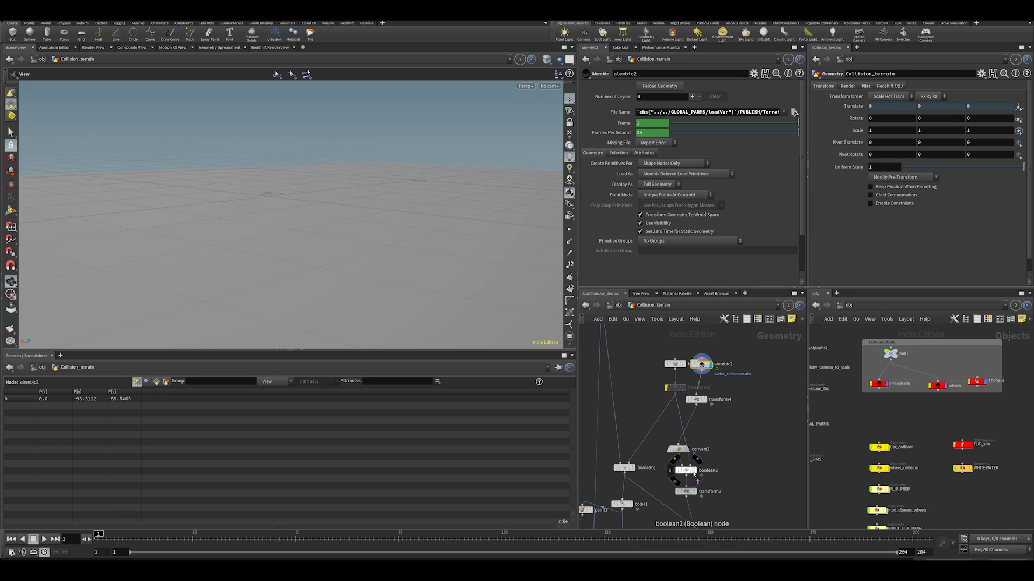
pyautogui.click(694, 474)
pyautogui.moveTo(739, 477); pyautogui.dragTo(728, 408, button='middle')
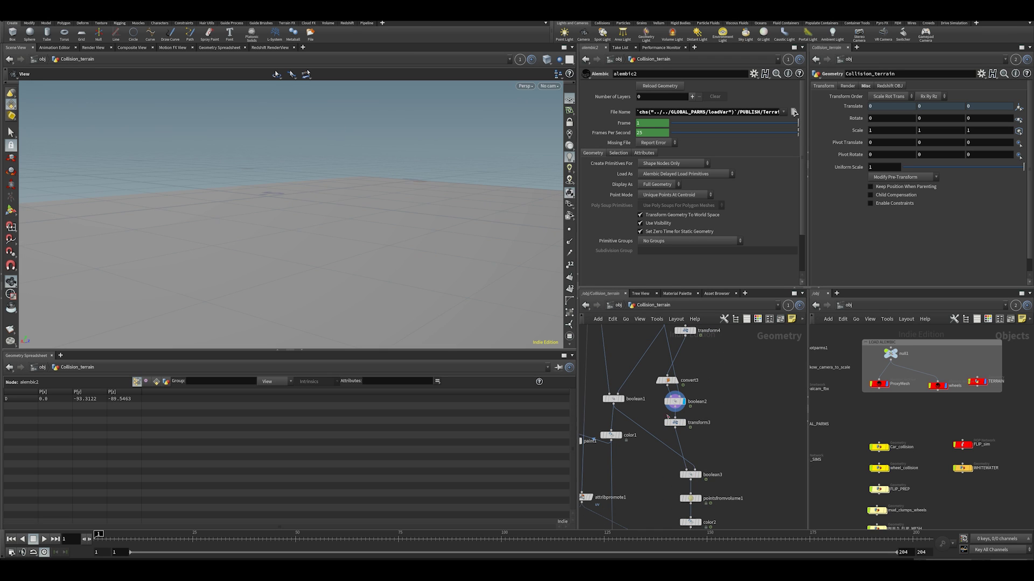
pyautogui.moveTo(680, 422)
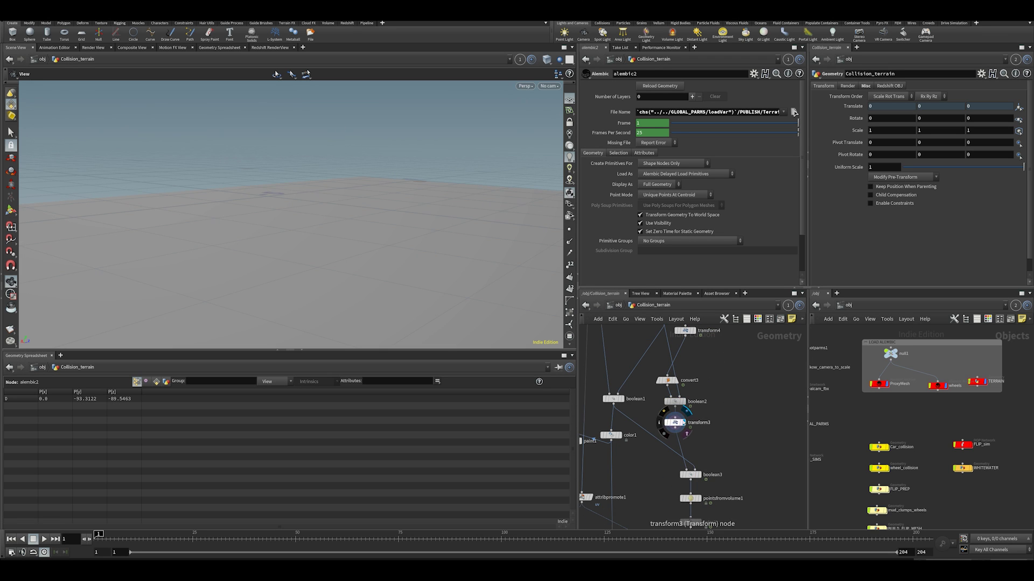
pyautogui.click(675, 423)
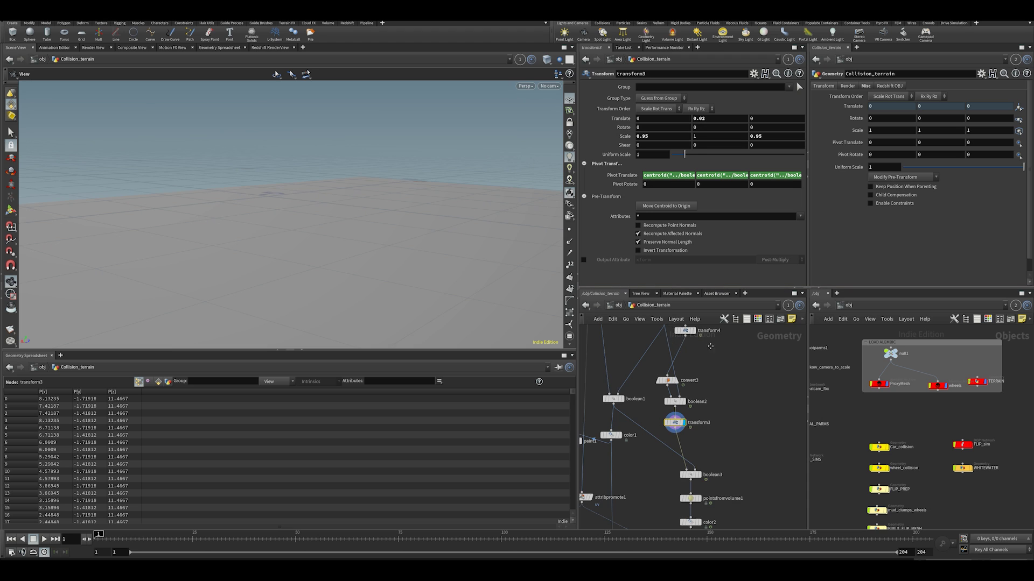
# Step: Show boolean3's Subtract settings and display boolean1, inspecting the terrain geometry from the side
pyautogui.moveTo(713, 467)
pyautogui.mouseDown(button='middle')
pyautogui.moveTo(716, 399)
pyautogui.moveTo(694, 470)
pyautogui.mouseUp(button='middle')
pyautogui.click(703, 396)
pyautogui.click(694, 407)
pyautogui.moveTo(626, 401)
pyautogui.moveTo(626, 401); pyautogui.dragTo(673, 499, button='middle')
pyautogui.click(670, 481)
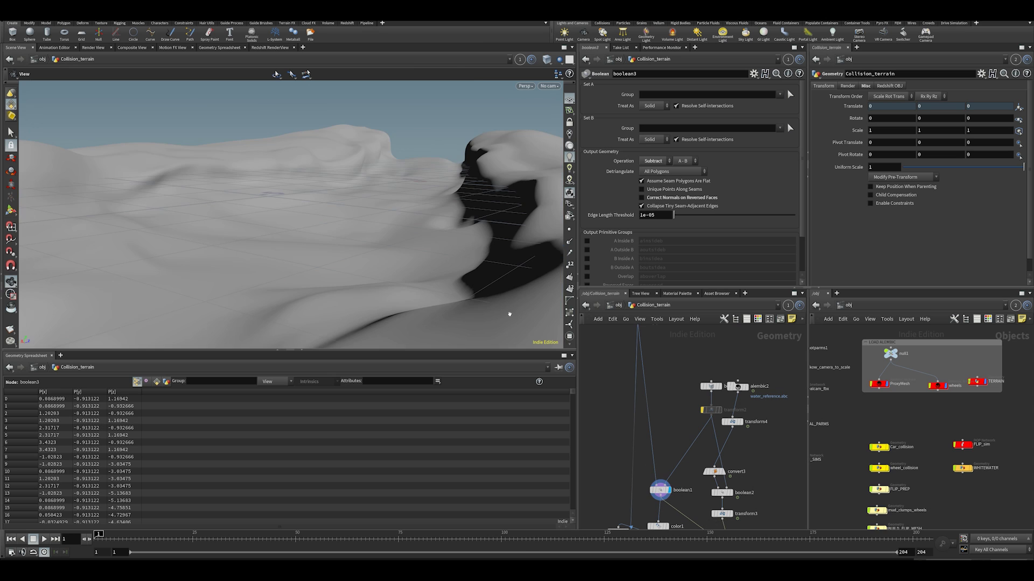
pyautogui.scroll(-8, 409, 195)
pyautogui.moveTo(409, 195); pyautogui.dragTo(318, 161)
# Step: Compare the imported terrain surface from object_merge1 with boolean1's result and the box that feeds it
pyautogui.moveTo(647, 383); pyautogui.dragTo(664, 462, button='middle')
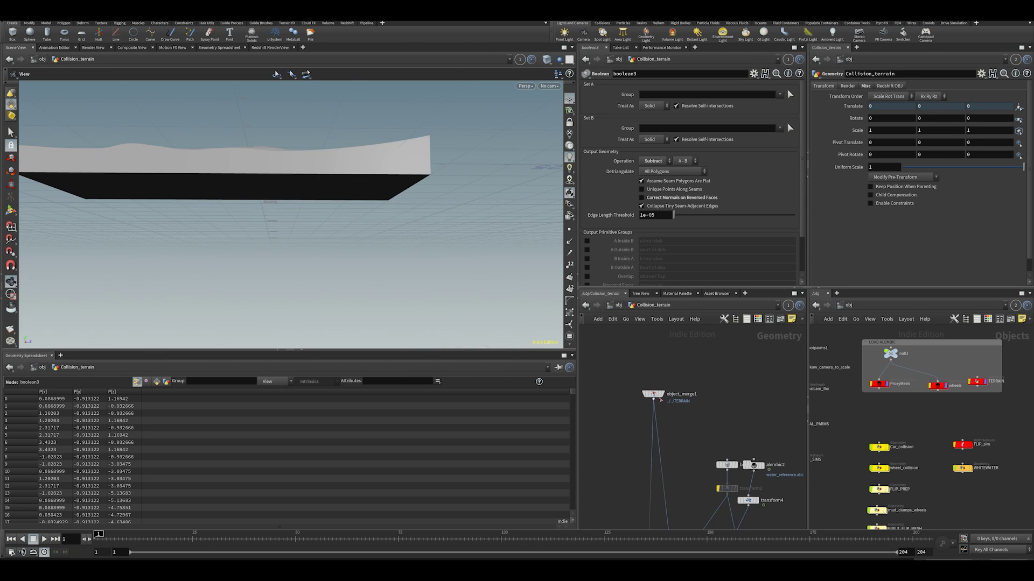
pyautogui.click(653, 393)
pyautogui.moveTo(381, 231); pyautogui.dragTo(559, 328)
pyautogui.moveTo(697, 492); pyautogui.dragTo(668, 339, button='middle')
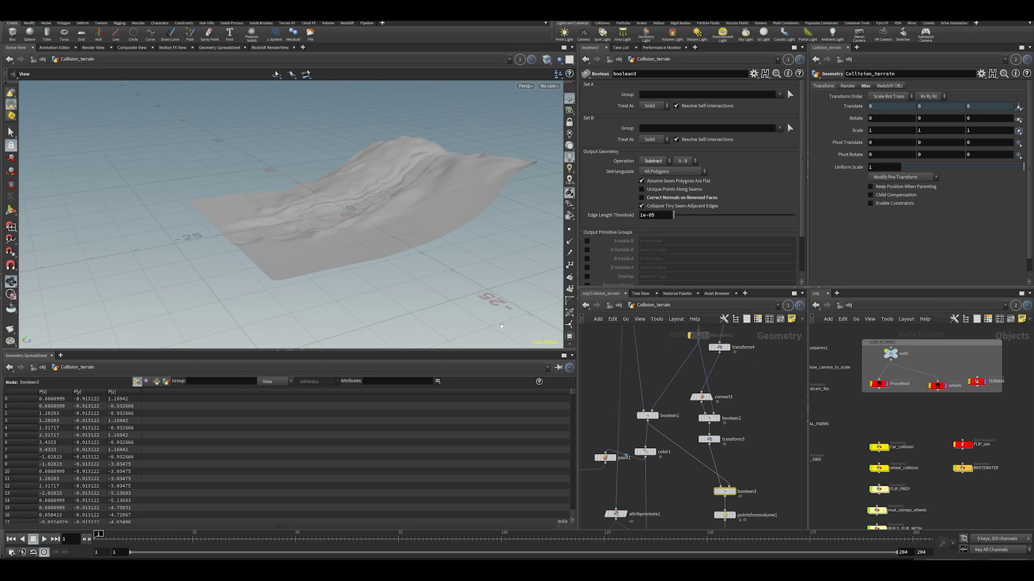
pyautogui.scroll(2, 654, 423)
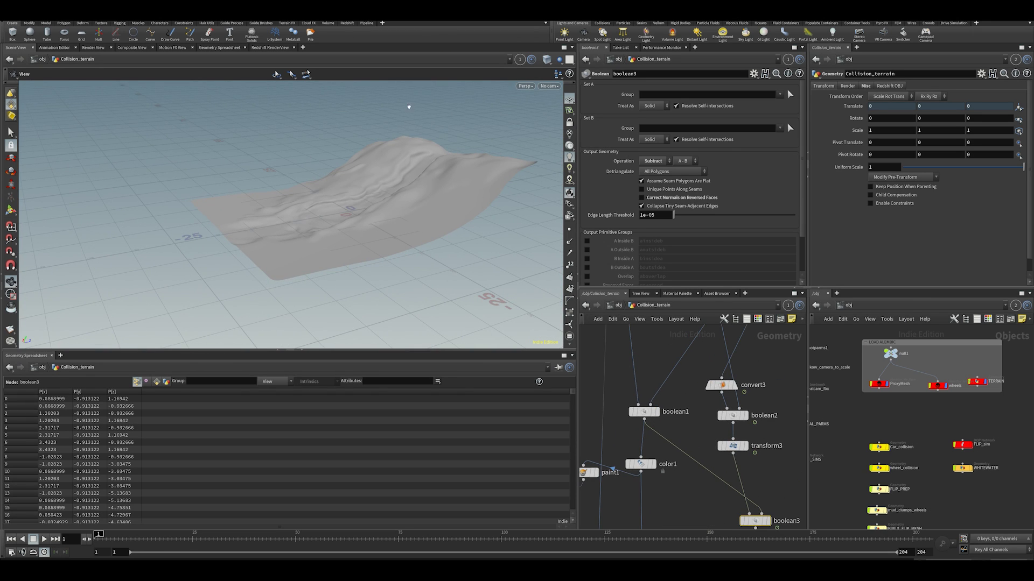
pyautogui.click(657, 411)
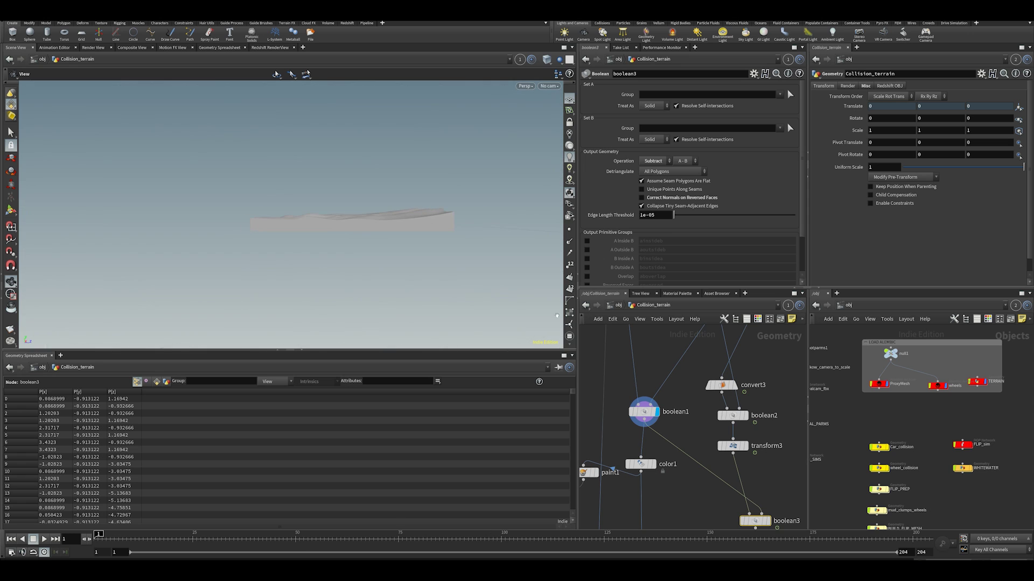
pyautogui.moveTo(659, 367); pyautogui.dragTo(631, 451, button='middle')
pyautogui.click(700, 346)
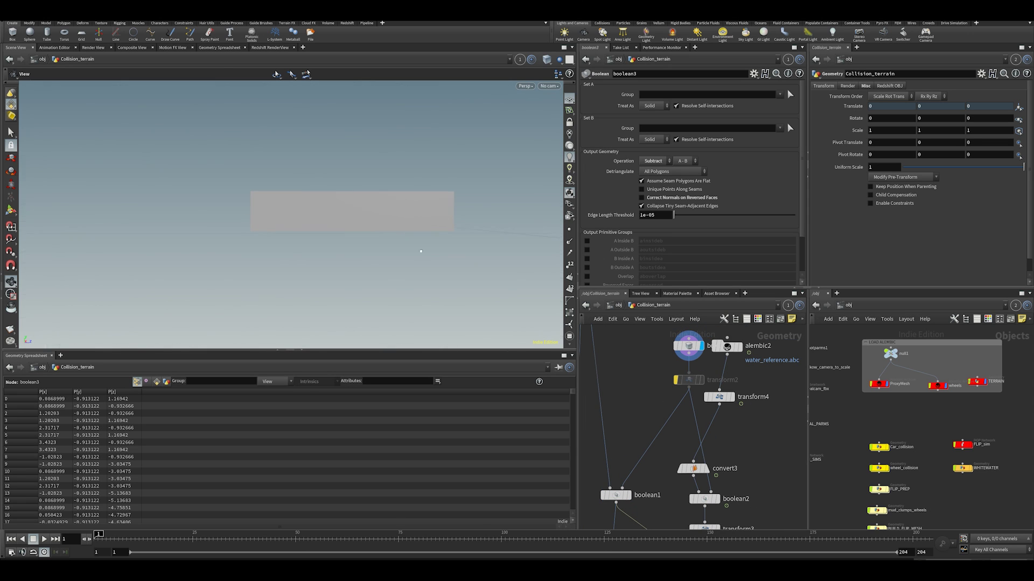
# Step: Redisplay boolean1, show its Intersect settings and inspect the solid terrain block in wireframe and shaded views
pyautogui.click(632, 482)
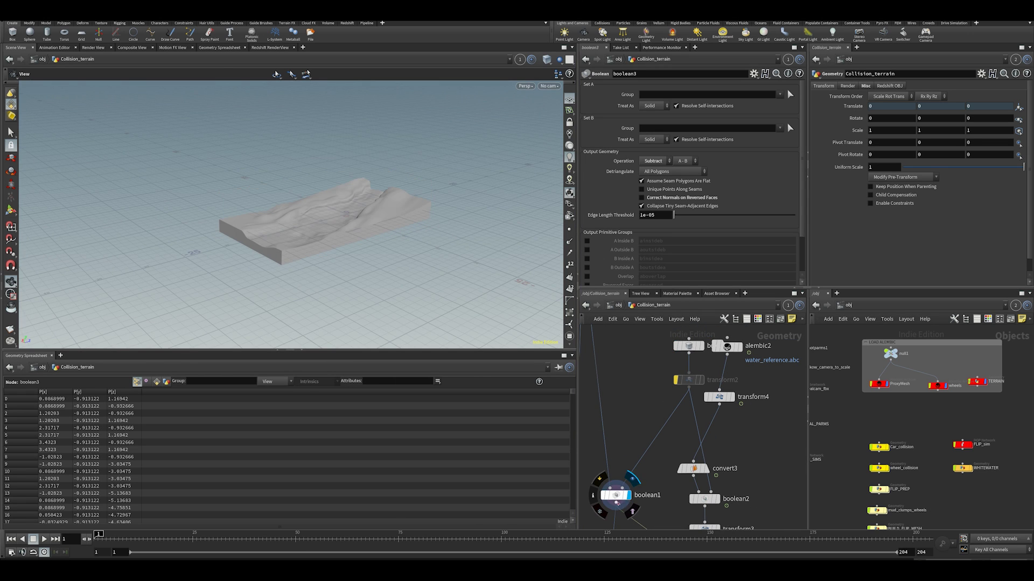
pyautogui.click(616, 496)
pyautogui.moveTo(347, 210); pyautogui.dragTo(335, 258)
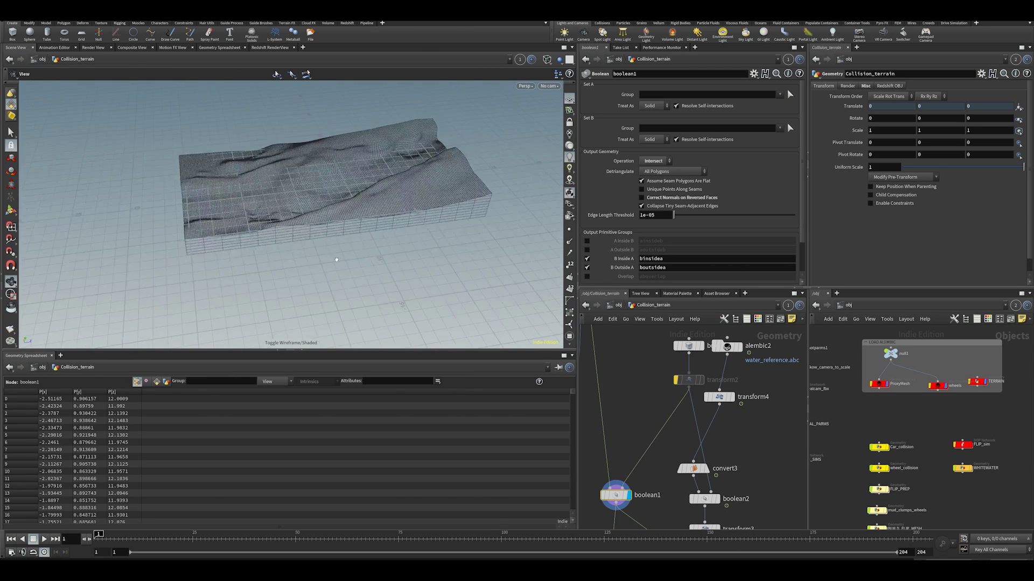
pyautogui.scroll(-3, 623, 435)
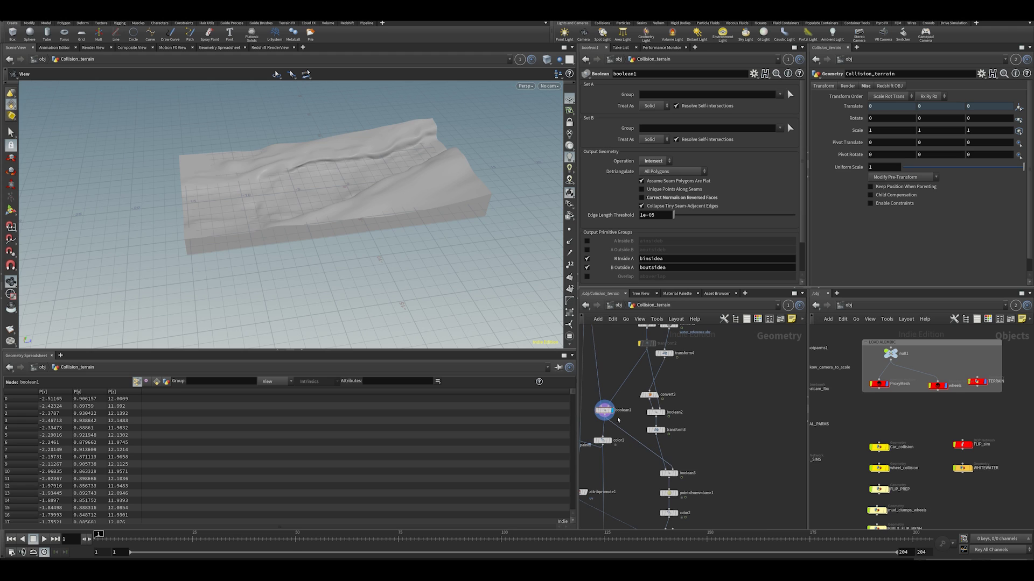
# Step: Display boolean3's water puddle geometry and look at it through cam1
pyautogui.click(677, 464)
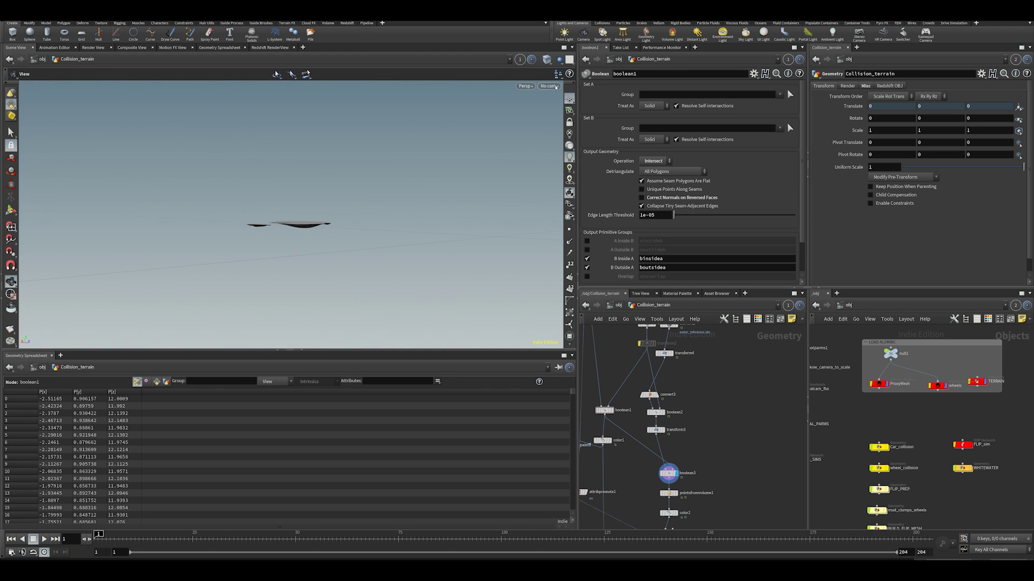
pyautogui.click(549, 86)
pyautogui.click(560, 133)
pyautogui.moveTo(702, 477); pyautogui.dragTo(746, 372, button='middle')
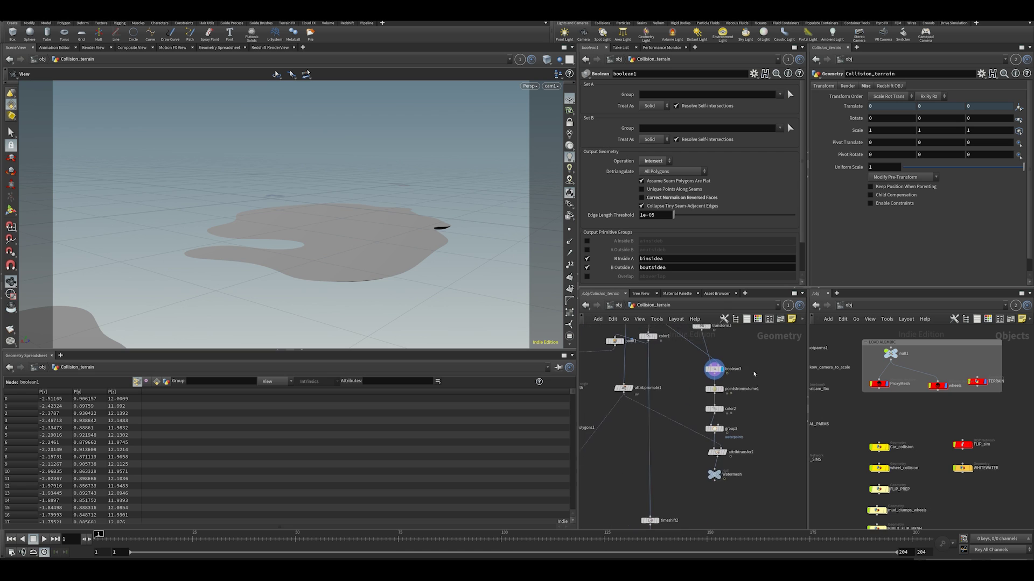
pyautogui.scroll(3, 706, 412)
pyautogui.scroll(-4, 646, 373)
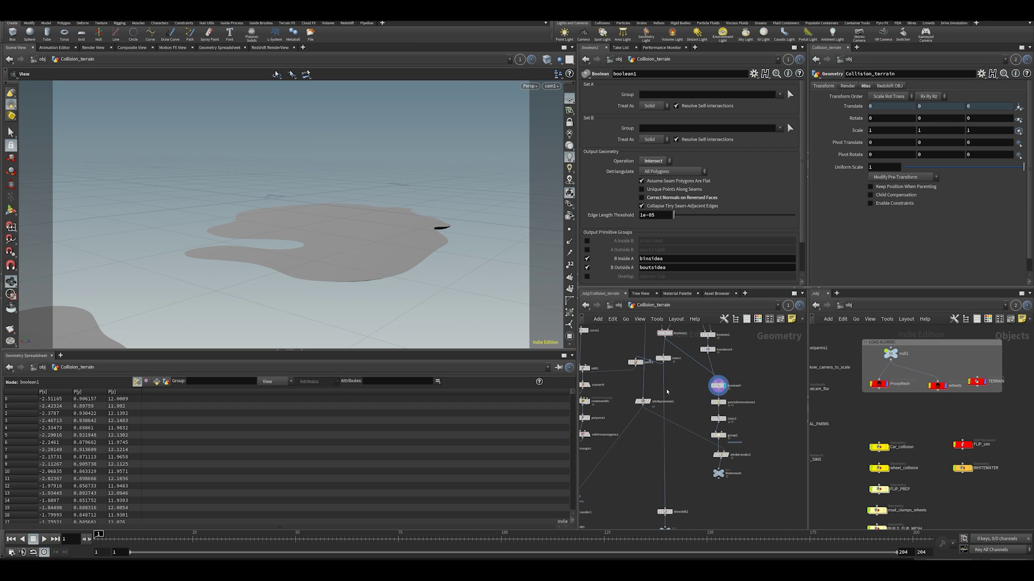
# Step: Trace the network past the curve1 branch to the timeshift2 output and display the Terrain null
pyautogui.moveTo(677, 408); pyautogui.dragTo(750, 465, button='middle')
pyautogui.scroll(3, 704, 407)
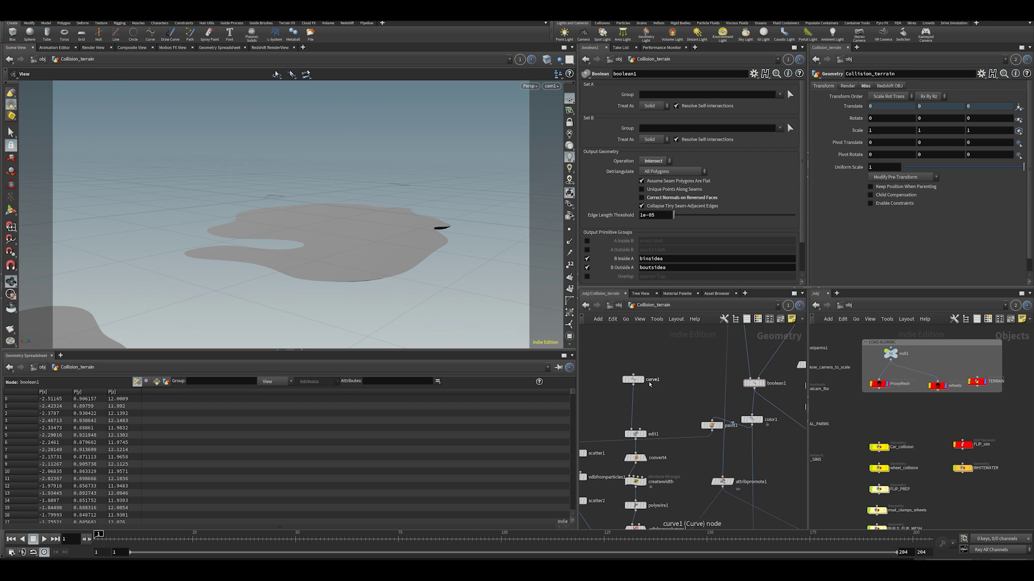
pyautogui.moveTo(705, 375); pyautogui.dragTo(661, 409, button='middle')
pyautogui.scroll(-2, 703, 370)
pyautogui.moveTo(702, 467); pyautogui.dragTo(681, 402, button='middle')
pyautogui.scroll(2, 684, 480)
pyautogui.click(680, 449)
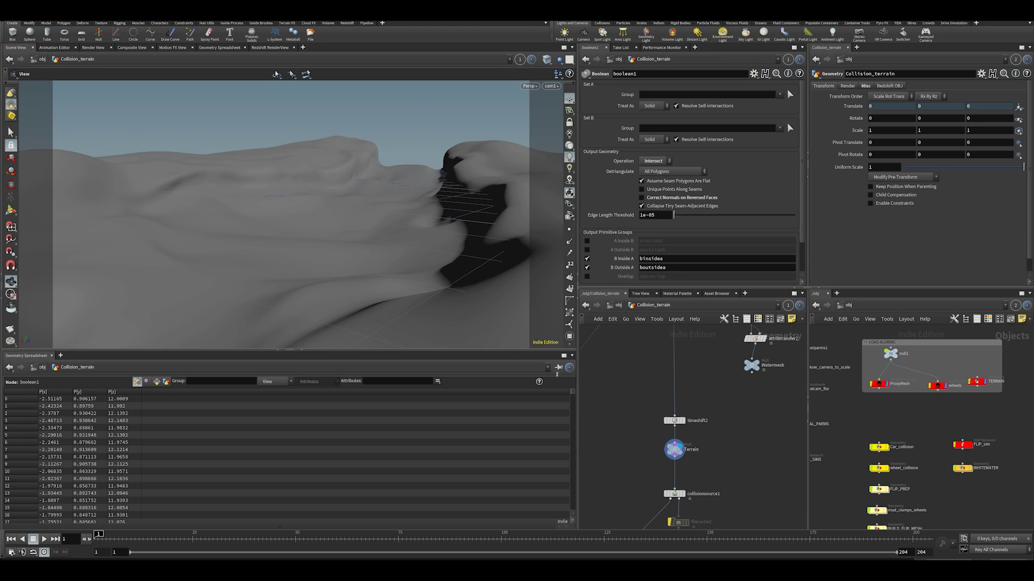
# Step: Display the mud points from attribwrangle1, followed by the red-coloured mud points further down the branch
pyautogui.moveTo(619, 377); pyautogui.dragTo(738, 441, button='middle')
pyautogui.scroll(-1, 737, 441)
pyautogui.moveTo(677, 336); pyautogui.dragTo(651, 434, button='middle')
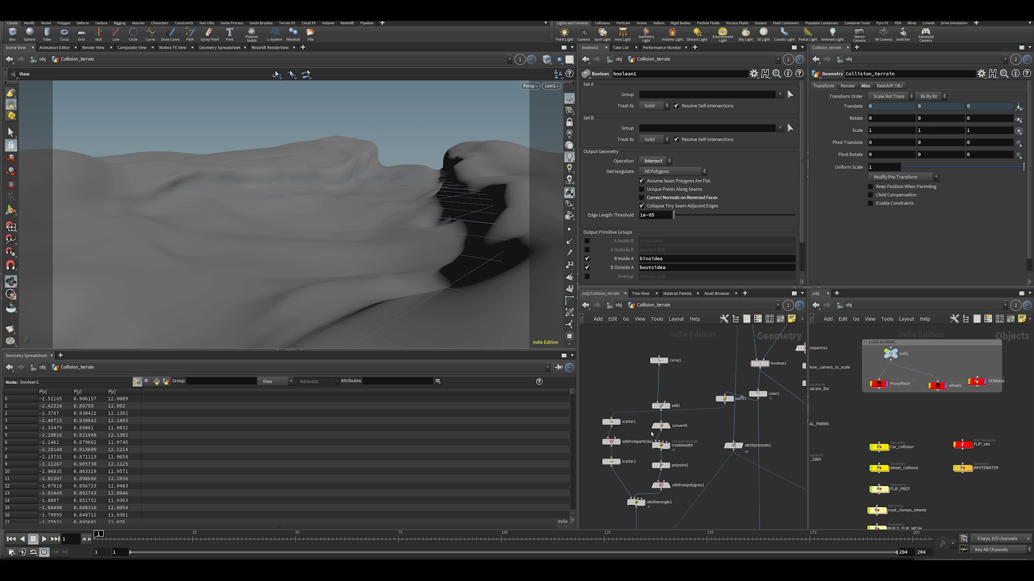
pyautogui.click(637, 502)
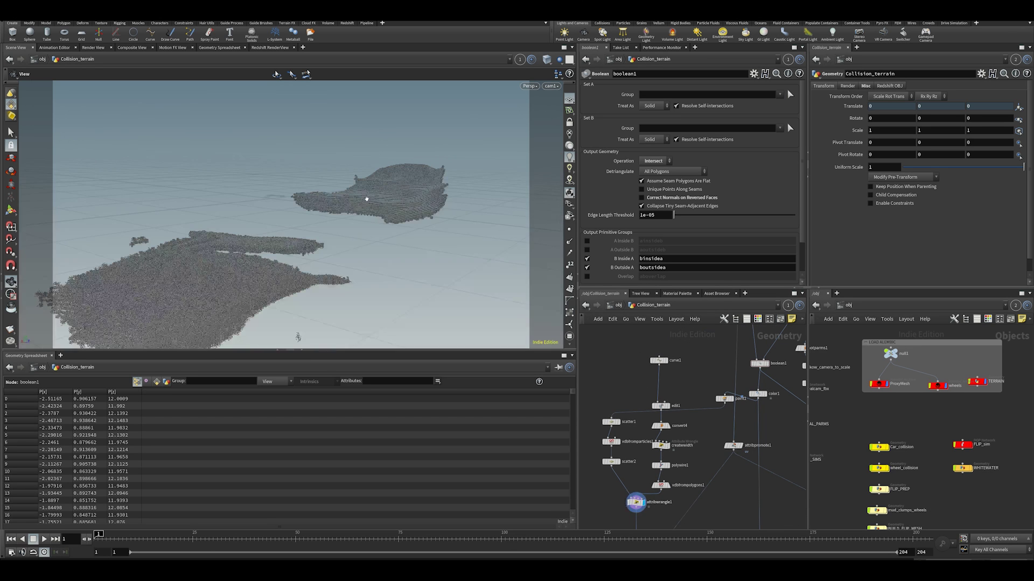
pyautogui.moveTo(716, 501); pyautogui.dragTo(525, 514, button='middle')
pyautogui.click(617, 411)
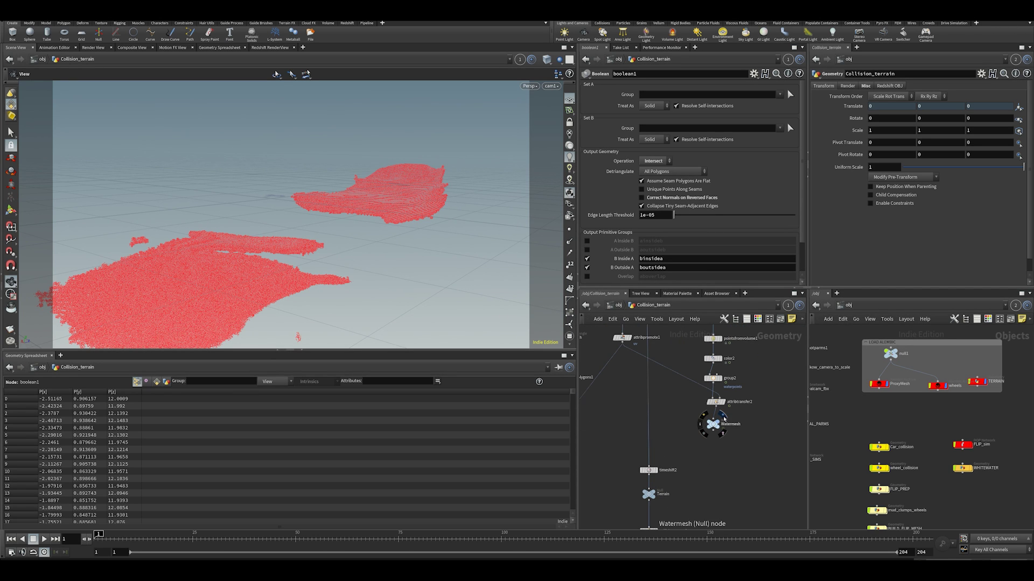
# Step: Display the Watermesh null to show the blue water points
pyautogui.click(716, 423)
pyautogui.moveTo(716, 423); pyautogui.dragTo(737, 454, button='middle')
pyautogui.moveTo(819, 557); pyautogui.dragTo(676, 476, button='middle')
# Step: Display paint1 with its brush settings and hide the viewport grid to show the painted mud areas clearly
pyautogui.scroll(-5, 677, 475)
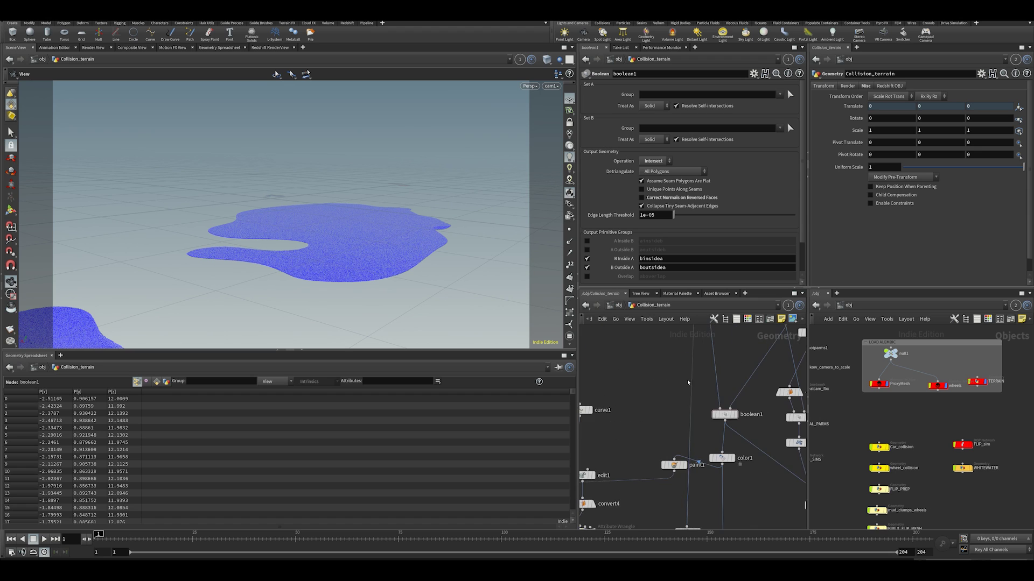
pyautogui.scroll(5, 659, 382)
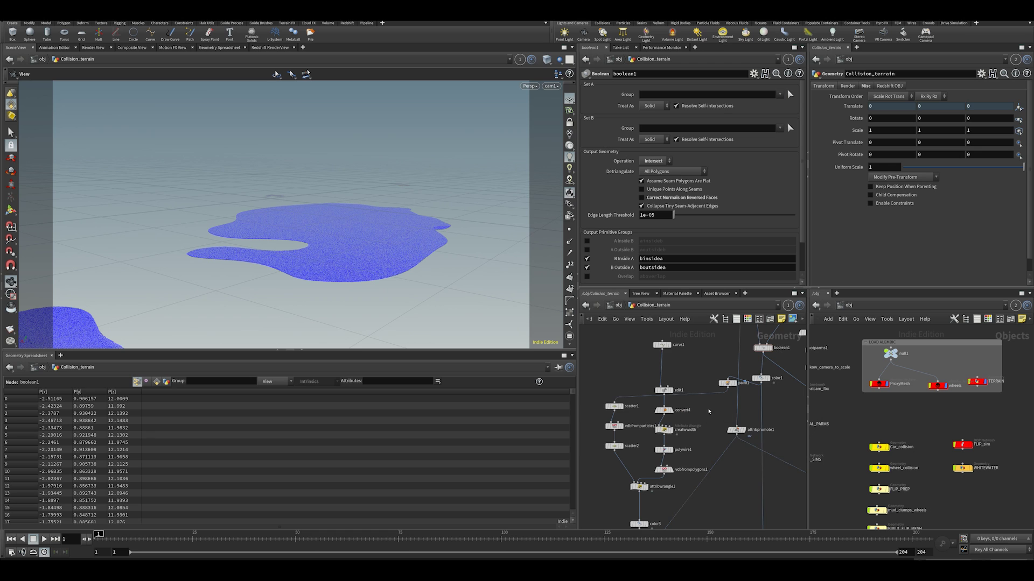
pyautogui.moveTo(709, 411); pyautogui.dragTo(683, 418, button='middle')
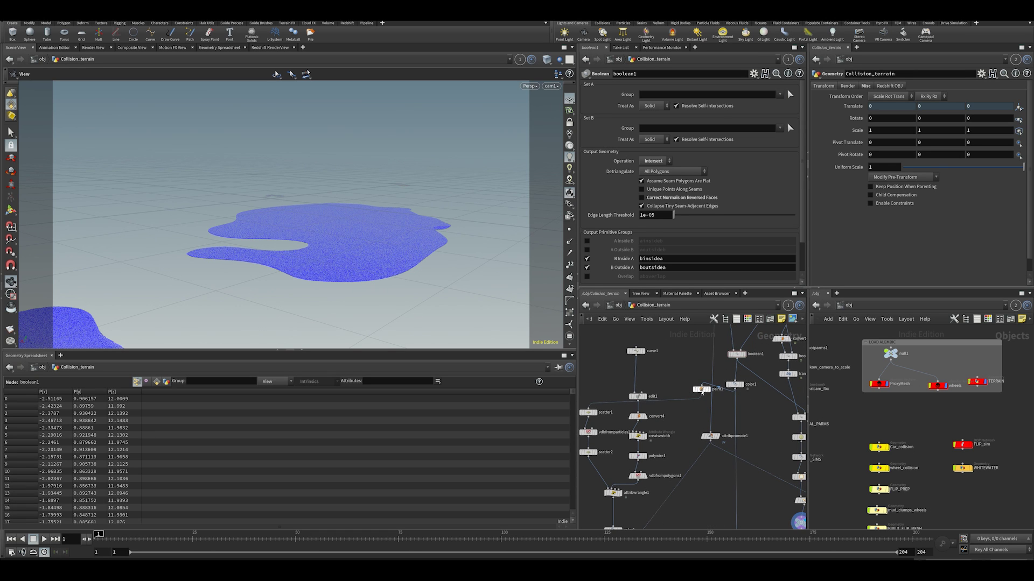
pyautogui.click(709, 389)
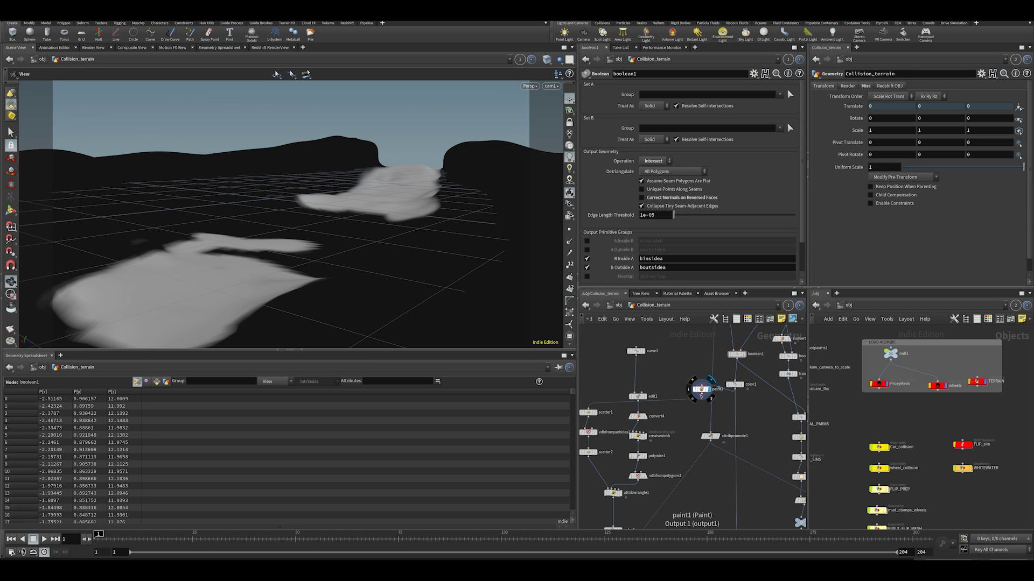
pyautogui.click(701, 389)
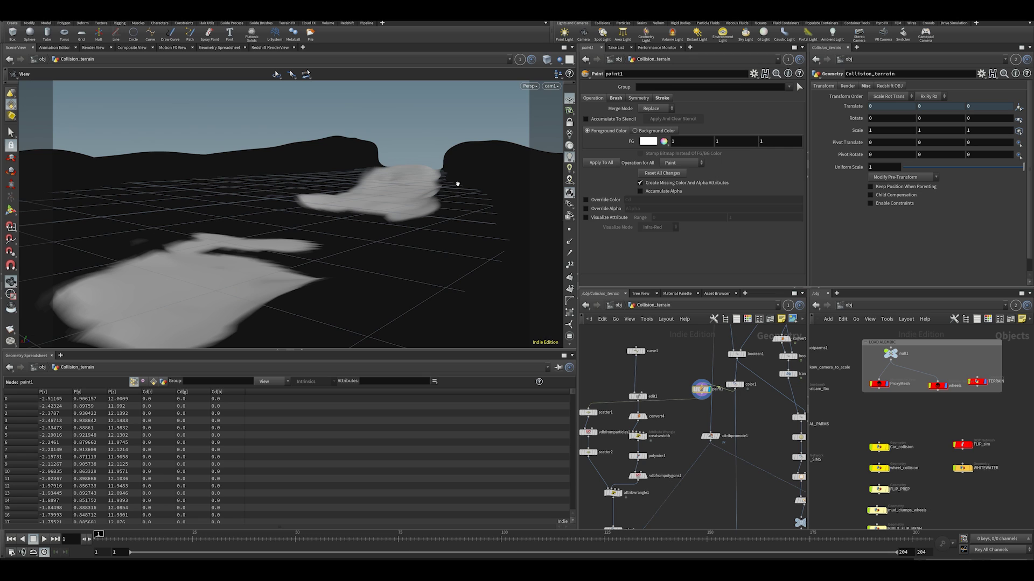
pyautogui.click(568, 102)
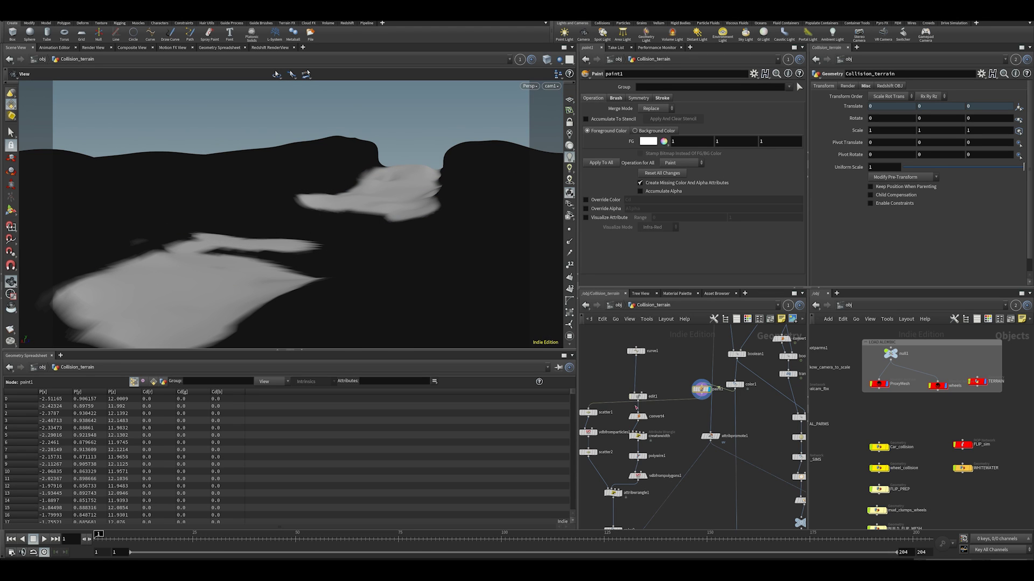
# Step: Step through scatter1, vdbfromparticles1 and scatter2, displaying each and showing the VDB and final scatter settings
pyautogui.click(596, 415)
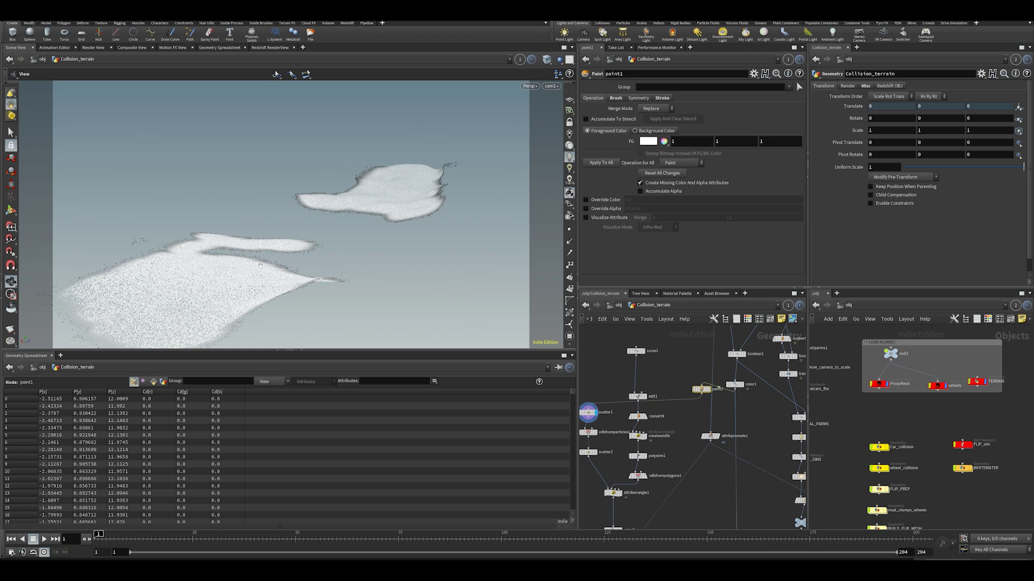
pyautogui.middleClick(589, 415)
pyautogui.click(588, 433)
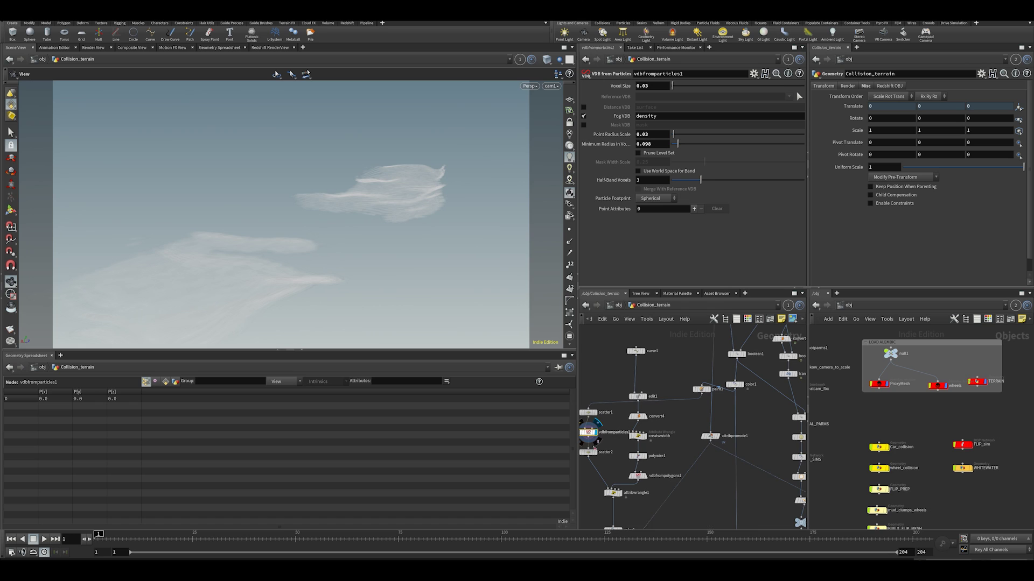
pyautogui.moveTo(582, 408); pyautogui.dragTo(596, 383, button='middle')
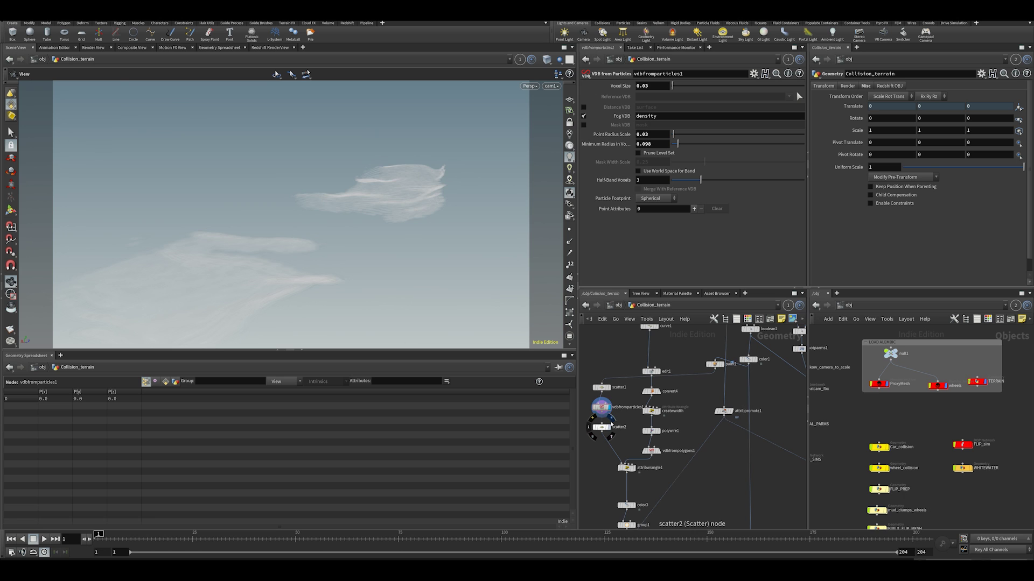
pyautogui.click(610, 426)
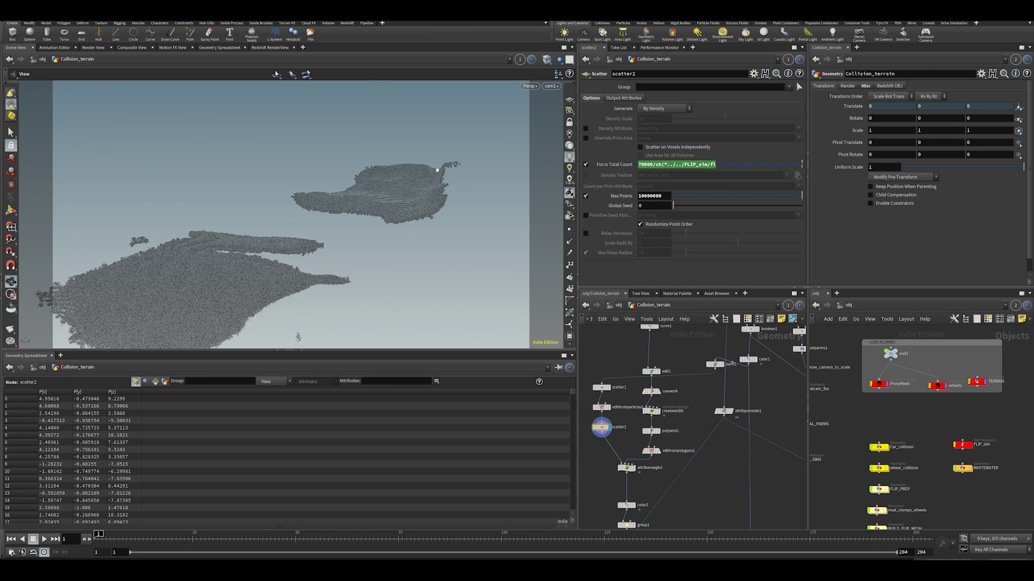
# Step: Display the edit1 curve that drives the mud width branch and inspect its shape in the viewport
pyautogui.scroll(3, 643, 441)
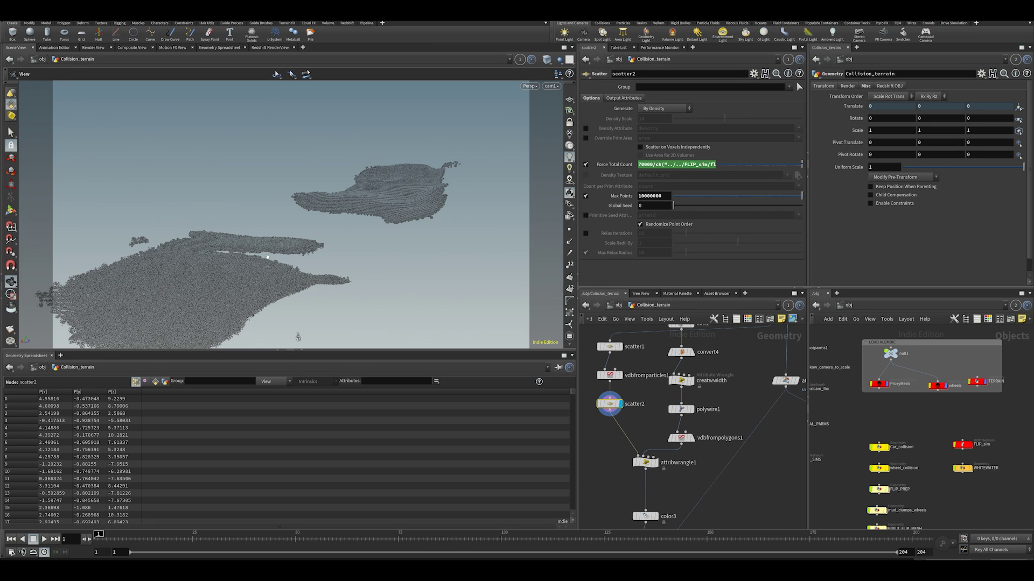
pyautogui.moveTo(659, 399); pyautogui.dragTo(648, 440, button='middle')
pyautogui.scroll(1, 720, 414)
pyautogui.moveTo(720, 413); pyautogui.dragTo(699, 472, button='middle')
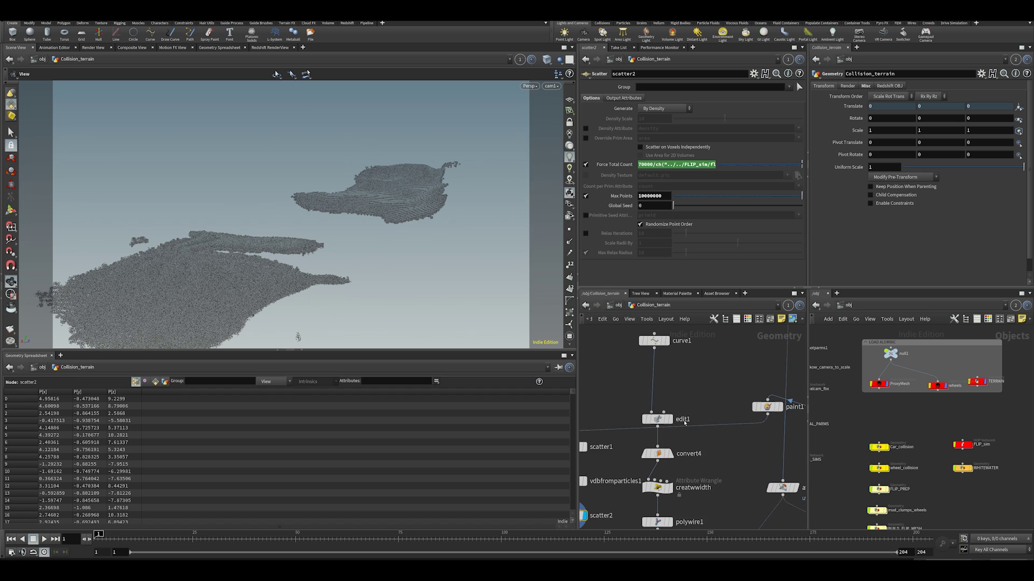
pyautogui.click(670, 418)
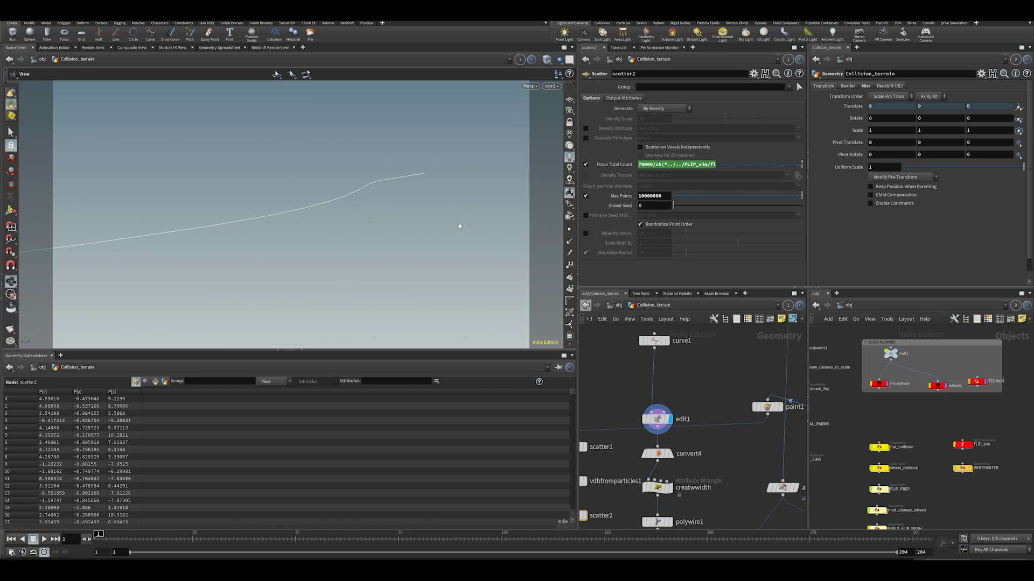
pyautogui.moveTo(432, 184); pyautogui.dragTo(396, 206)
# Step: Display convert4 and look at the converted curve through the sekow_camera_to_scale/cam1 camera
pyautogui.click(667, 454)
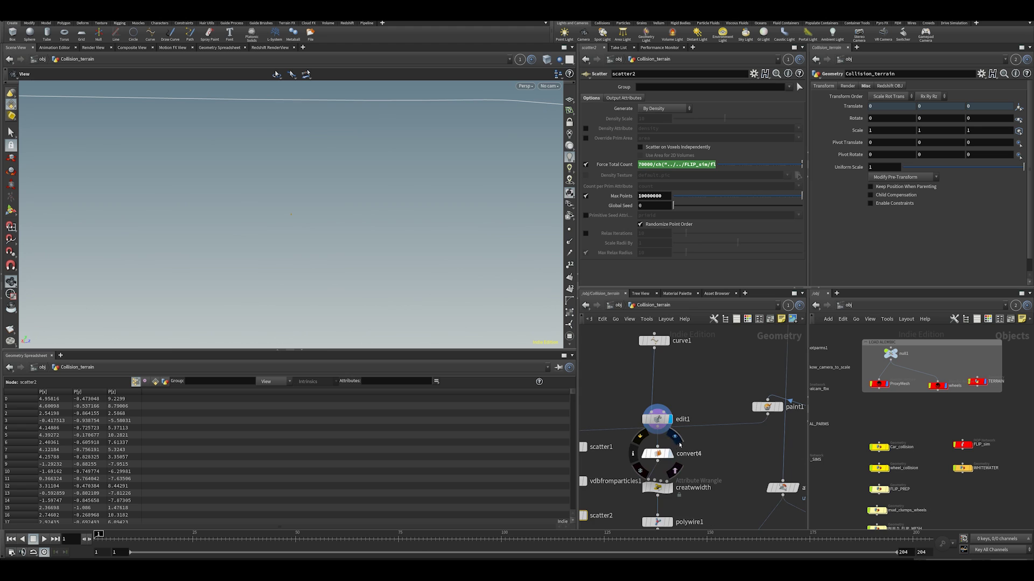
pyautogui.moveTo(666, 454); pyautogui.dragTo(646, 381, button='middle')
pyautogui.click(548, 86)
pyautogui.click(571, 132)
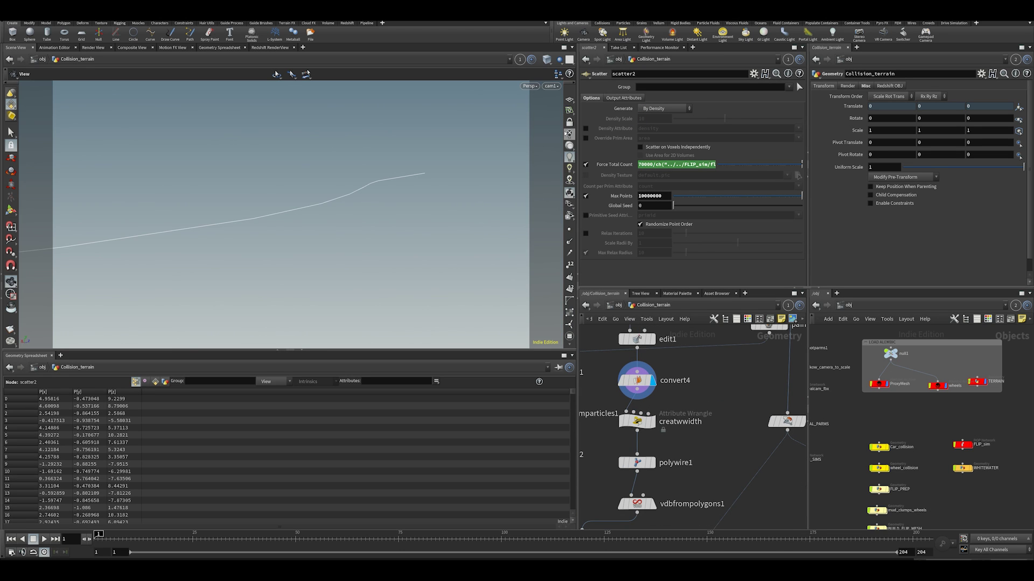
# Step: Display polywire1 with its Wire Radius and division settings
pyautogui.click(657, 402)
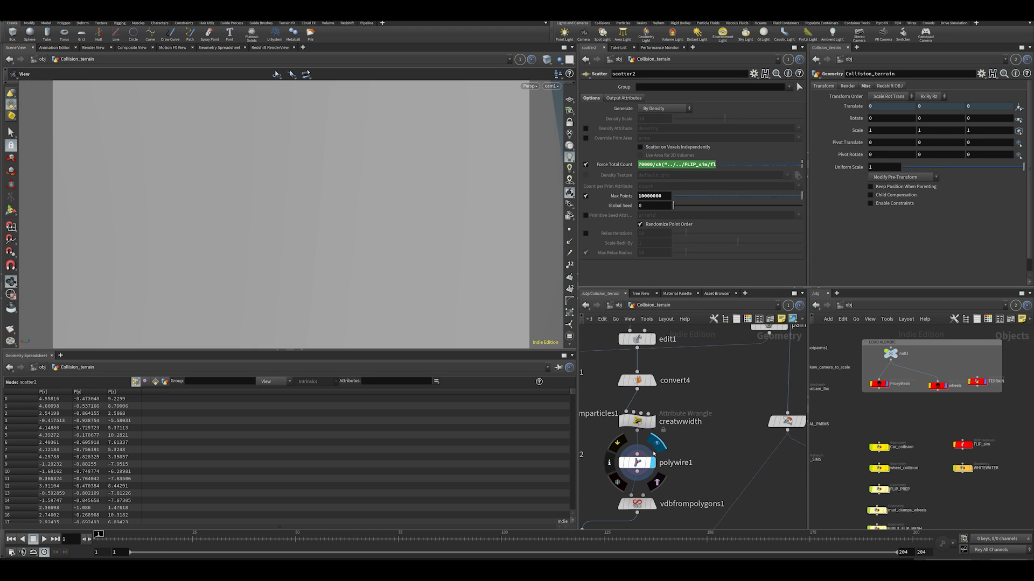
pyautogui.click(651, 464)
pyautogui.moveTo(470, 181); pyautogui.dragTo(450, 205)
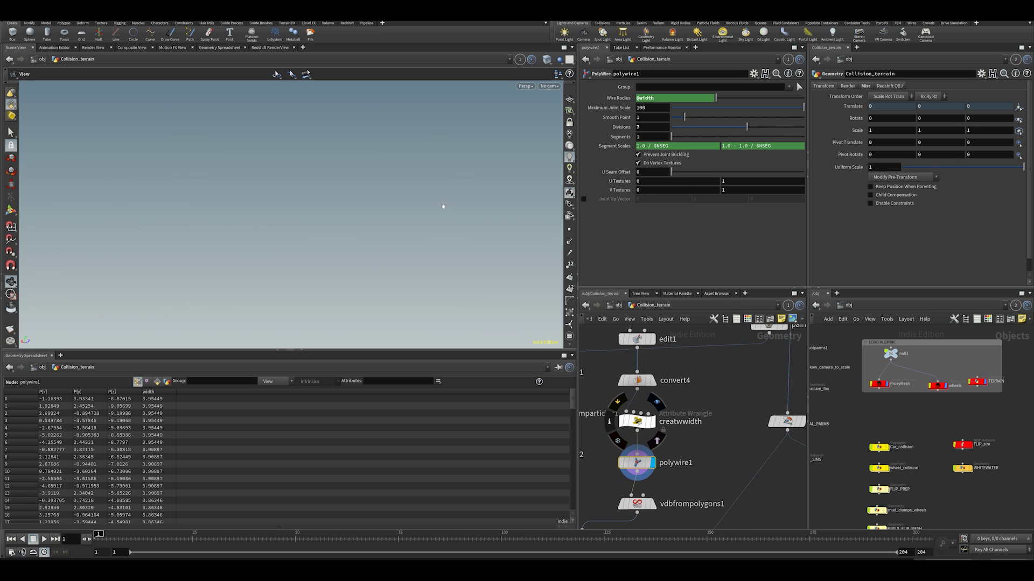
pyautogui.hotkey('ctrl', 'f')
pyautogui.write('f')
pyautogui.press('Return')
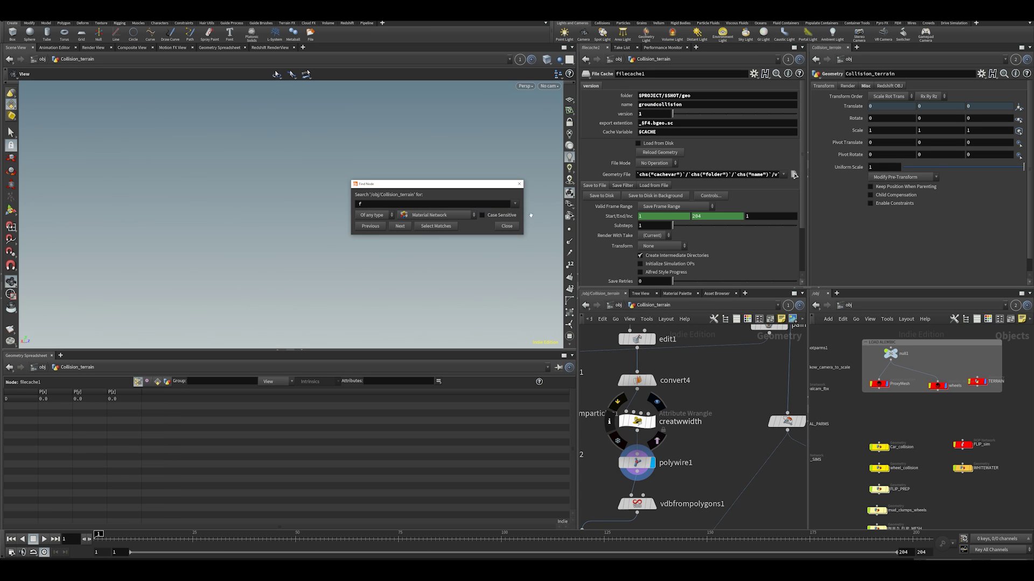
pyautogui.press('Escape')
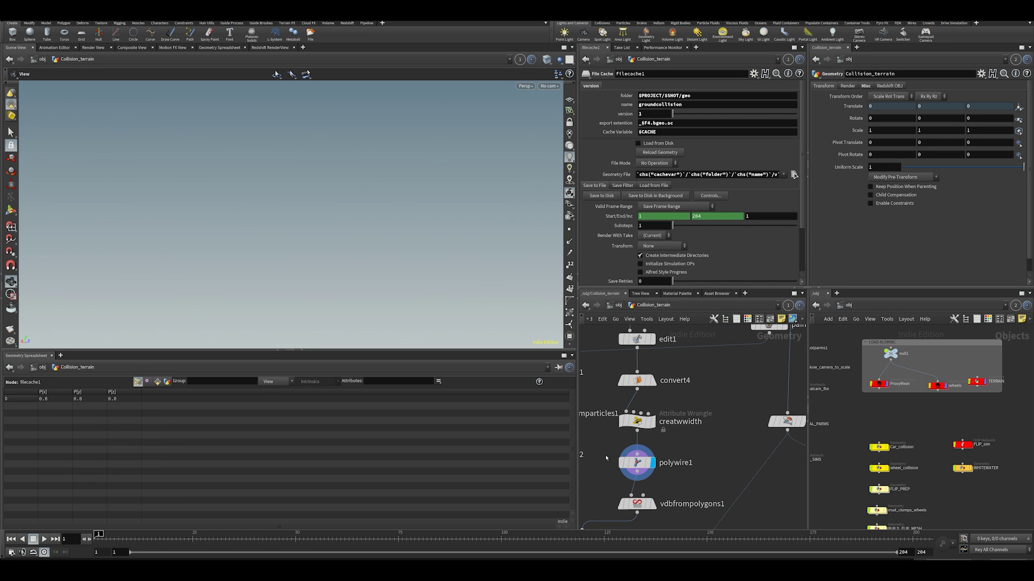
# Step: Select polywire1 and frame its tapered tube in the viewport to inspect the full shape
pyautogui.click(637, 462)
pyautogui.press('f')
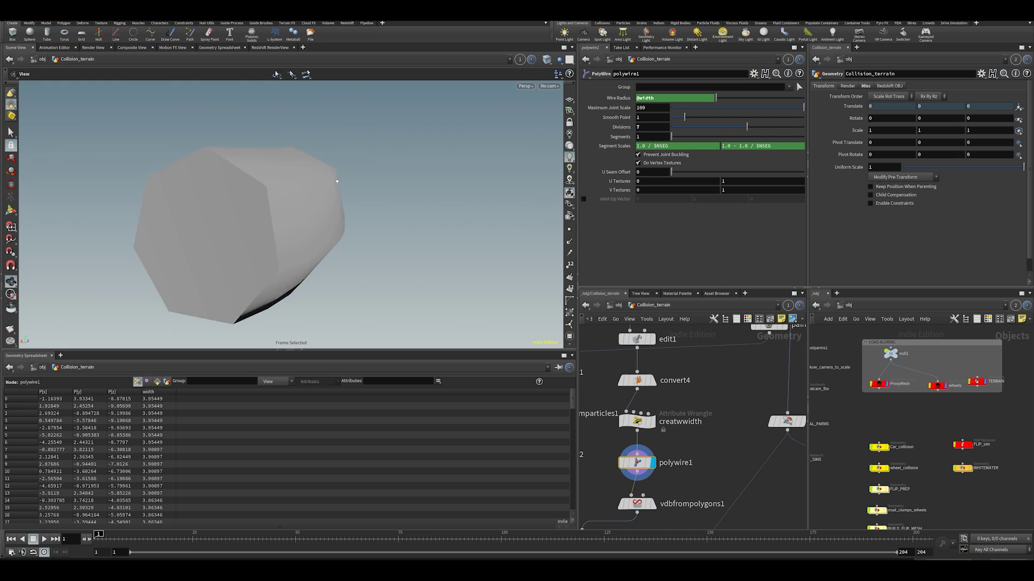
pyautogui.click(652, 504)
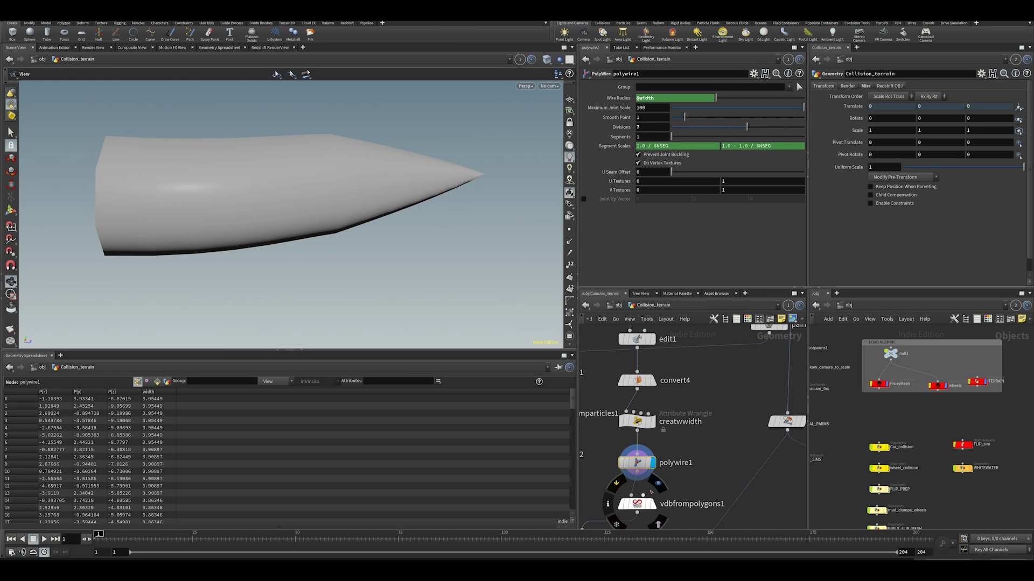
# Step: Display attribwrangle1 and highlight the removepoint condition in its VEX code
pyautogui.moveTo(650, 527); pyautogui.dragTo(652, 405, button='middle')
pyautogui.click(595, 376)
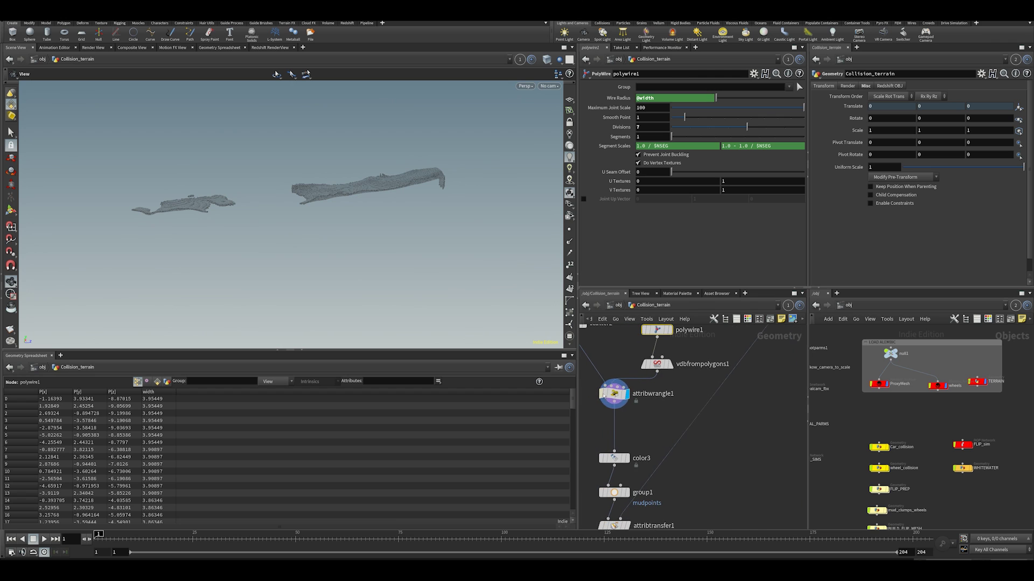
pyautogui.click(614, 394)
pyautogui.moveTo(687, 157); pyautogui.dragTo(659, 196)
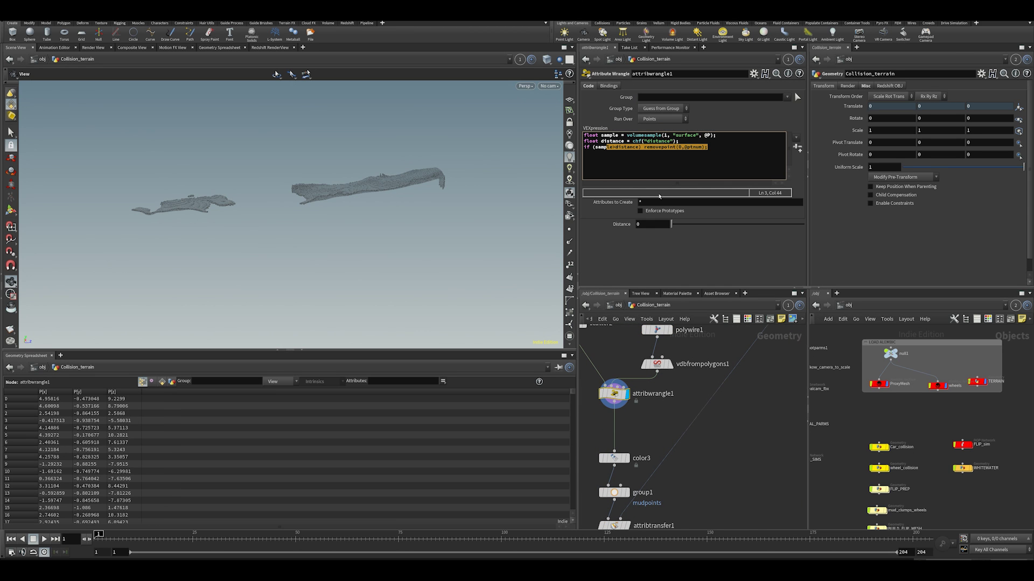
# Step: Look through the sekow_camera_to_scale/cam1 camera and compare the points of scatter2 and attribwrangle1 by displaying each in turn
pyautogui.click(548, 86)
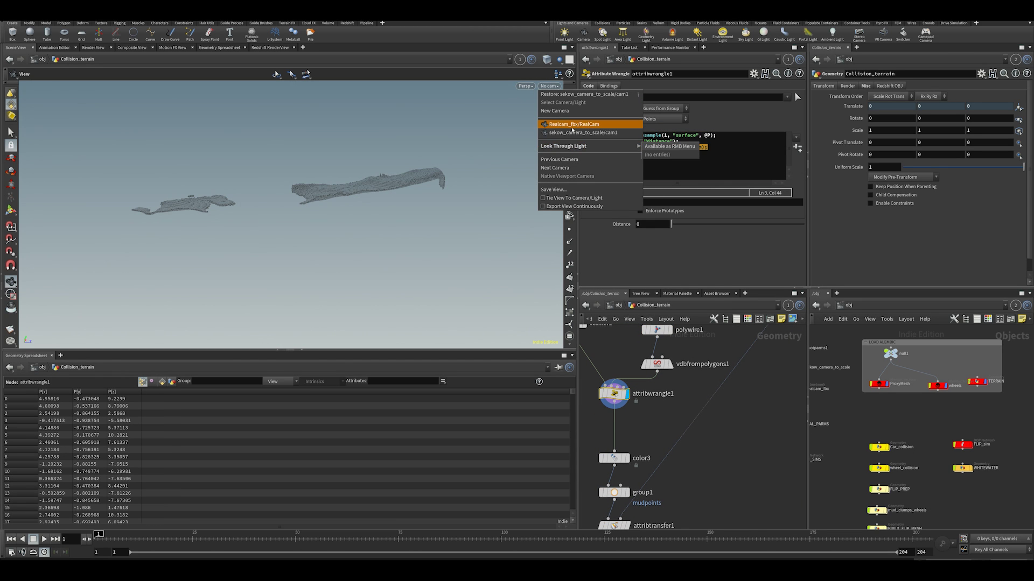
pyautogui.click(575, 133)
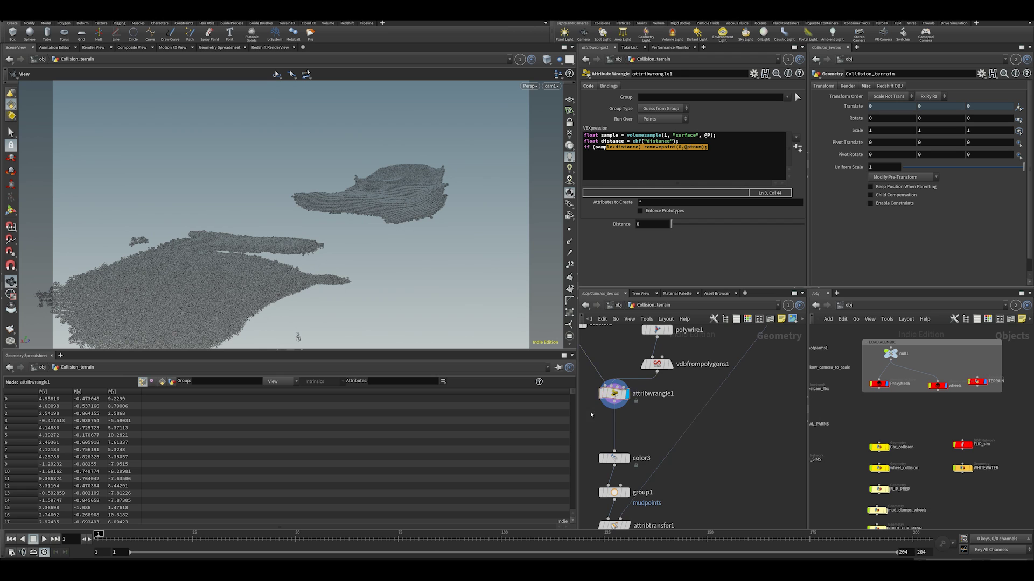
pyautogui.moveTo(591, 414); pyautogui.dragTo(616, 486, button='middle')
pyautogui.click(607, 394)
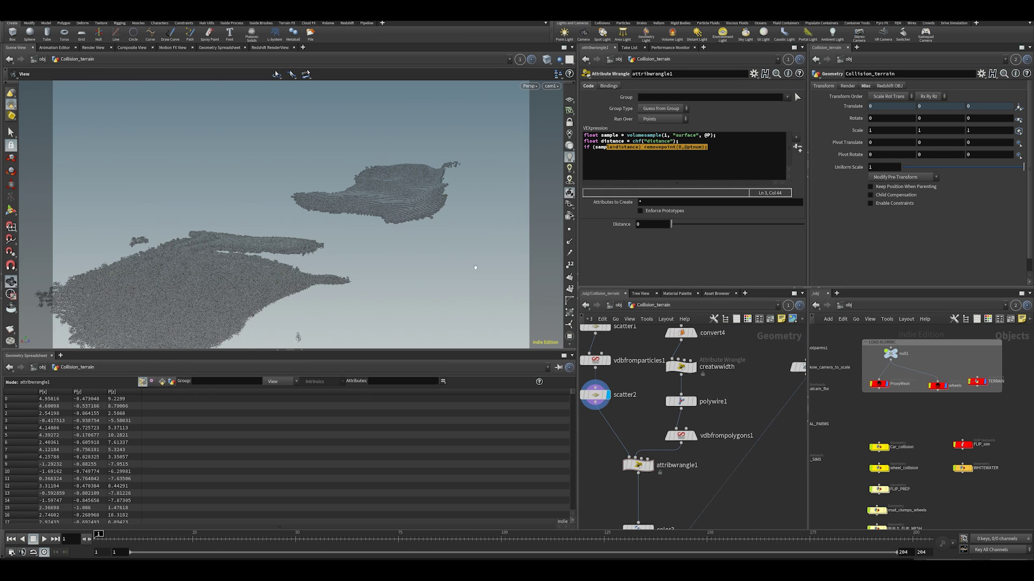
pyautogui.click(651, 465)
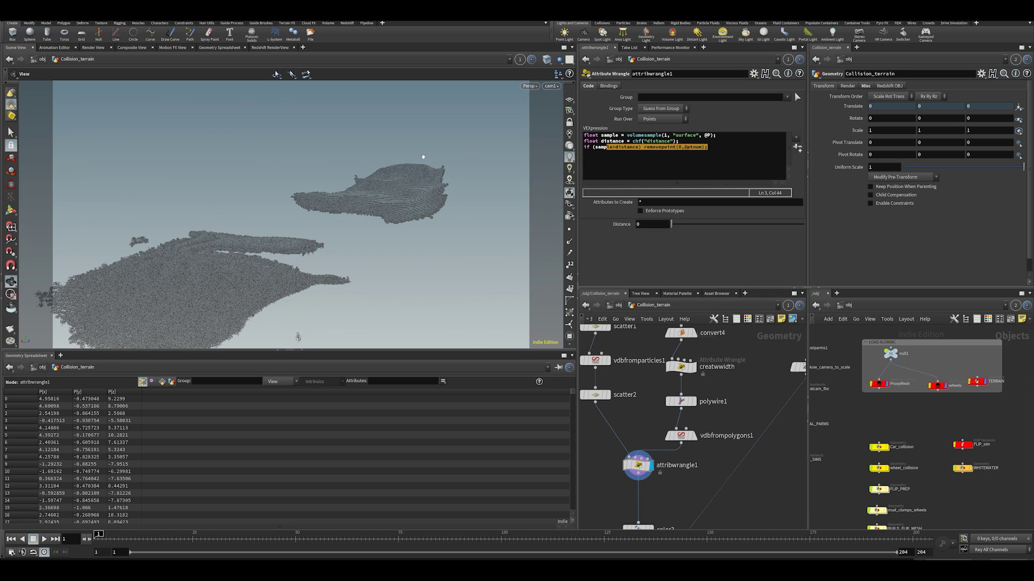
pyautogui.click(608, 395)
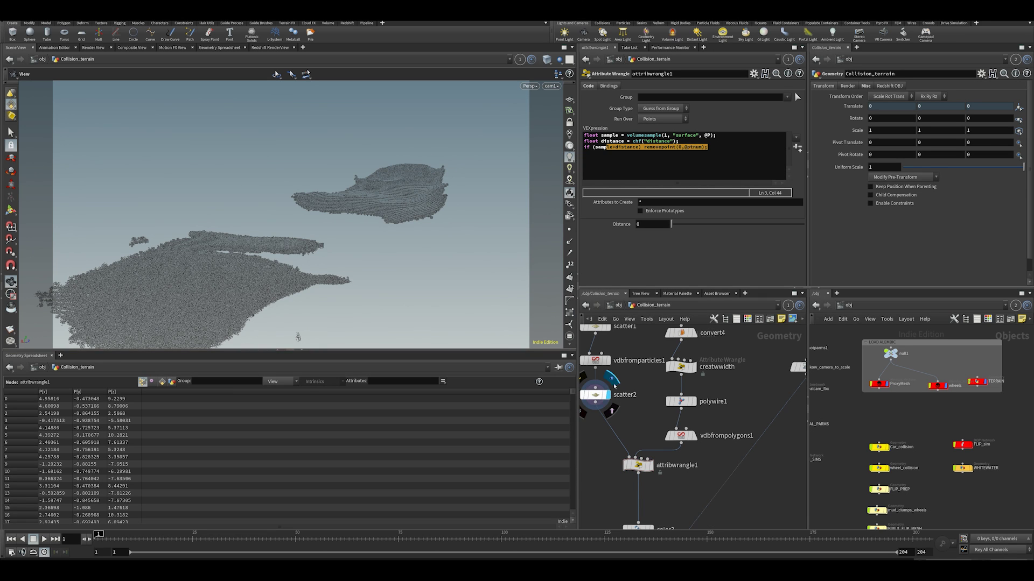
pyautogui.click(656, 454)
# Step: Try negative Distance values on attribwrangle1, such as -0.52, and undo the changes
pyautogui.scroll(-3, 662, 388)
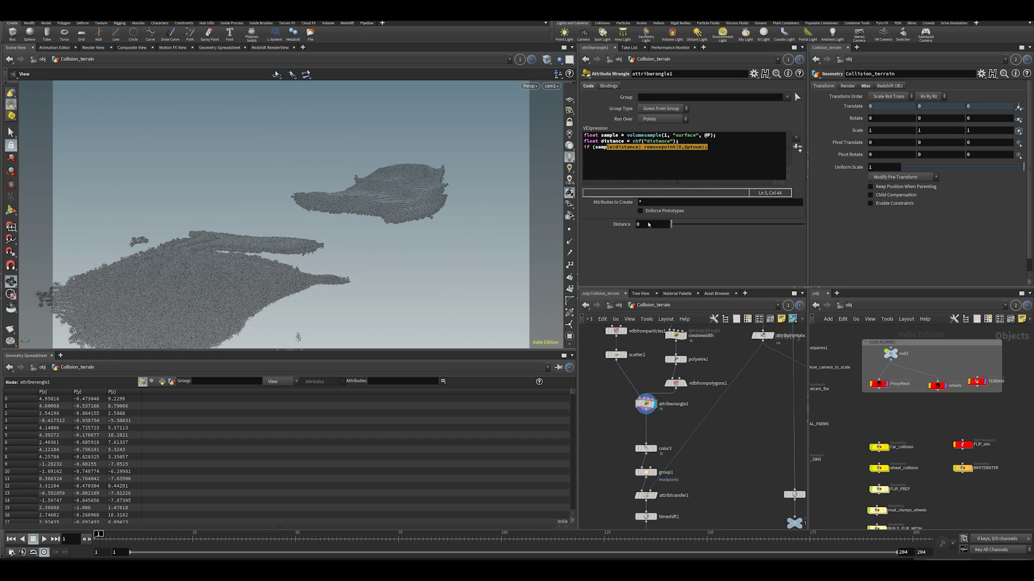
pyautogui.moveTo(650, 224); pyautogui.dragTo(607, 226, button='middle')
pyautogui.moveTo(459, 225); pyautogui.dragTo(663, 283, button='middle')
pyautogui.hotkey('ctrl', 'z')
pyautogui.moveTo(646, 237); pyautogui.dragTo(621, 236, button='middle')
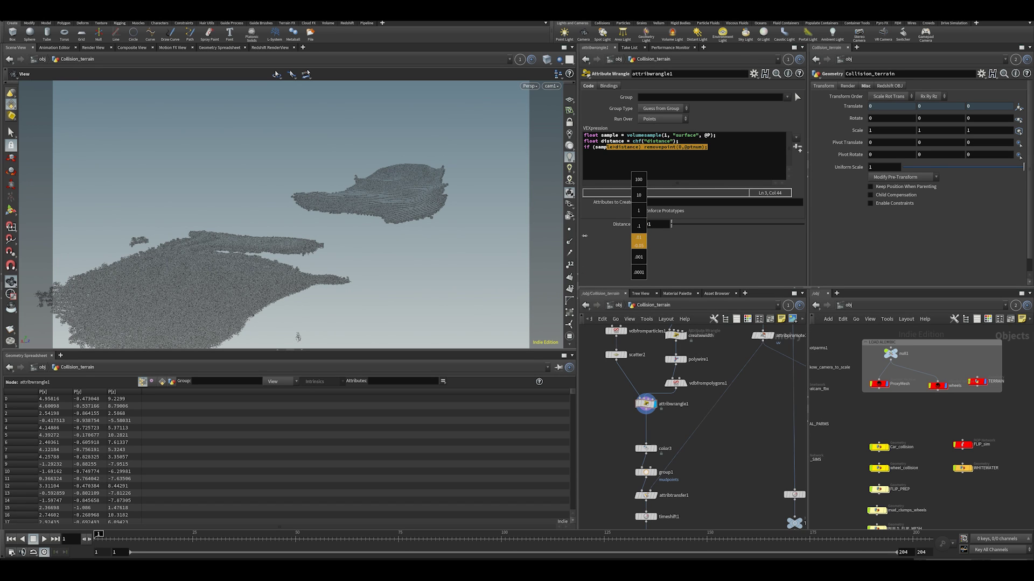
pyautogui.moveTo(458, 228); pyautogui.dragTo(385, 172, button='middle')
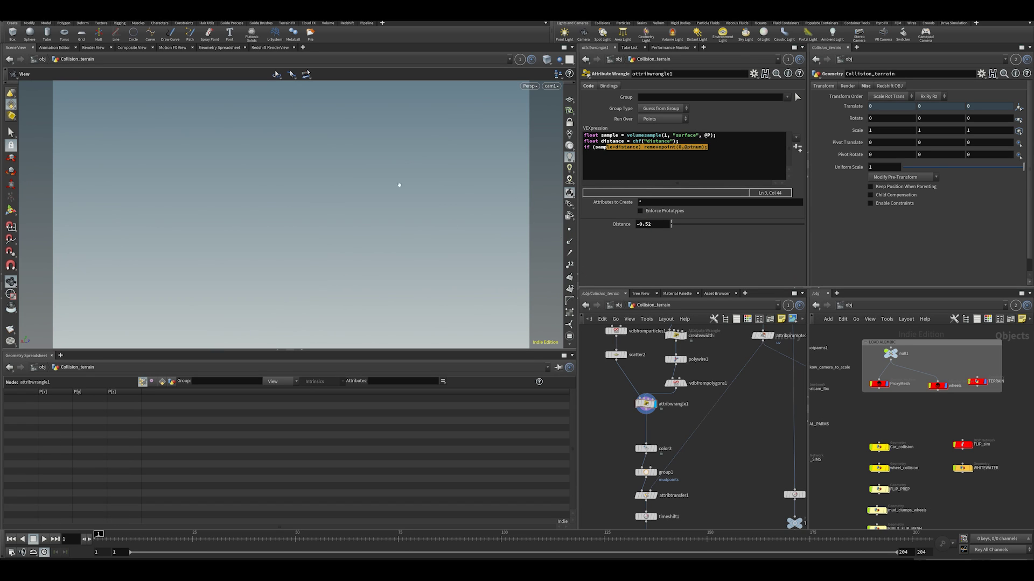
pyautogui.hotkey('ctrl', 'z')
# Step: Try lowering the middle point of creatwwidth's Width ramp to 0, and undo the change
pyautogui.moveTo(624, 383); pyautogui.dragTo(648, 440, button='middle')
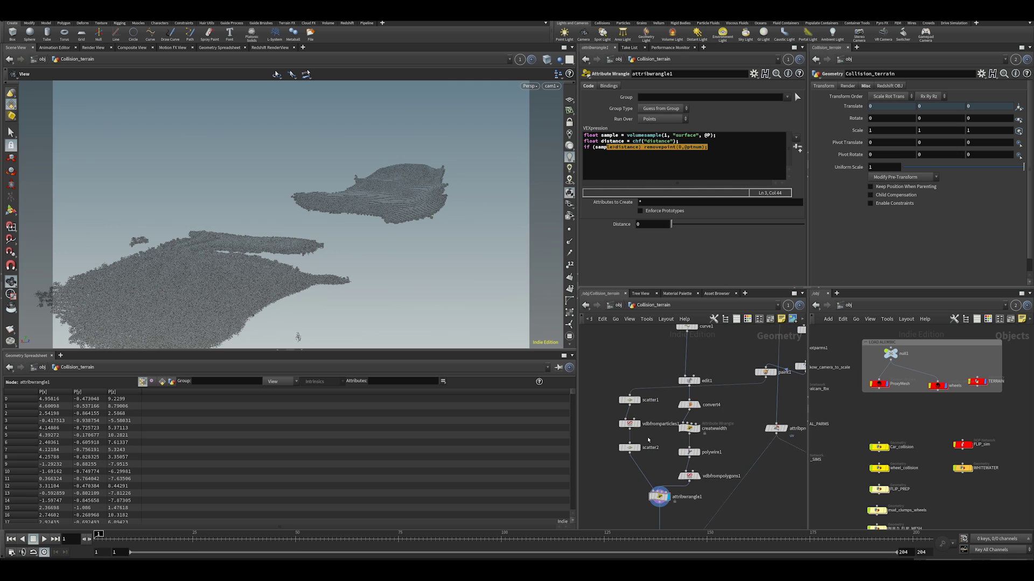
pyautogui.moveTo(671, 318); pyautogui.dragTo(659, 373, button='middle')
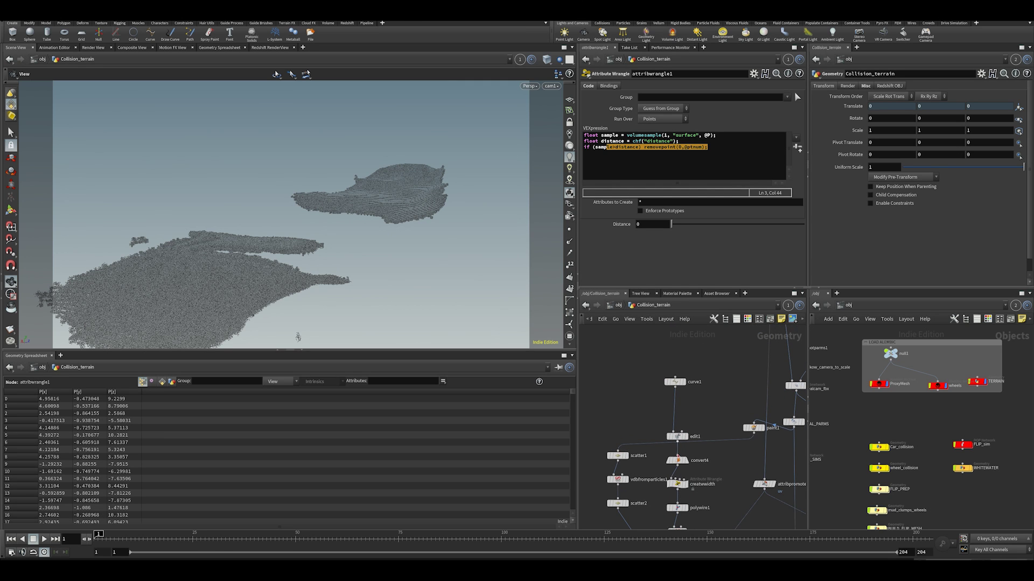
pyautogui.click(677, 483)
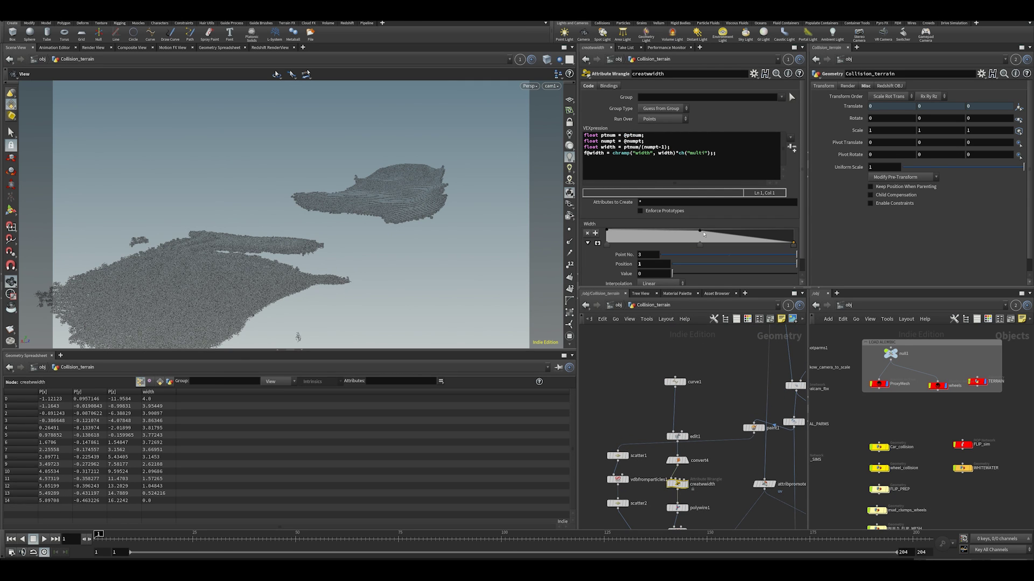
pyautogui.moveTo(700, 233); pyautogui.dragTo(695, 244)
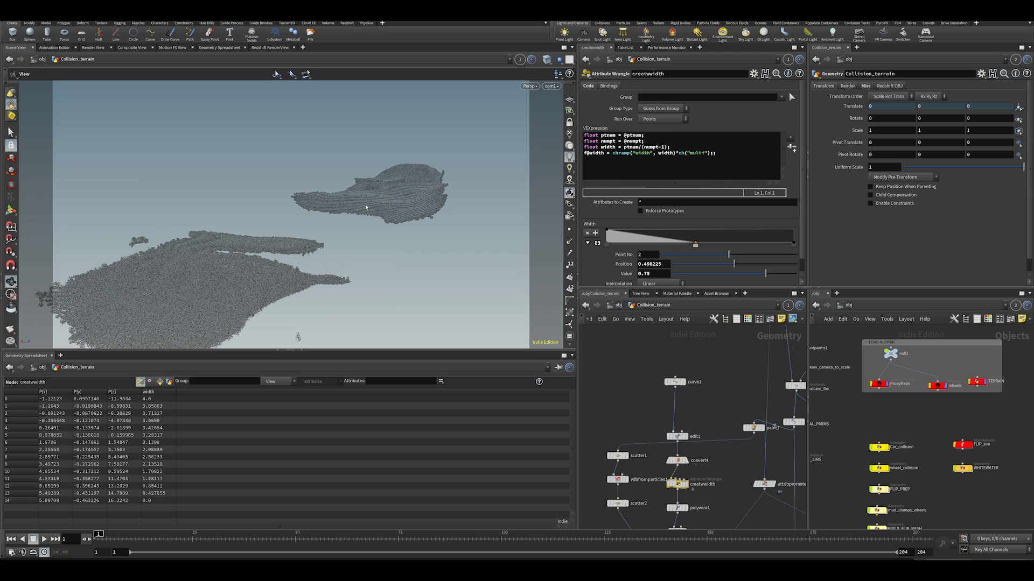
pyautogui.hotkey('ctrl', 'z')
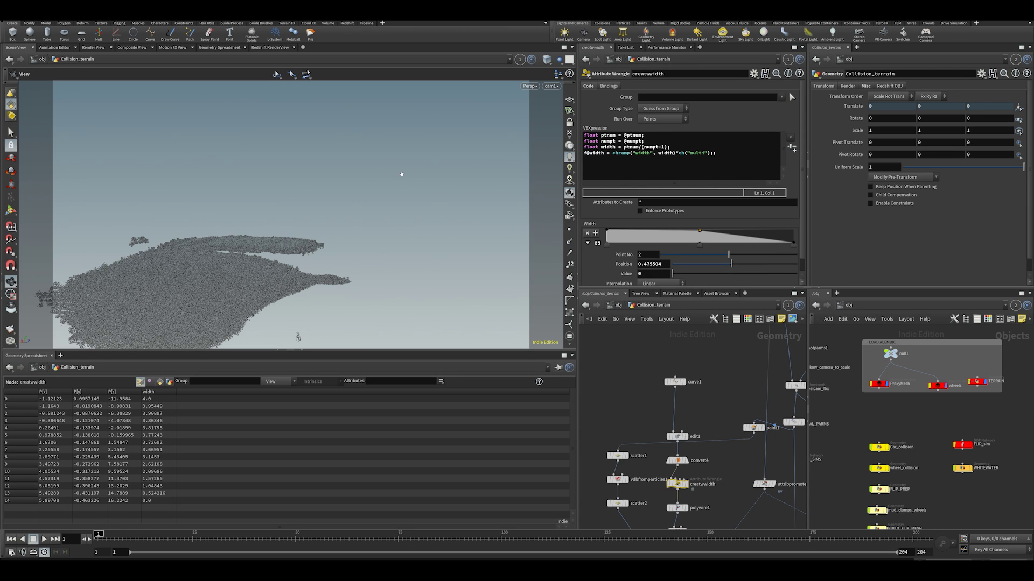
# Step: Display color3 with the red mud points, followed by group1 with its mudpoints group settings
pyautogui.moveTo(721, 454); pyautogui.dragTo(691, 342, button='middle')
pyautogui.moveTo(668, 498); pyautogui.dragTo(664, 438, button='middle')
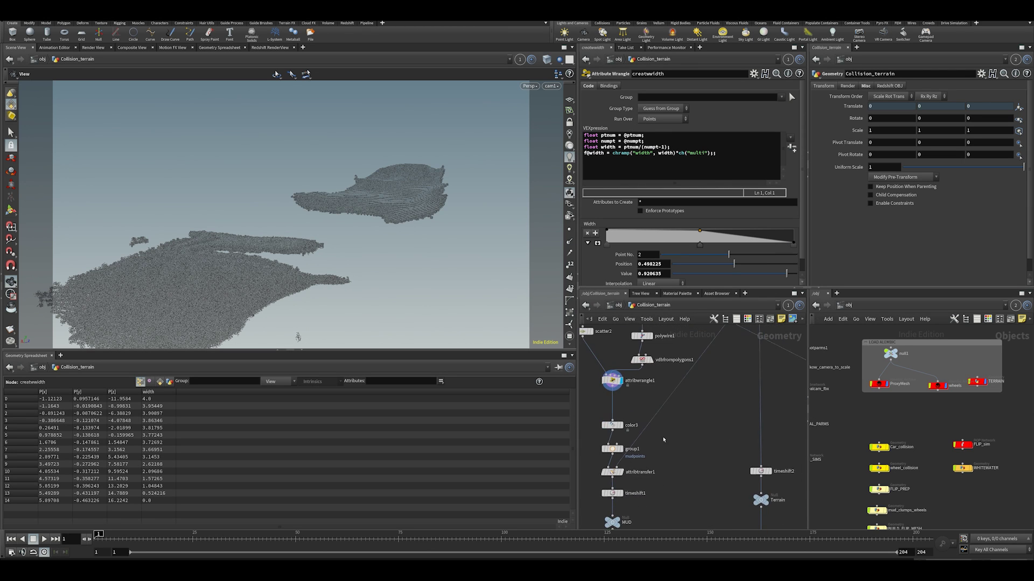
pyautogui.moveTo(724, 522); pyautogui.dragTo(718, 454, button='middle')
pyautogui.moveTo(643, 416); pyautogui.dragTo(675, 454, button='middle')
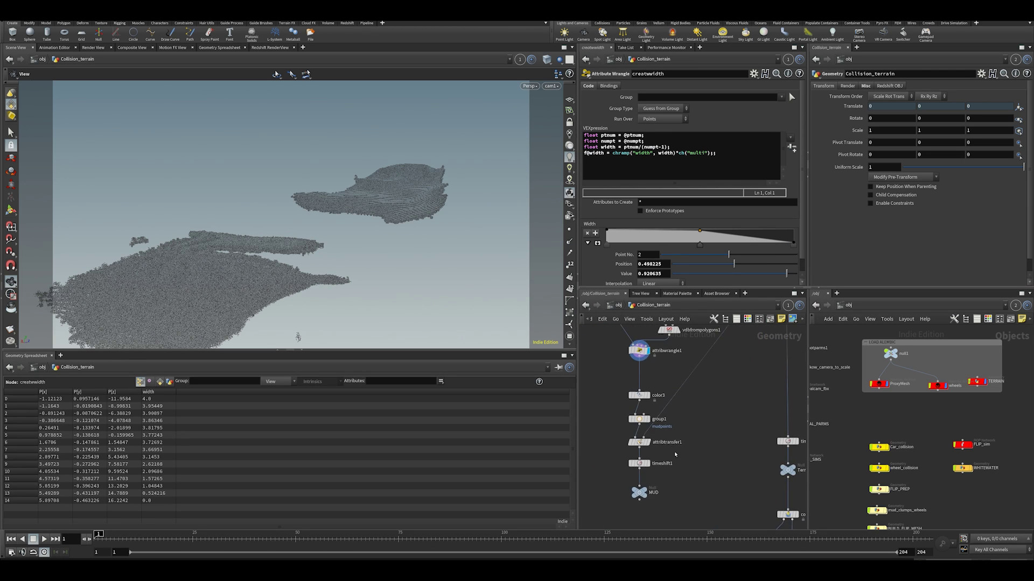
pyautogui.click(648, 395)
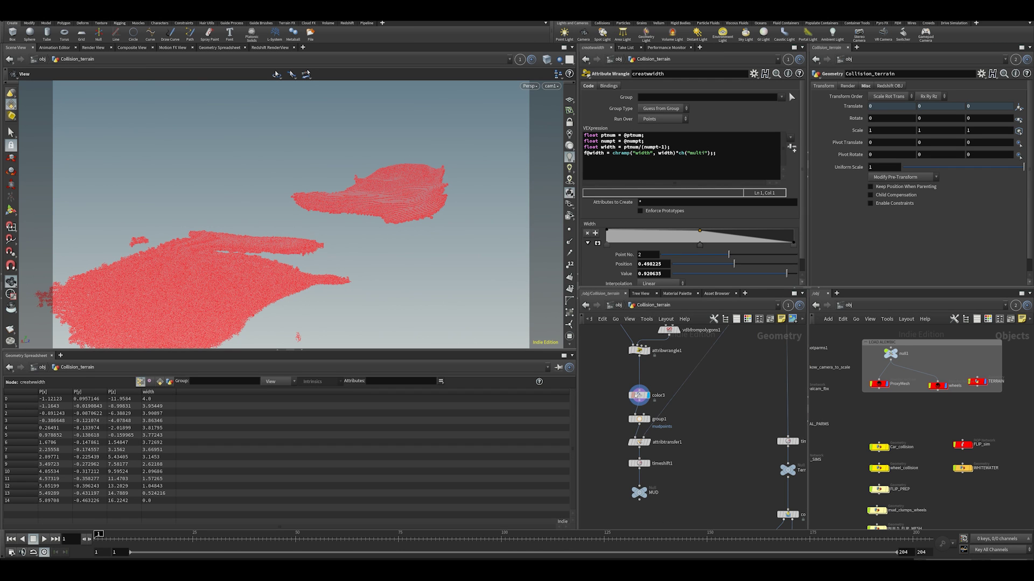
pyautogui.click(642, 419)
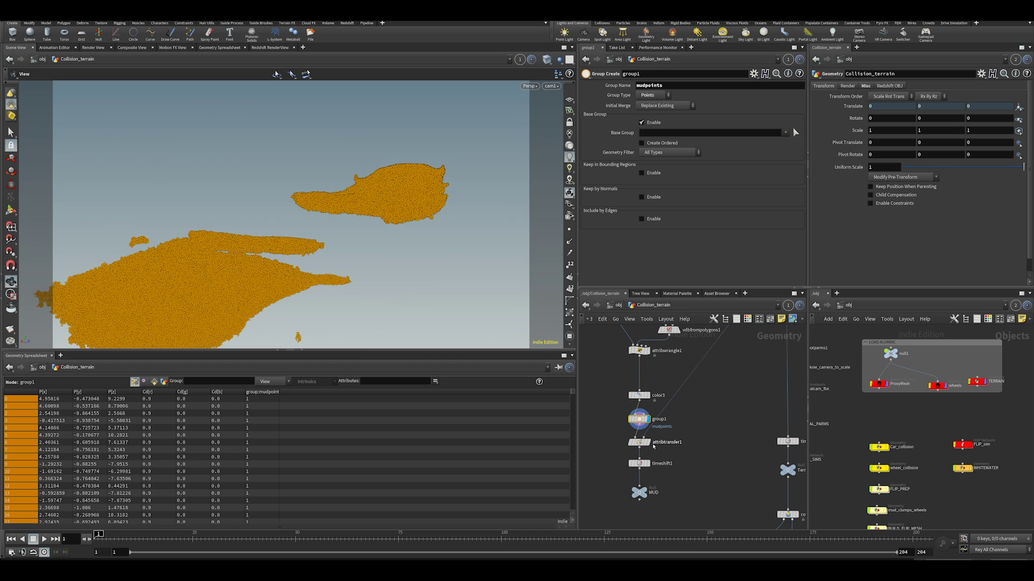
# Step: Display attribtransfer1 with its point attribute settings for Cd and uv
pyautogui.scroll(3, 639, 442)
pyautogui.click(646, 442)
pyautogui.click(633, 441)
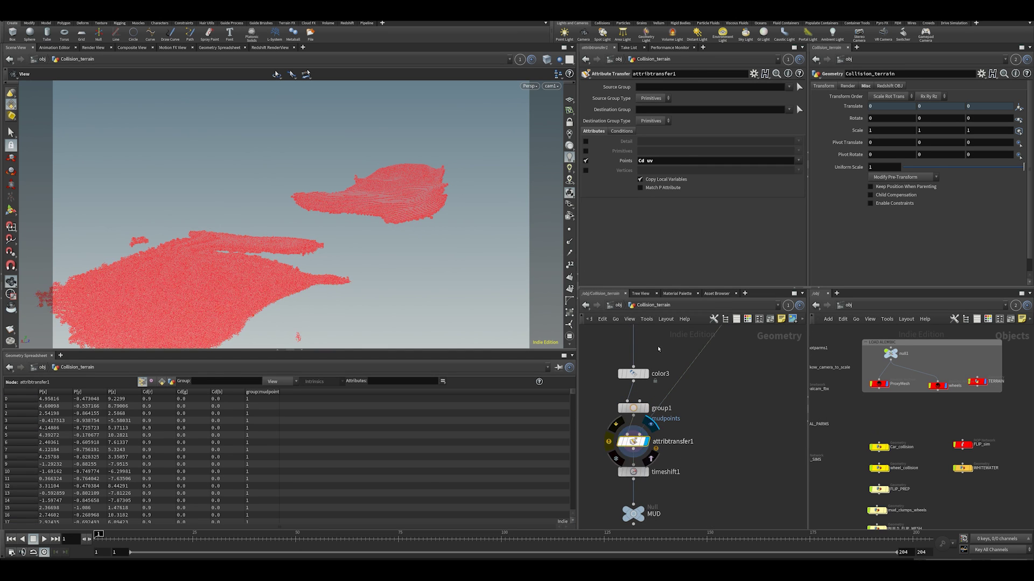
# Step: Trace attribtransfer1's second input up to attribpromote1, display that terrain source, and return to the end of the mud branch
pyautogui.scroll(-4, 675, 489)
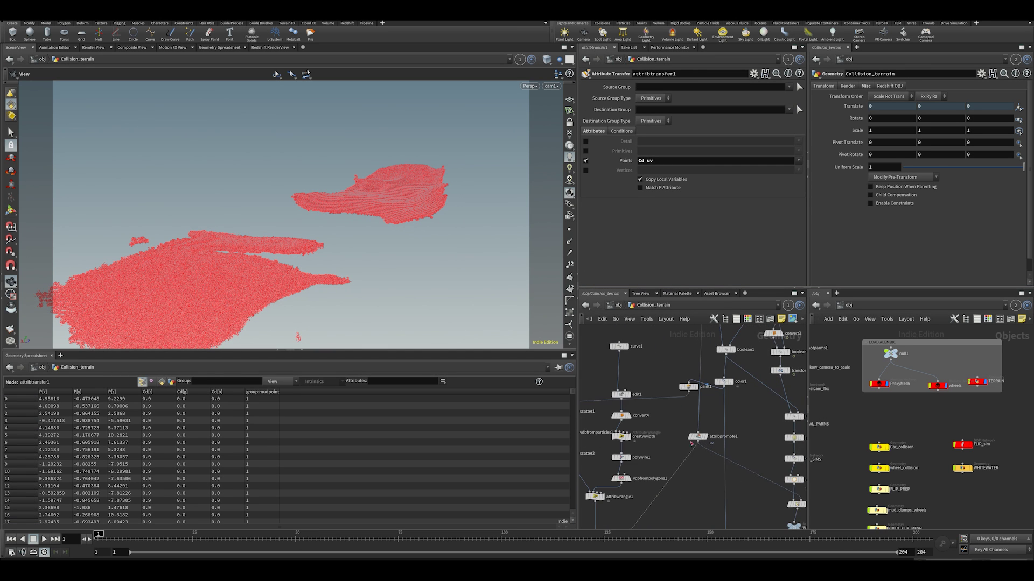
pyautogui.click(694, 440)
pyautogui.scroll(4, 684, 358)
pyautogui.middleClick(672, 380)
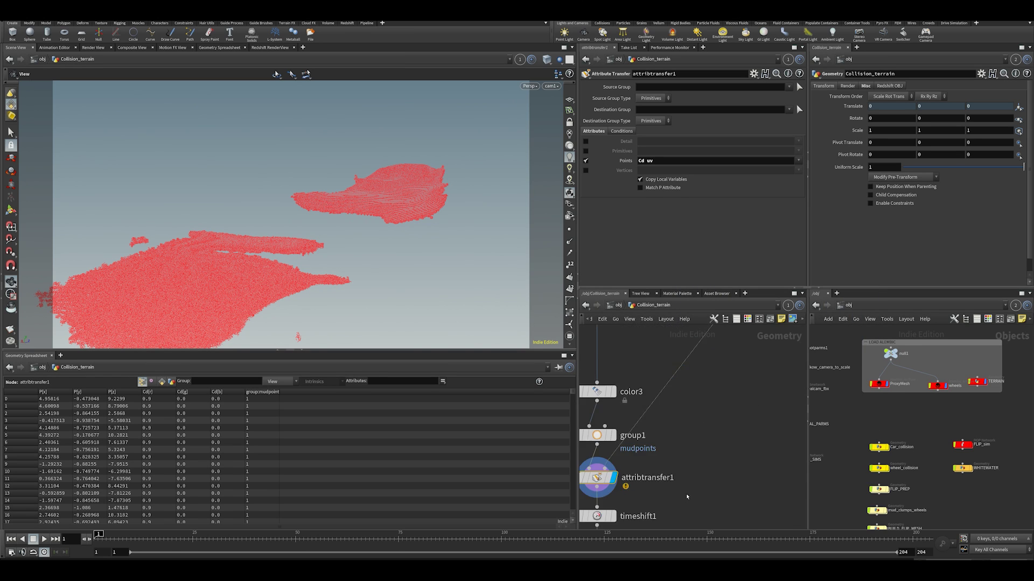
pyautogui.scroll(-4, 717, 404)
pyautogui.click(738, 395)
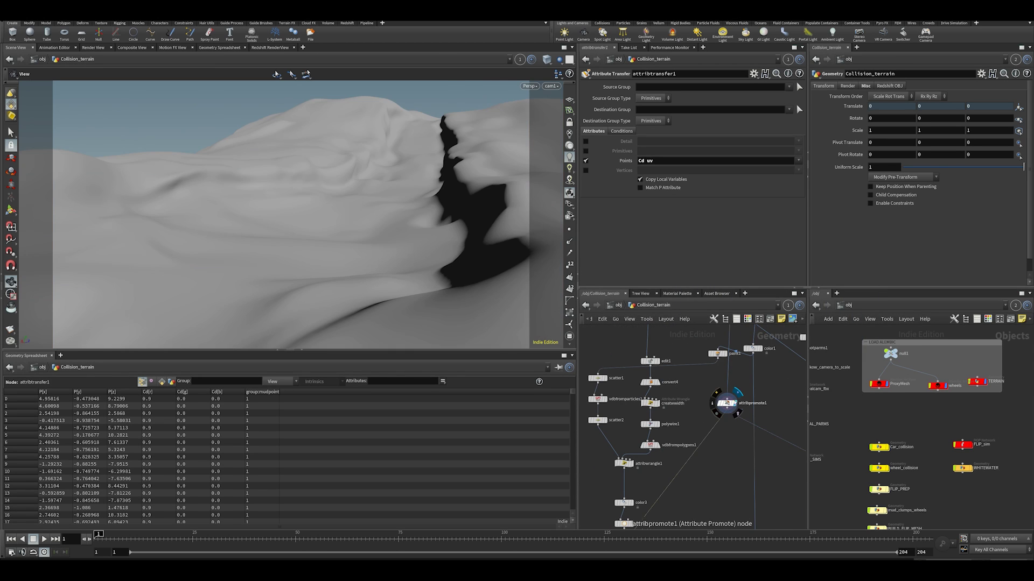
pyautogui.moveTo(725, 401); pyautogui.dragTo(723, 307, button='middle')
pyautogui.scroll(4, 646, 403)
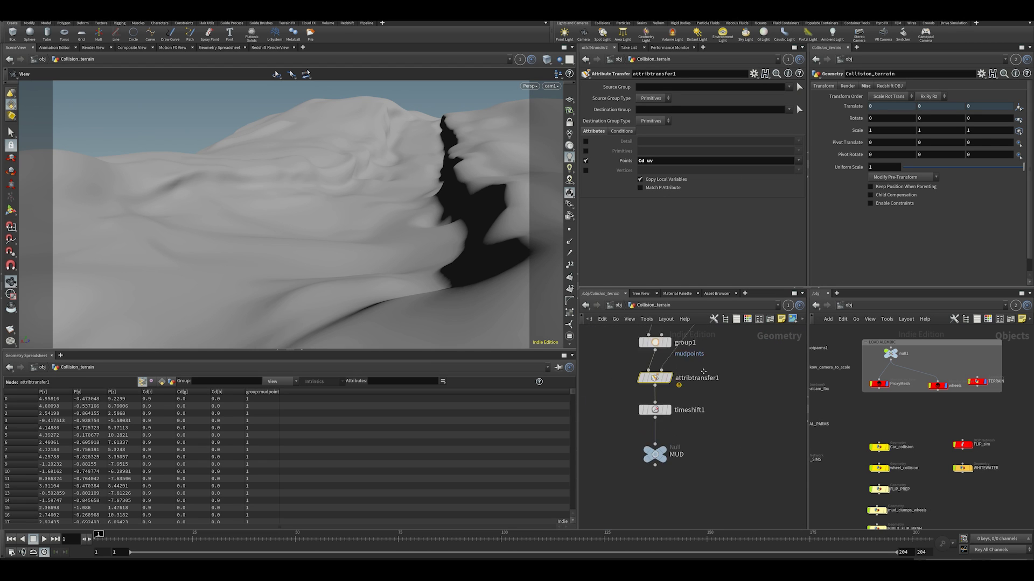
# Step: Display timeshift1 at the end of the mud branch with its Time Shift settings
pyautogui.click(674, 398)
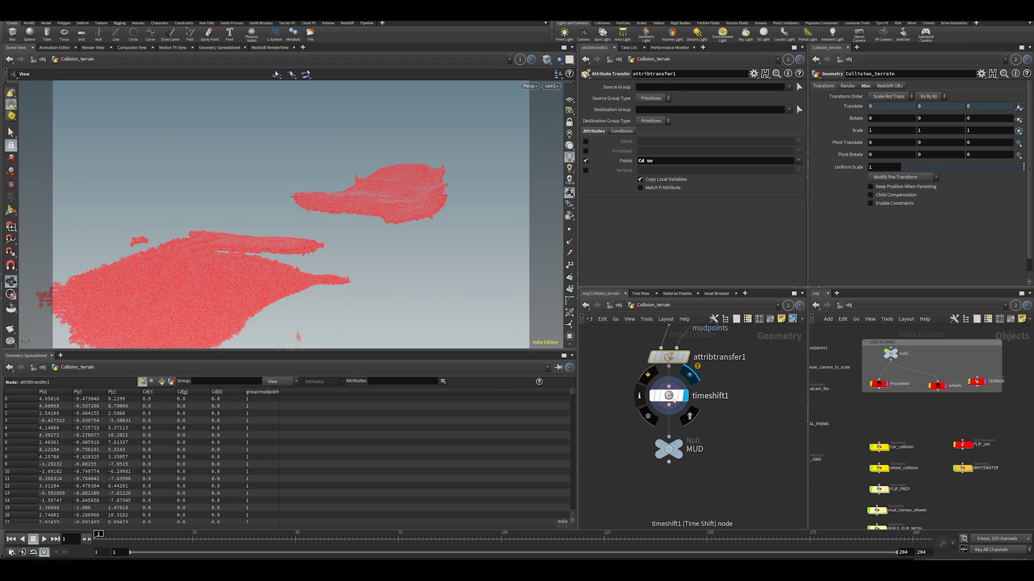
pyautogui.click(670, 398)
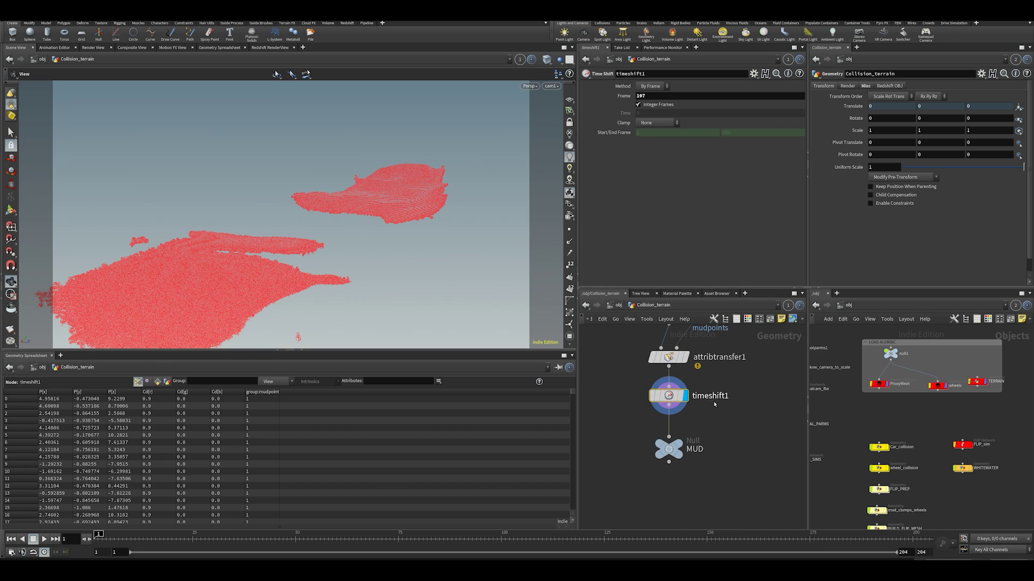
# Step: Display the Watermesh water points and examine attribtransfer2's point attribute settings, followed by the Watermesh null
pyautogui.scroll(-5, 658, 448)
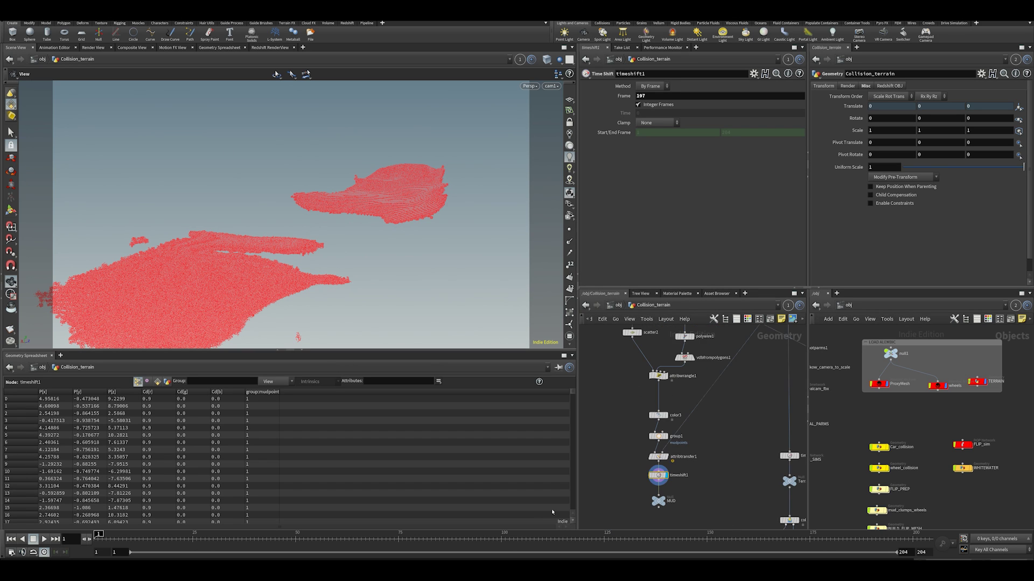
pyautogui.moveTo(739, 460); pyautogui.dragTo(650, 439, button='middle')
pyautogui.moveTo(708, 381); pyautogui.dragTo(668, 464, button='middle')
pyautogui.scroll(4, 716, 470)
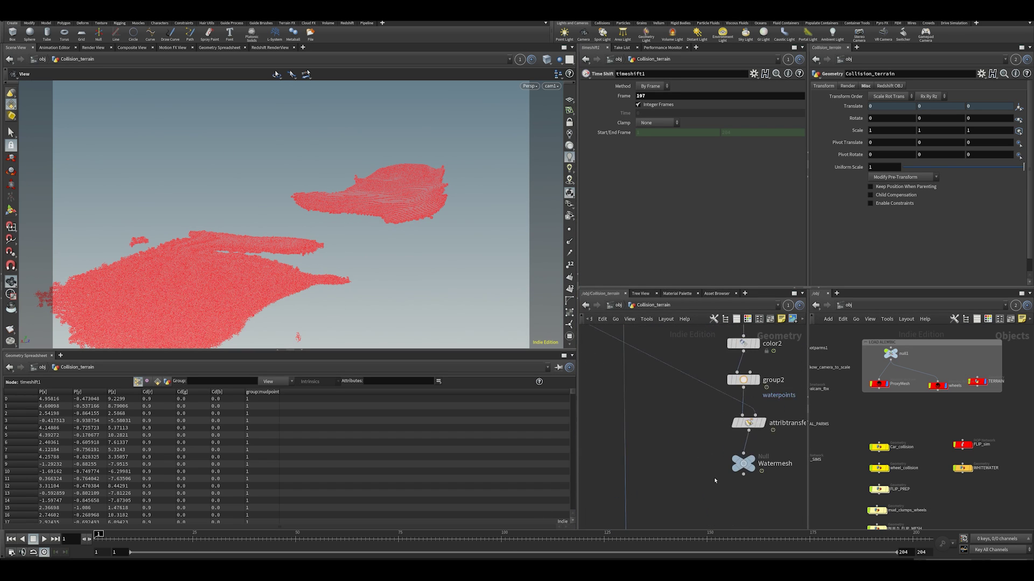
pyautogui.scroll(-1, 716, 470)
pyautogui.moveTo(713, 497); pyautogui.dragTo(692, 381, button='middle')
pyautogui.scroll(-3, 699, 442)
pyautogui.click(719, 381)
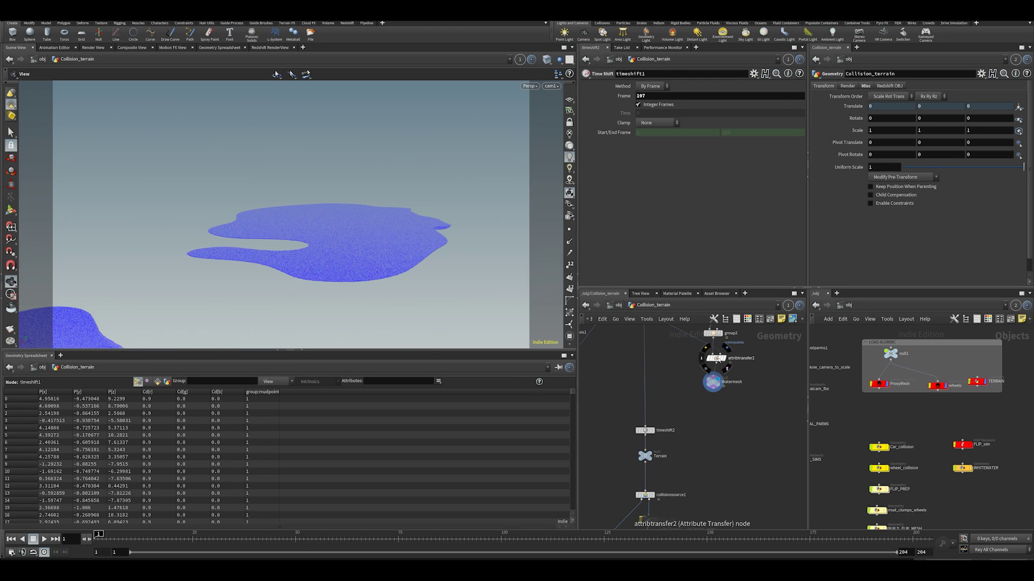
pyautogui.click(716, 358)
pyautogui.moveTo(724, 406); pyautogui.dragTo(734, 455, button='middle')
pyautogui.scroll(2, 725, 415)
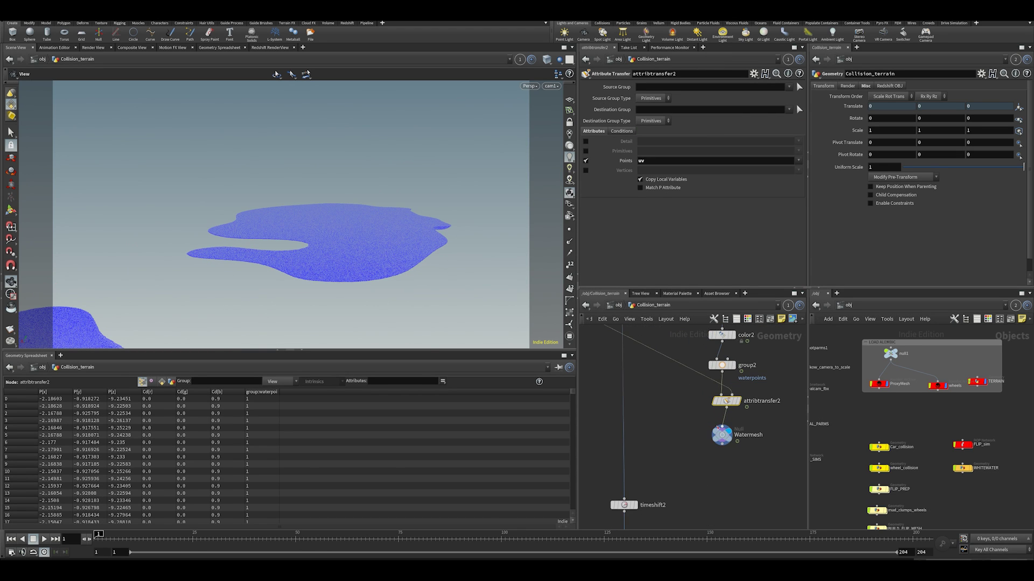
pyautogui.click(713, 382)
pyautogui.middleClick(712, 381)
# Step: Trace the network up to object_merge1 and display the imported terrain
pyautogui.scroll(-5, 673, 355)
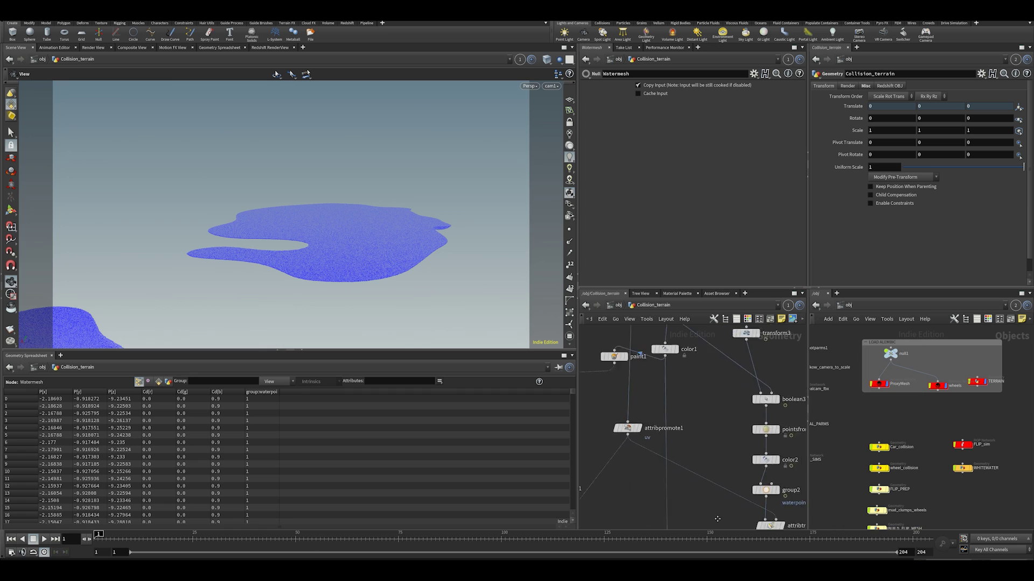
pyautogui.scroll(2, 673, 356)
pyautogui.moveTo(673, 355); pyautogui.dragTo(656, 448, button='middle')
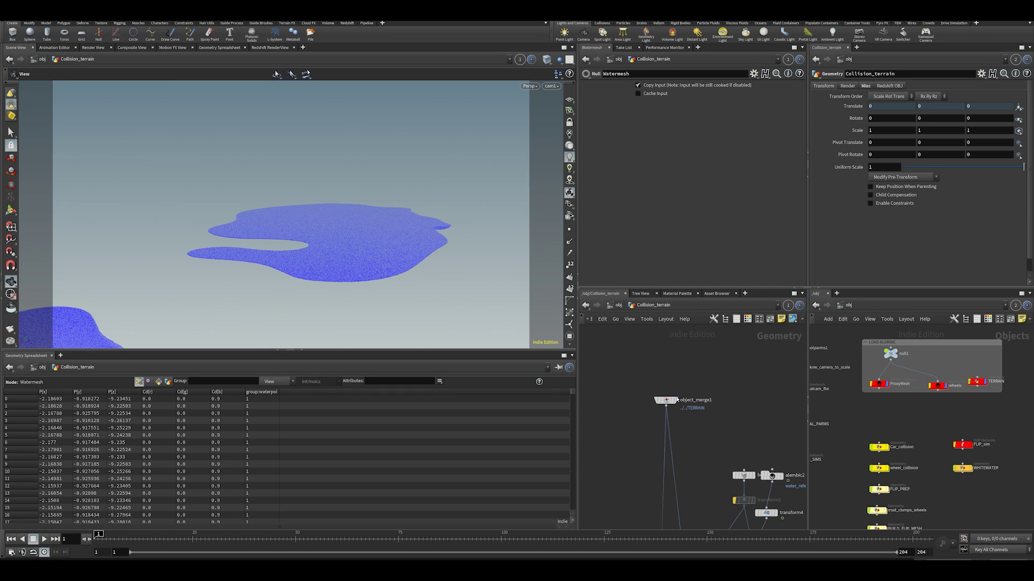
pyautogui.click(675, 400)
# Step: Connect a UV Quick Shade node to object_merge1, display it to preview the terrain's UVs, and delete the node
pyautogui.press('Tab')
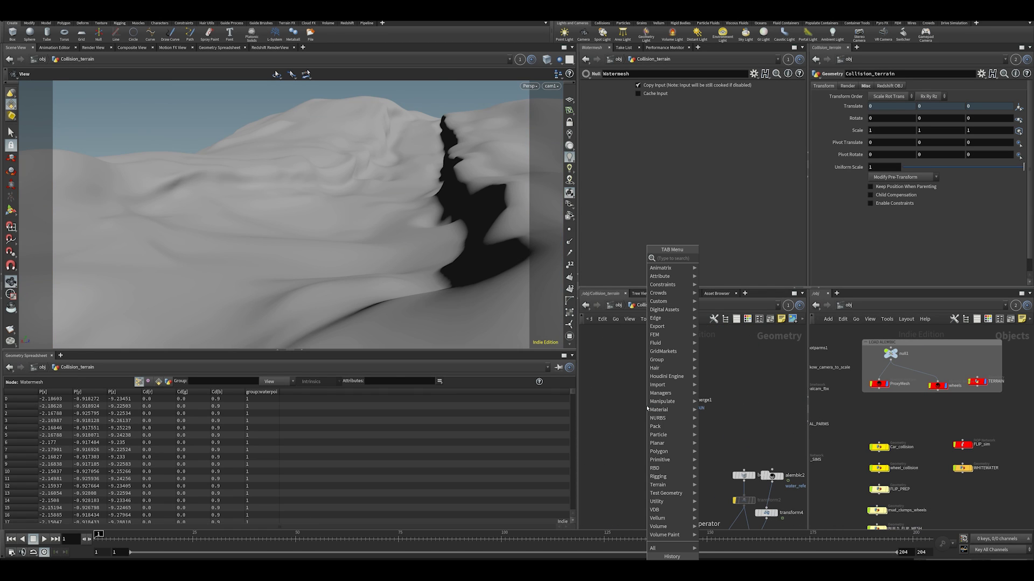
pyautogui.write('uvq')
pyautogui.click(715, 259)
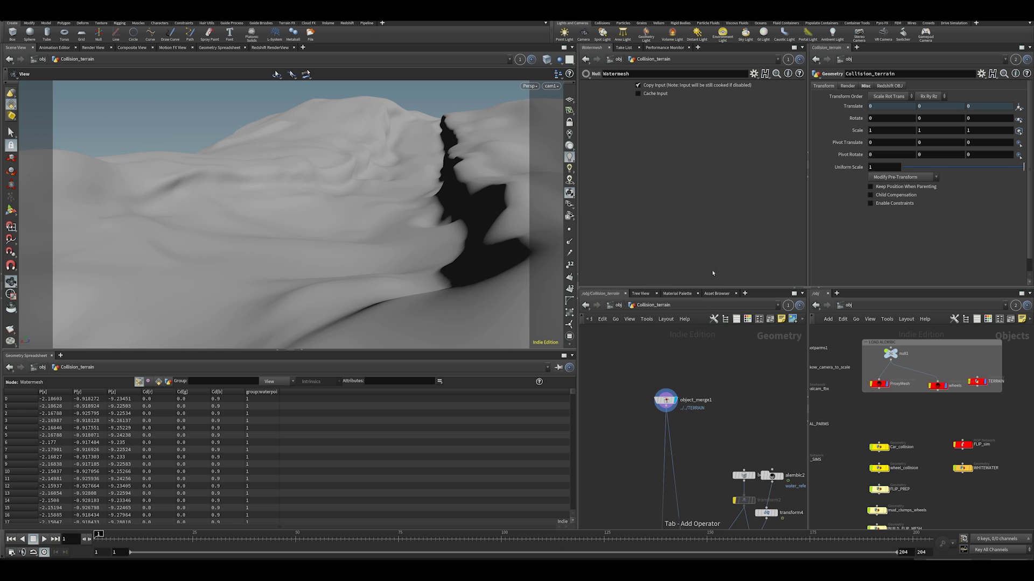
pyautogui.click(638, 441)
pyautogui.moveTo(666, 410); pyautogui.dragTo(638, 435)
pyautogui.click(647, 441)
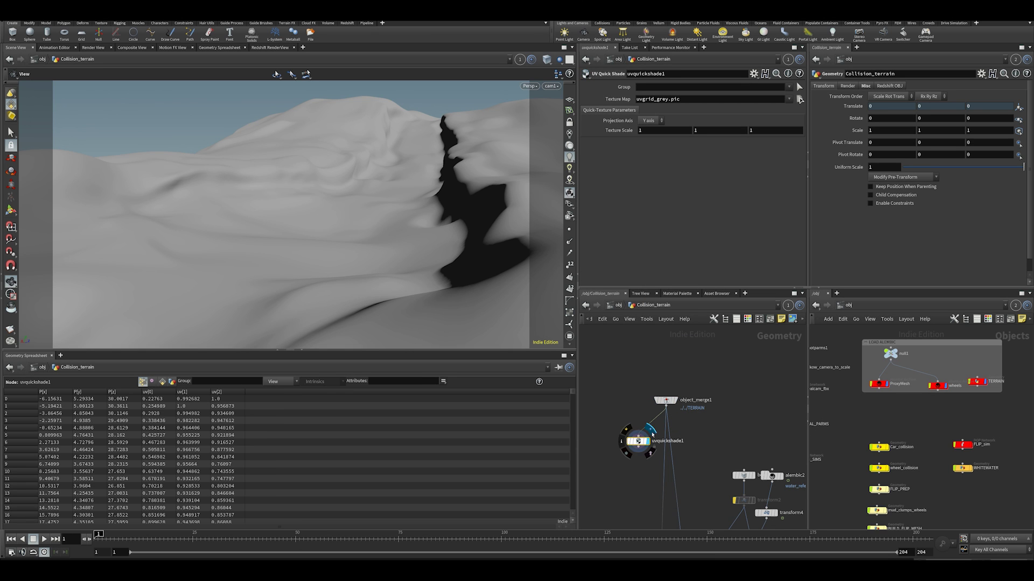
pyautogui.moveTo(601, 477)
pyautogui.mouseDown()
pyautogui.moveTo(617, 411)
pyautogui.moveTo(650, 415)
pyautogui.mouseUp()
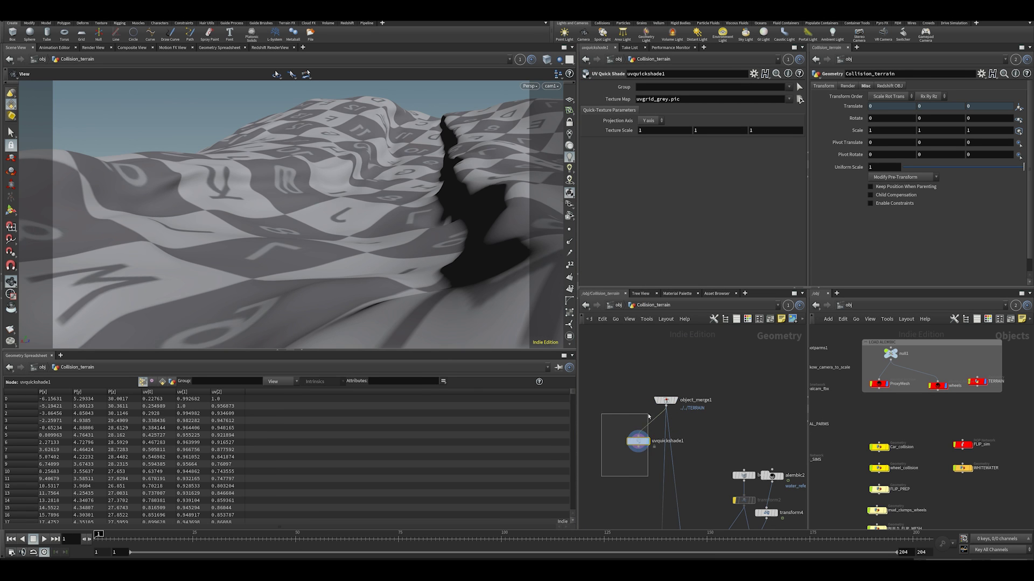
pyautogui.press('Delete')
# Step: Display timeshift2 above the Terrain null with its Time Shift settings
pyautogui.moveTo(658, 426); pyautogui.dragTo(621, 356, button='middle')
pyautogui.moveTo(626, 508); pyautogui.dragTo(679, 372, button='middle')
pyautogui.scroll(-2, 719, 360)
pyautogui.moveTo(722, 496); pyautogui.dragTo(710, 381, button='middle')
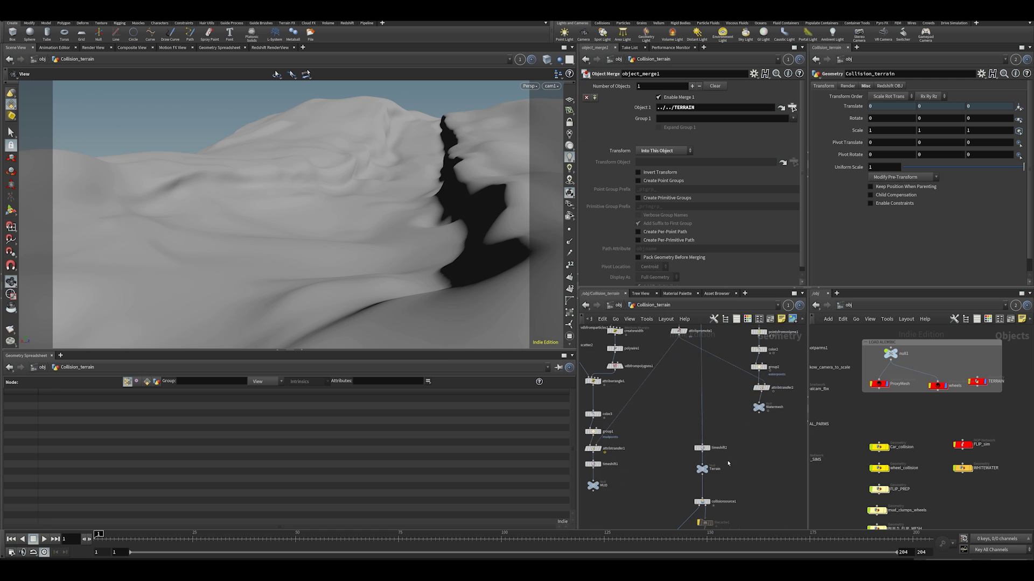
pyautogui.scroll(2, 728, 463)
pyautogui.click(708, 436)
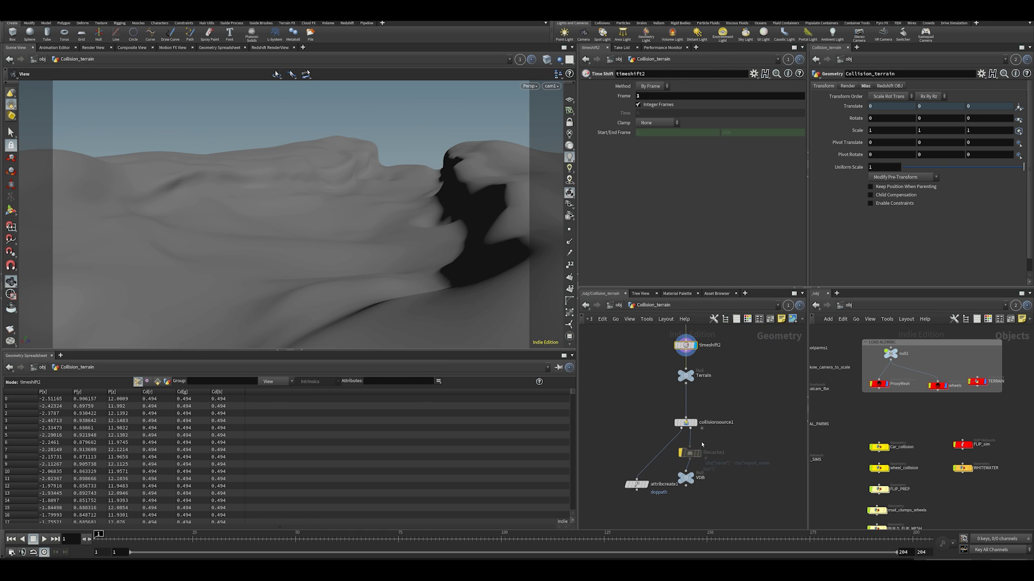
# Step: Display the VDB null and examine collisionsource1's volume settings and the whole terrain collision volume
pyautogui.click(693, 479)
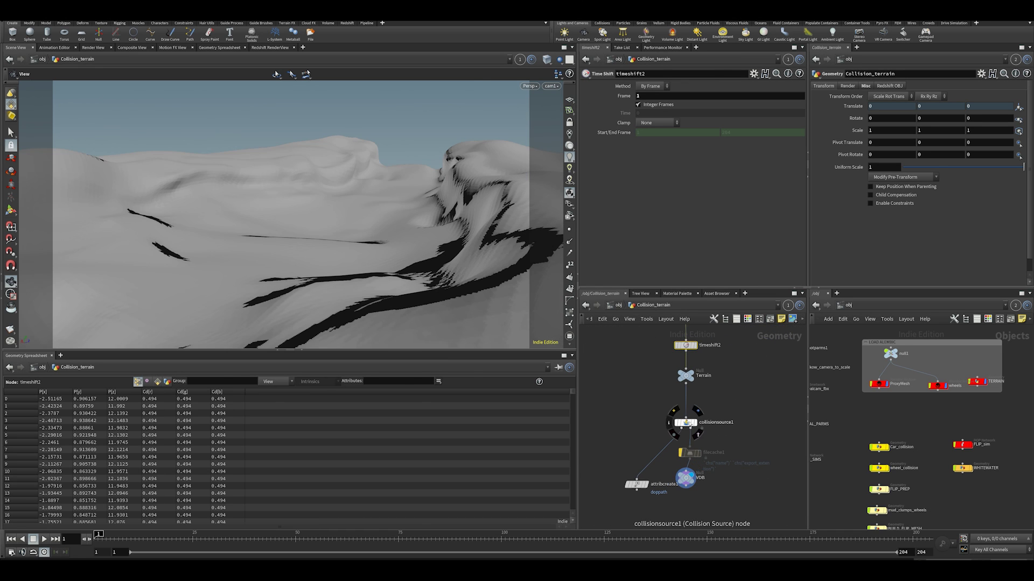
pyautogui.click(686, 423)
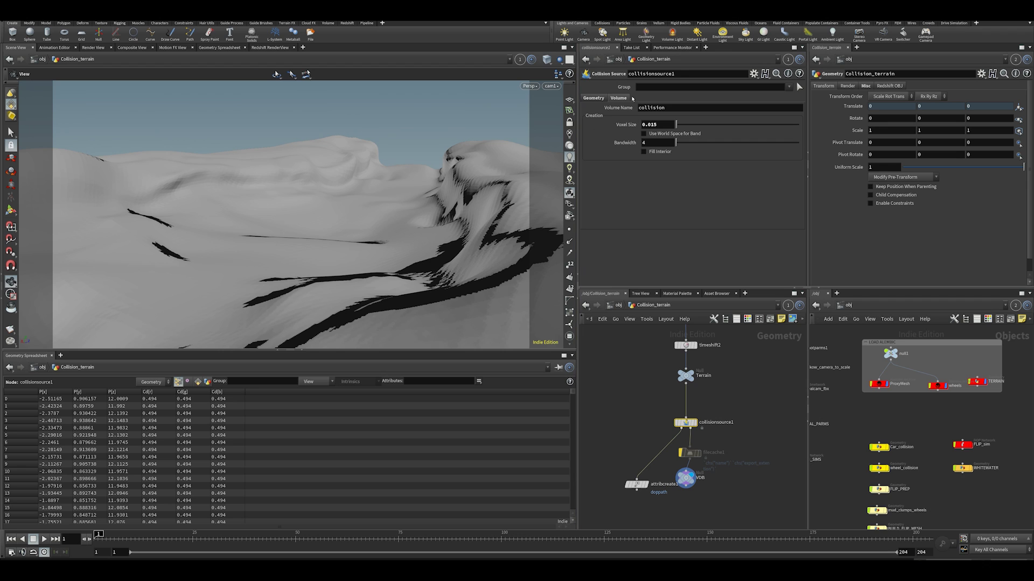
pyautogui.keyDown('alt'); pyautogui.moveTo(415, 156); pyautogui.dragTo(317, 183); pyautogui.keyUp('alt')
pyautogui.scroll(-5, 379, 166)
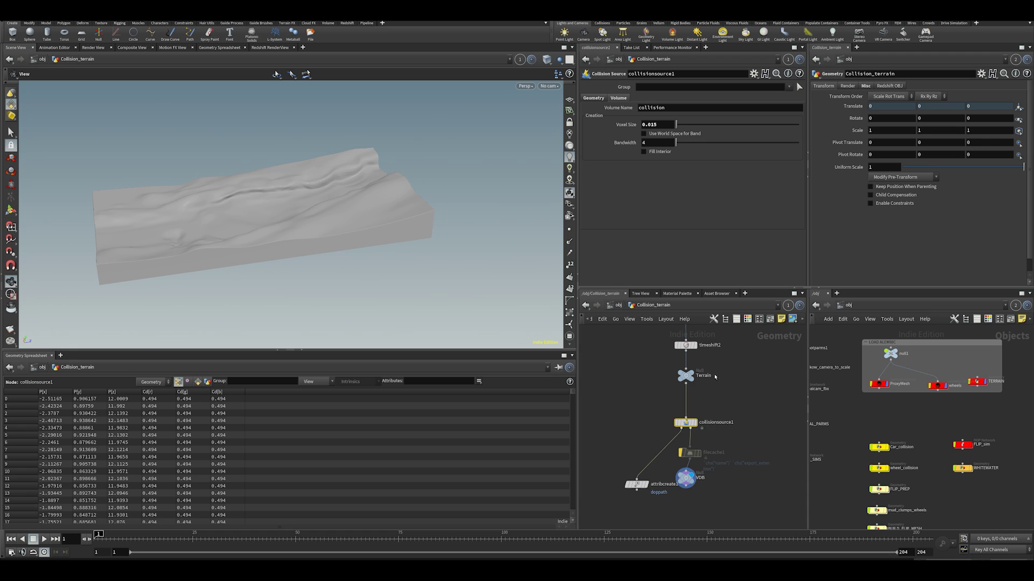
# Step: Leave the Collision_terrain network and open the FLIP_PREP network
pyautogui.scroll(-4, 714, 377)
pyautogui.scroll(3, 698, 375)
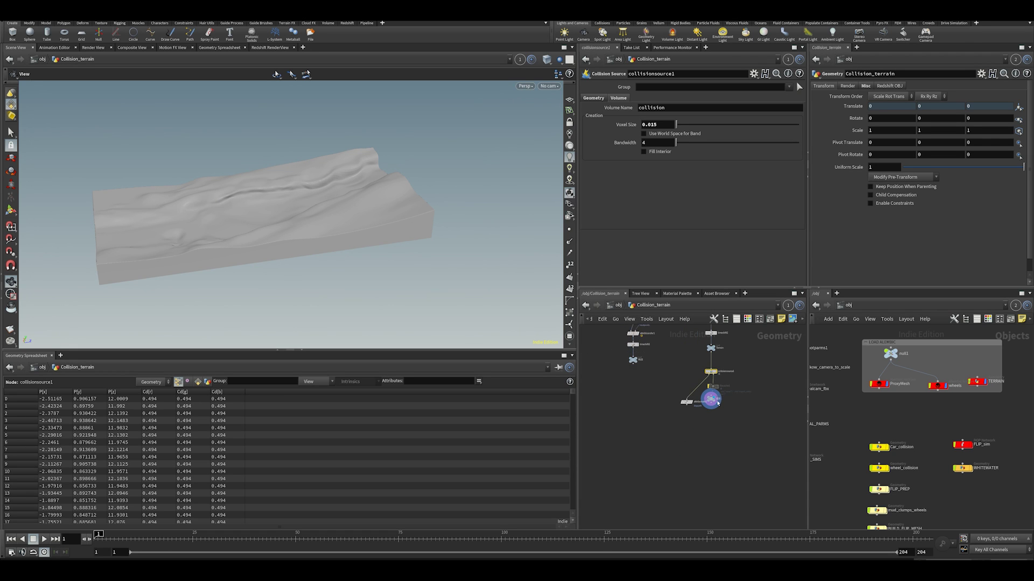
pyautogui.press('u')
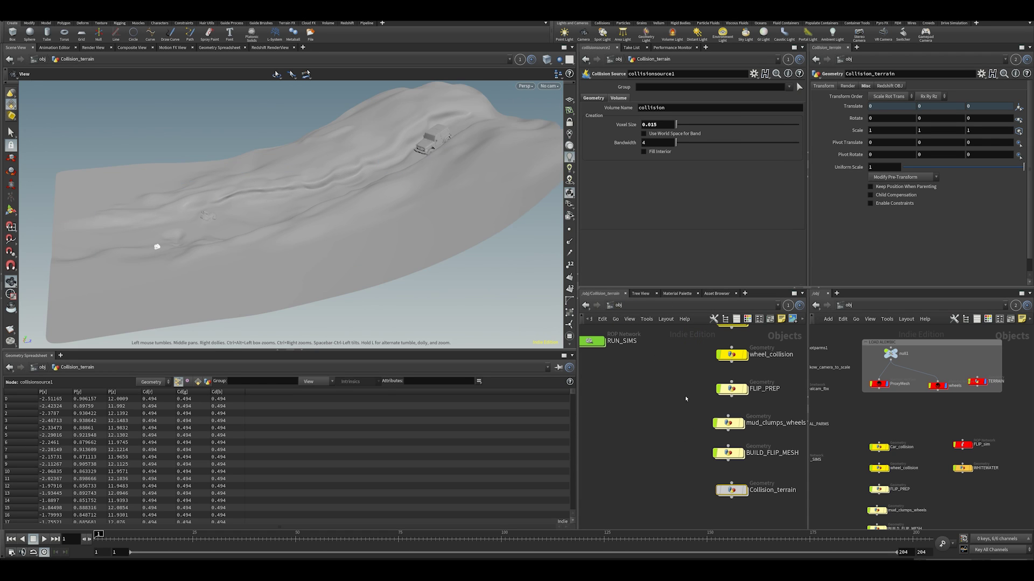
pyautogui.doubleClick(703, 393)
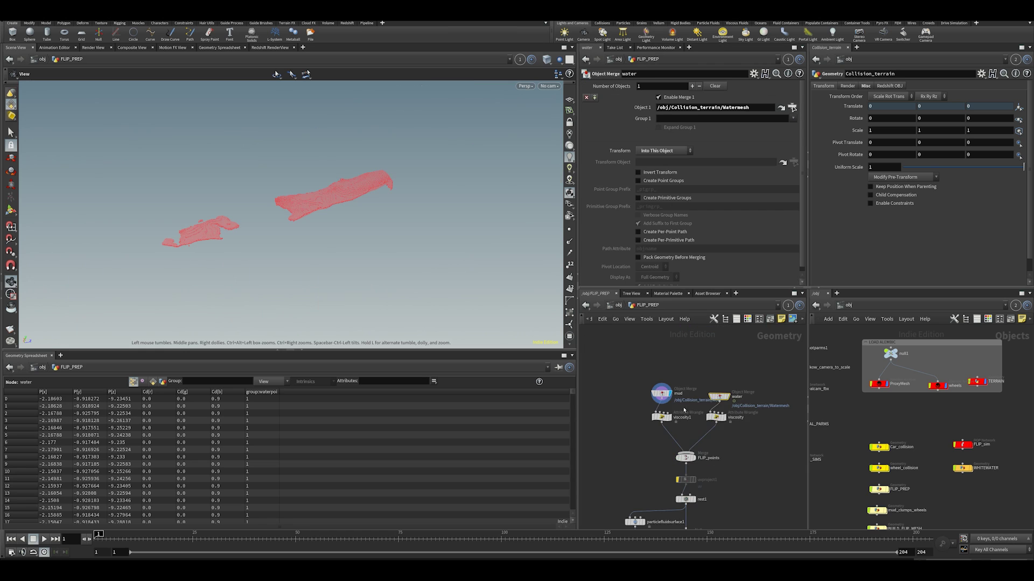
# Step: Look through the sekow_camera_to_scale/cam1 camera in the viewport
pyautogui.scroll(3, 672, 414)
pyautogui.click(550, 86)
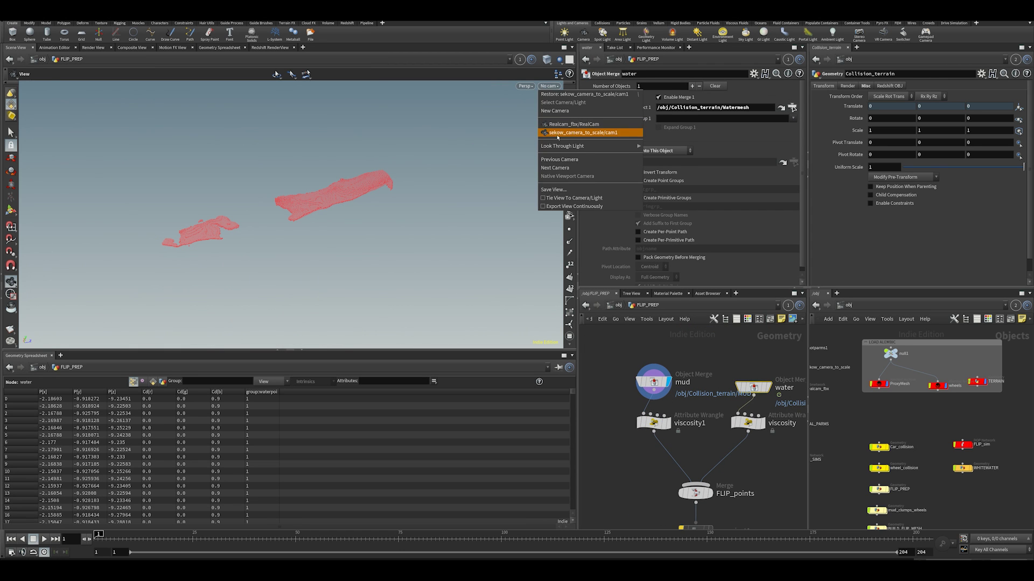
pyautogui.click(592, 133)
pyautogui.scroll(2, 663, 430)
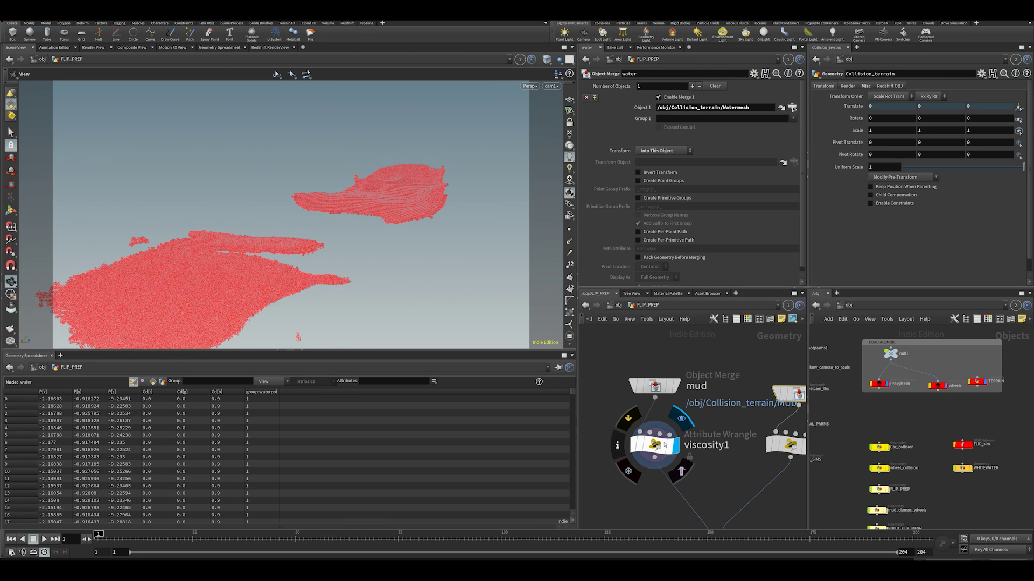
# Step: Select the mud branch's viscosity1 wrangle, widen its parameter pane and examine the random viscosity expression with its Min and Max
pyautogui.click(655, 445)
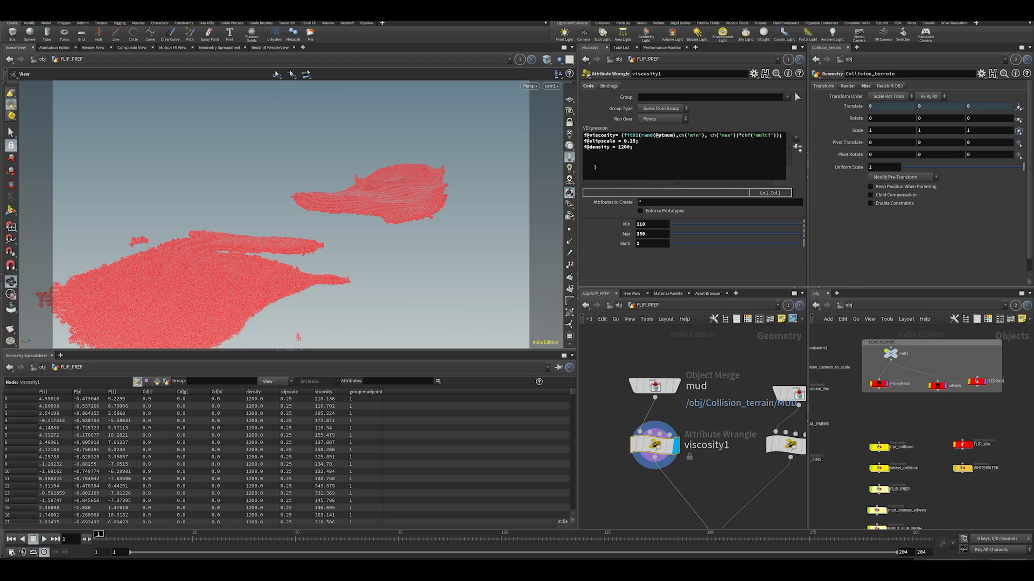
pyautogui.moveTo(577, 164); pyautogui.dragTo(393, 167)
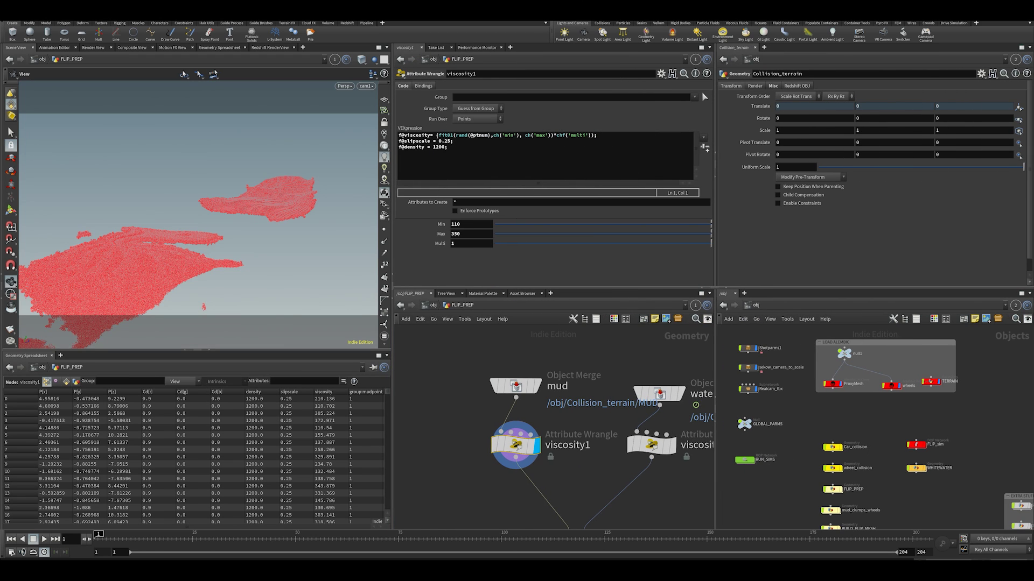
pyautogui.moveTo(450, 135); pyautogui.dragTo(549, 144)
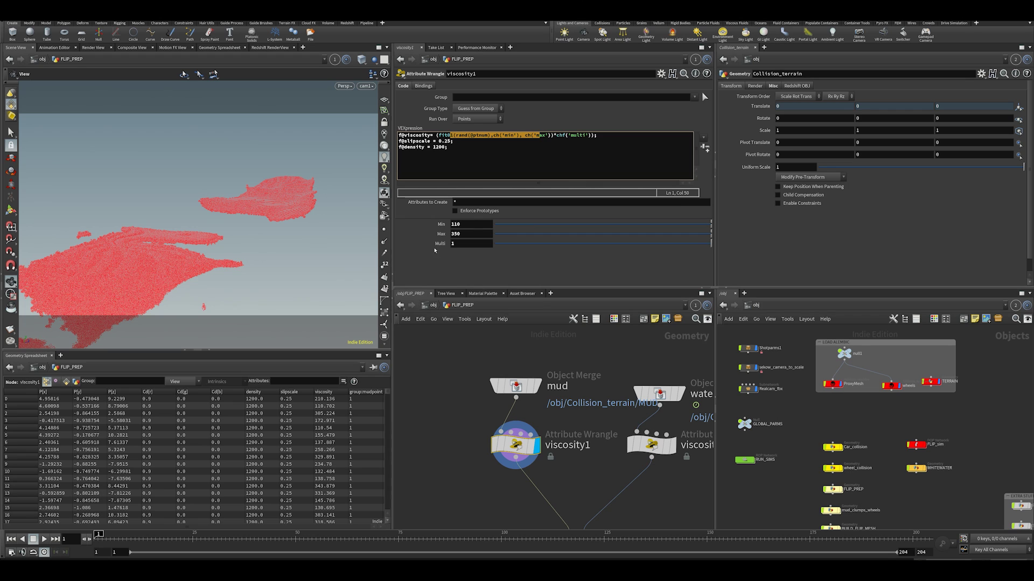
pyautogui.click(475, 223)
pyautogui.press('Tab')
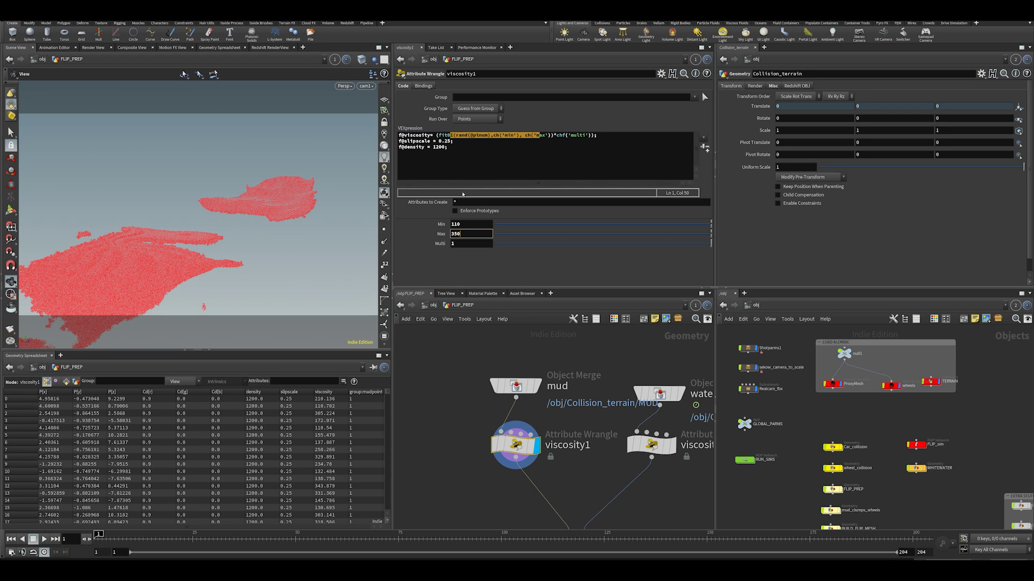
# Step: Examine the slipscale and density lines in the viscosity1 wrangle's VEX code
pyautogui.click(444, 141)
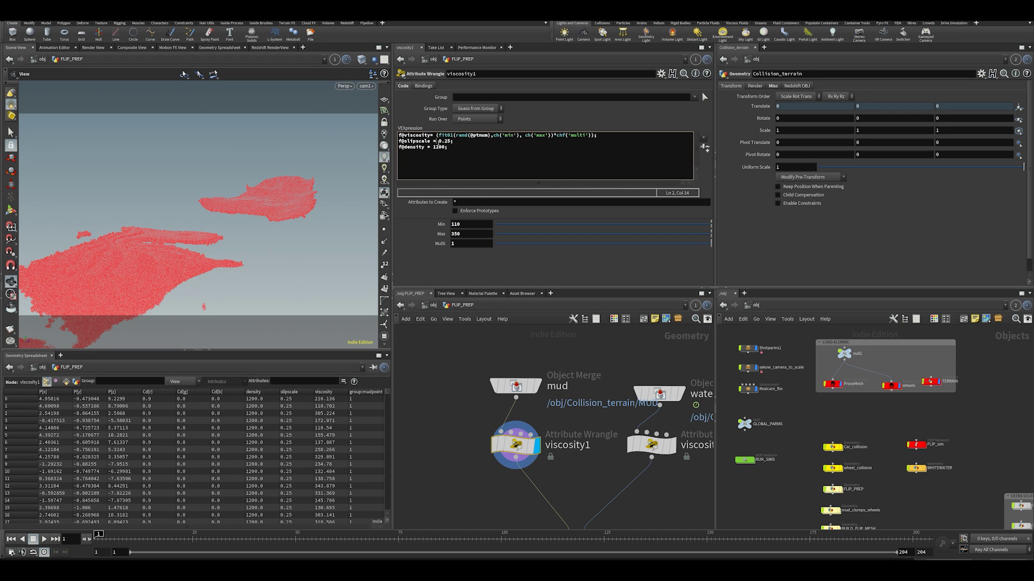
pyautogui.moveTo(413, 147); pyautogui.dragTo(485, 149)
pyautogui.click(470, 148)
pyautogui.click(464, 153)
pyautogui.click(438, 141)
pyautogui.doubleClick(441, 141)
# Step: Examine the water branch's viscosity wrangle code and compare it with the mud branch's viscosity1 wrangle
pyautogui.moveTo(545, 407); pyautogui.dragTo(464, 358, button='middle')
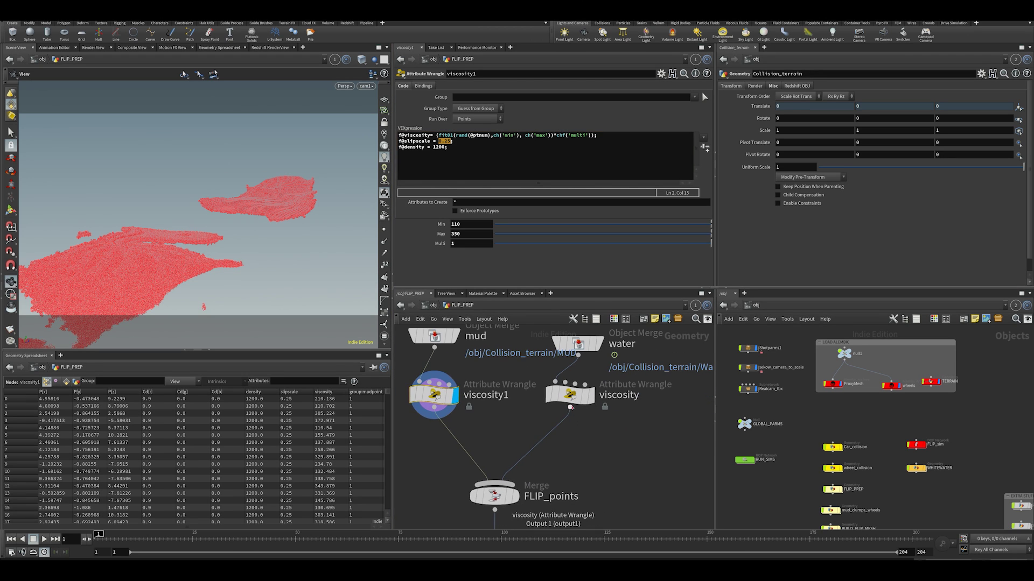
pyautogui.click(571, 397)
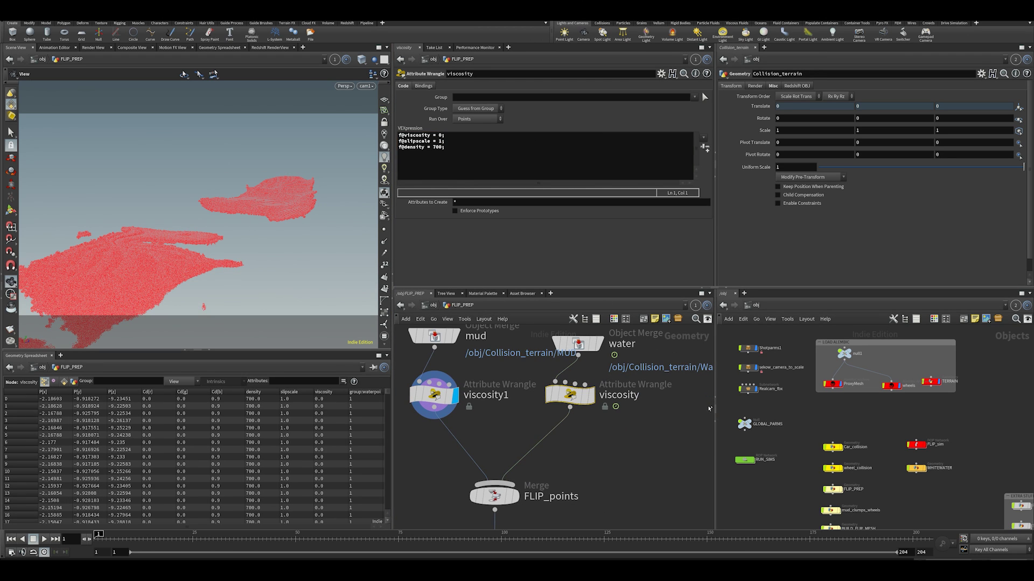
pyautogui.doubleClick(441, 135)
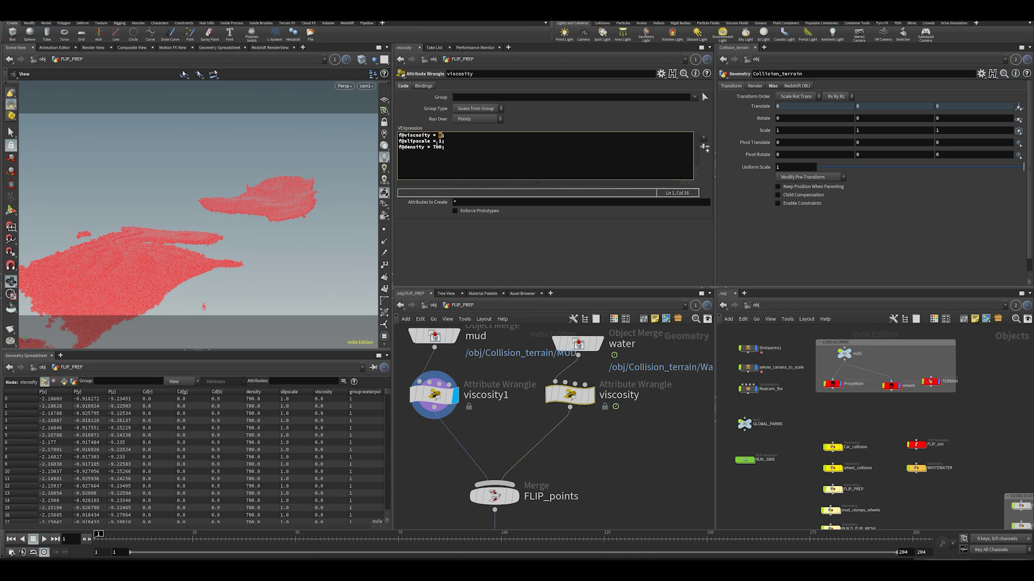
pyautogui.click(443, 141)
pyautogui.click(435, 399)
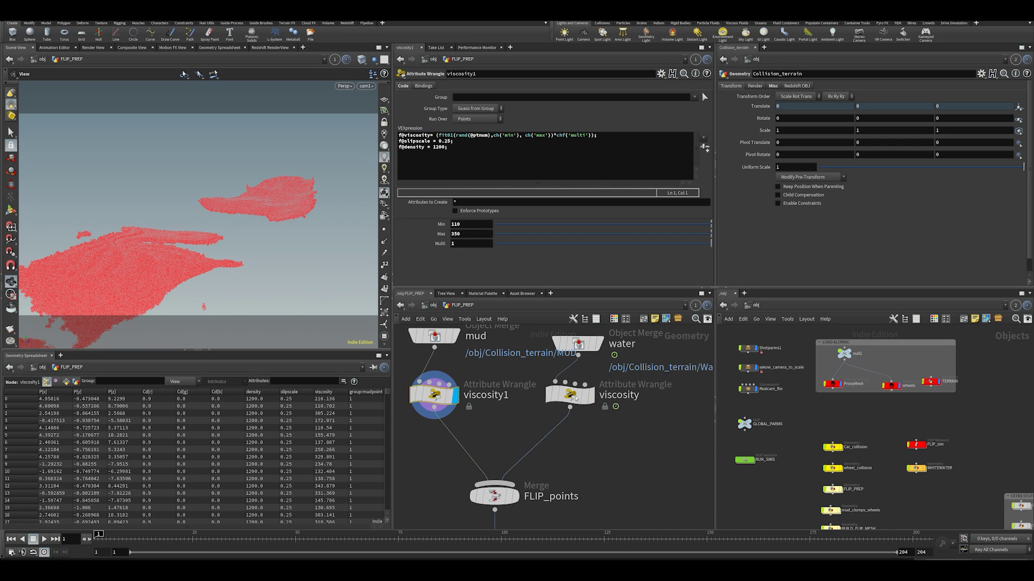
pyautogui.click(574, 398)
# Step: Follow the FLIP_PREP network from the FLIP_points merge through rest1 and display the OUT_FLIP null
pyautogui.moveTo(569, 516); pyautogui.dragTo(529, 415, button='middle')
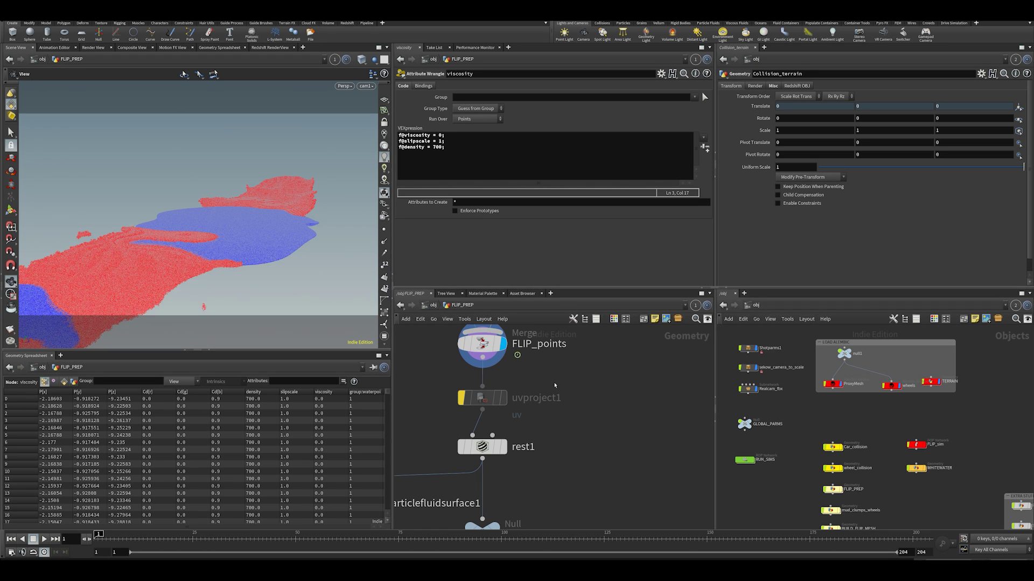
pyautogui.scroll(-3, 555, 385)
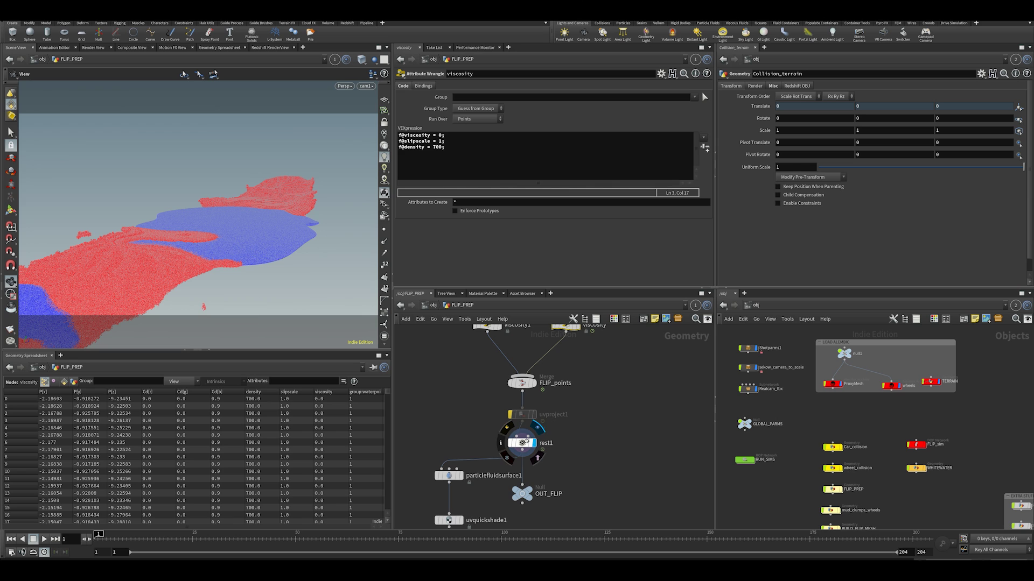
pyautogui.click(522, 442)
pyautogui.moveTo(521, 442); pyautogui.dragTo(555, 367, button='middle')
pyautogui.scroll(-2, 557, 370)
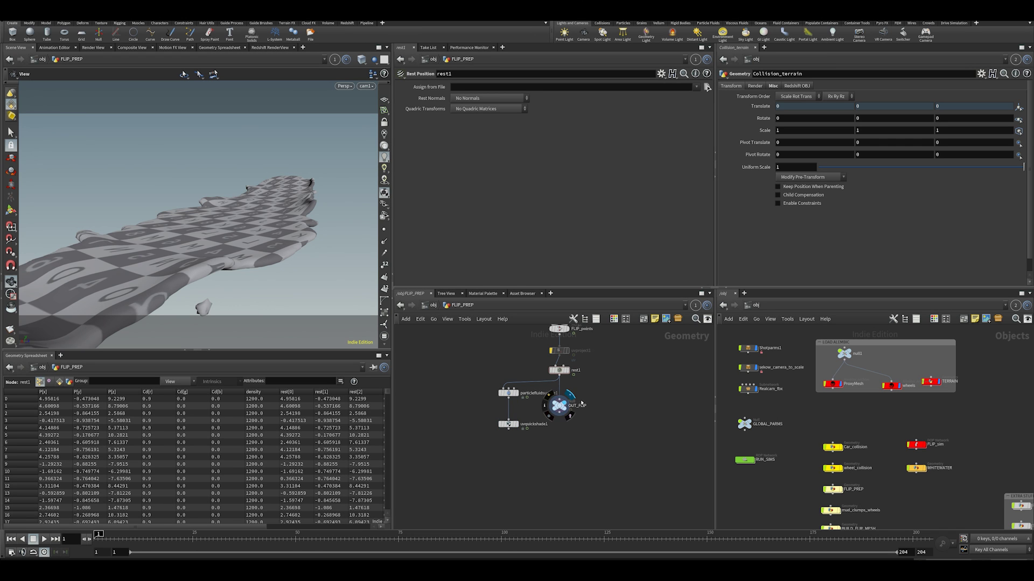
pyautogui.click(573, 424)
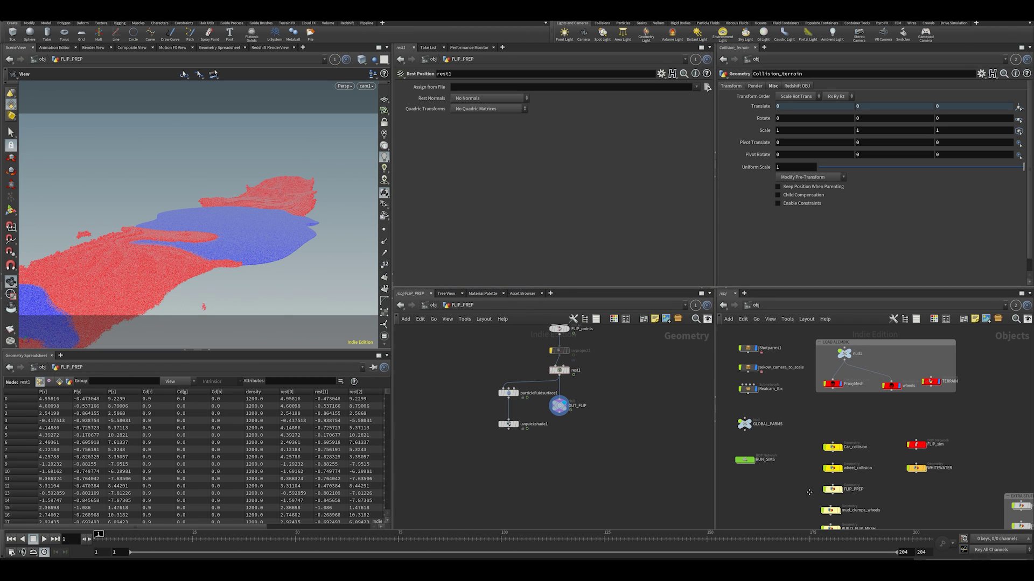
# Step: Open the FLIP_sim DOP network from the object level
pyautogui.moveTo(809, 492); pyautogui.dragTo(795, 440, button='middle')
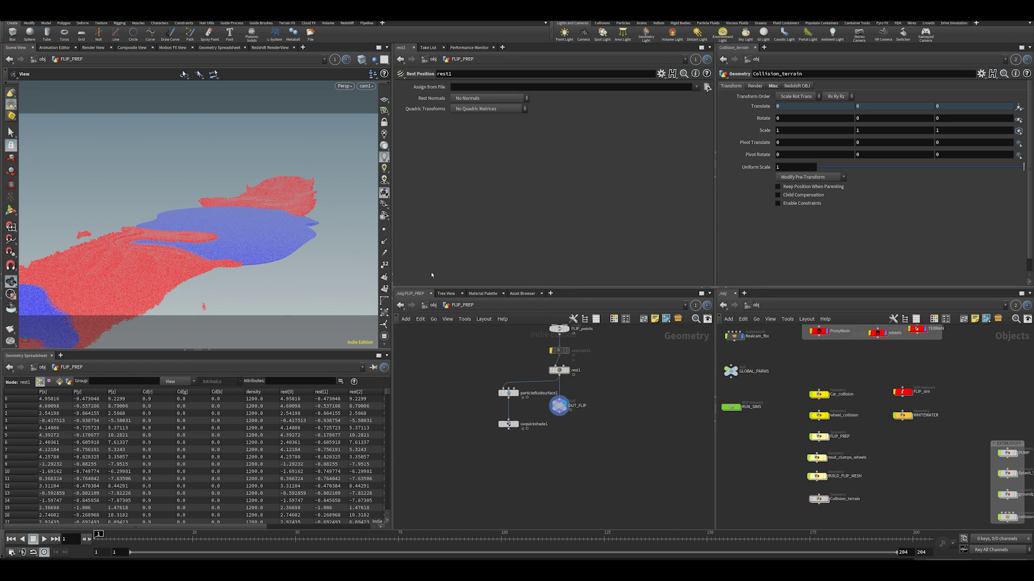
pyautogui.moveTo(517, 344); pyautogui.dragTo(553, 401, button='middle')
pyautogui.moveTo(746, 351); pyautogui.dragTo(788, 391, button='middle')
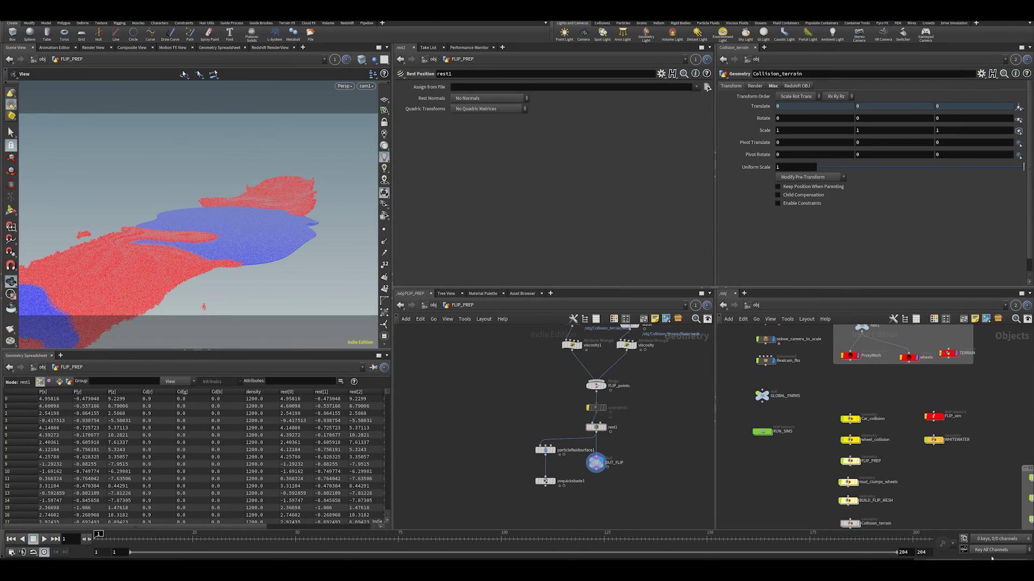
pyautogui.doubleClick(934, 416)
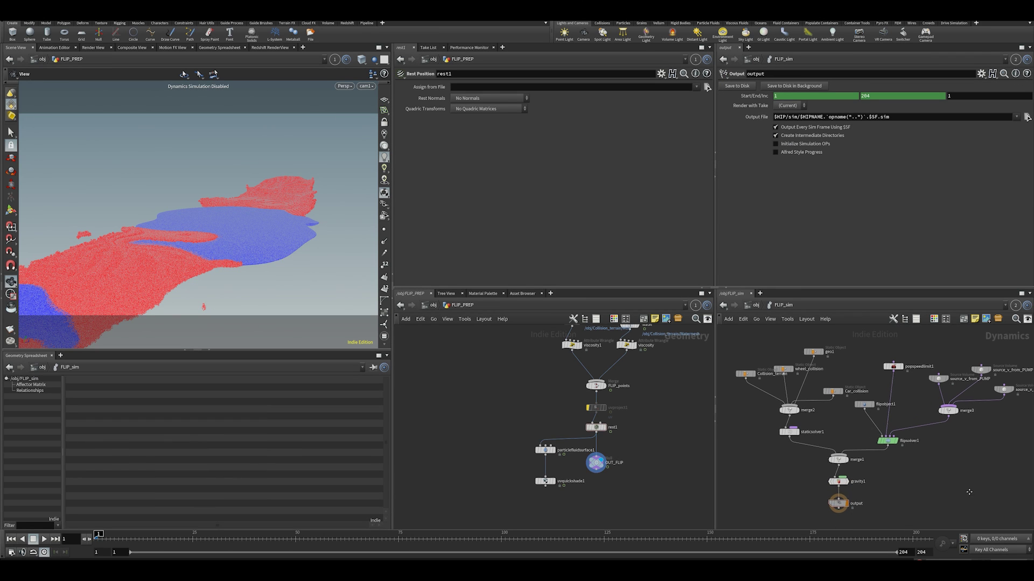
# Step: Examine the settings of the terrain and wheel_collision static objects in the FLIP_sim network
pyautogui.moveTo(860, 354); pyautogui.dragTo(845, 408, button='middle')
pyautogui.moveTo(808, 403); pyautogui.dragTo(814, 412)
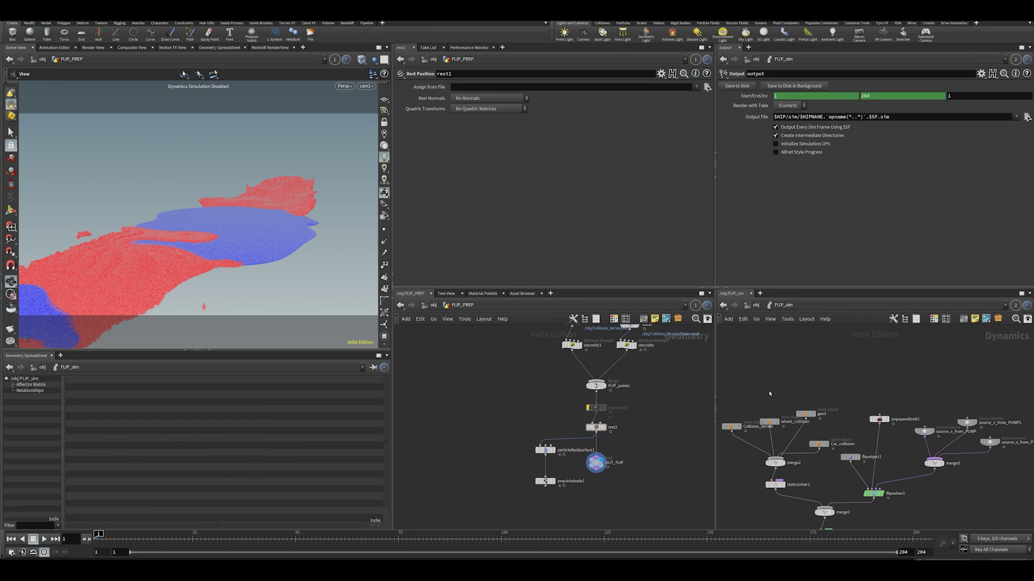
pyautogui.click(731, 427)
pyautogui.click(769, 421)
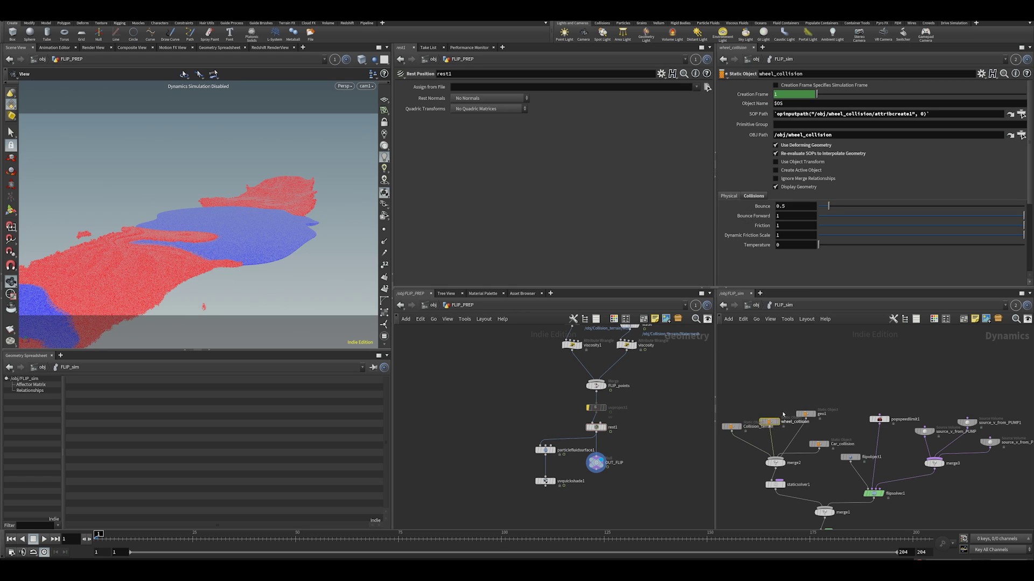
# Step: Select the geo1 static object and follow its SOP path to the source network to examine the collision geometry
pyautogui.moveTo(815, 422); pyautogui.dragTo(823, 430)
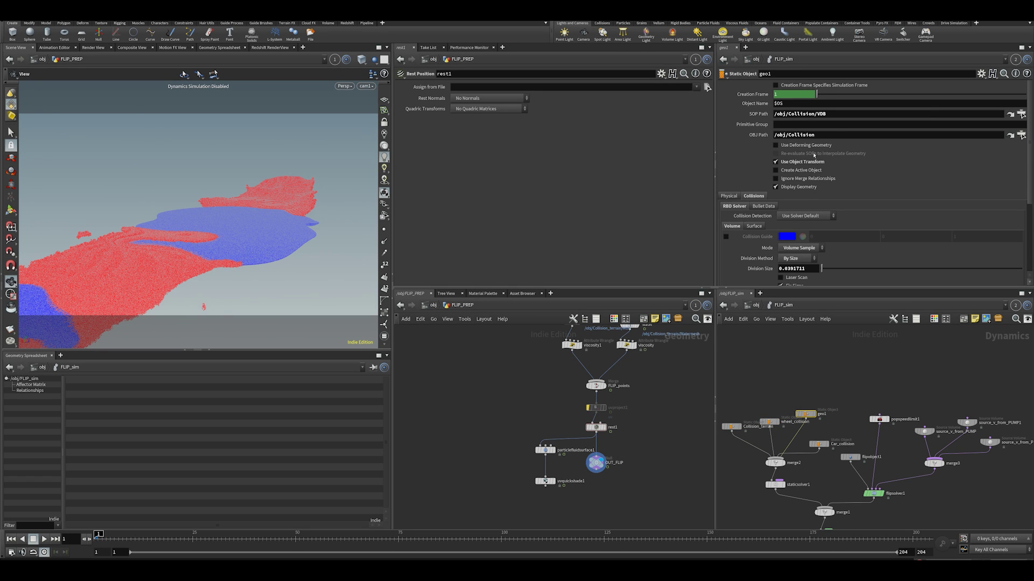
pyautogui.click(1010, 114)
pyautogui.moveTo(864, 387); pyautogui.dragTo(813, 421, button='middle')
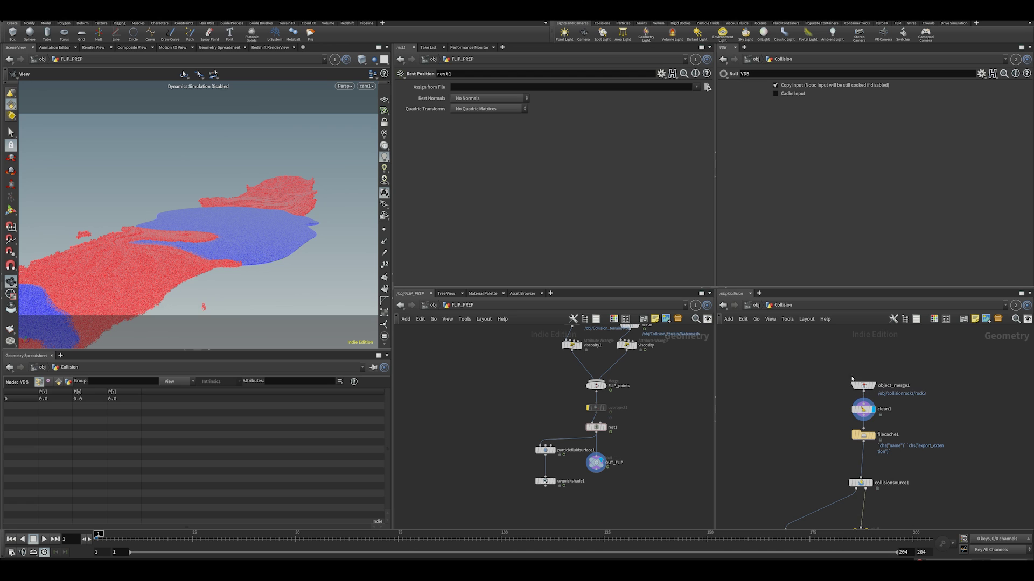
# Step: Return to the FLIP_sim network and rename the geo1 static object to rock_collision
pyautogui.click(756, 305)
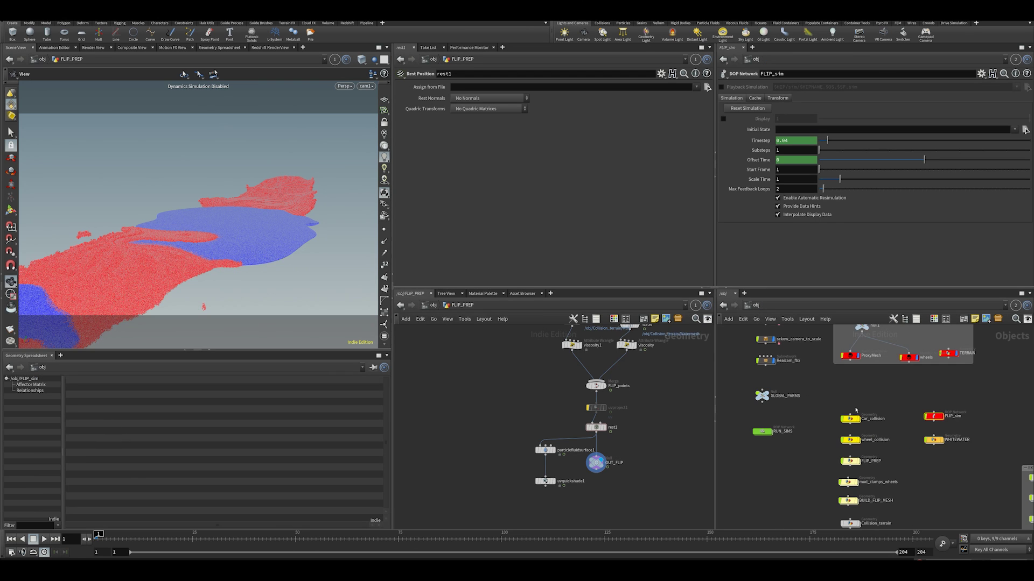
pyautogui.doubleClick(934, 416)
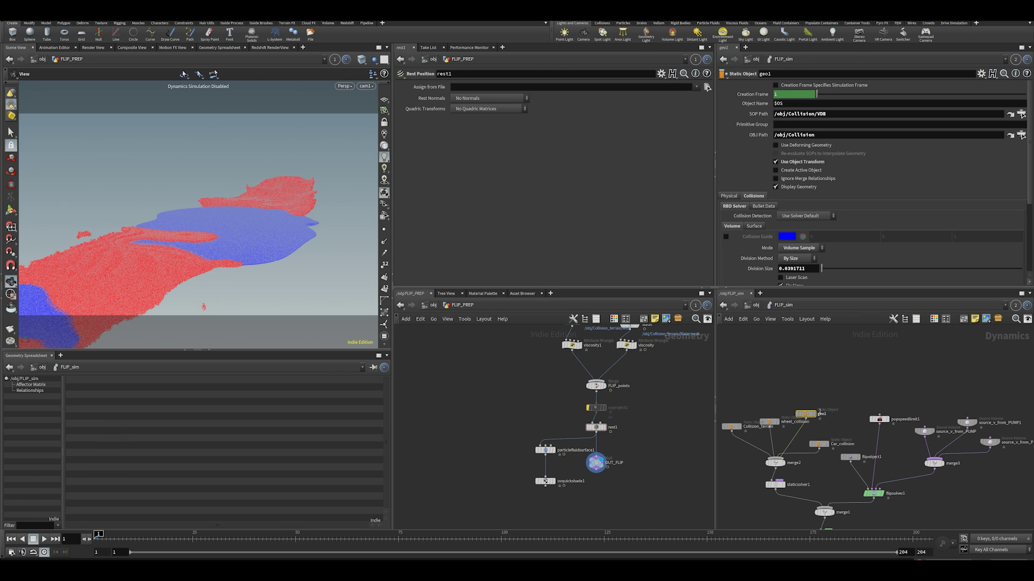
pyautogui.doubleClick(821, 414)
pyautogui.write('rock_collision')
pyautogui.press('Return')
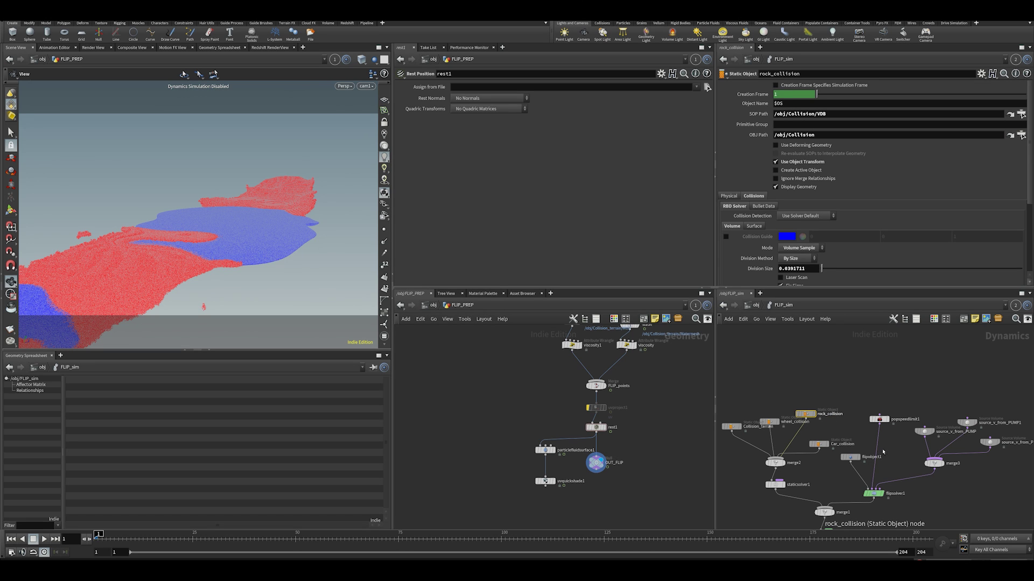
# Step: Examine the Car_collision static object and the source_v_from_PUMP source volume settings
pyautogui.click(818, 445)
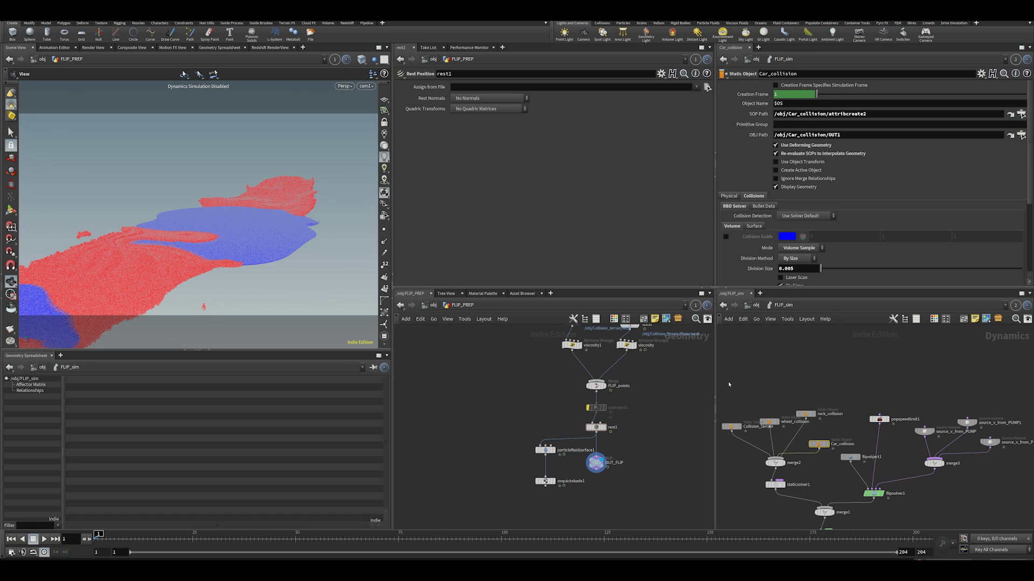
pyautogui.moveTo(807, 396); pyautogui.dragTo(807, 367, button='middle')
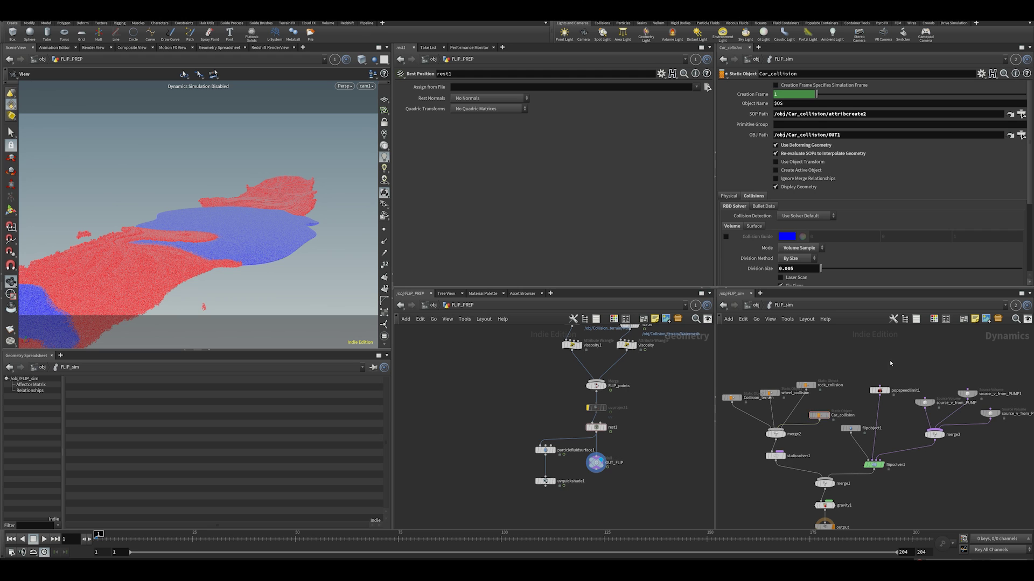
pyautogui.moveTo(945, 362); pyautogui.dragTo(872, 361, button='middle')
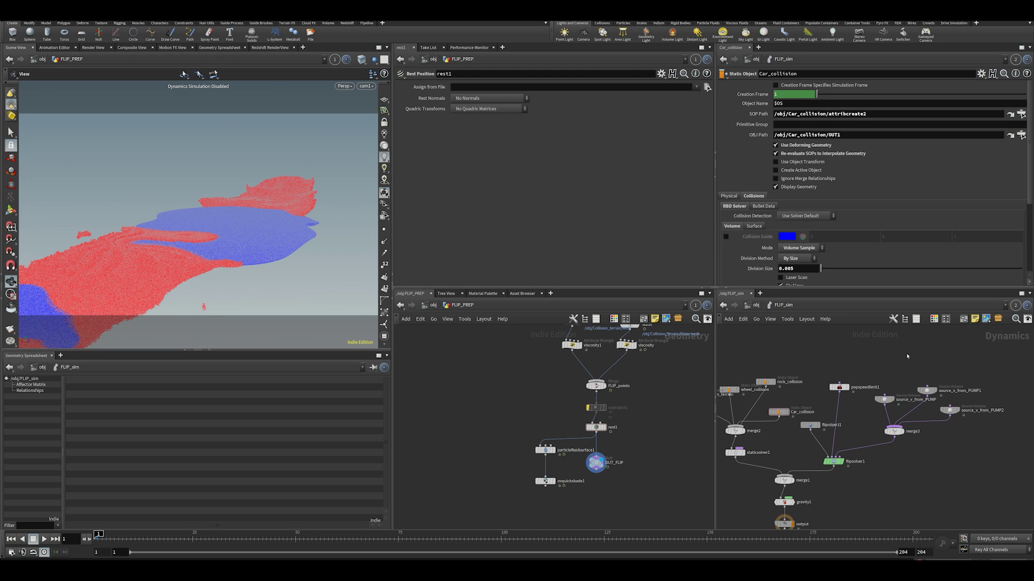
pyautogui.click(883, 399)
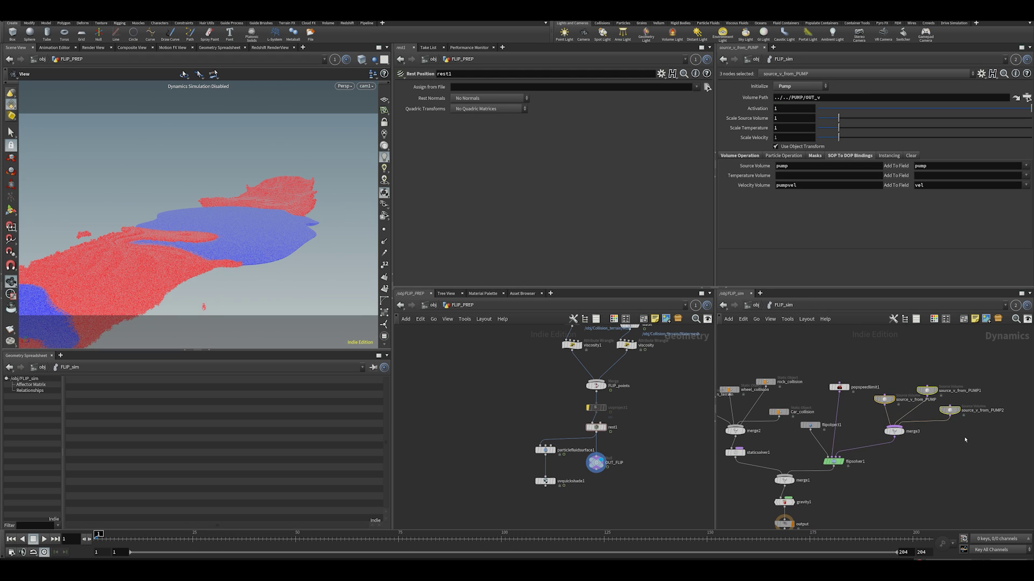
# Step: Take the FLIP_PREP network view back to the object level and examine flipobject1's Initial Data settings
pyautogui.moveTo(632, 413); pyautogui.dragTo(574, 447, button='middle')
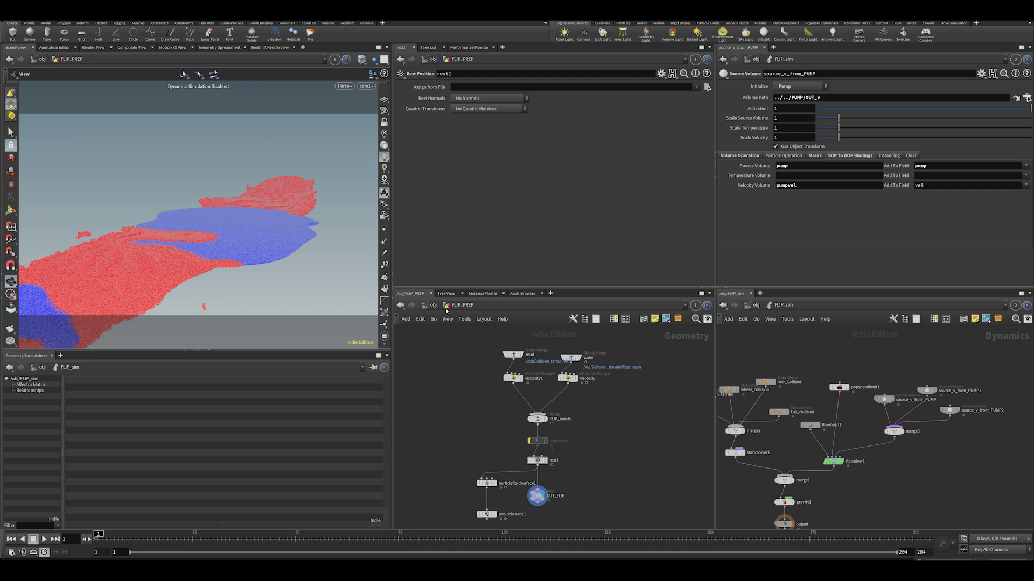
pyautogui.click(433, 306)
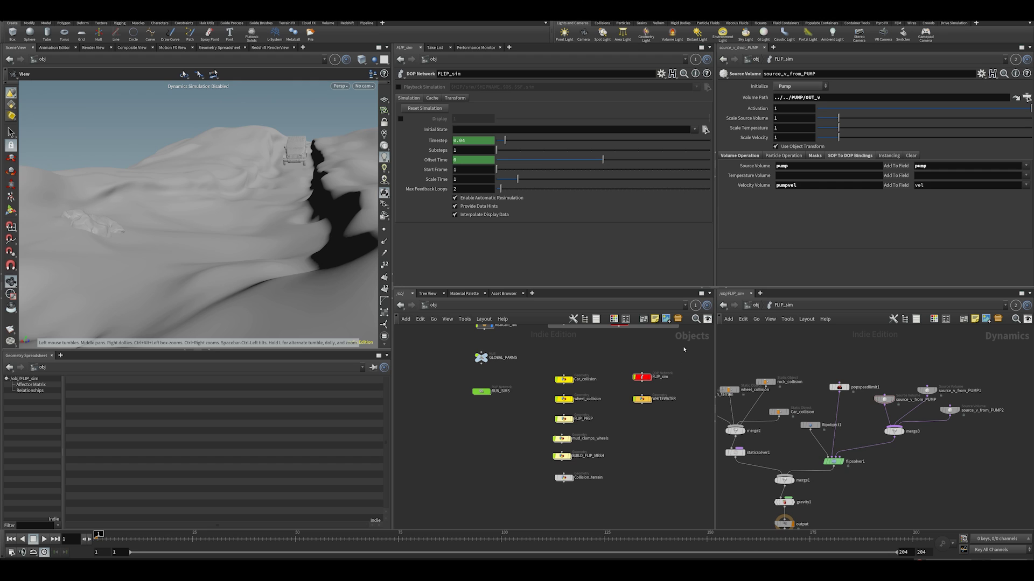
pyautogui.click(810, 425)
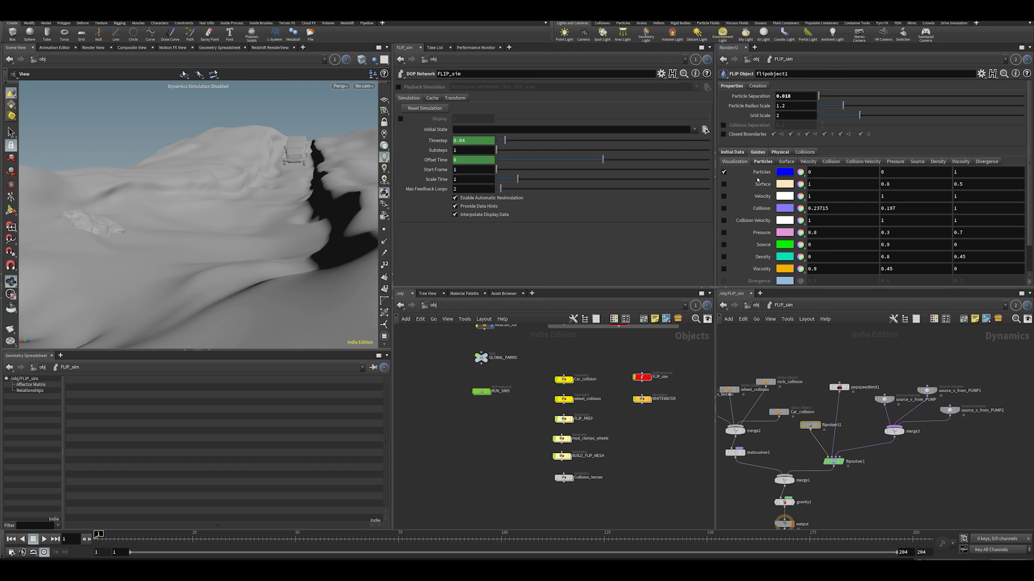
pyautogui.click(742, 153)
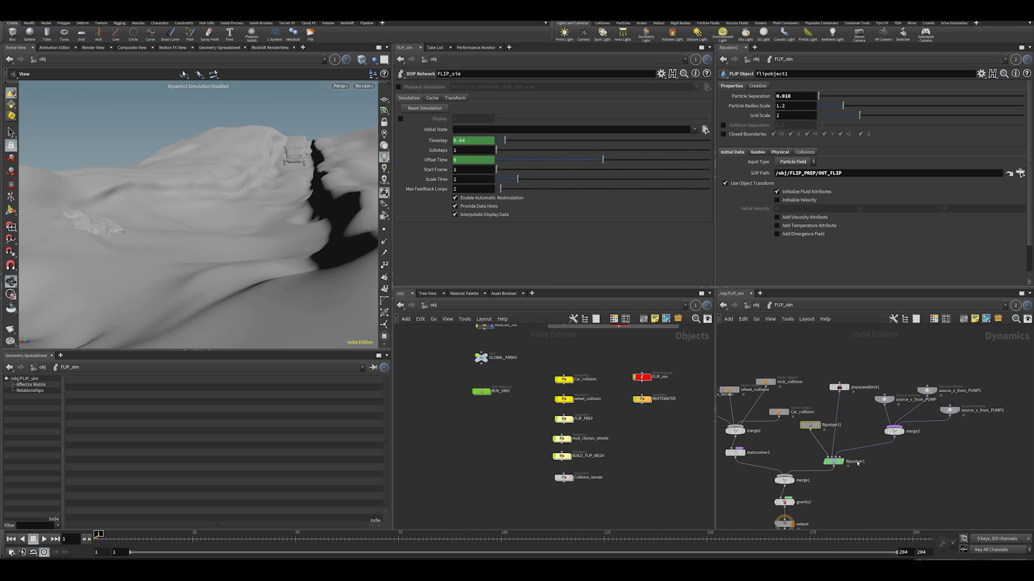
# Step: Examine flipsolver1's Volume Motion settings, including its Collisions options
pyautogui.click(834, 461)
pyautogui.click(788, 87)
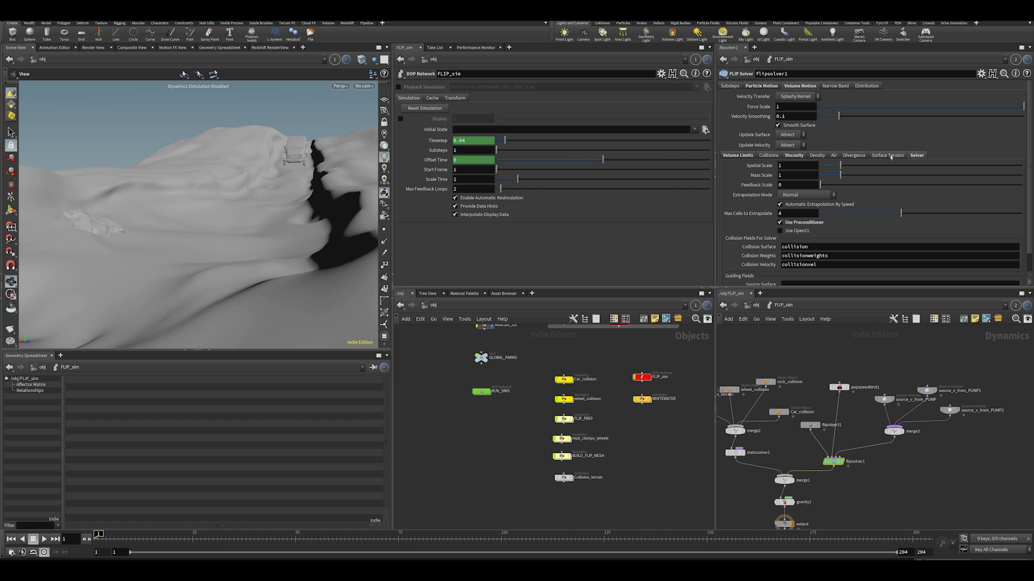
pyautogui.click(769, 156)
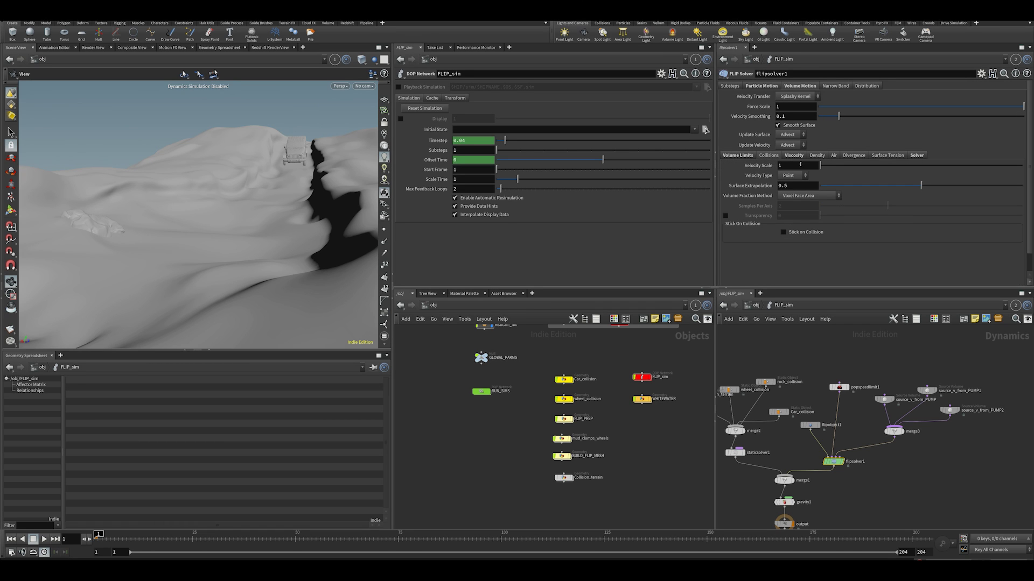
# Step: Examine flipsolver1's Volume Motion settings for density, air, divergence, surface tension, solver and volume limits
pyautogui.click(793, 156)
pyautogui.click(817, 155)
pyautogui.click(833, 155)
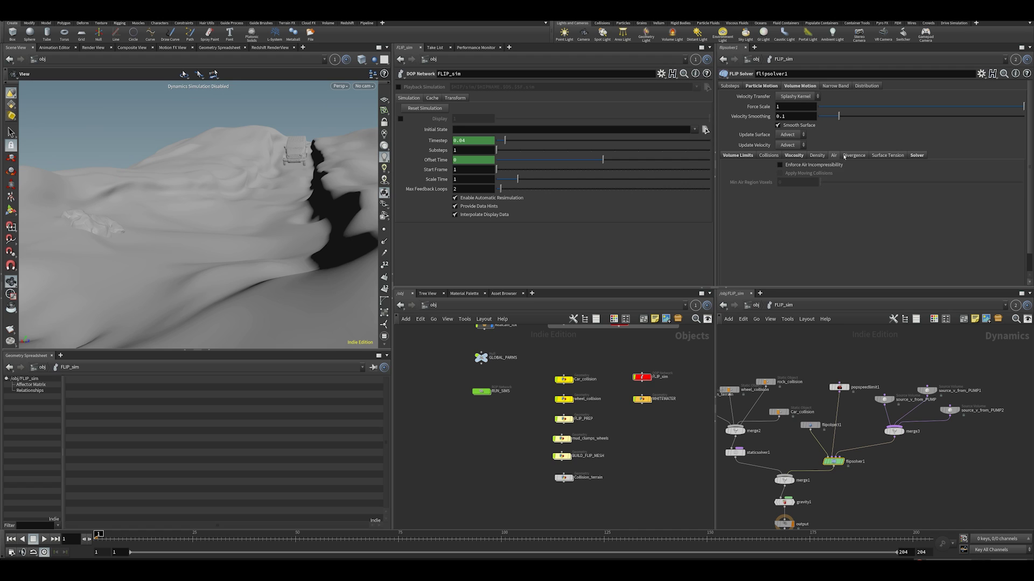
pyautogui.click(844, 156)
pyautogui.click(888, 155)
pyautogui.click(916, 156)
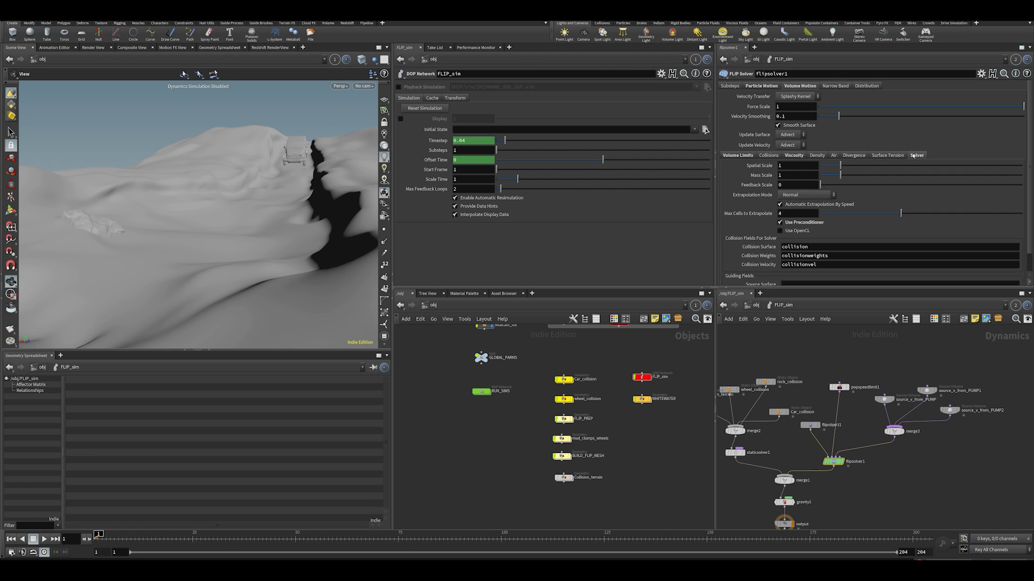
pyautogui.click(762, 157)
pyautogui.click(746, 156)
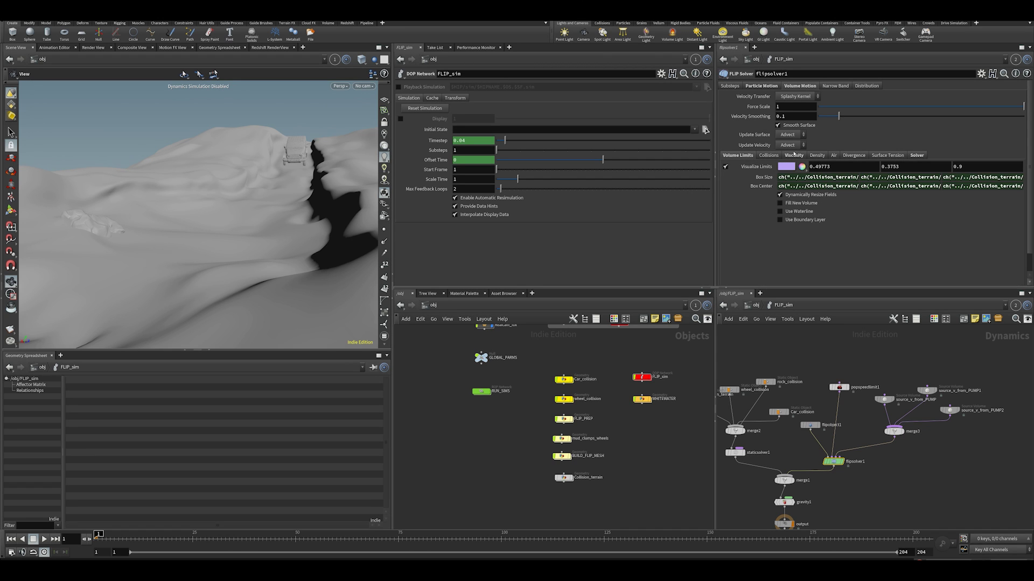
# Step: Examine the Surface Oversampling value in flipsolver1's Particle Motion reseeding settings
pyautogui.click(762, 87)
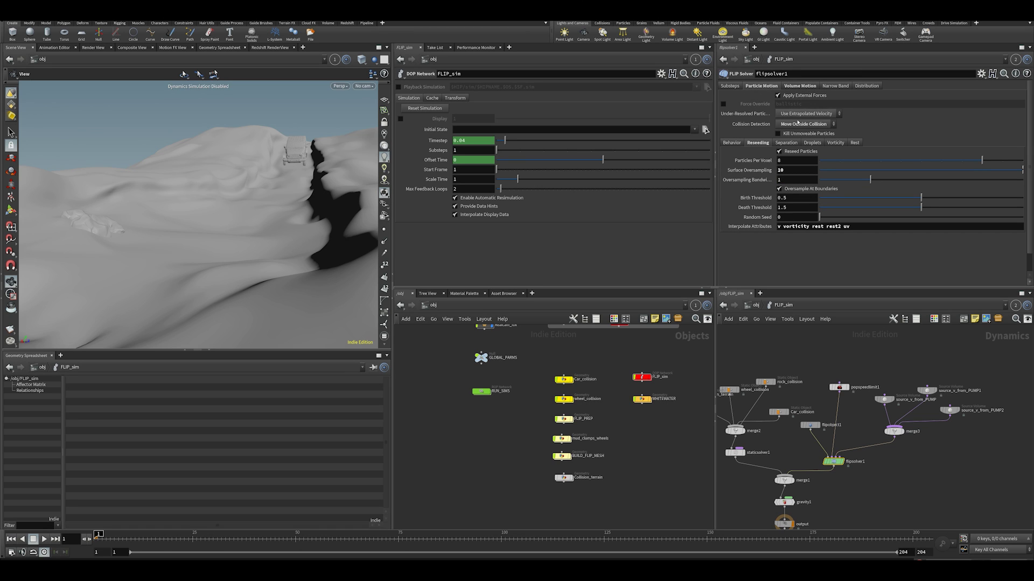
pyautogui.doubleClick(789, 172)
pyautogui.click(796, 170)
pyautogui.doubleClick(785, 170)
pyautogui.click(800, 169)
pyautogui.doubleClick(781, 170)
pyautogui.click(794, 173)
pyautogui.press('Return')
# Step: Switch to the browser, play the Vimeo FLIP Quick Tip on abusing reseeding, skip within it, and return to Houdini
pyautogui.hotkey('alt', 'Tab')
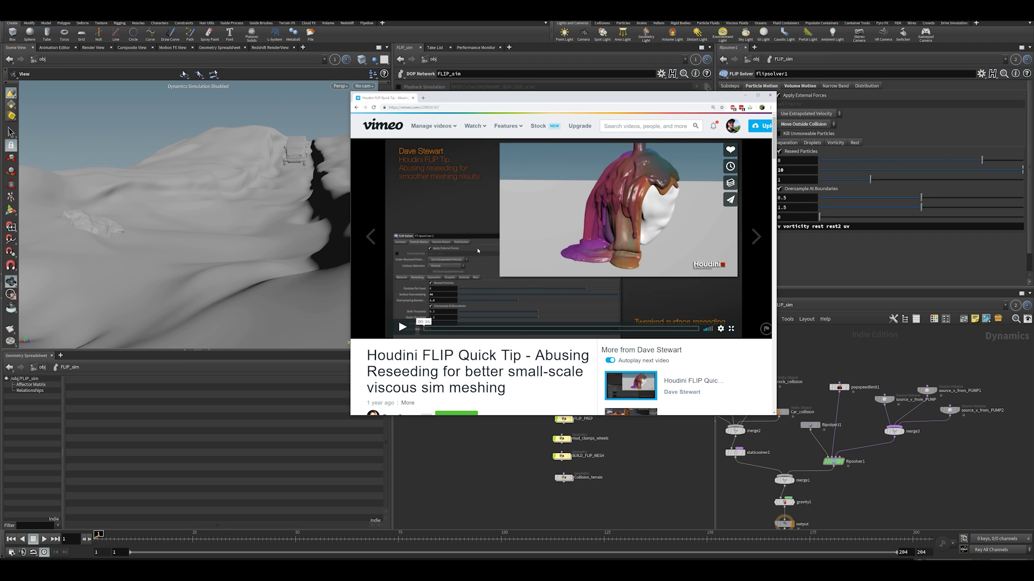
pyautogui.click(402, 328)
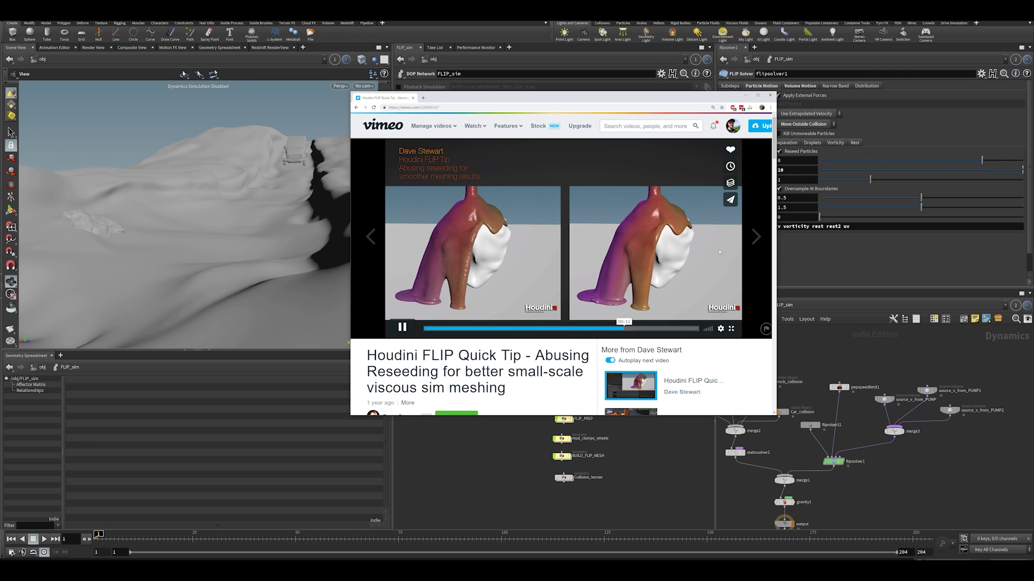
pyautogui.click(547, 329)
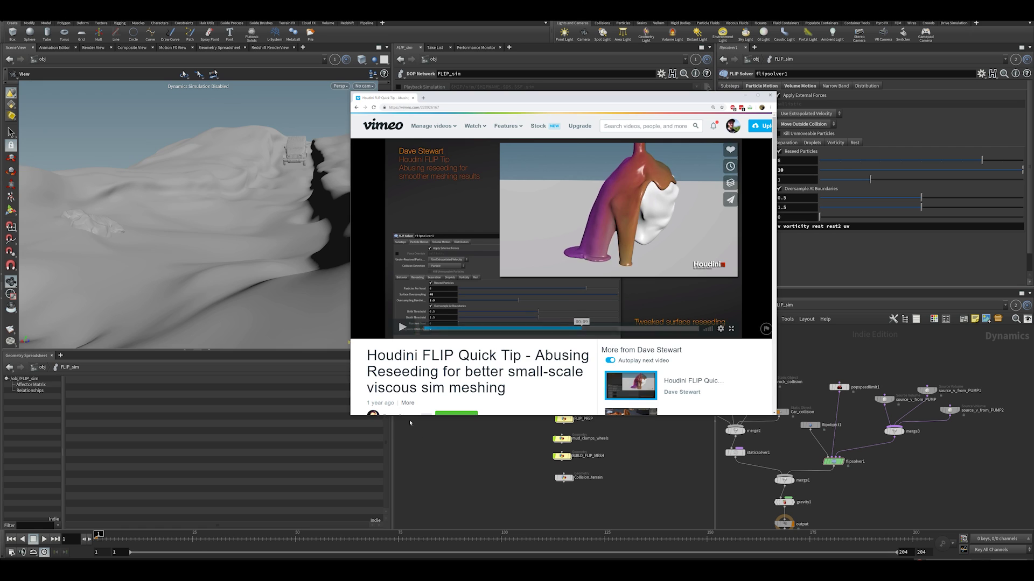
pyautogui.hotkey('alt', 'Tab')
# Step: Check flipsolver1's Surface Oversampling and Collision Detection choices, plus its Rest and Behavior particle options
pyautogui.doubleClick(800, 168)
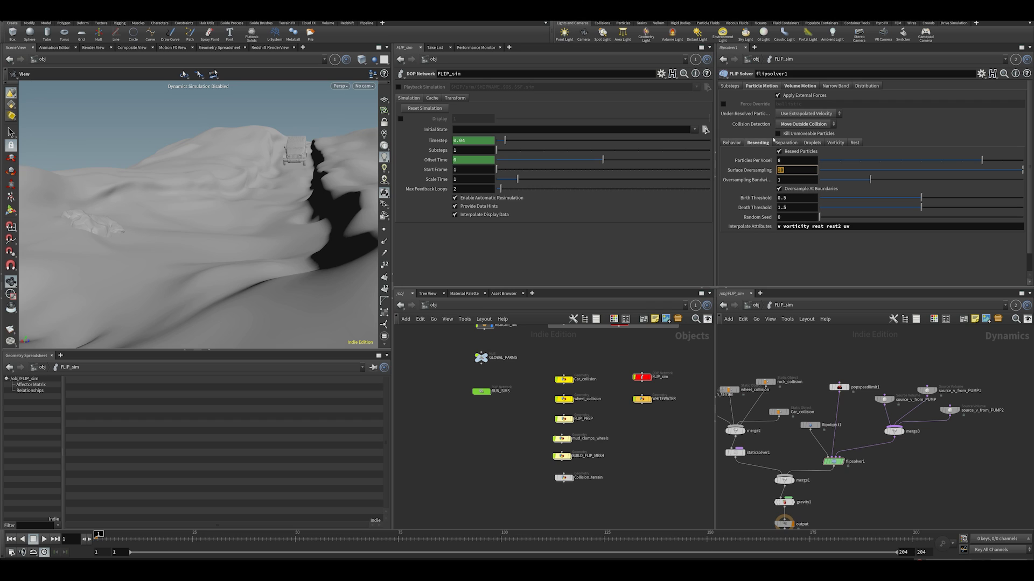
pyautogui.click(806, 170)
pyautogui.click(802, 125)
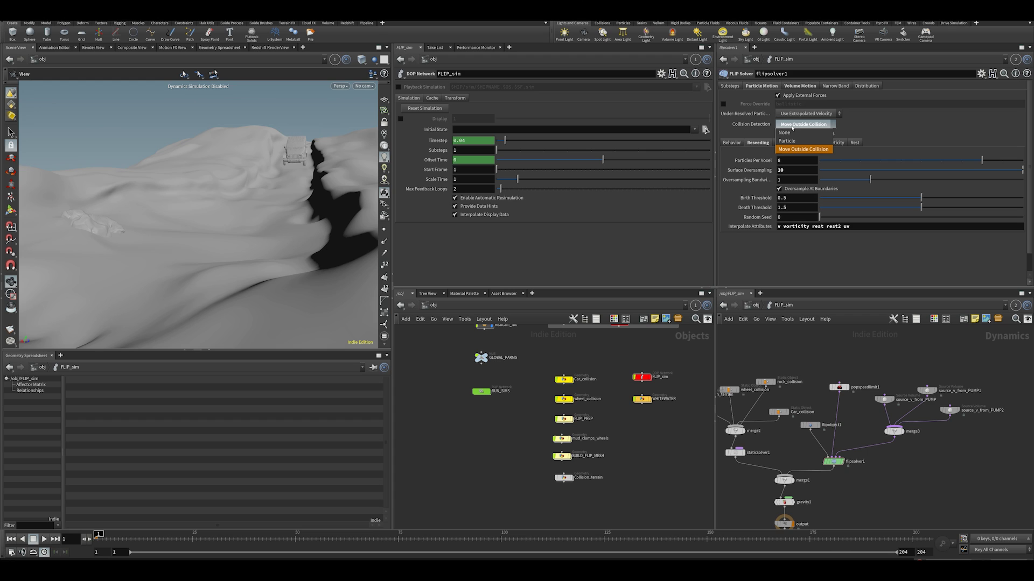
pyautogui.click(755, 129)
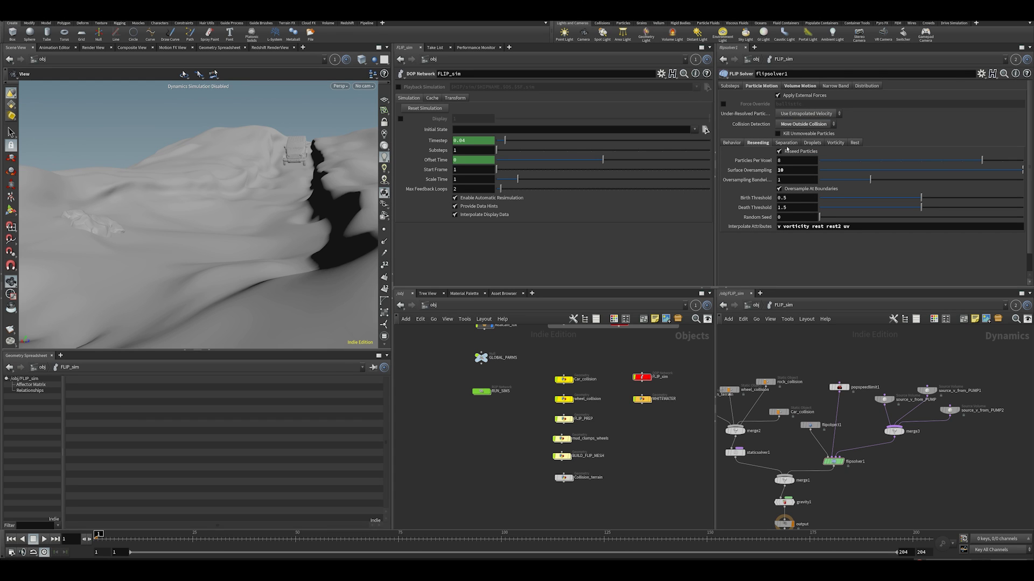
pyautogui.click(855, 143)
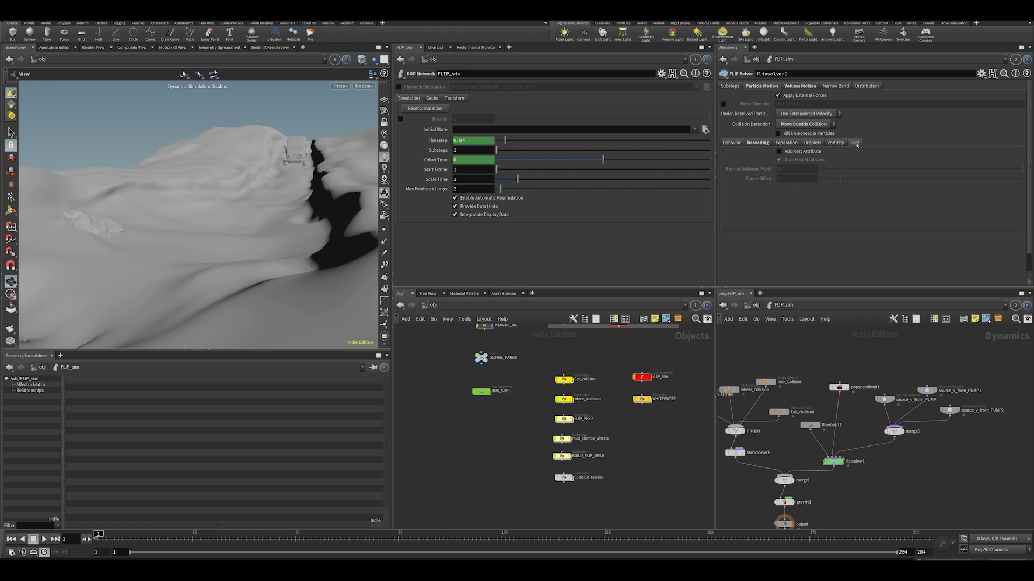
pyautogui.click(733, 143)
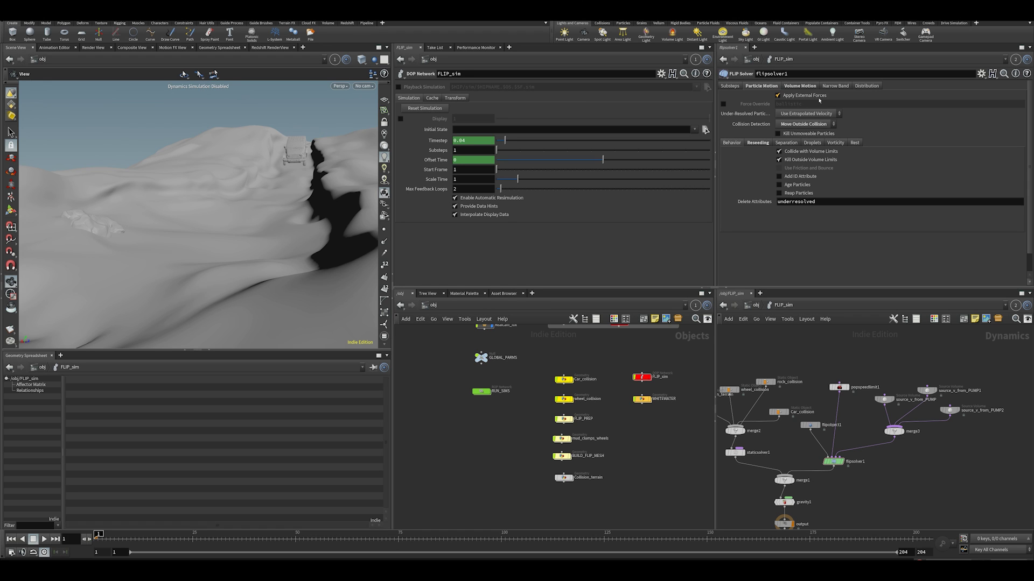
# Step: Review flipsolver1's Viscosity, Density, Divergence and Solver options under Volume Motion, plus its Substeps settings
pyautogui.click(800, 86)
pyautogui.click(794, 156)
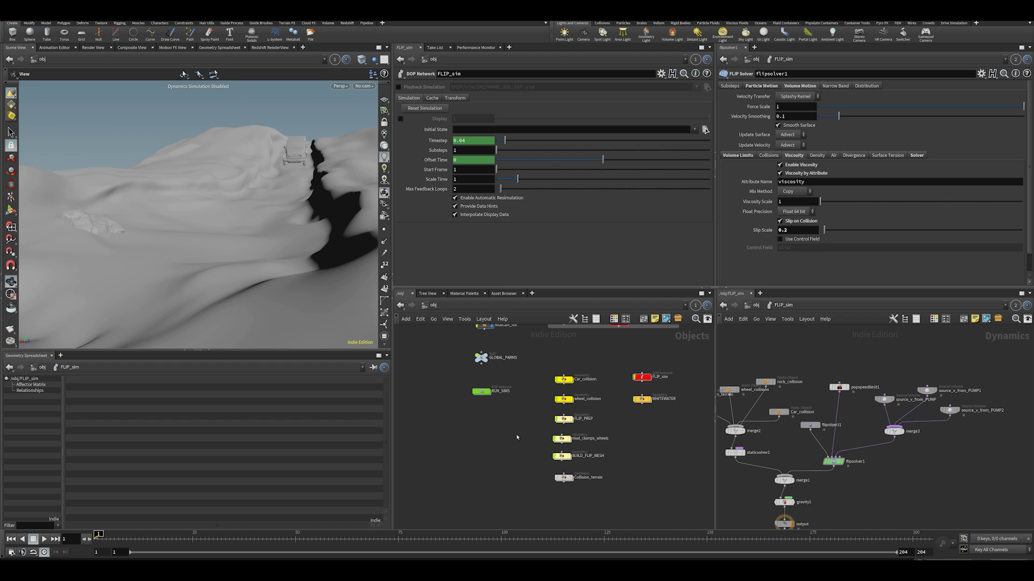
pyautogui.click(817, 156)
pyautogui.click(853, 156)
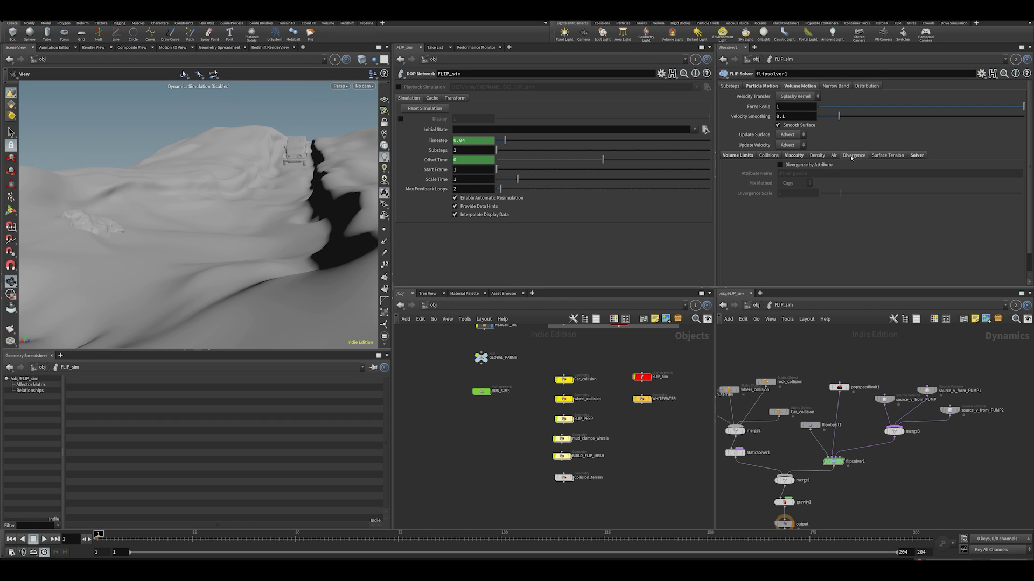
pyautogui.click(916, 156)
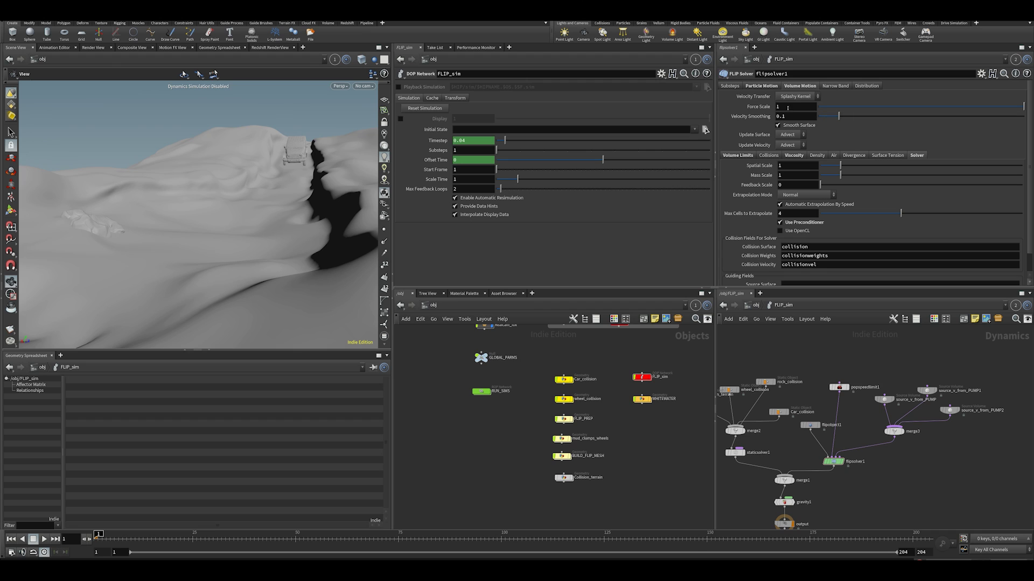
pyautogui.click(726, 86)
pyautogui.click(761, 87)
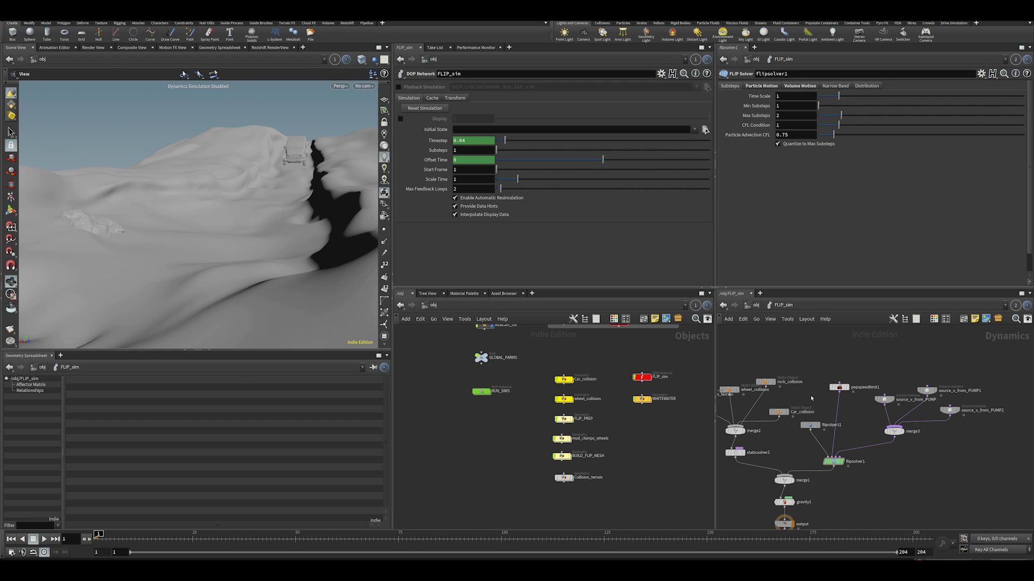
# Step: Inspect flipobject1's Particle Separation, keeping it at 0.018, and look over the FLIP_sim node connections
pyautogui.click(810, 425)
pyautogui.click(800, 97)
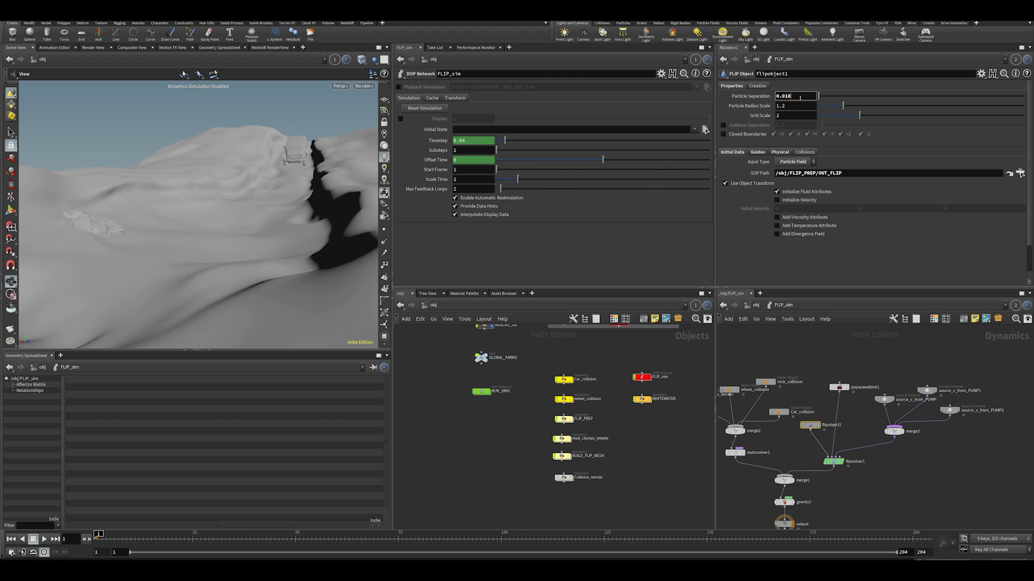
pyautogui.write('5')
pyautogui.press('BackSpace')
pyautogui.click(840, 370)
pyautogui.moveTo(854, 416); pyautogui.dragTo(838, 432, button='middle')
pyautogui.click(837, 425)
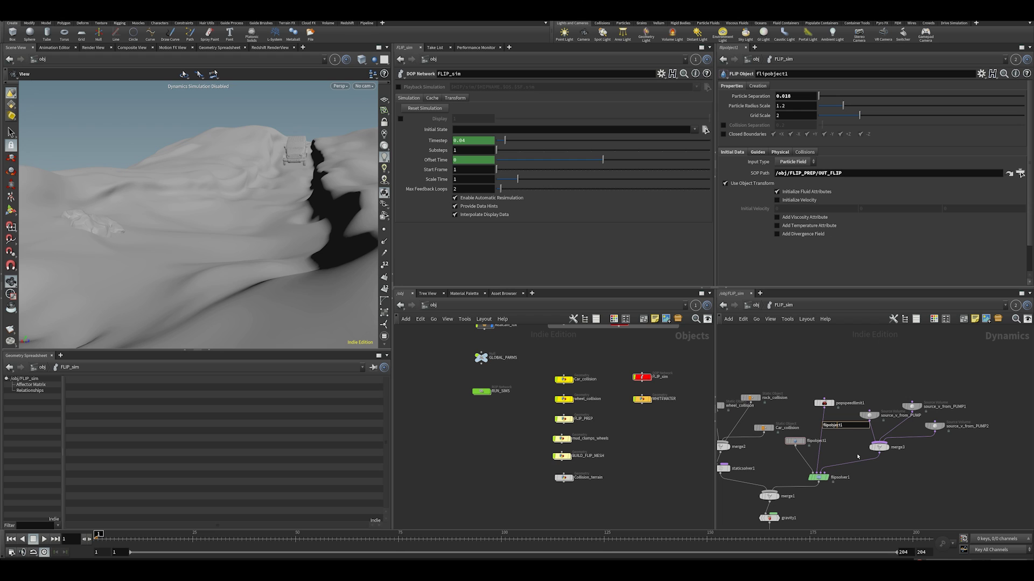
pyautogui.press('Escape')
pyautogui.moveTo(888, 368); pyautogui.dragTo(908, 365, button='middle')
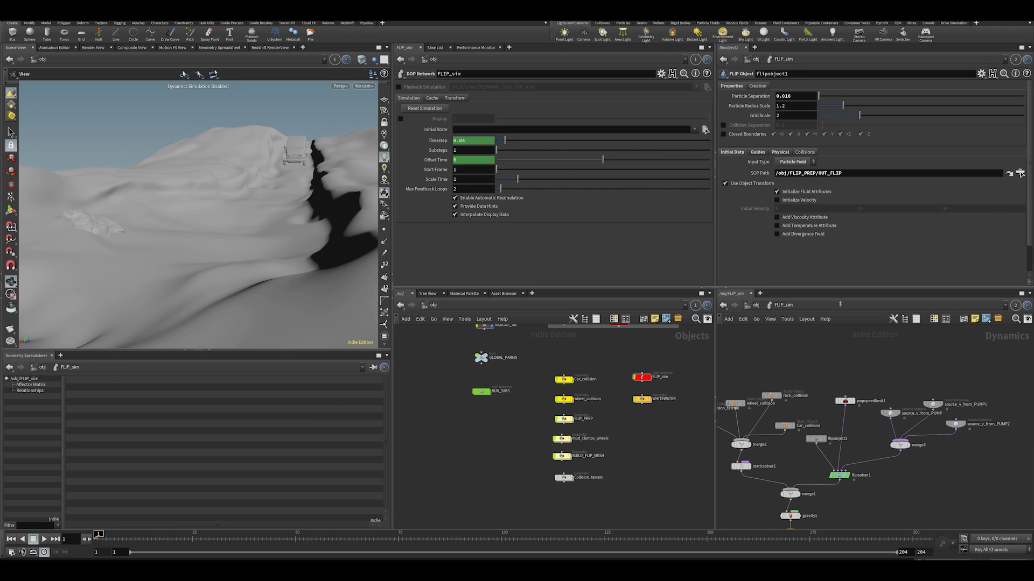
# Step: Examine popspeedlimit1's Maximum Speed setting and internal popvop1 node, and return to the FLIP_sim network
pyautogui.moveTo(872, 377); pyautogui.dragTo(850, 372, button='middle')
pyautogui.click(822, 397)
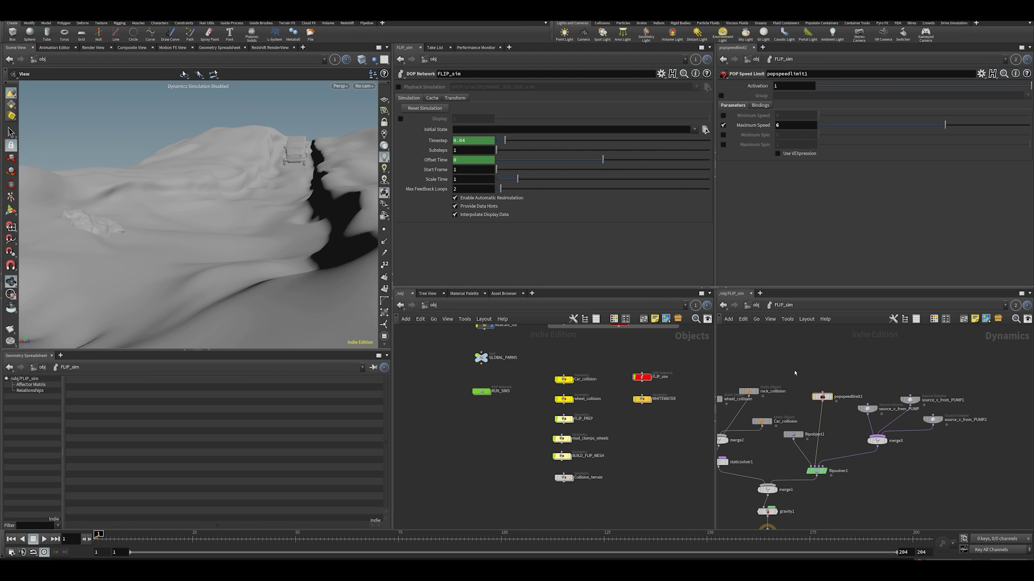
pyautogui.moveTo(794, 370); pyautogui.dragTo(843, 404)
pyautogui.doubleClick(822, 397)
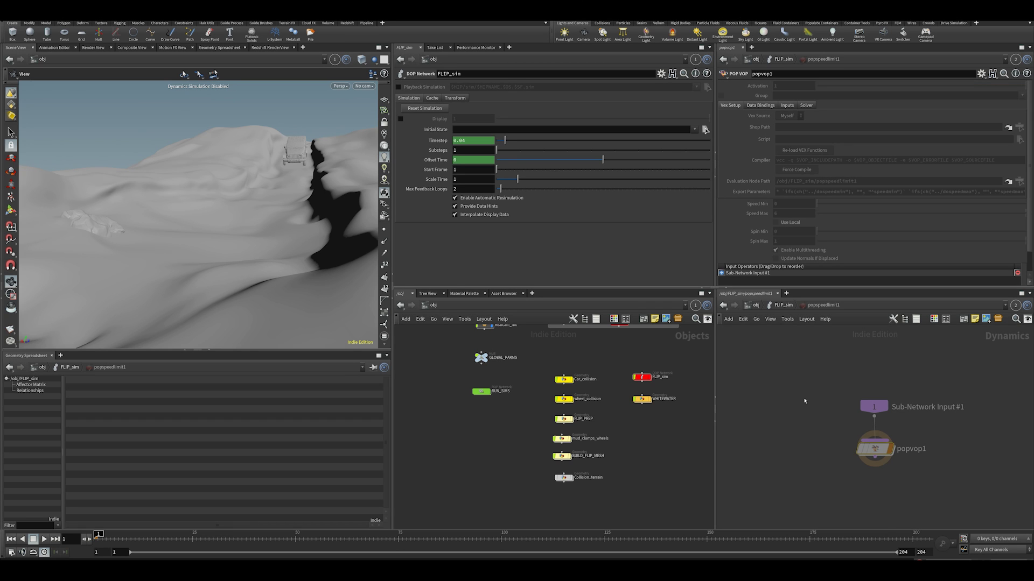
pyautogui.press('u')
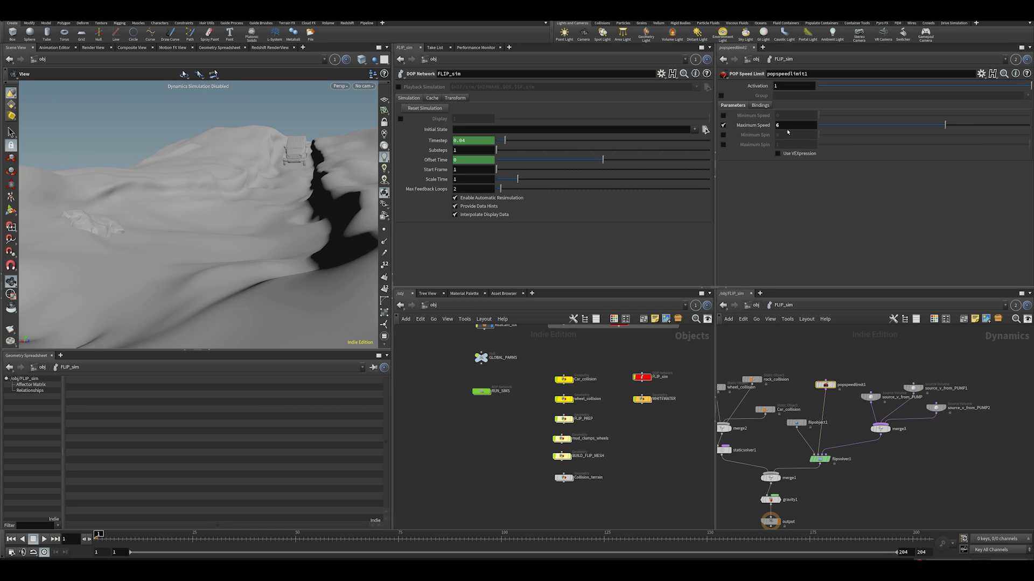
# Step: Inspect the source_v_from_PUMP source volume and jump to the OUT_v node its volume path references
pyautogui.scroll(3, 860, 361)
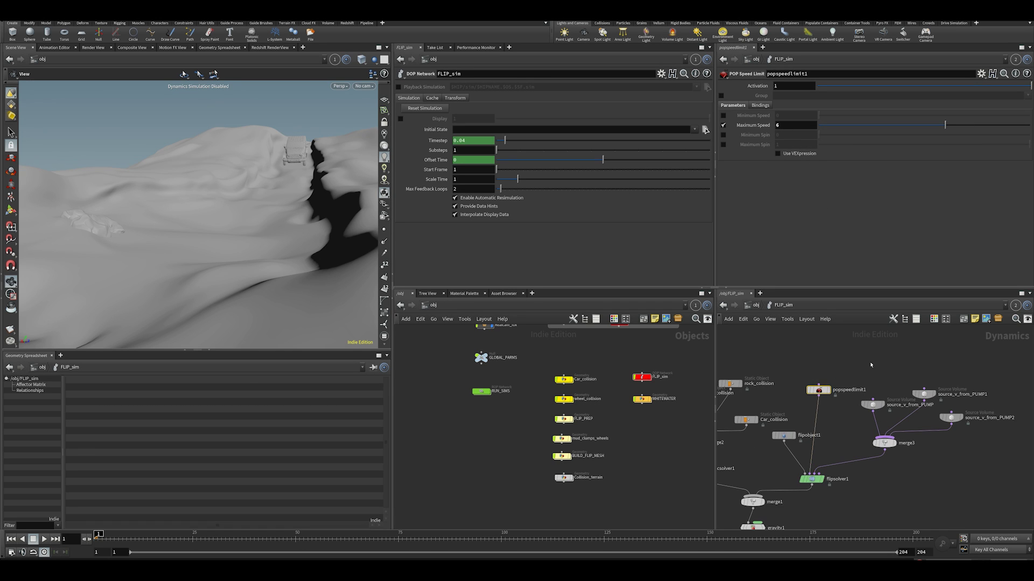
pyautogui.moveTo(812, 398); pyautogui.dragTo(739, 388, button='middle')
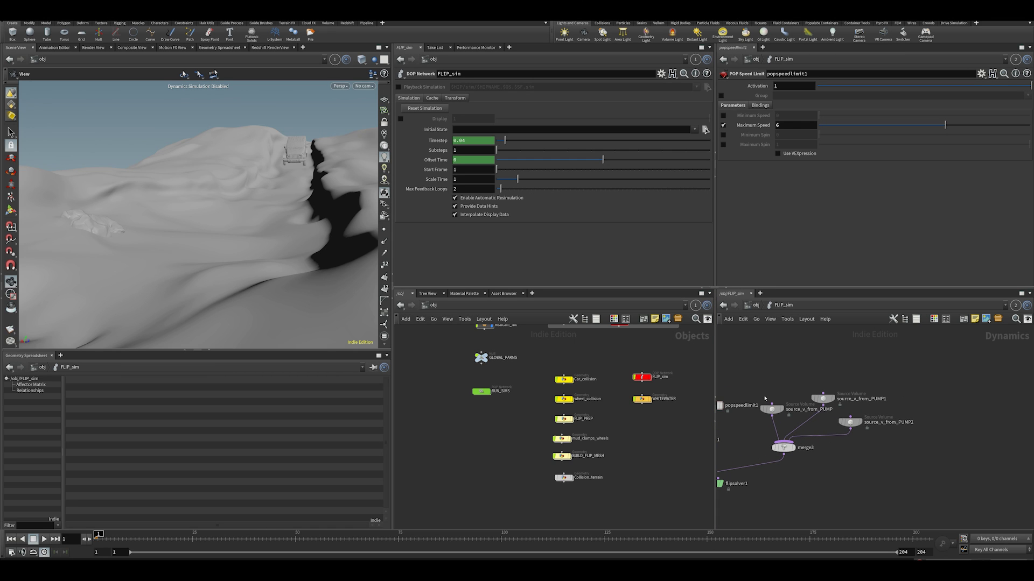
pyautogui.moveTo(760, 361); pyautogui.dragTo(887, 455)
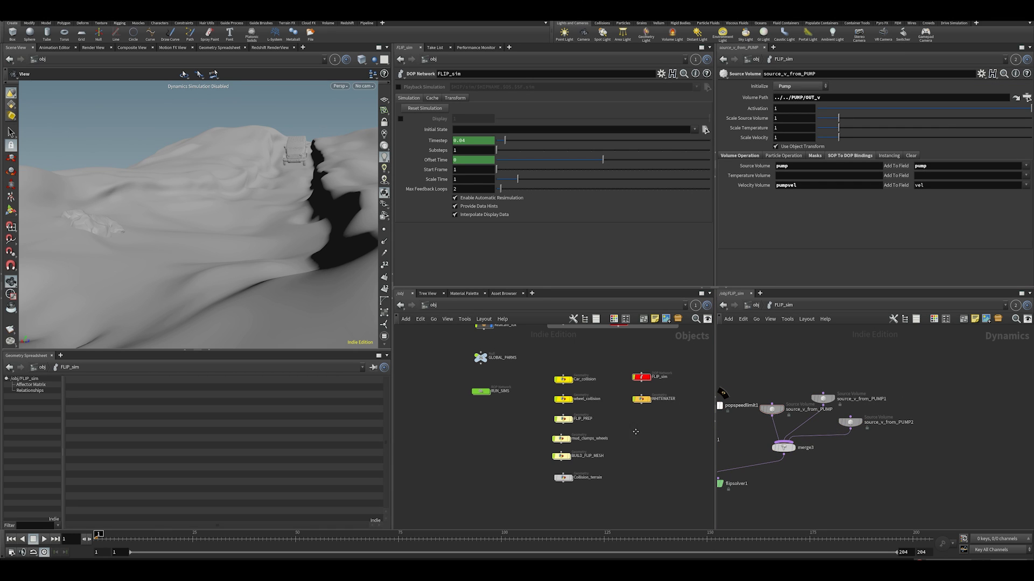
pyautogui.scroll(-3, 628, 438)
pyautogui.scroll(4, 628, 438)
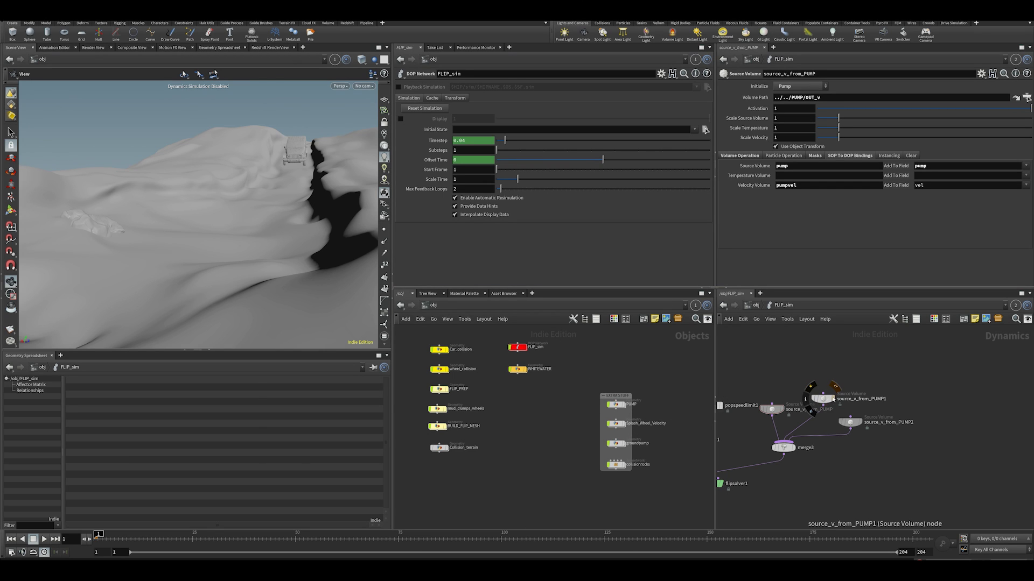
pyautogui.click(773, 408)
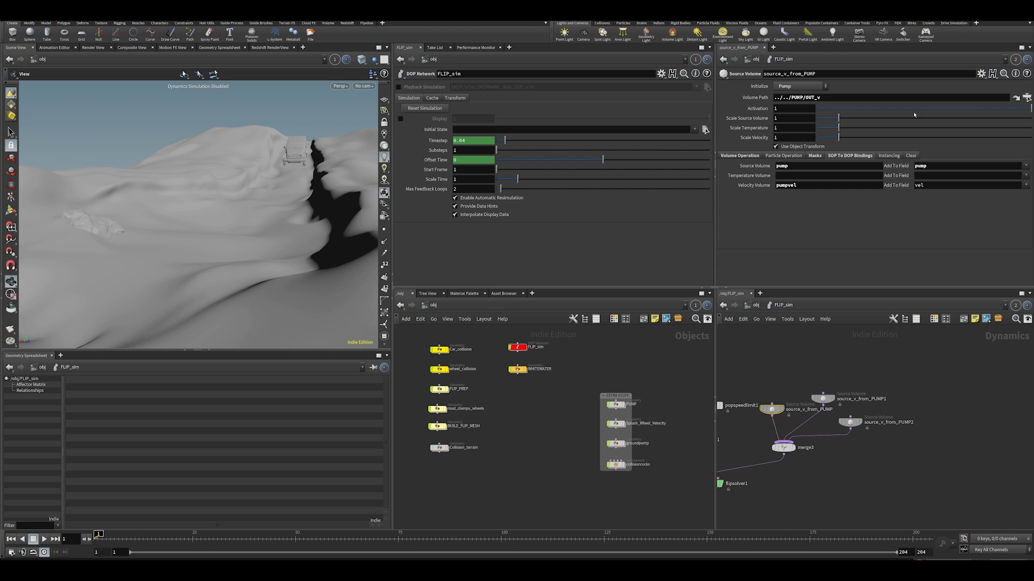
pyautogui.click(1015, 97)
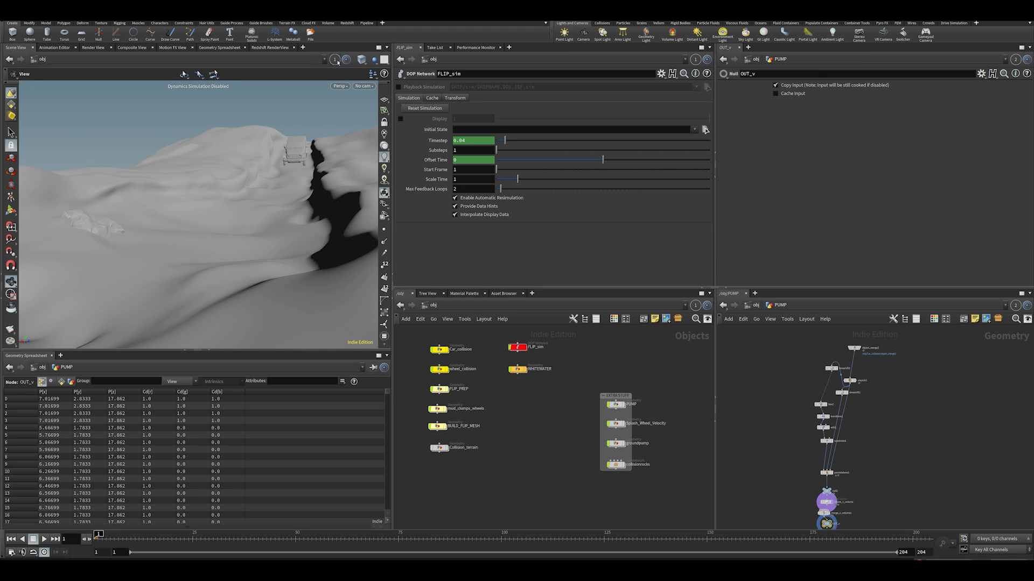
# Step: Link the scene view to the PUMP network, display object_merge2 and move the timeline to frame 128
pyautogui.click(335, 59)
pyautogui.click(355, 102)
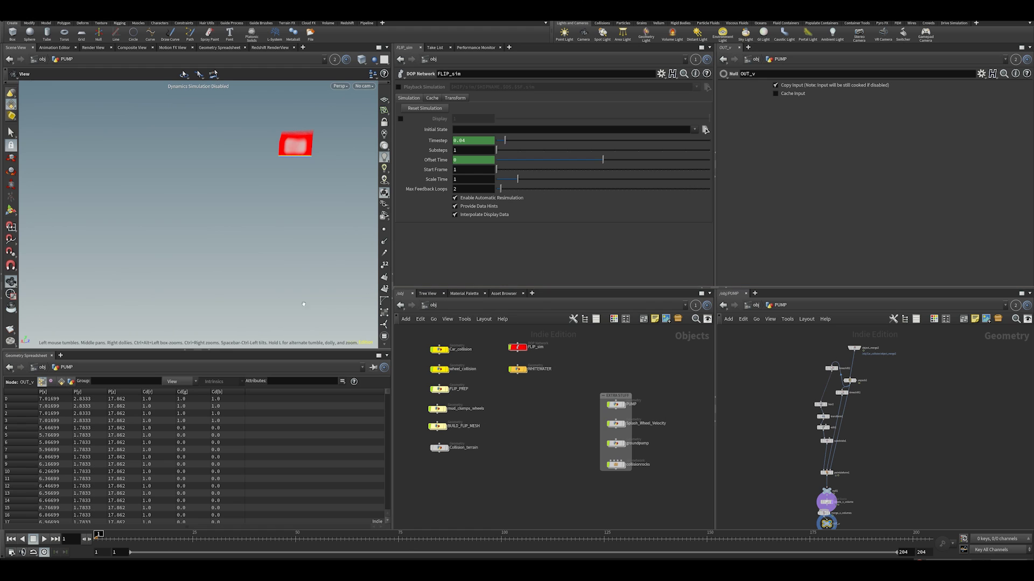
pyautogui.scroll(3, 912, 344)
pyautogui.click(827, 350)
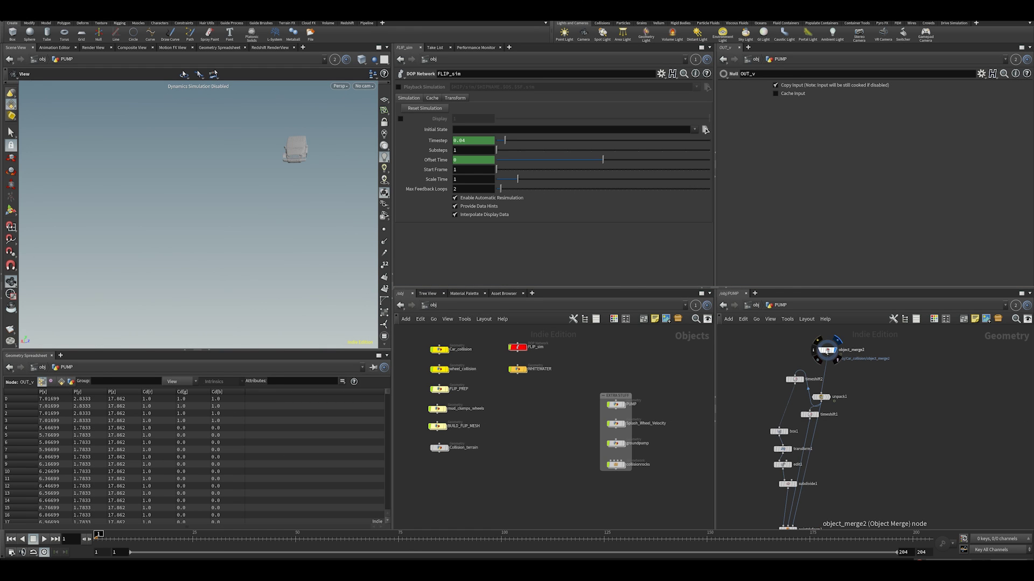
pyautogui.moveTo(97, 534); pyautogui.dragTo(616, 534)
pyautogui.scroll(2, 840, 506)
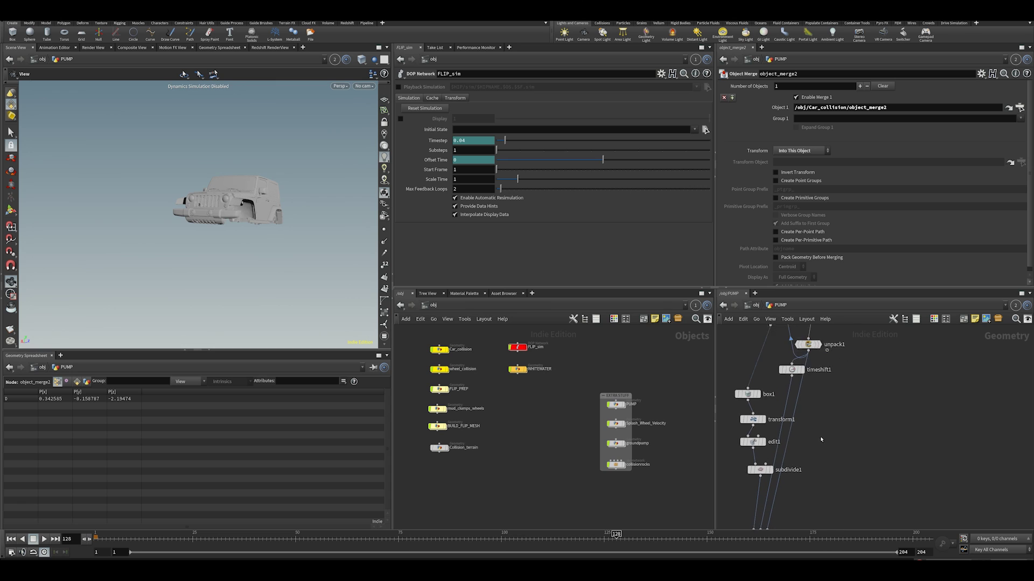
# Step: Display timeshift1 and the pointdeform1 box in the PUMP network, and scrub to frame 113 to check the deformation
pyautogui.click(804, 367)
pyautogui.moveTo(778, 517); pyautogui.dragTo(778, 487, button='middle')
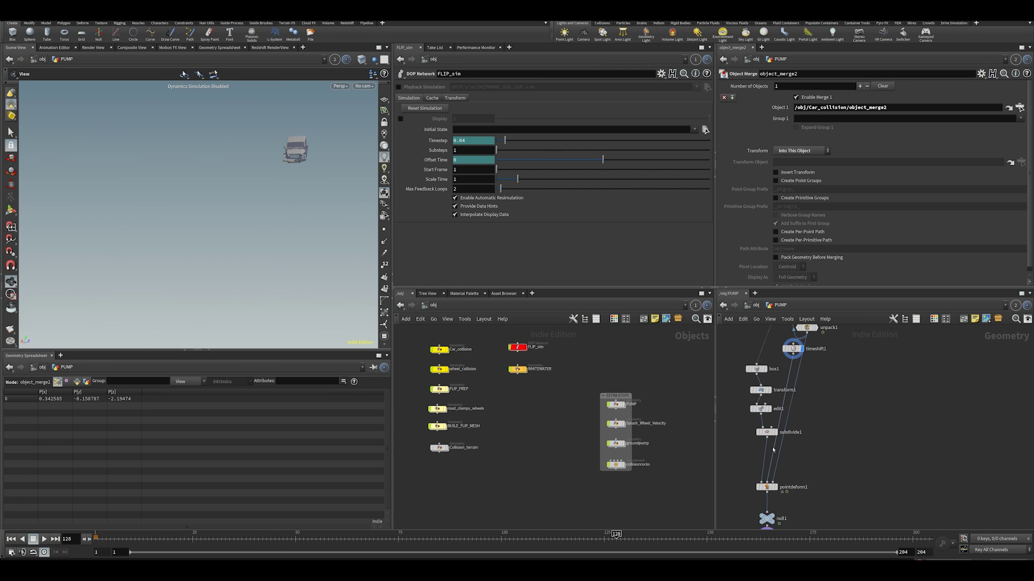
pyautogui.click(777, 487)
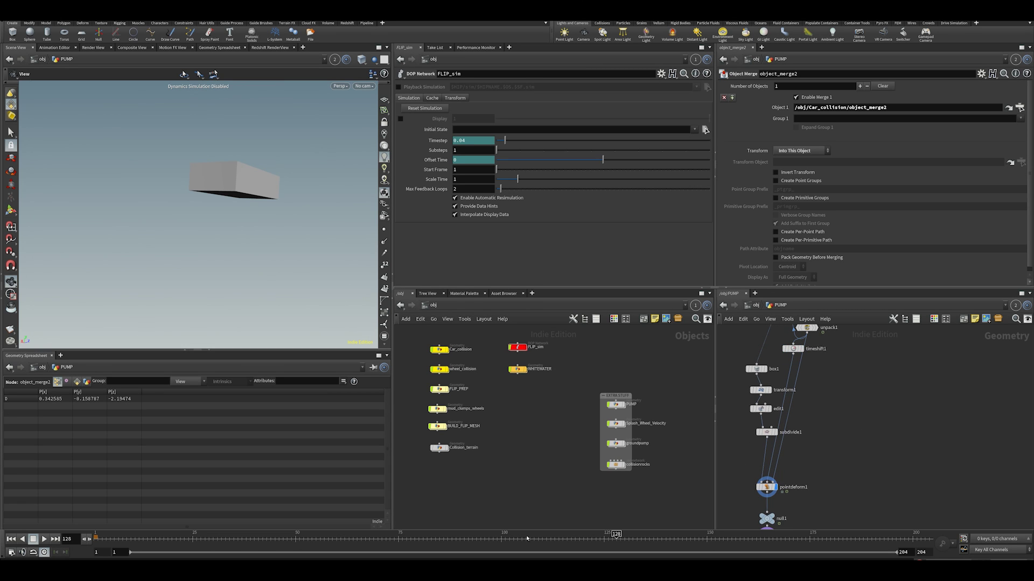
pyautogui.moveTo(527, 538); pyautogui.dragTo(554, 534)
pyautogui.moveTo(846, 318); pyautogui.dragTo(831, 426, button='middle')
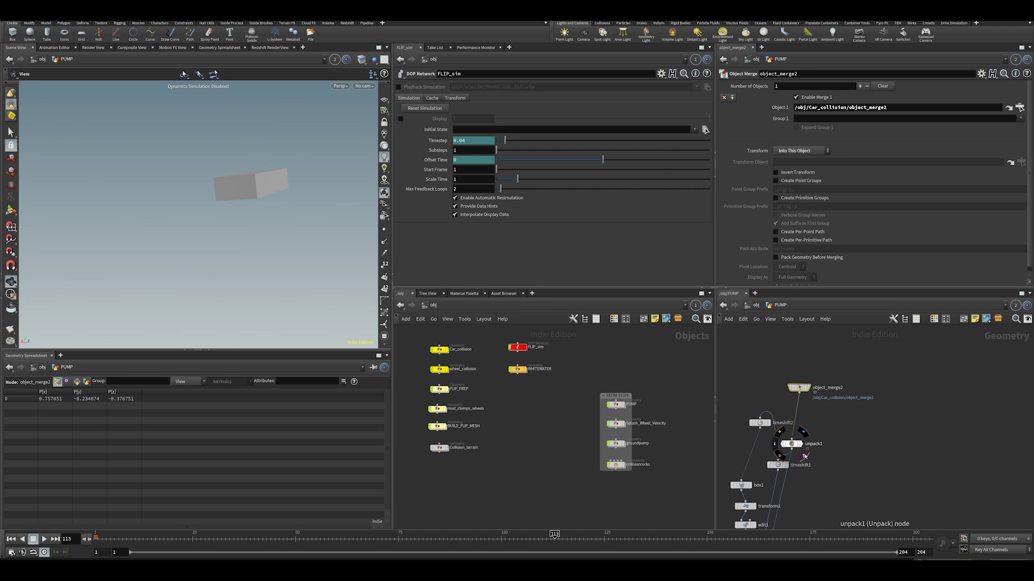
pyautogui.click(804, 455)
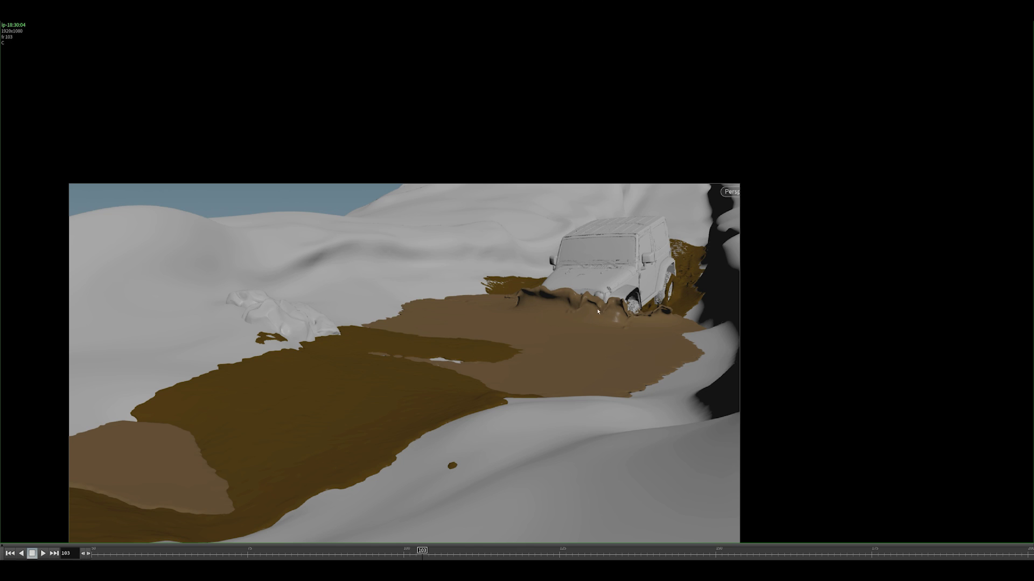
# Step: Advance the timeline to frame 127 and display the OUT_v volume output in the PUMP network
pyautogui.scroll(1, 533, 321)
pyautogui.scroll(-2, 582, 316)
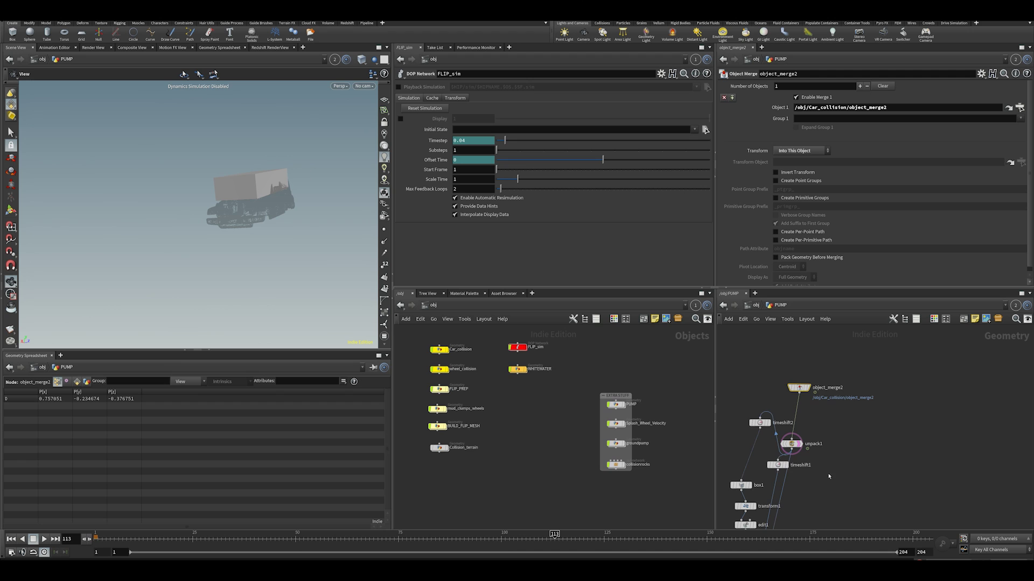
pyautogui.moveTo(828, 476); pyautogui.dragTo(873, 404, button='middle')
pyautogui.moveTo(815, 474); pyautogui.dragTo(845, 409, button='middle')
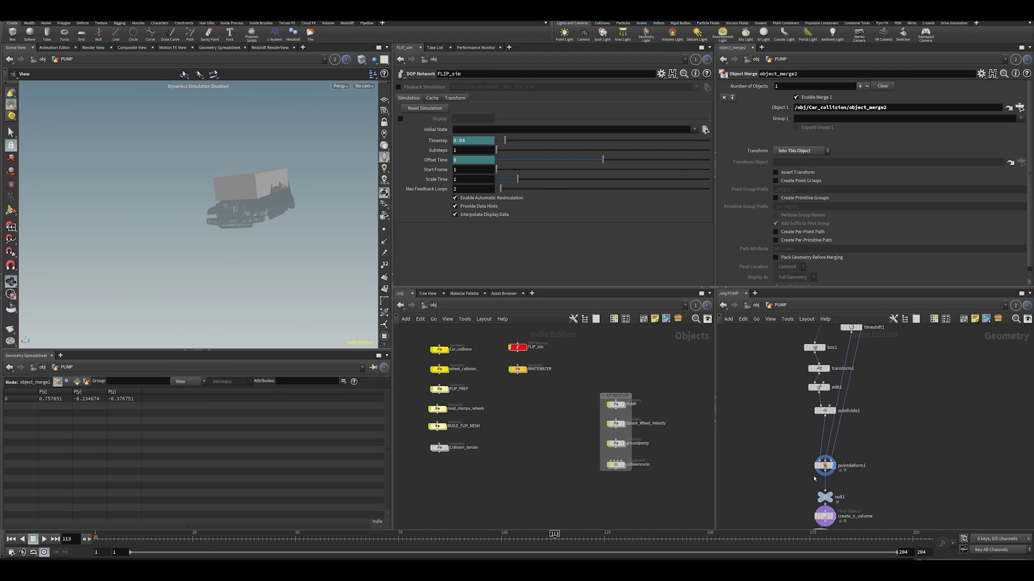
pyautogui.press('Up')
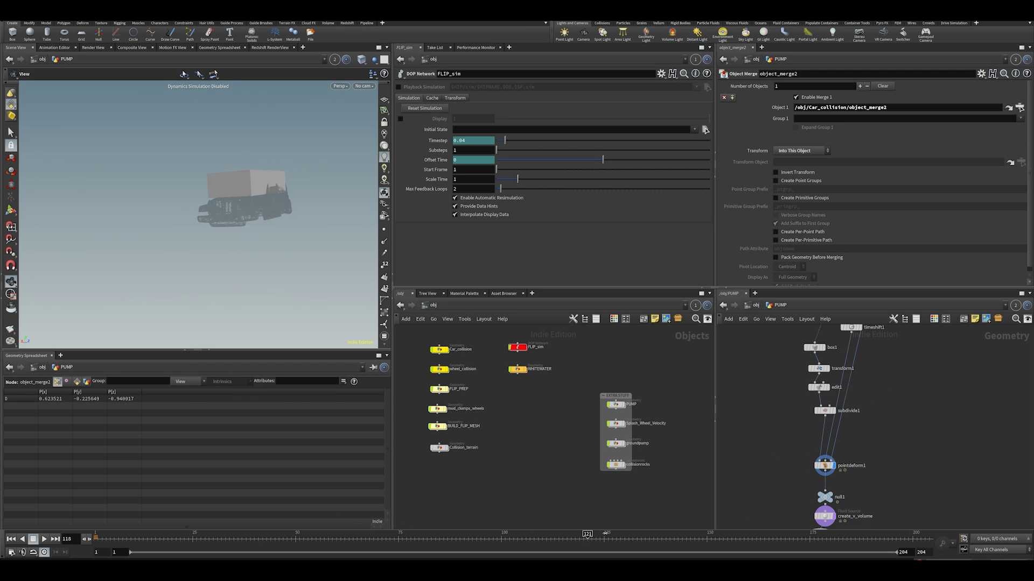
pyautogui.moveTo(832, 396); pyautogui.dragTo(861, 324, button='middle')
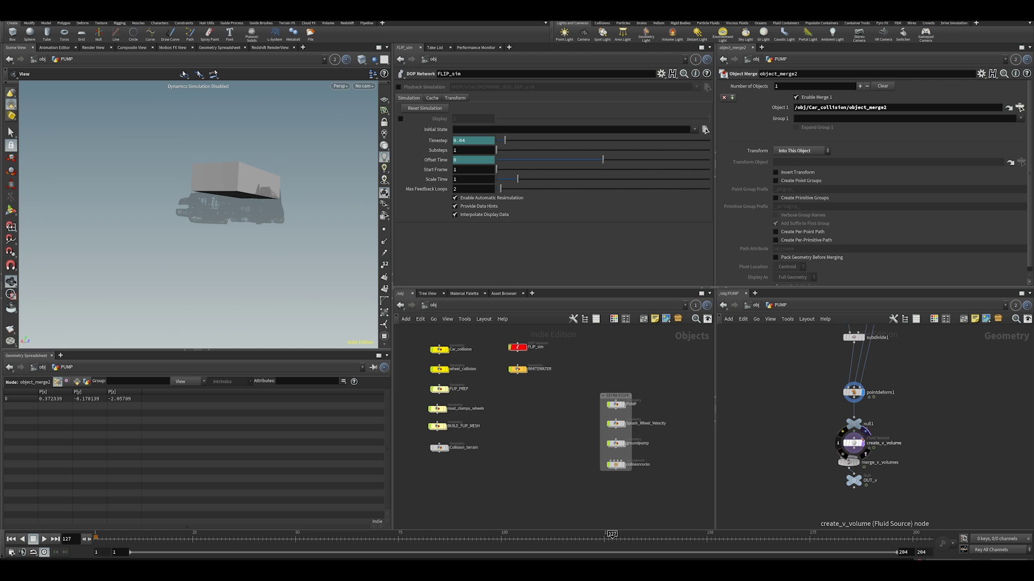
pyautogui.moveTo(854, 481); pyautogui.dragTo(848, 495)
pyautogui.press('r')
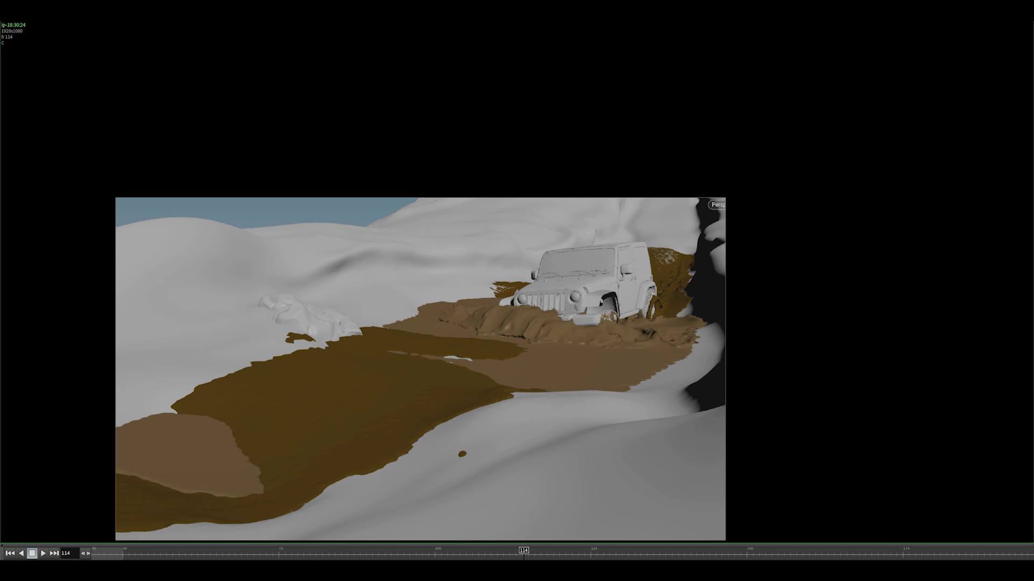
# Step: Replay and scrub the flipbook from frame 93 to 125 to examine the mud being pushed up by the car
pyautogui.moveTo(524, 554)
pyautogui.mouseDown()
pyautogui.moveTo(431, 554)
pyautogui.moveTo(489, 541)
pyautogui.mouseUp()
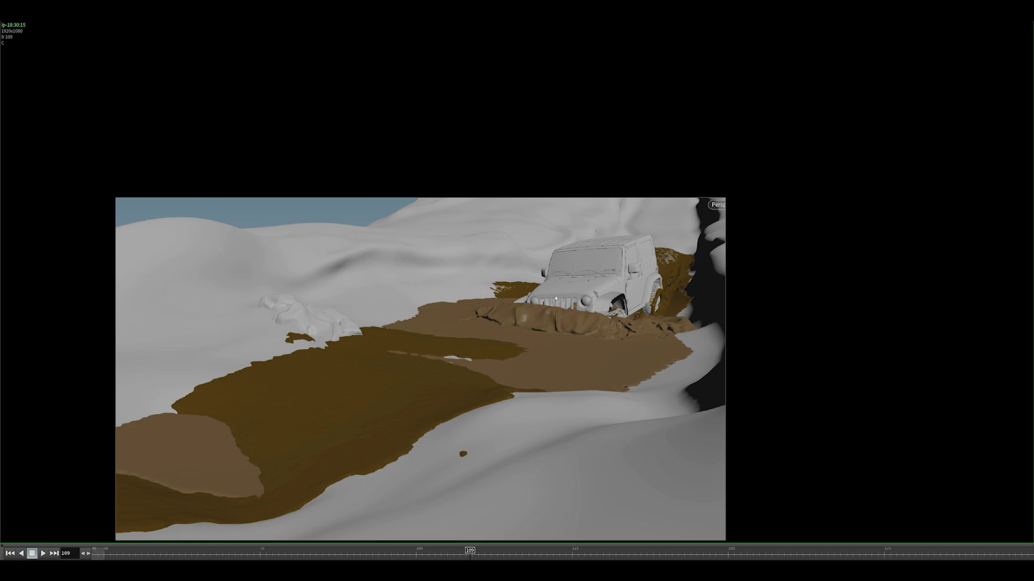
pyautogui.moveTo(462, 554); pyautogui.dragTo(371, 554)
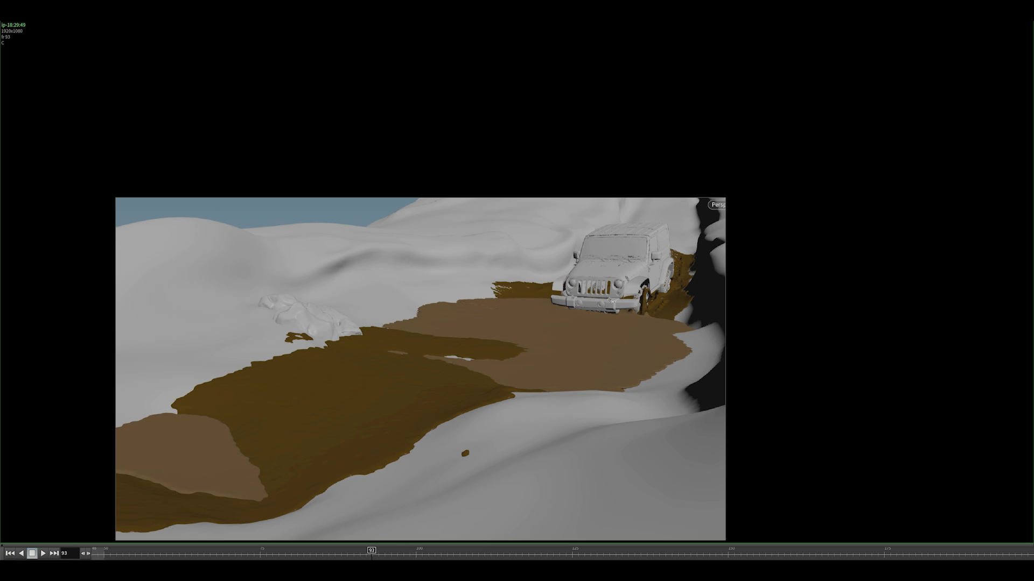
pyautogui.click(43, 553)
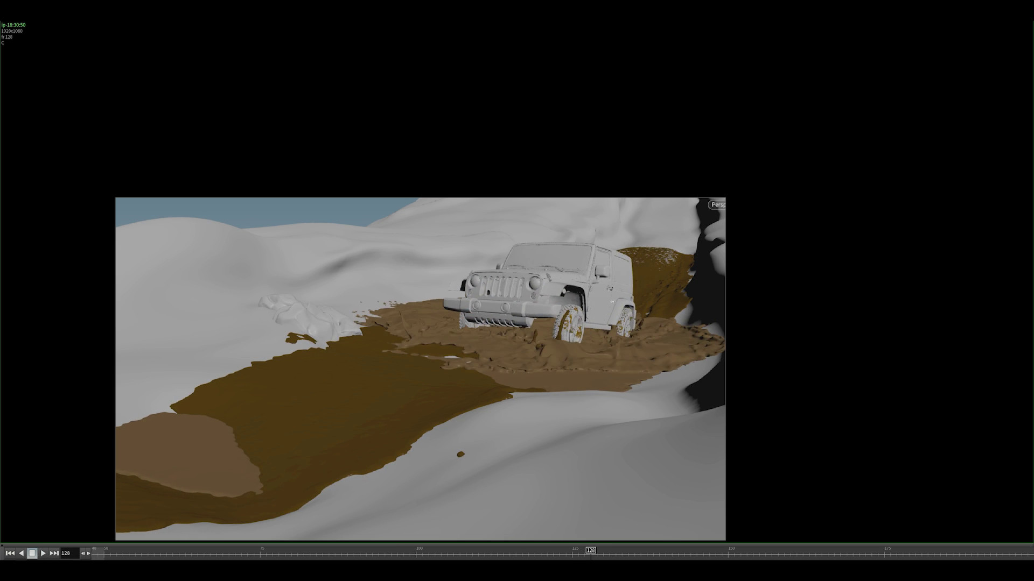
pyautogui.click(31, 554)
pyautogui.moveTo(612, 302); pyautogui.dragTo(601, 302)
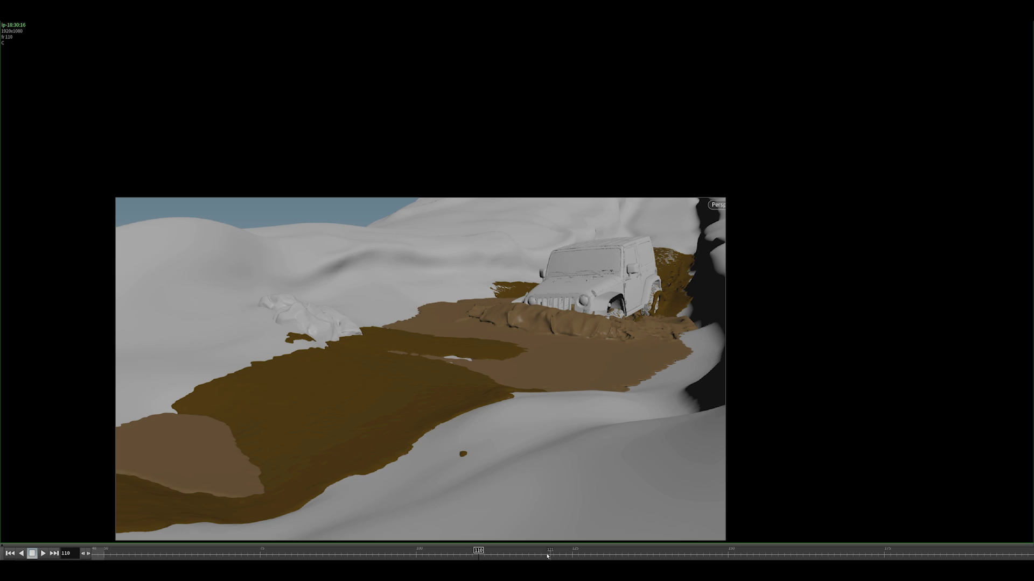
pyautogui.moveTo(471, 555); pyautogui.dragTo(364, 555)
pyautogui.moveTo(355, 508); pyautogui.dragTo(656, 324)
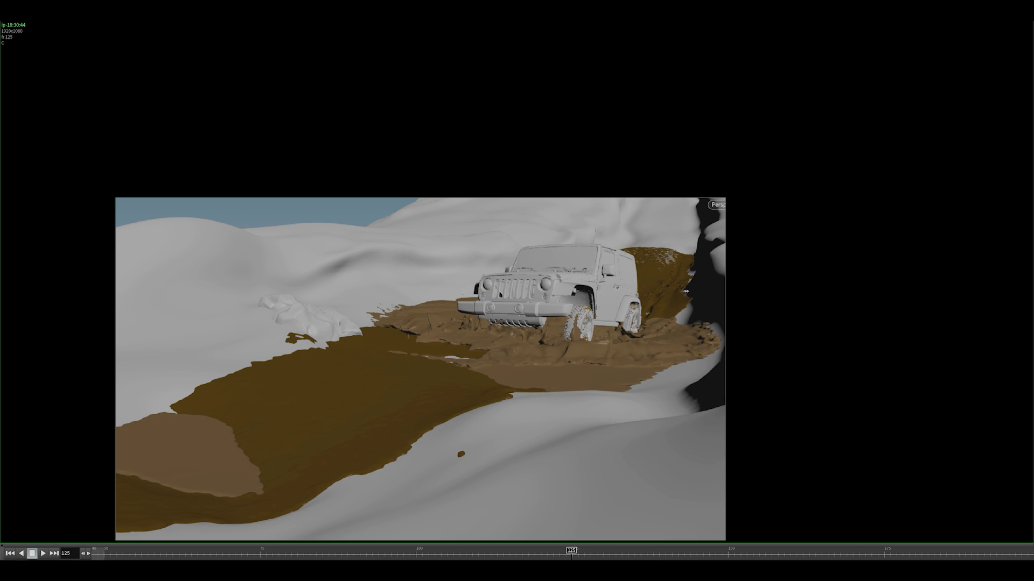
pyautogui.scroll(2, 550, 334)
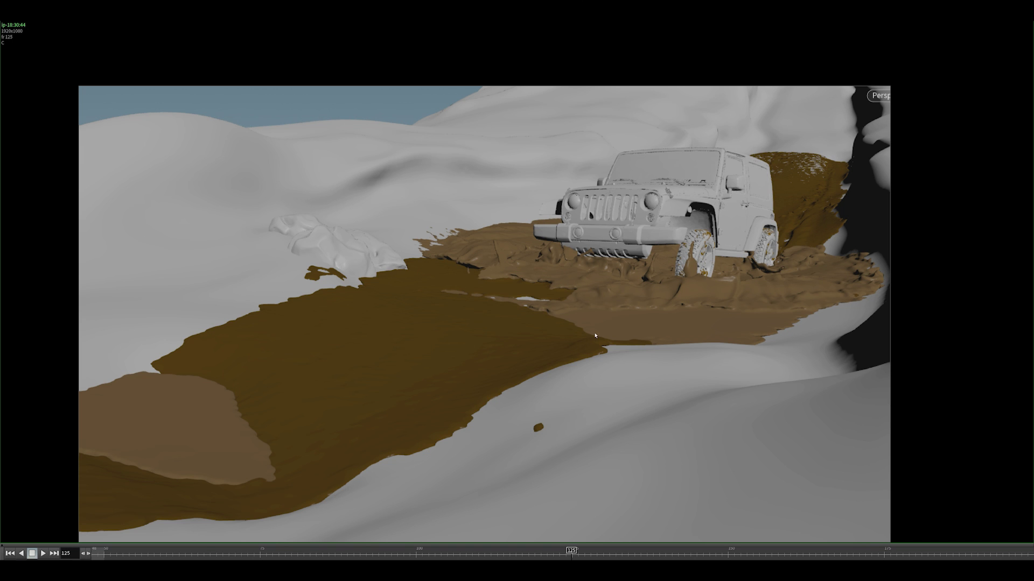
pyautogui.scroll(-4, 597, 350)
pyautogui.moveTo(598, 356); pyautogui.dragTo(566, 352, button='middle')
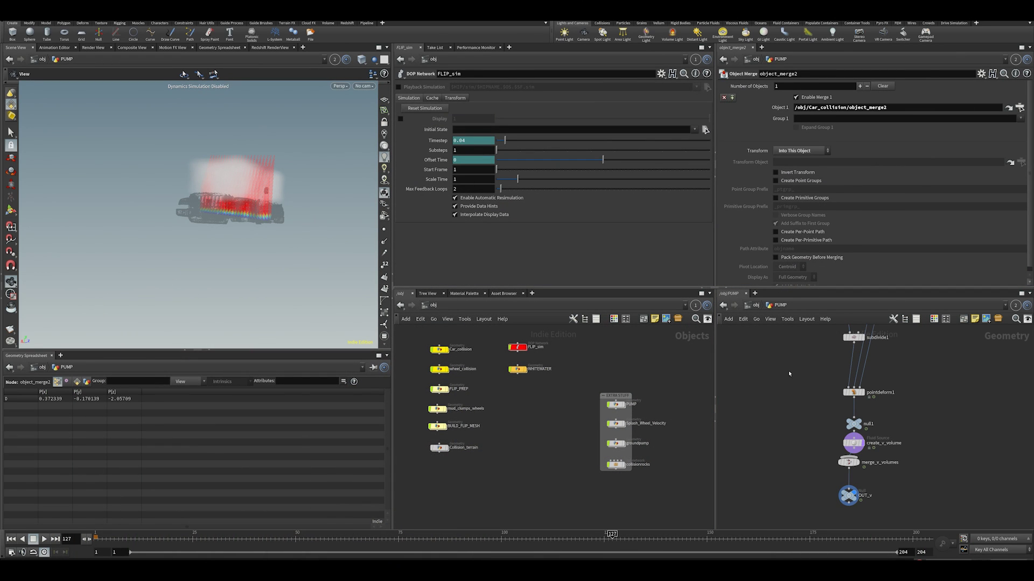
# Step: Open FLIP_sim, follow source_v_from_PUMP1's volume path to OUT_v in groundpump, and link the scene view to that network
pyautogui.moveTo(584, 396); pyautogui.dragTo(623, 413, button='middle')
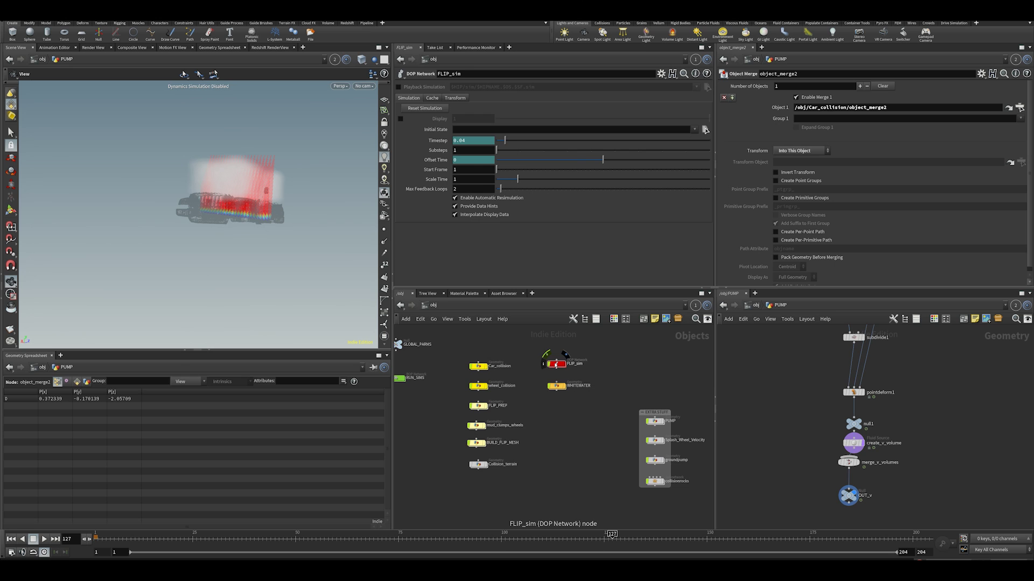
pyautogui.doubleClick(556, 365)
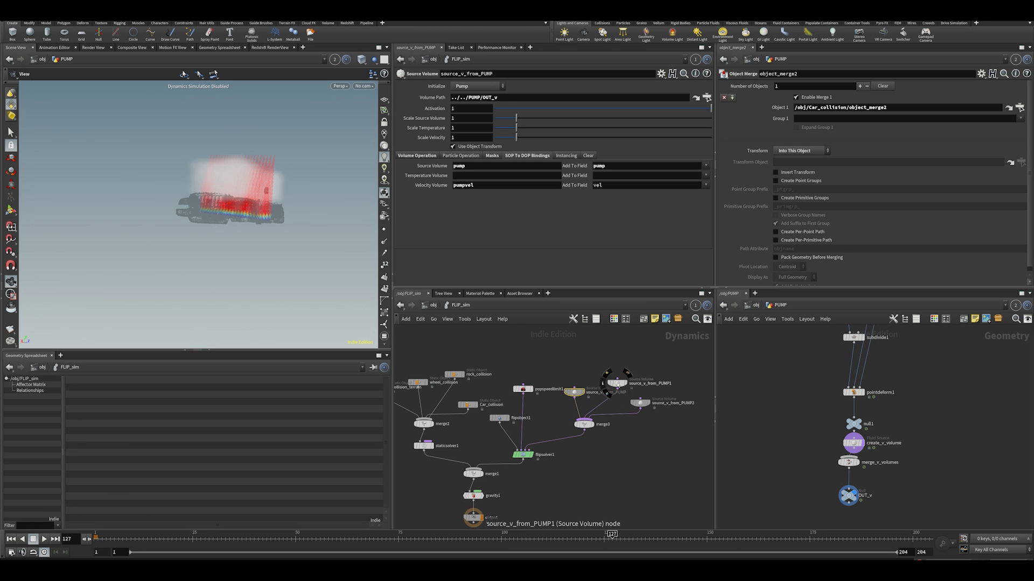
pyautogui.click(696, 97)
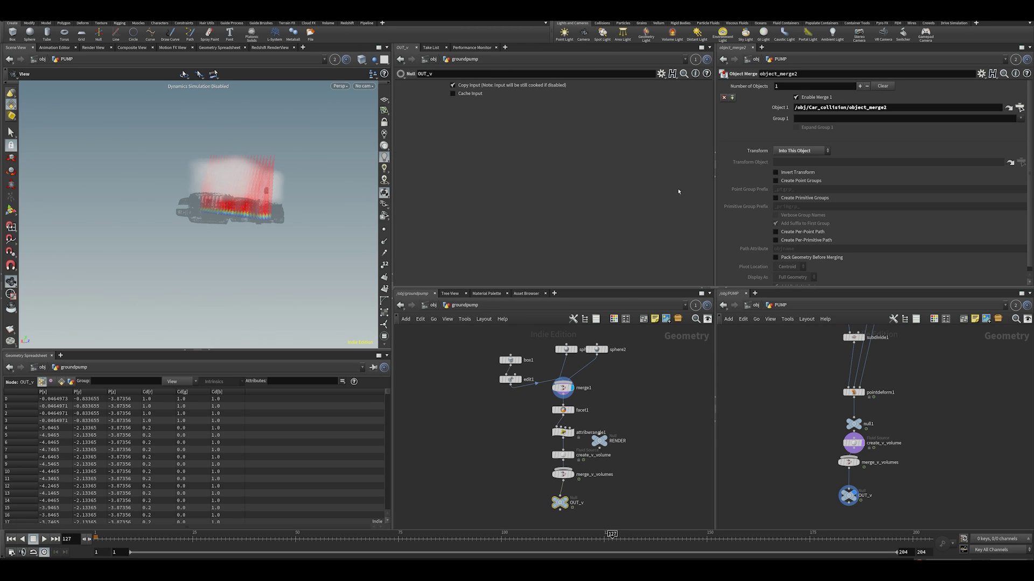
pyautogui.click(335, 60)
pyautogui.click(342, 96)
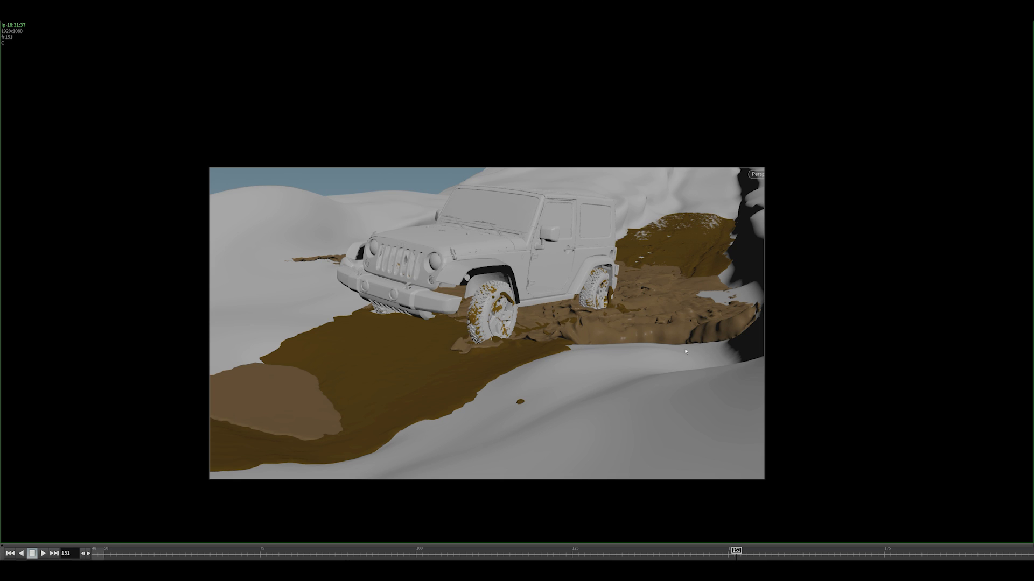
# Step: Replay the flipbook from the car's approach and scrub to frame 144 to examine the mud around the wheels
pyautogui.moveTo(598, 548); pyautogui.dragTo(437, 549)
pyautogui.press('Up')
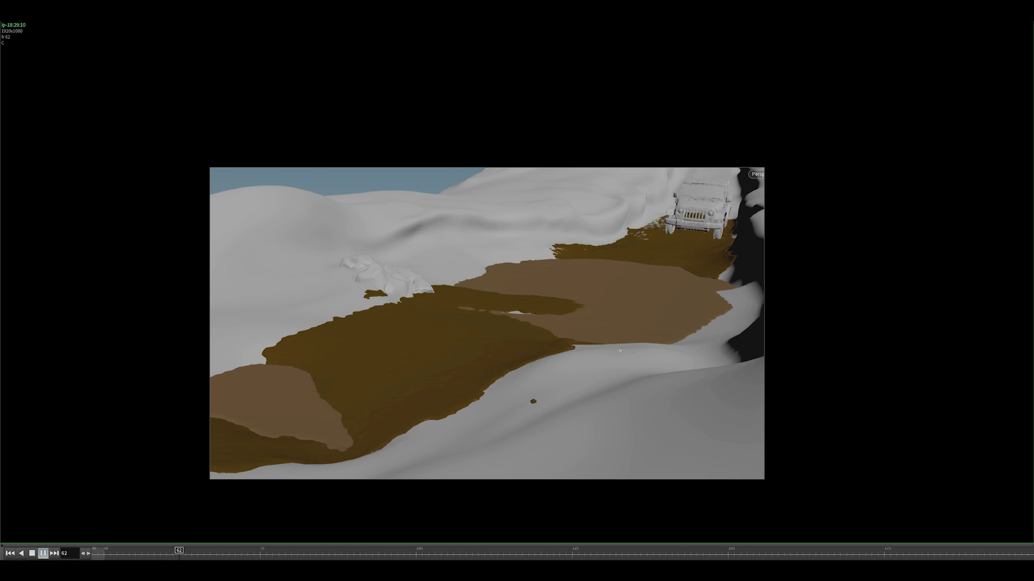
pyautogui.click(540, 552)
pyautogui.moveTo(540, 551); pyautogui.dragTo(689, 552)
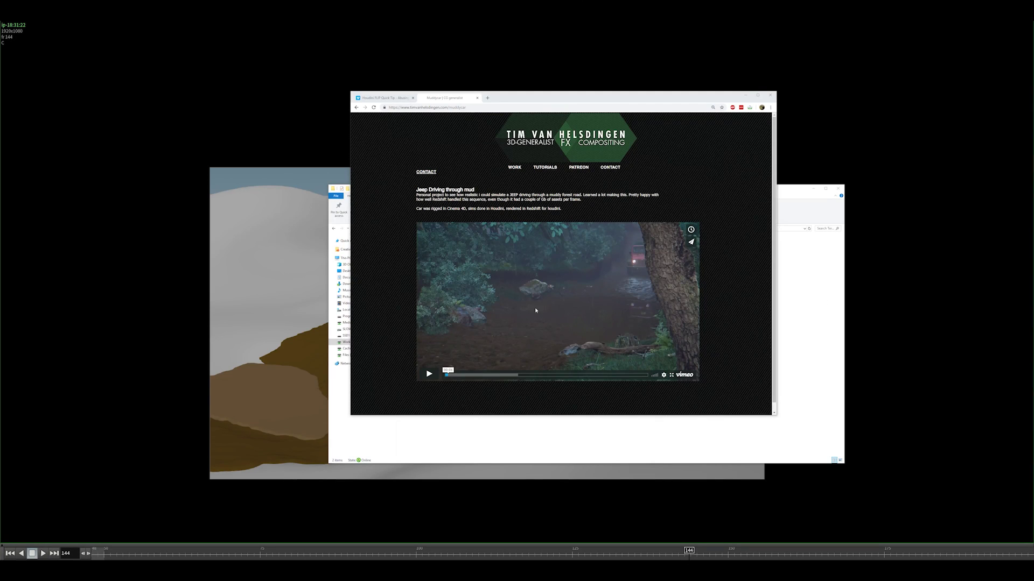
# Step: Switch to the browser, play the "Jeep Driving through mud" video and enlarge the page around it
pyautogui.click(429, 374)
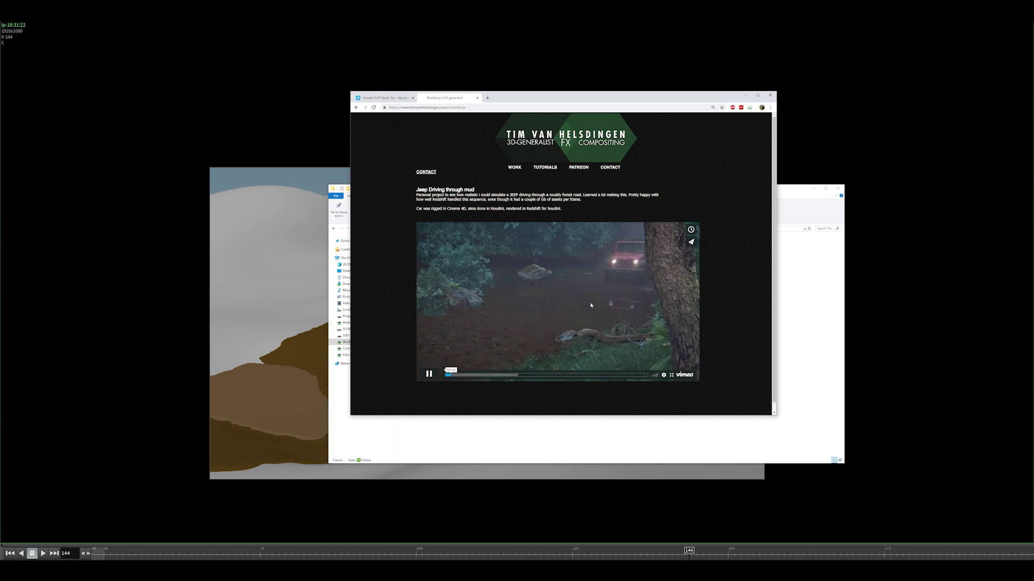
pyautogui.keyDown('ctrl'); pyautogui.scroll(3, 590, 305); pyautogui.keyUp('ctrl')
pyautogui.scroll(-2, 592, 304)
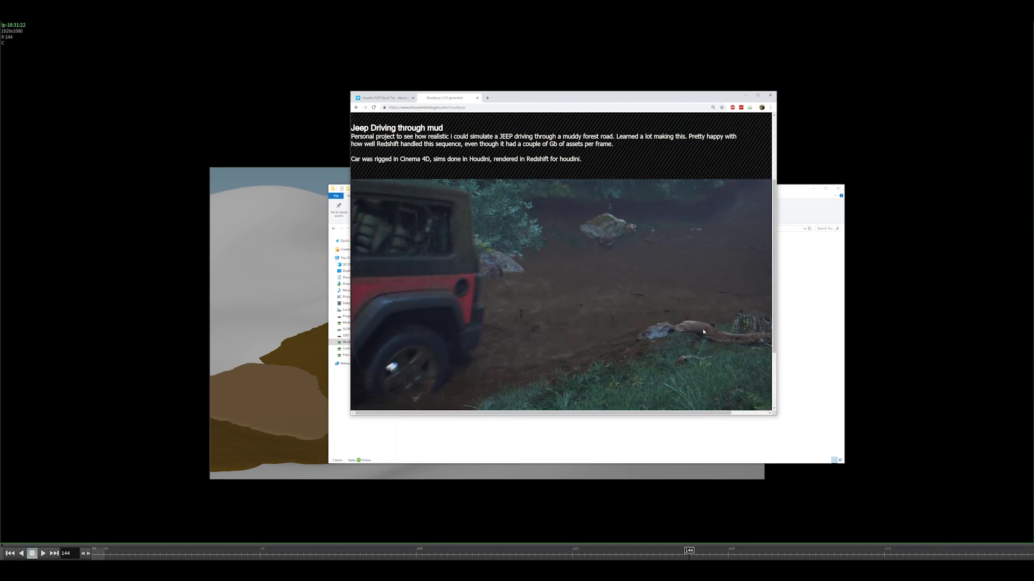
pyautogui.scroll(-1, 596, 385)
pyautogui.hscroll(1, 595, 385)
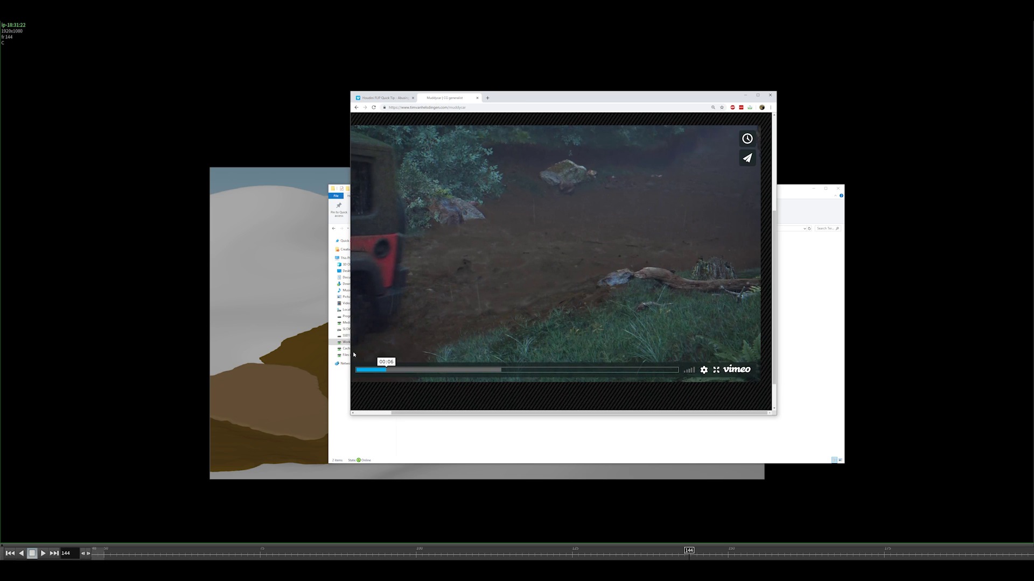
# Step: Replay the opening seconds of the rendered Jeep video to examine the mud, and minimize the browser
pyautogui.click(374, 371)
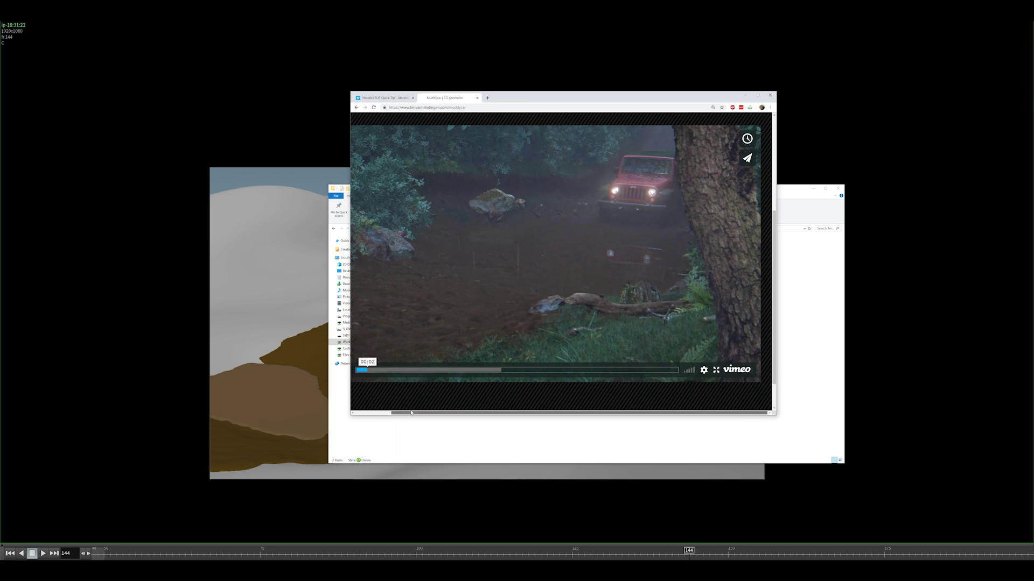
pyautogui.hscroll(-1, 370, 391)
pyautogui.click(357, 369)
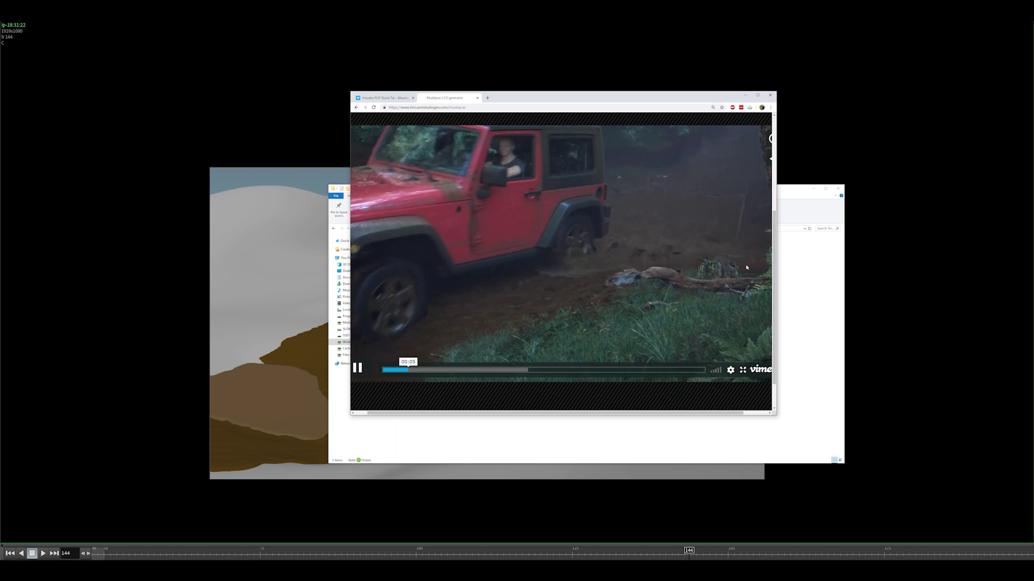
pyautogui.moveTo(412, 371); pyautogui.dragTo(390, 371)
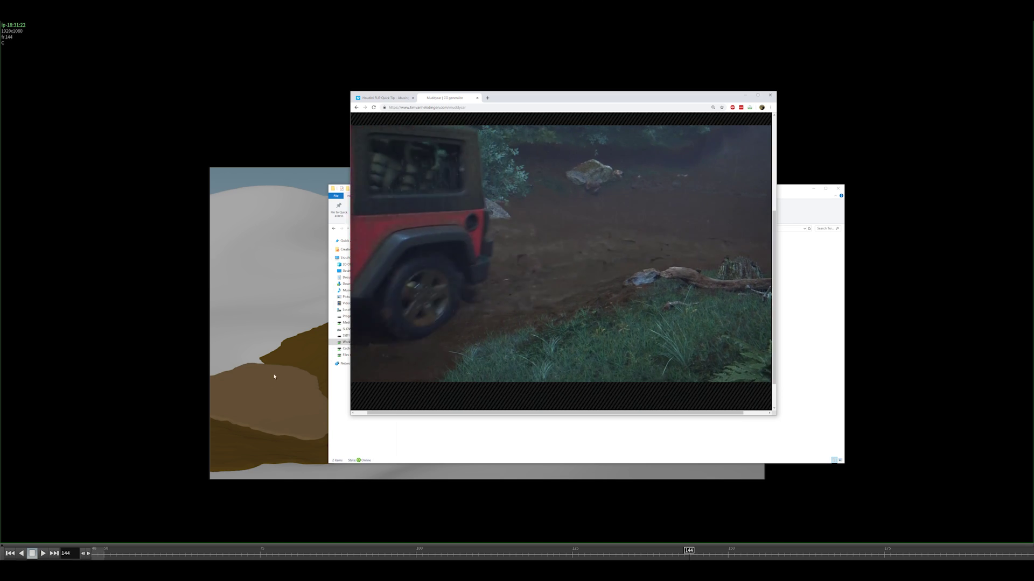
pyautogui.click(384, 370)
pyautogui.click(357, 367)
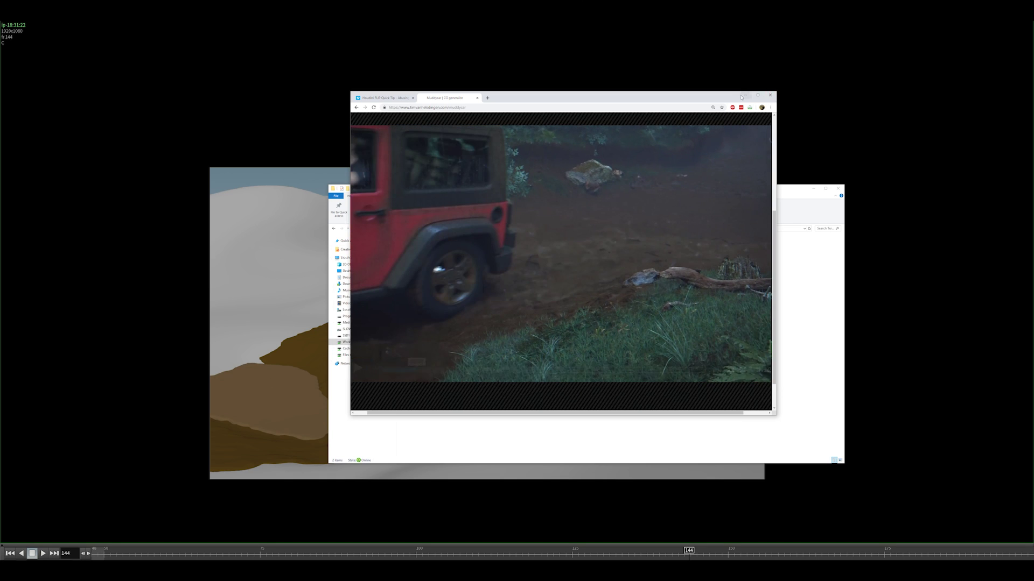
pyautogui.click(745, 96)
# Step: Scrub the flipbook forward from frame 138 to examine how the mud behaves behind the passing car
pyautogui.scroll(-2, 566, 333)
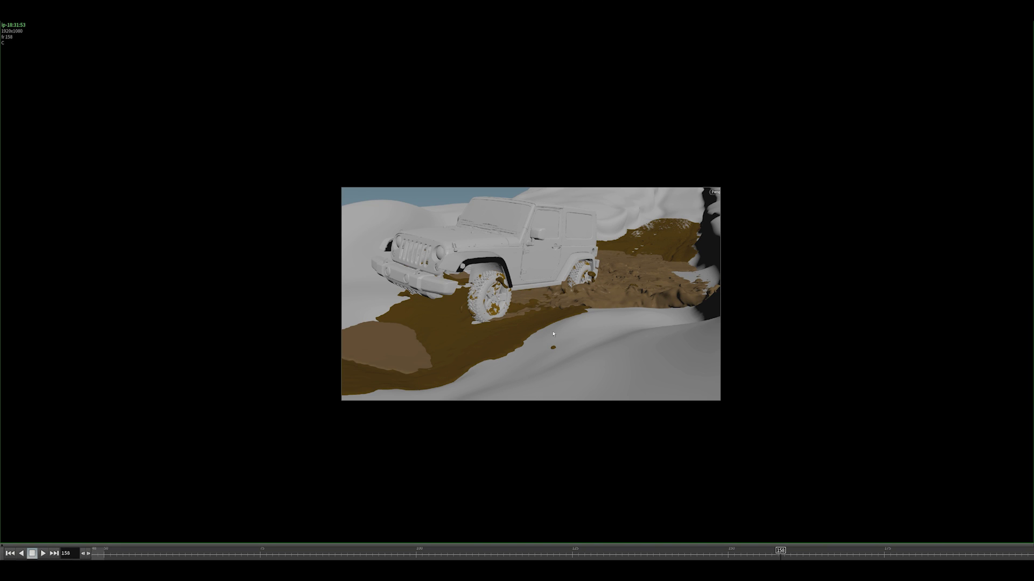
pyautogui.moveTo(546, 322)
pyautogui.mouseDown(button='middle')
pyautogui.moveTo(596, 340)
pyautogui.moveTo(542, 337)
pyautogui.mouseUp(button='middle')
pyautogui.scroll(3, 596, 340)
pyautogui.scroll(-3, 544, 338)
pyautogui.moveTo(598, 557); pyautogui.dragTo(654, 555)
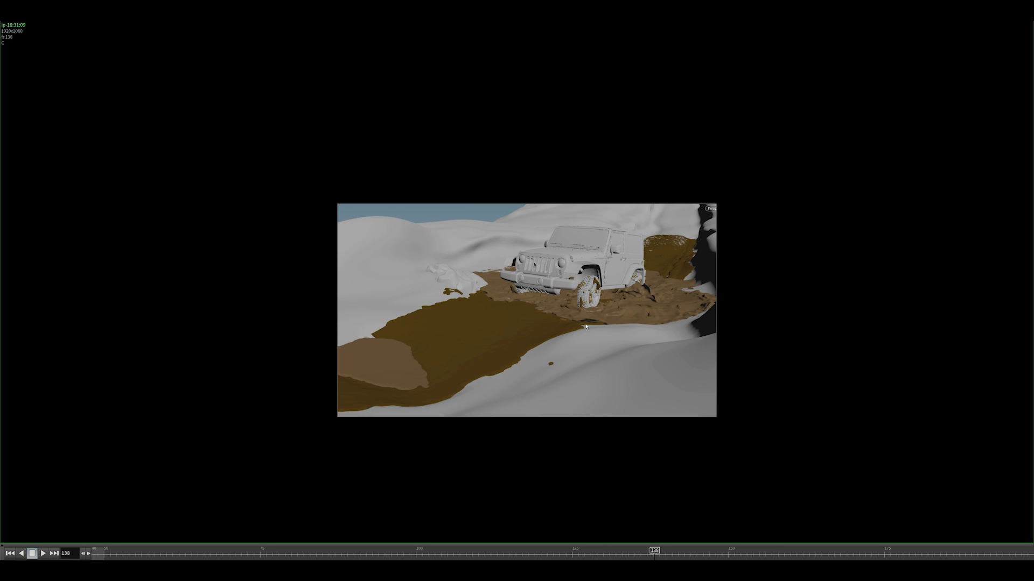
pyautogui.moveTo(652, 553); pyautogui.dragTo(773, 553)
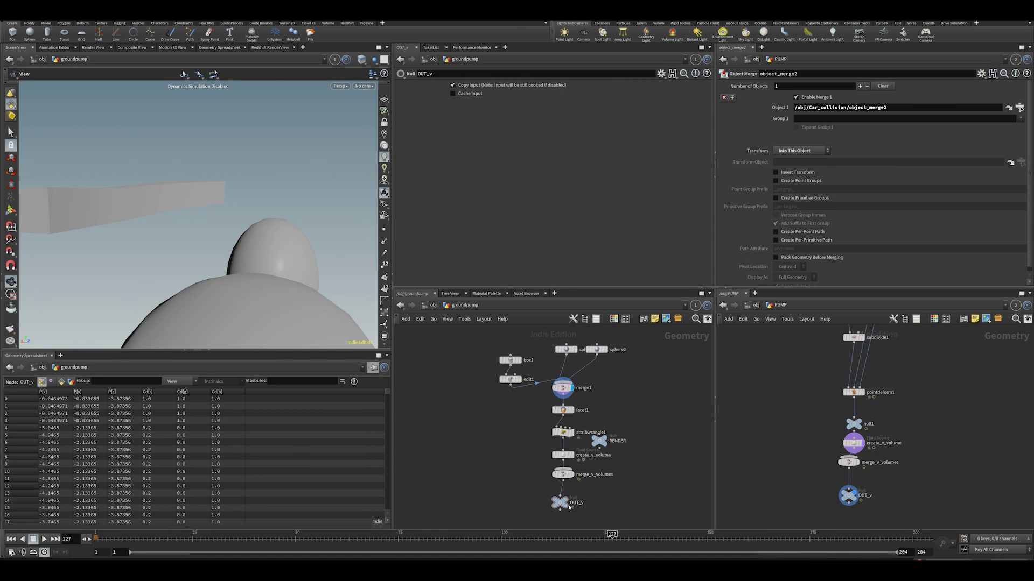
# Step: Display OUT_v in the groundpump network and inspect the create_v_volume fluid source settings
pyautogui.click(565, 502)
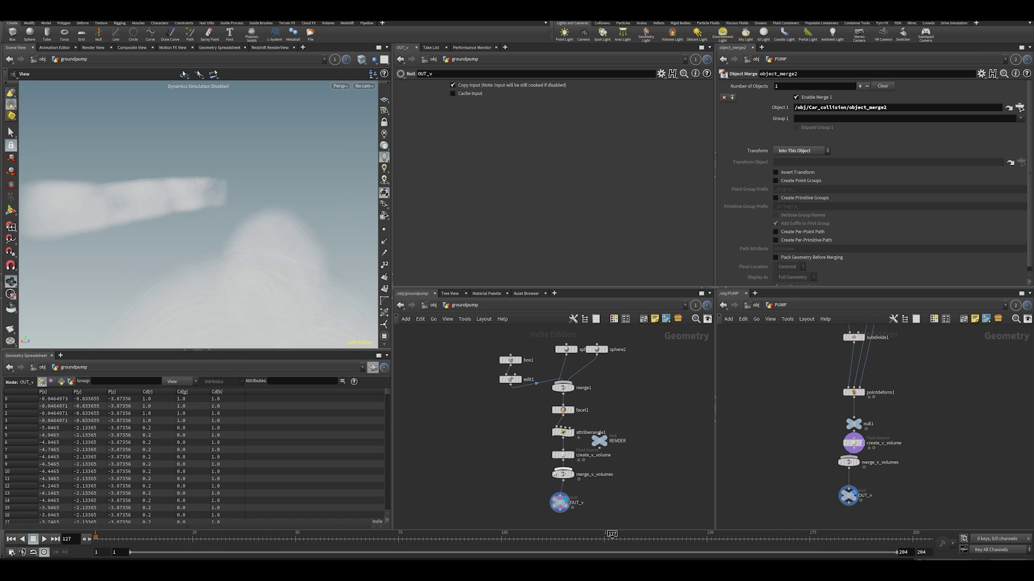
pyautogui.click(562, 455)
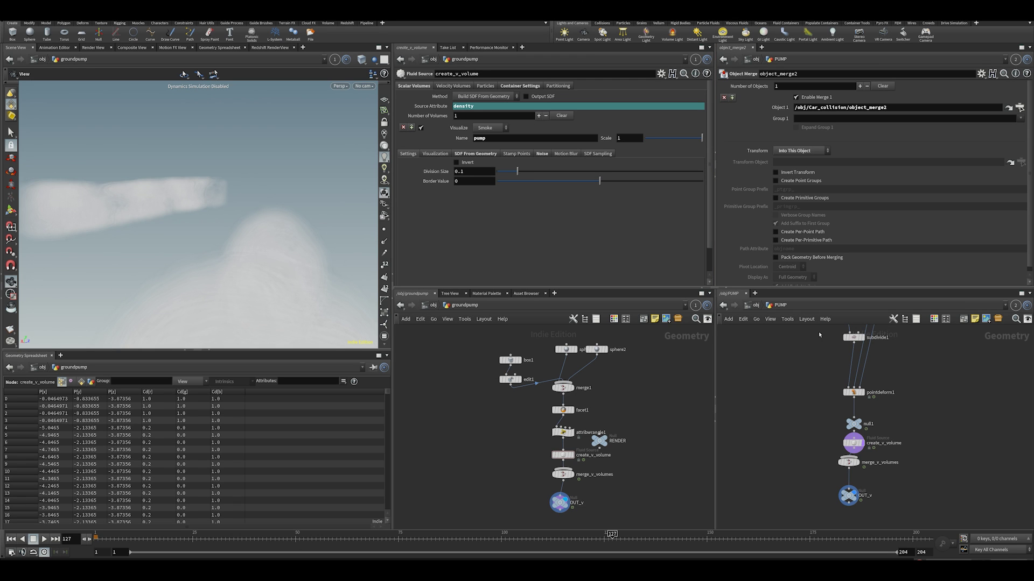
pyautogui.moveTo(617, 465); pyautogui.dragTo(641, 423, button='middle')
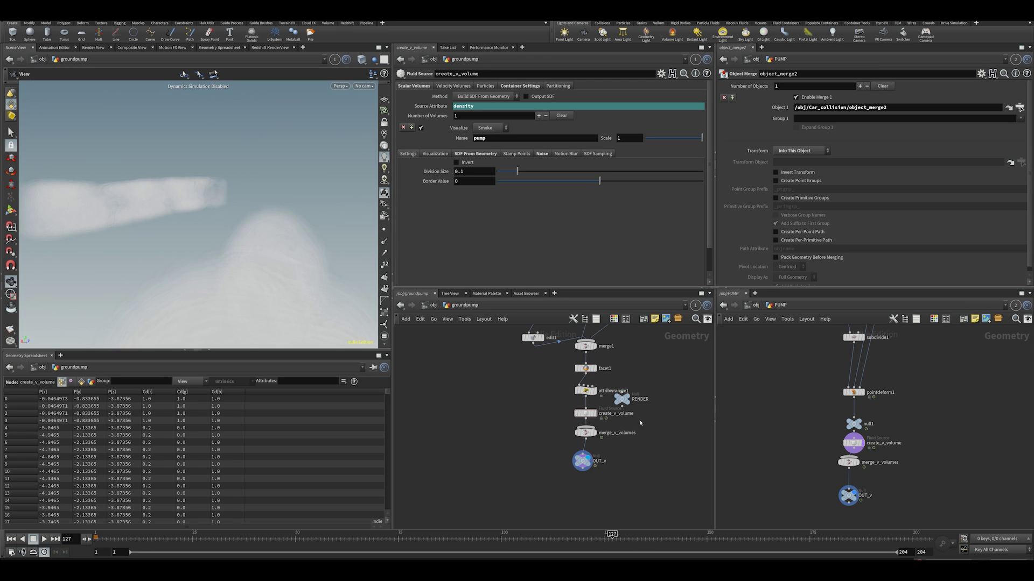
# Step: Return to FLIP_sim, inspect source_v_from_PUMP2 and jump to the OUT_wheelv node its volume path references
pyautogui.click(433, 309)
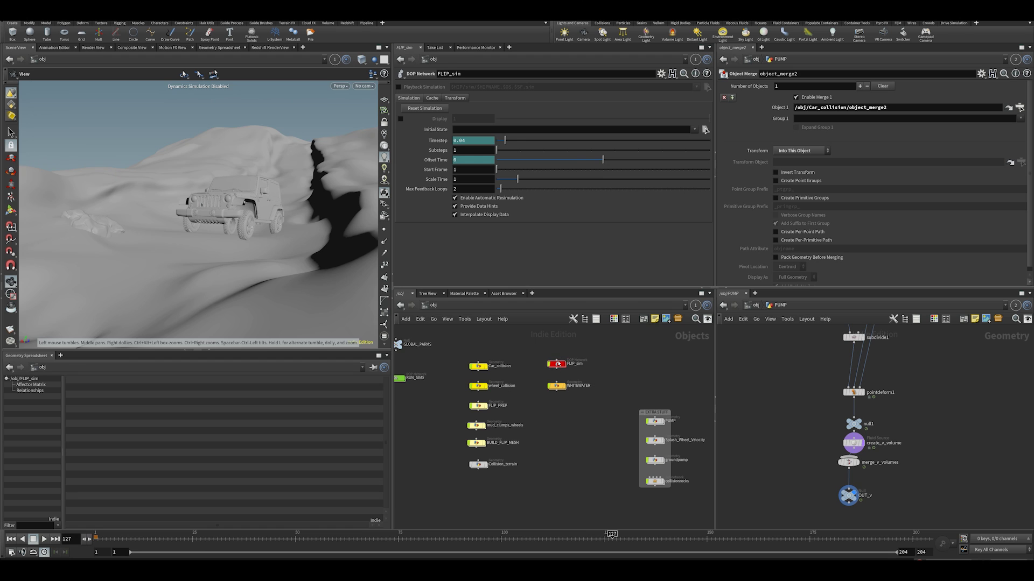
pyautogui.doubleClick(557, 364)
pyautogui.click(639, 402)
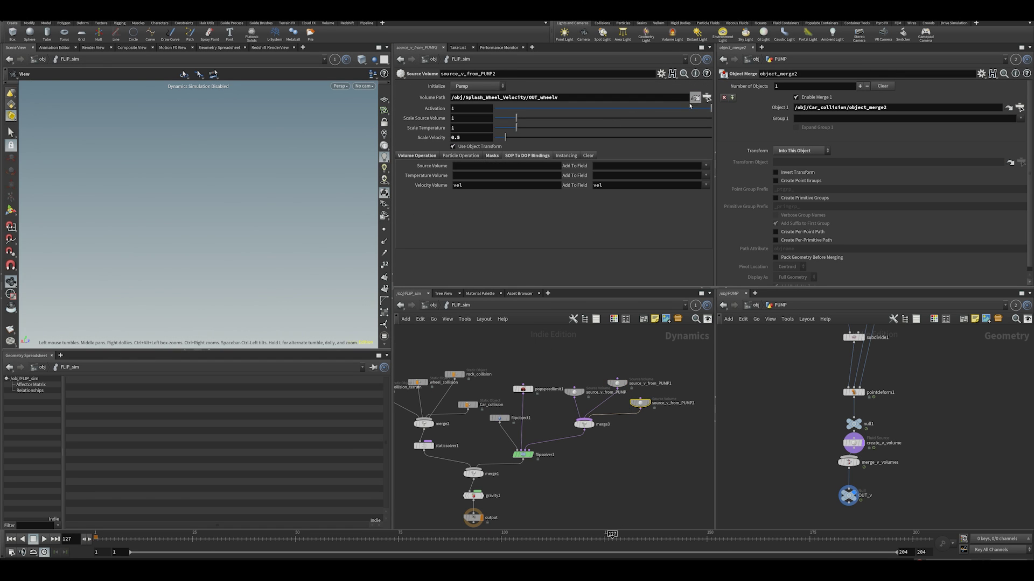
pyautogui.click(694, 98)
# Step: Display the convert1 node in Splash_Wheel_Velocity and look through the sekow_camera_to_scale/cam1 camera
pyautogui.moveTo(615, 439); pyautogui.dragTo(632, 403, button='middle')
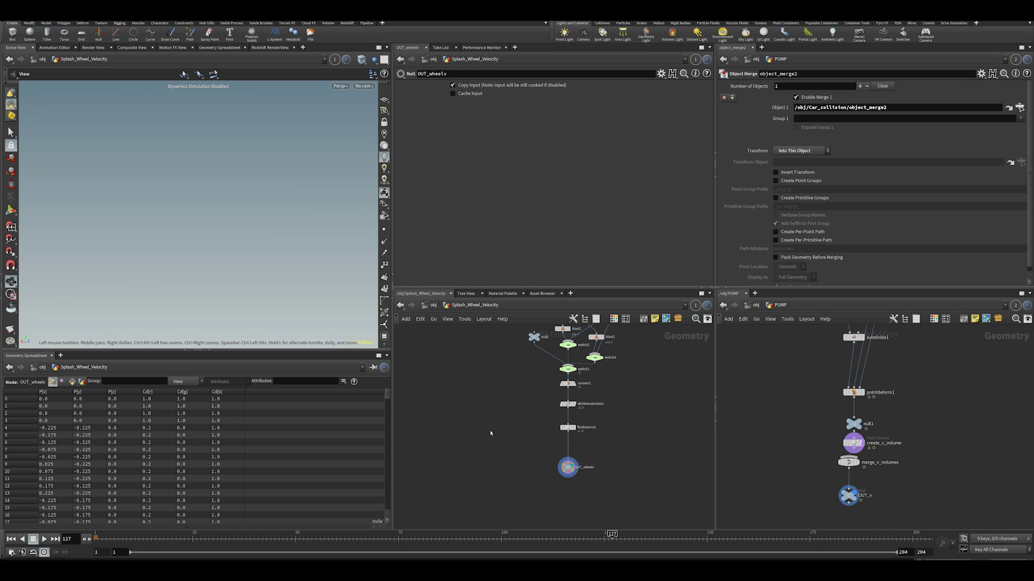
pyautogui.scroll(2, 490, 433)
pyautogui.click(363, 87)
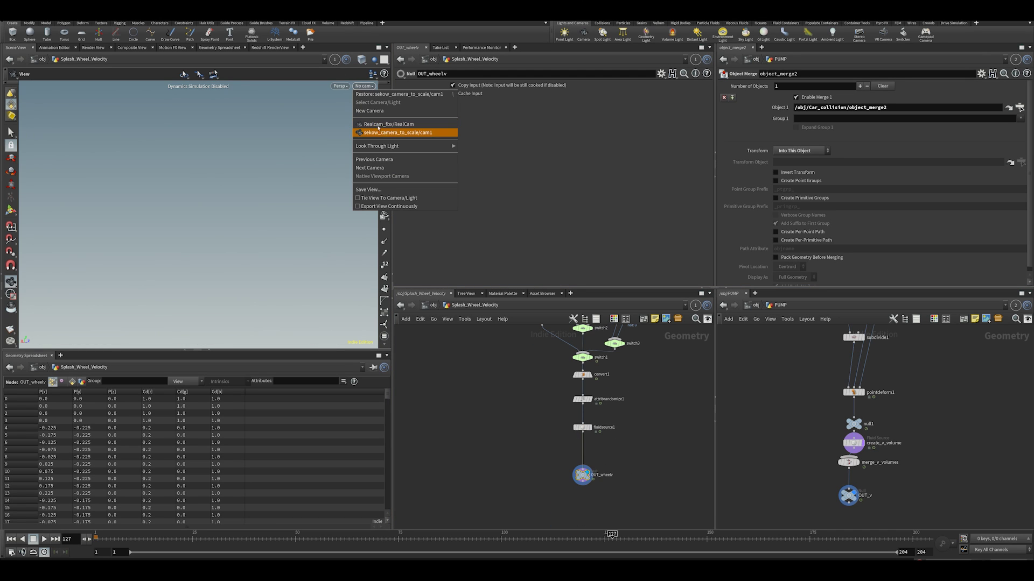
pyautogui.click(384, 133)
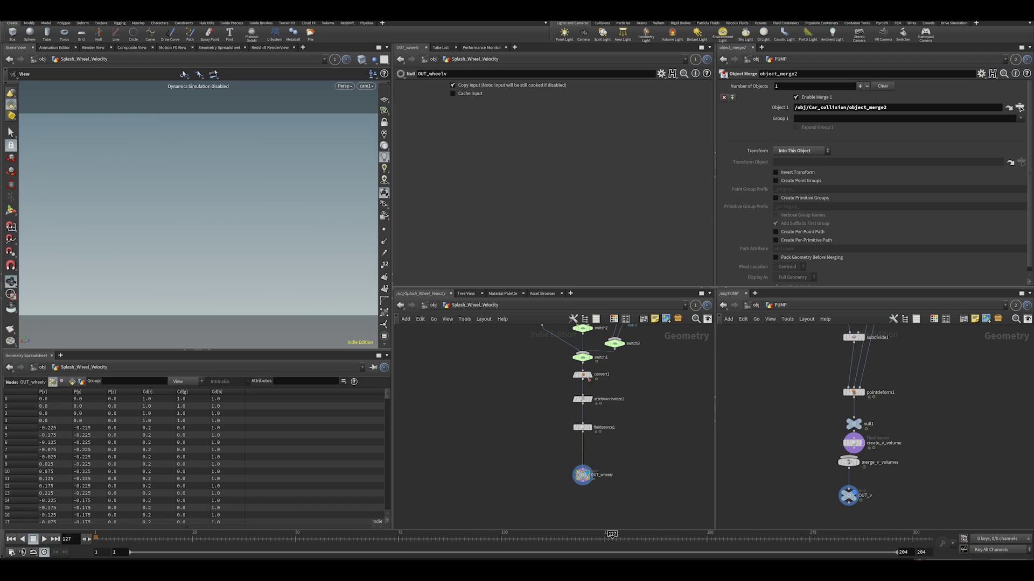
pyautogui.moveTo(588, 378); pyautogui.dragTo(590, 422, button='middle')
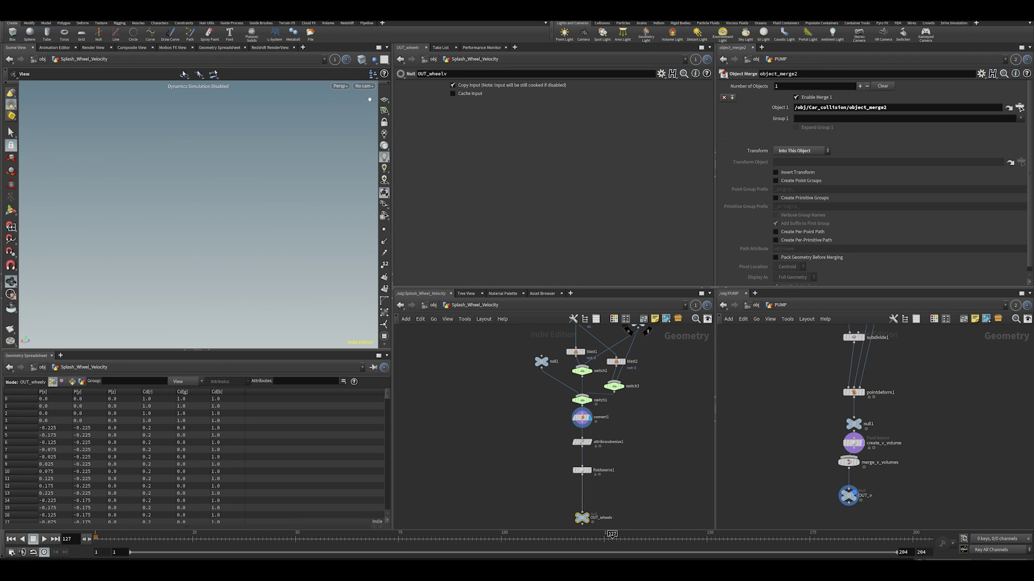
pyautogui.click(349, 86)
pyautogui.click(398, 172)
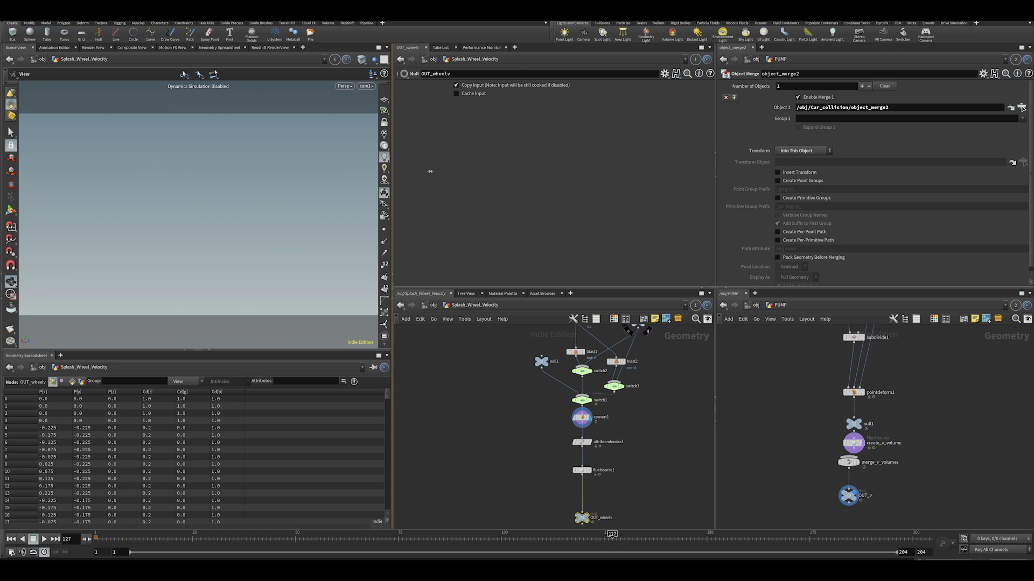
# Step: Widen the scene view and play the wheel velocity geometry forward through the camera
pyautogui.moveTo(393, 171); pyautogui.dragTo(583, 171)
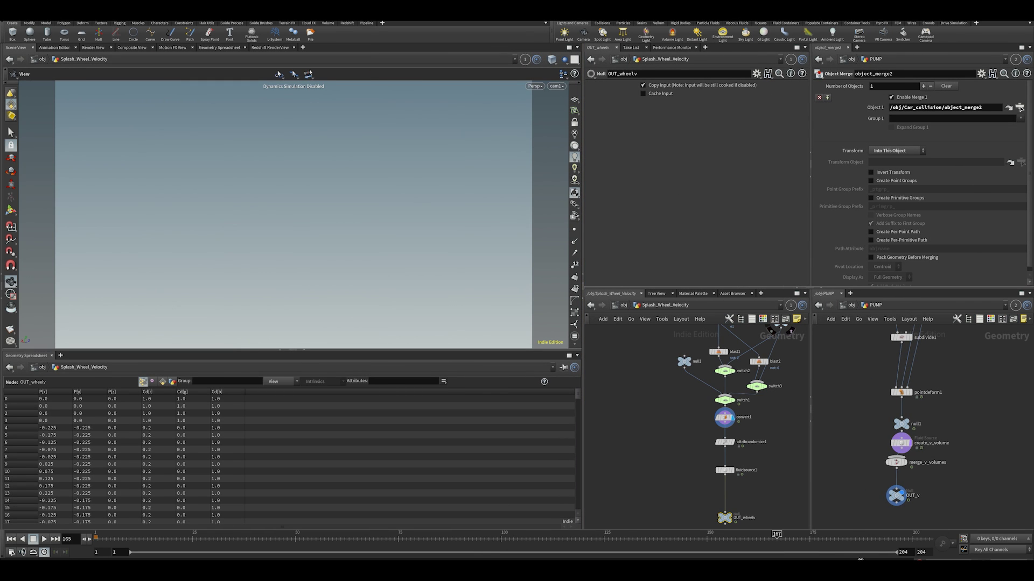
pyautogui.moveTo(817, 534); pyautogui.dragTo(723, 533)
pyautogui.press('Up')
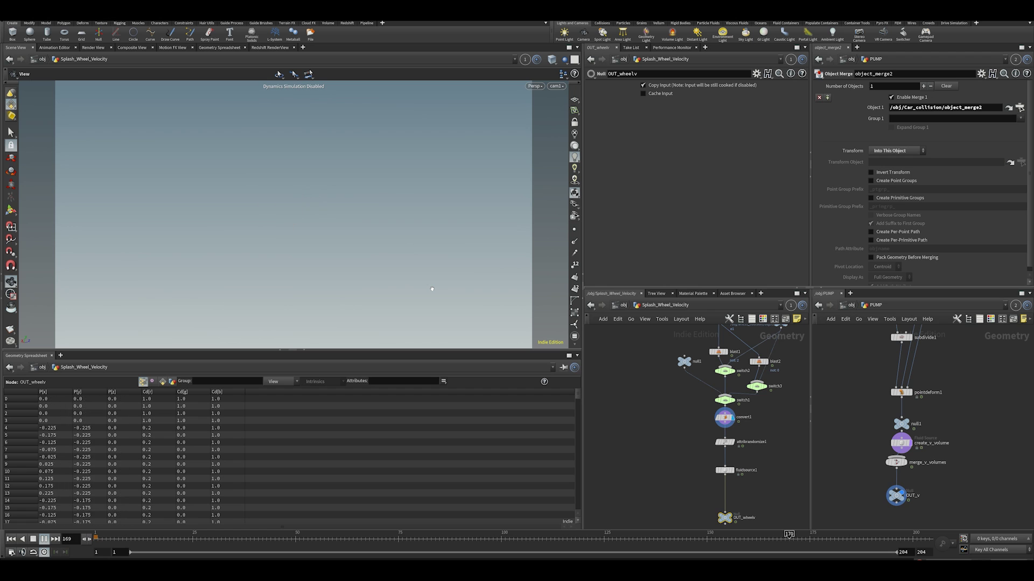
pyautogui.press('Up')
# Step: Inspect the attribrandomize1 velocity settings, then display fluidsource1 at frame 166
pyautogui.scroll(3, 763, 441)
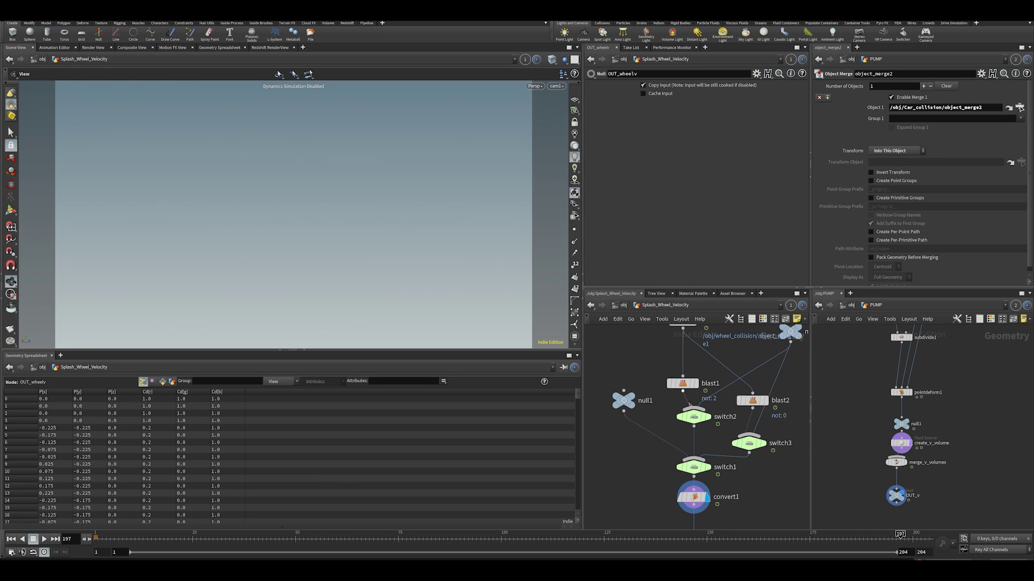
pyautogui.scroll(-3, 746, 511)
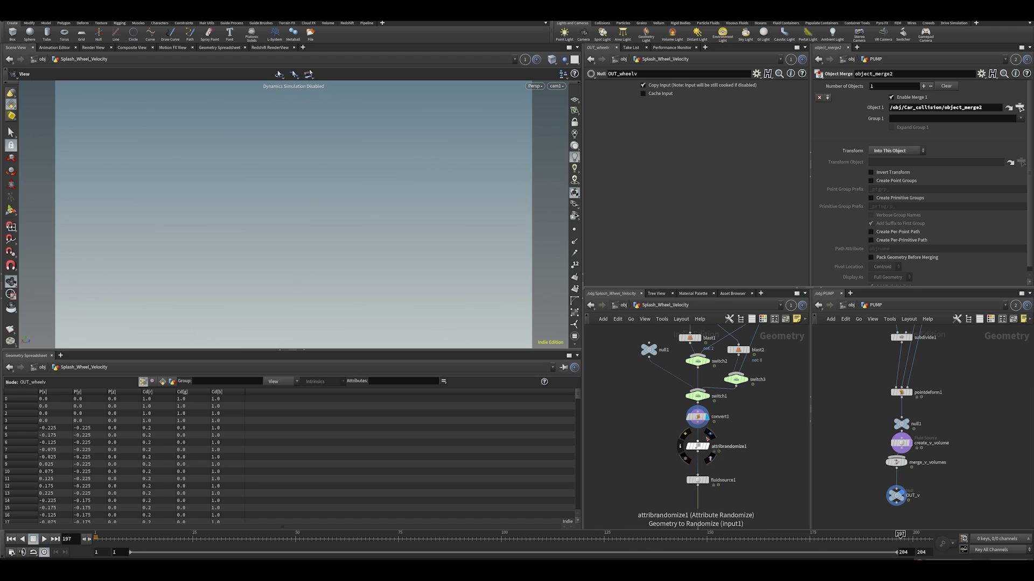
pyautogui.click(698, 448)
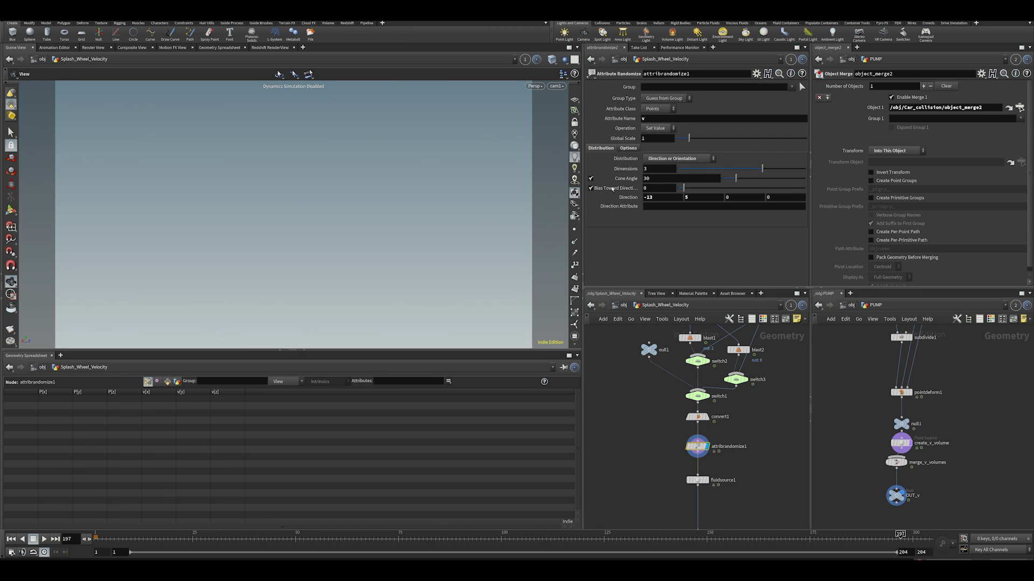
pyautogui.moveTo(733, 477); pyautogui.dragTo(724, 422, button='middle')
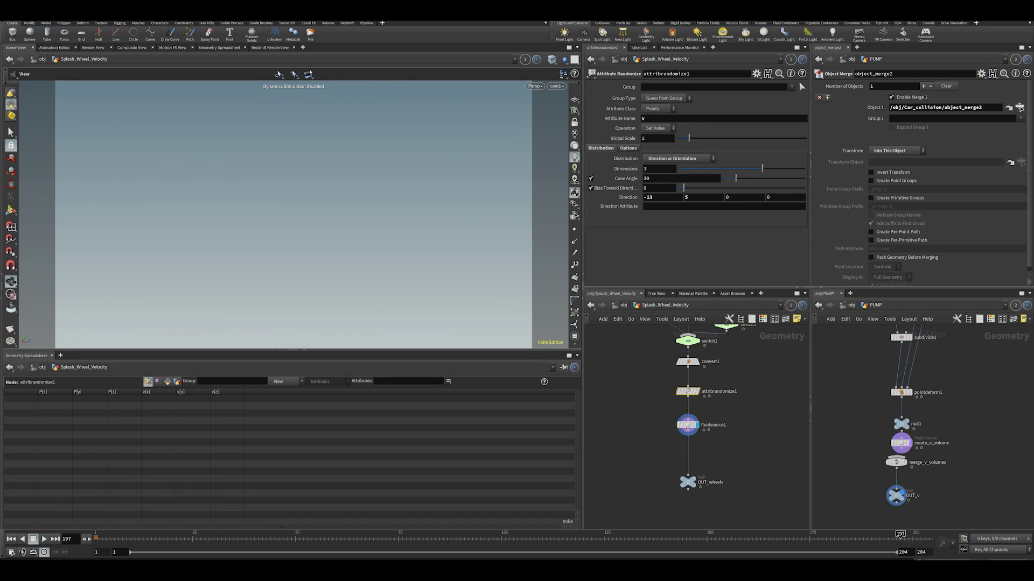
pyautogui.click(687, 425)
pyautogui.moveTo(771, 536)
pyautogui.mouseDown()
pyautogui.moveTo(798, 537)
pyautogui.moveTo(760, 537)
pyautogui.moveTo(859, 536)
pyautogui.moveTo(756, 537)
pyautogui.moveTo(773, 536)
pyautogui.mouseUp()
# Step: Display blast1 and set its group to 0 so that only the tire is kept
pyautogui.moveTo(700, 345); pyautogui.dragTo(691, 412, button='middle')
pyautogui.click(651, 389)
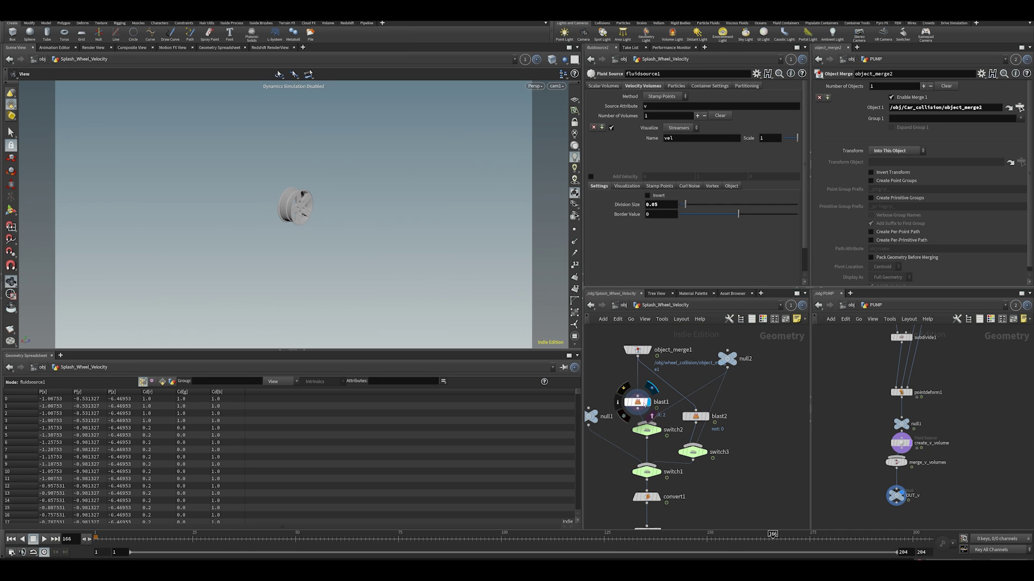
pyautogui.click(638, 402)
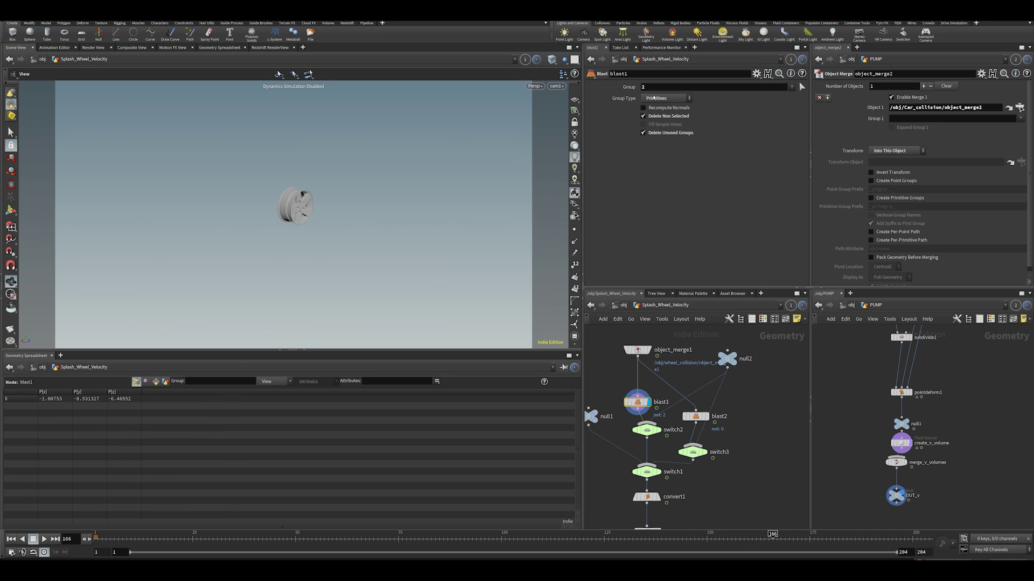
pyautogui.moveTo(650, 87); pyautogui.dragTo(611, 94)
pyautogui.write('0')
pyautogui.press('Return')
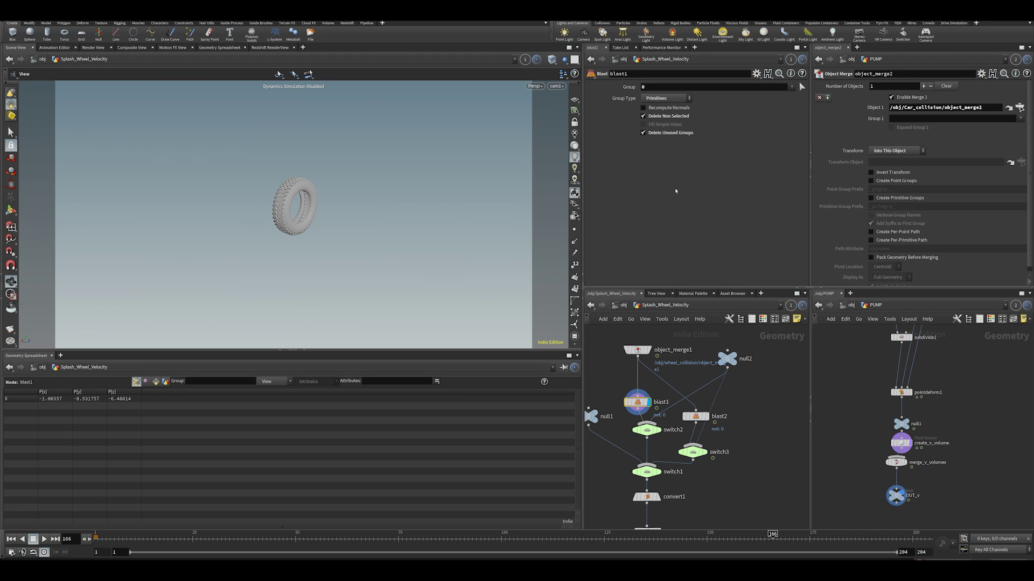
# Step: Display the OUT_wheelv velocity volume and scrub the timeline back to frame 153
pyautogui.scroll(-6, 752, 404)
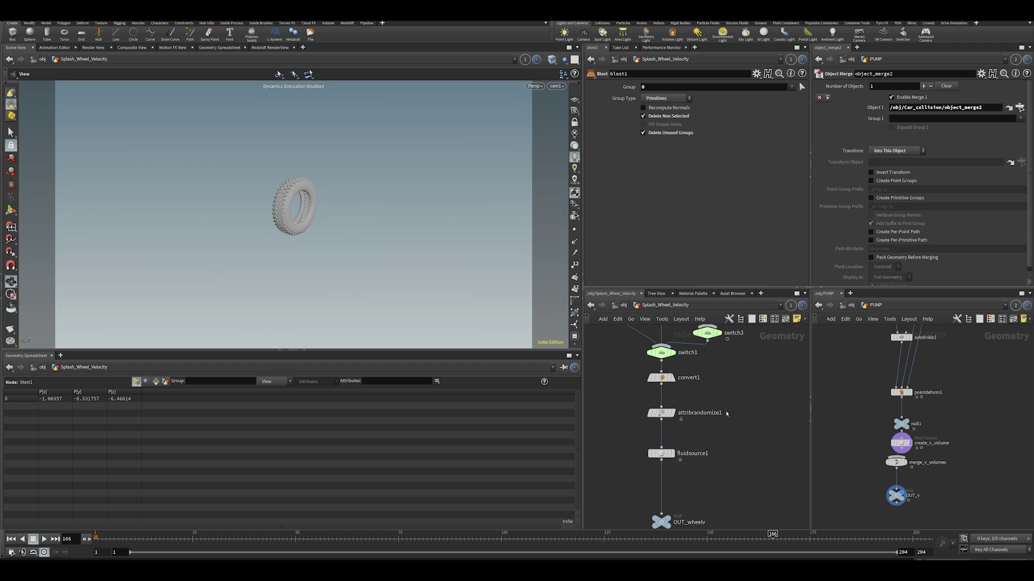
pyautogui.click(679, 399)
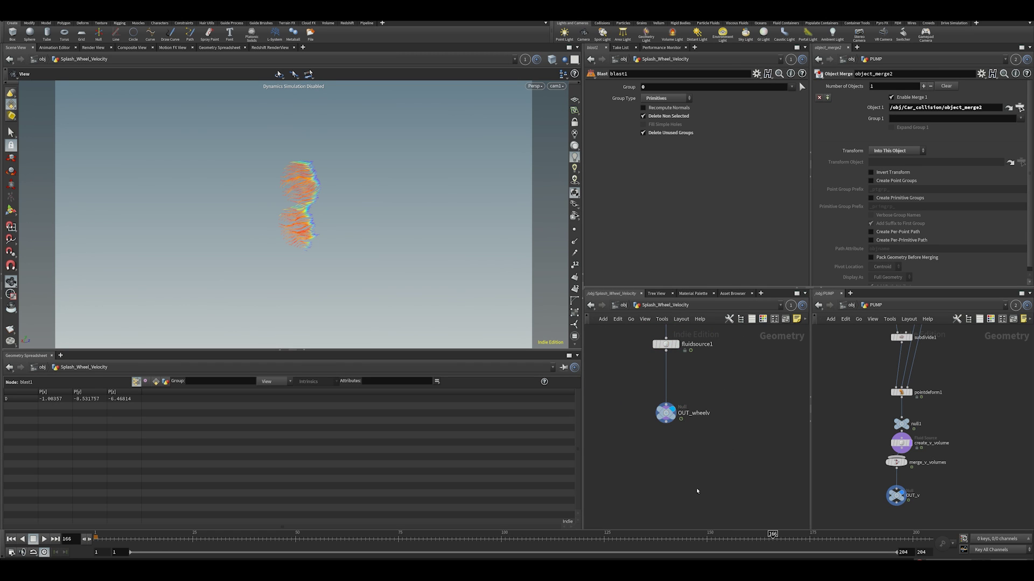
pyautogui.moveTo(772, 539); pyautogui.dragTo(719, 538)
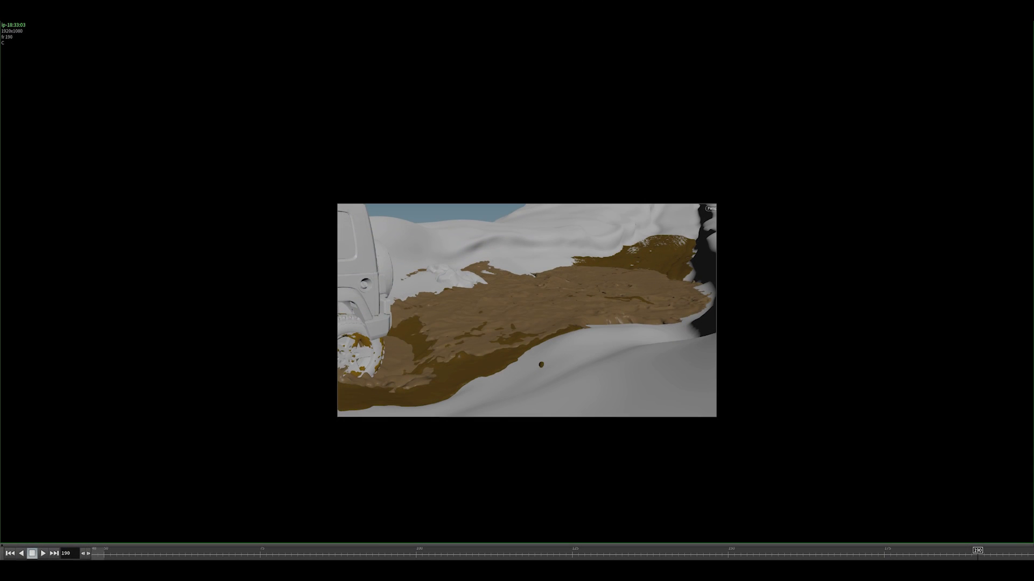
# Step: Scrub and play the flipbook to examine how the mud reacts as the Jeep's wheels pass through
pyautogui.moveTo(809, 547); pyautogui.dragTo(642, 388)
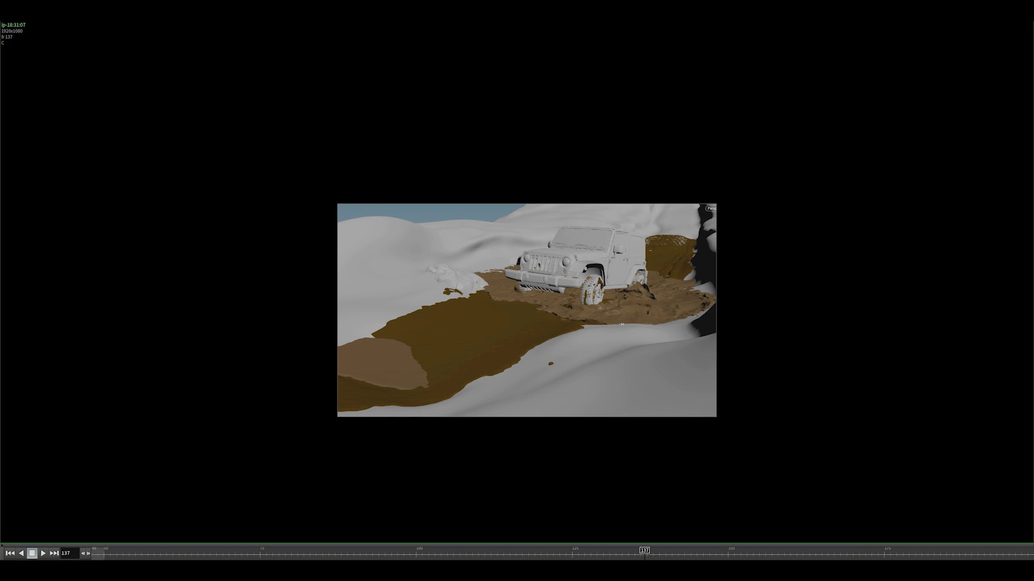
pyautogui.press('Up')
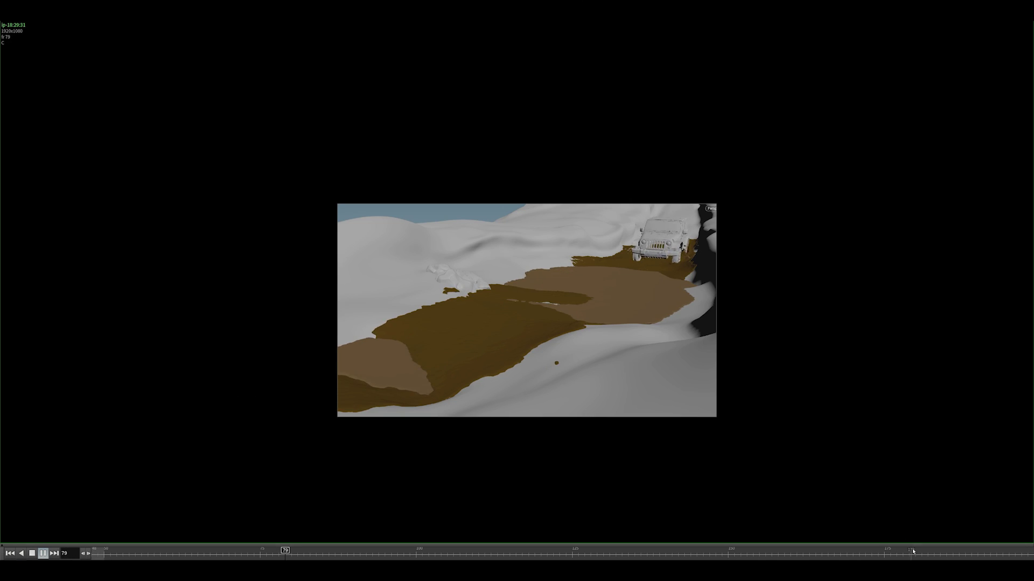
pyautogui.moveTo(913, 551); pyautogui.dragTo(1027, 551)
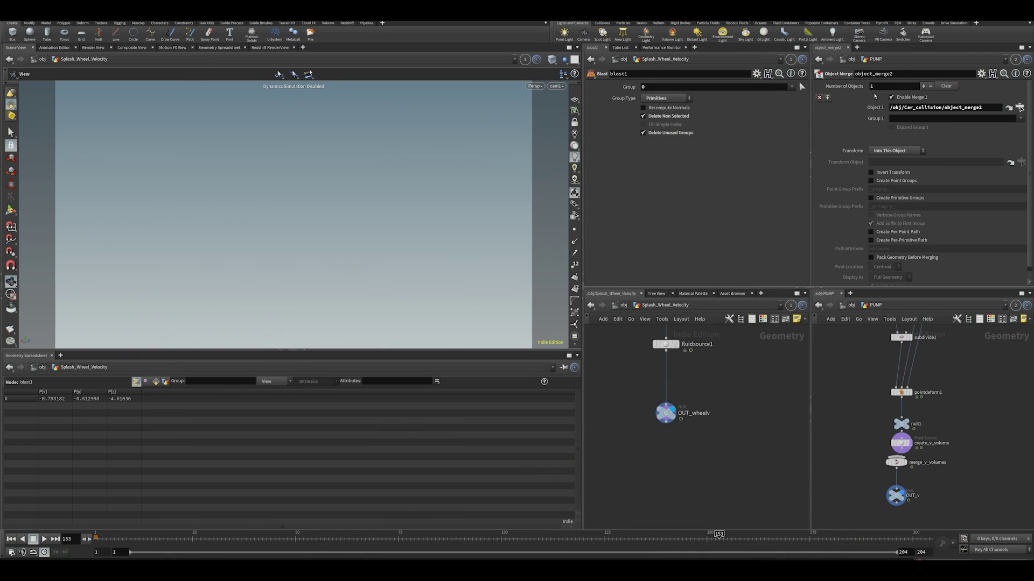
# Step: Look over the Splash_Wheel_Velocity node chain from the blast and switch nodes down to OUT_wheelv
pyautogui.scroll(-1, 717, 368)
pyautogui.scroll(-1, 717, 367)
pyautogui.moveTo(717, 367); pyautogui.dragTo(730, 434, button='middle')
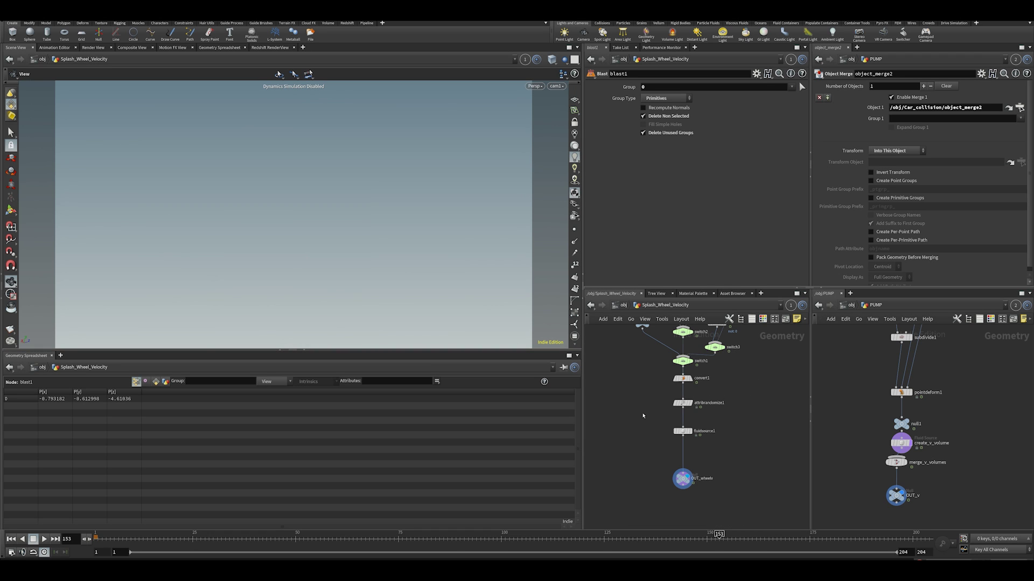
pyautogui.press('h')
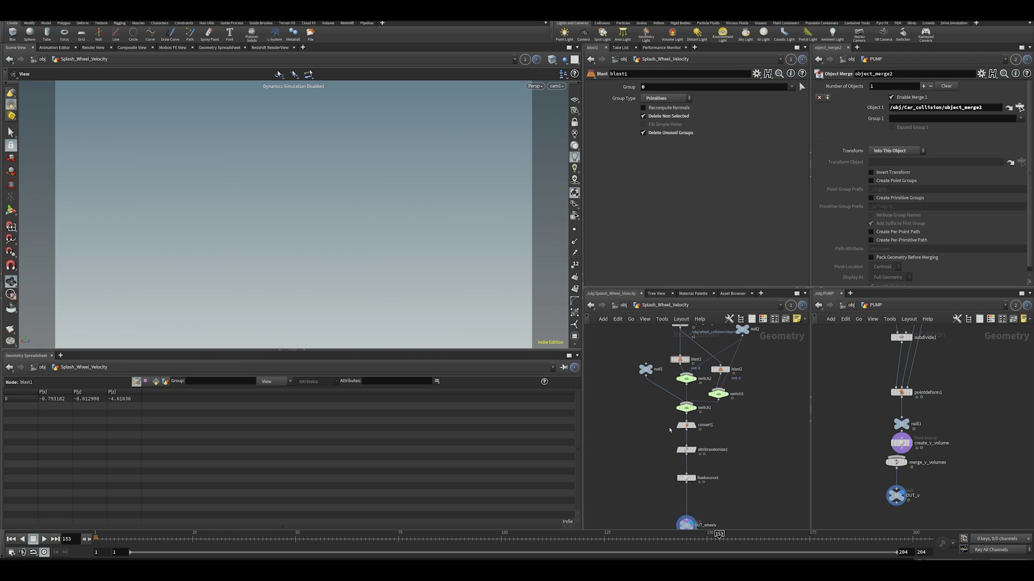
pyautogui.moveTo(632, 487); pyautogui.dragTo(642, 425, button='middle')
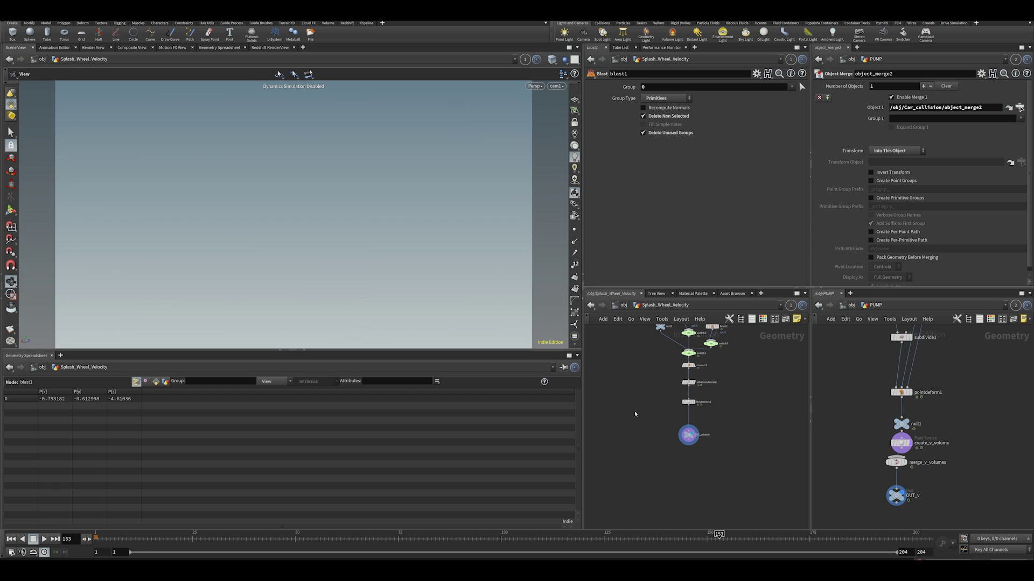
pyautogui.moveTo(770, 445); pyautogui.dragTo(752, 462, button='middle')
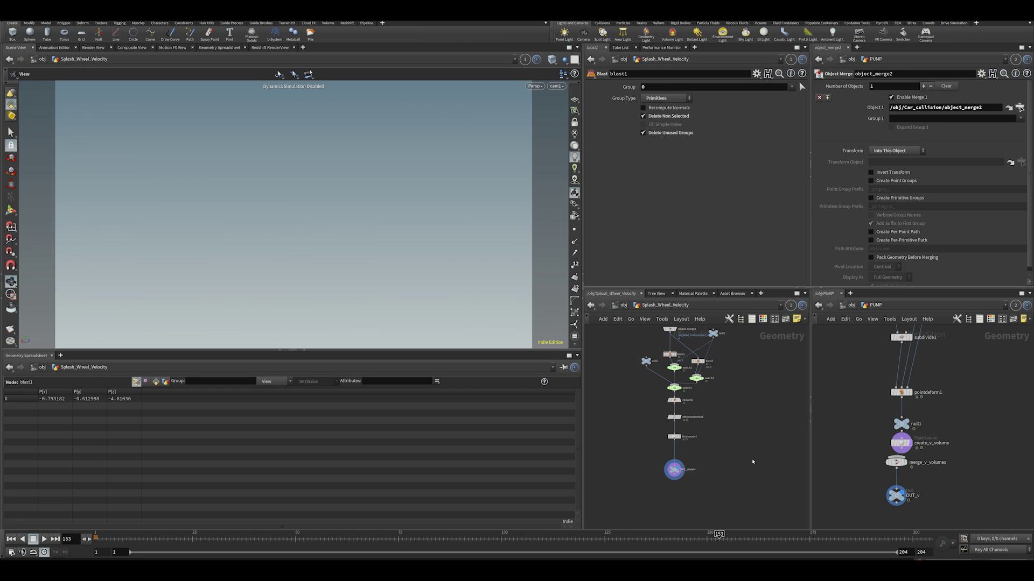
pyautogui.scroll(3, 713, 426)
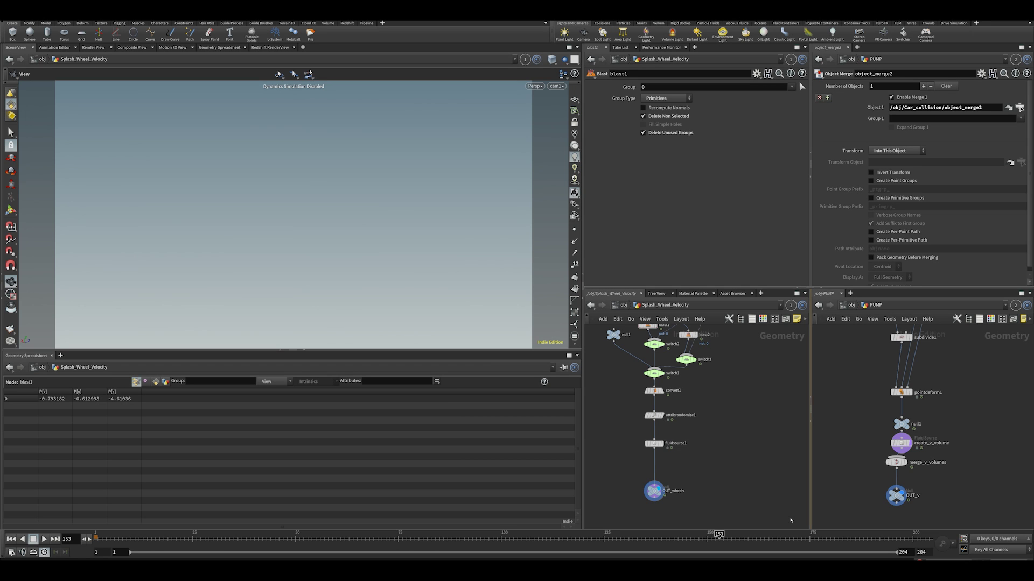
pyautogui.scroll(-2, 743, 381)
pyautogui.moveTo(753, 397); pyautogui.dragTo(758, 409, button='middle')
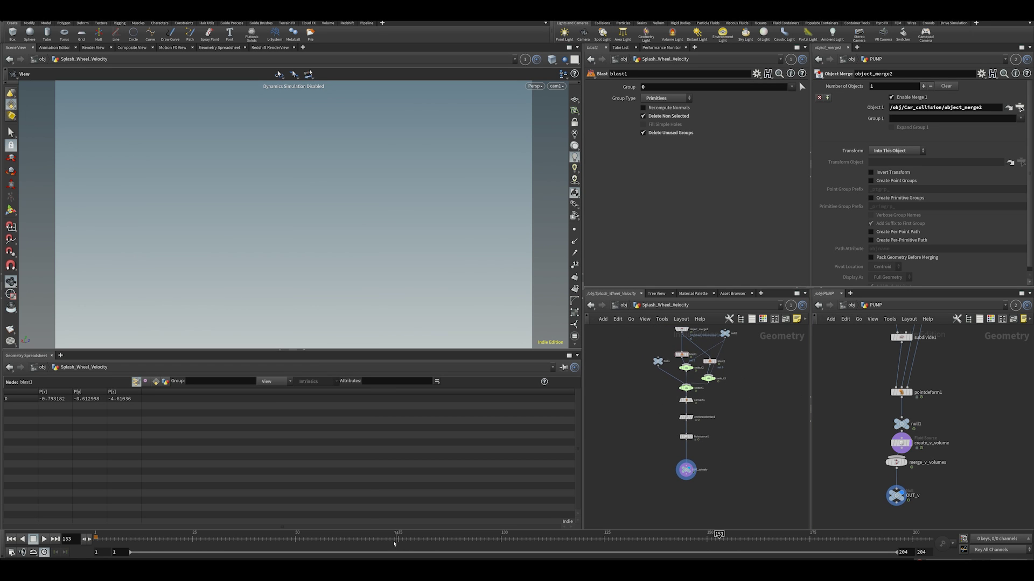
# Step: Return to the object level and show the BUILD_FLIP_MESH geometry at frame 155
pyautogui.click(623, 305)
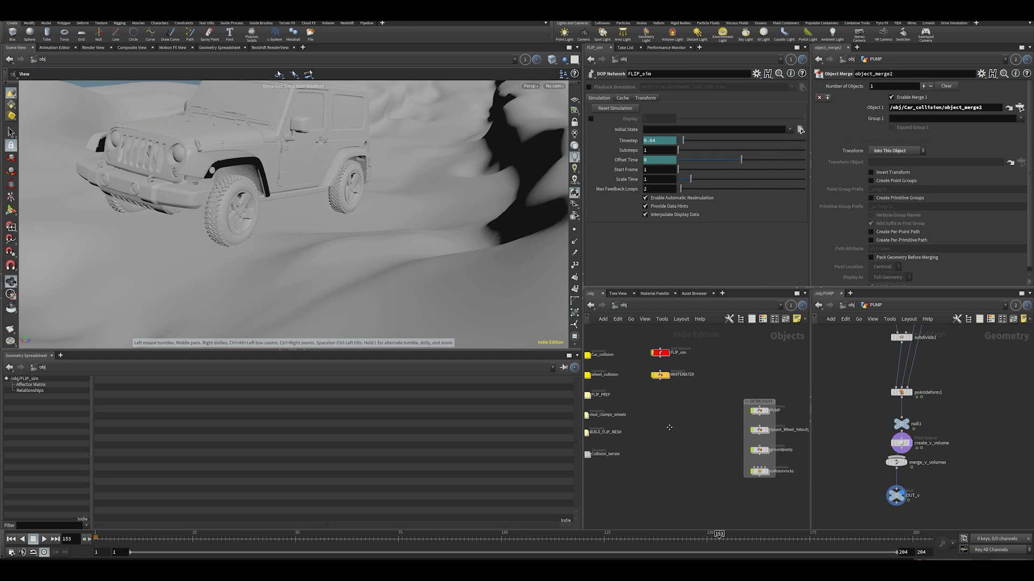
pyautogui.moveTo(704, 424); pyautogui.dragTo(677, 434, button='middle')
pyautogui.moveTo(693, 446); pyautogui.dragTo(658, 380, button='middle')
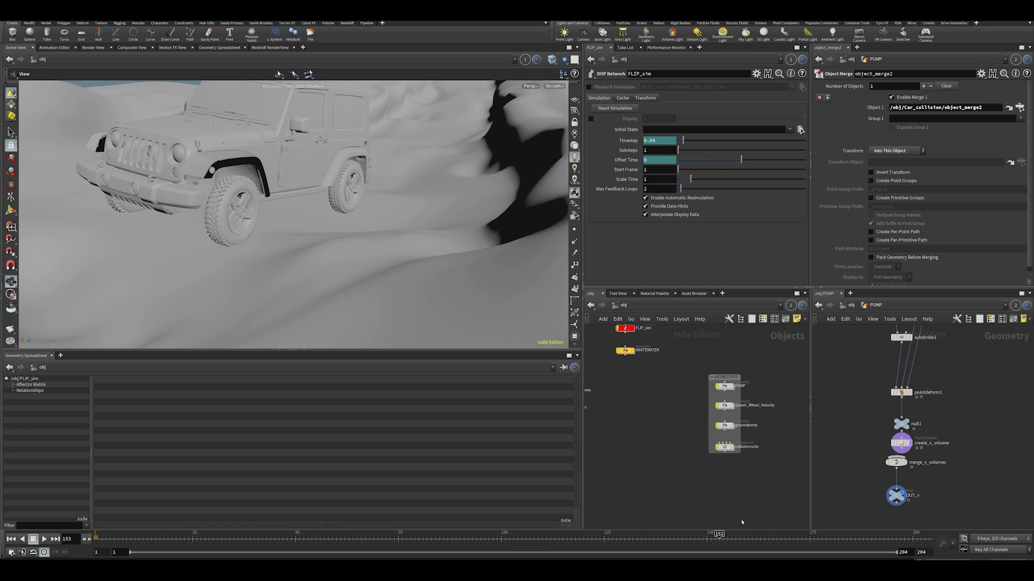
pyautogui.press('h')
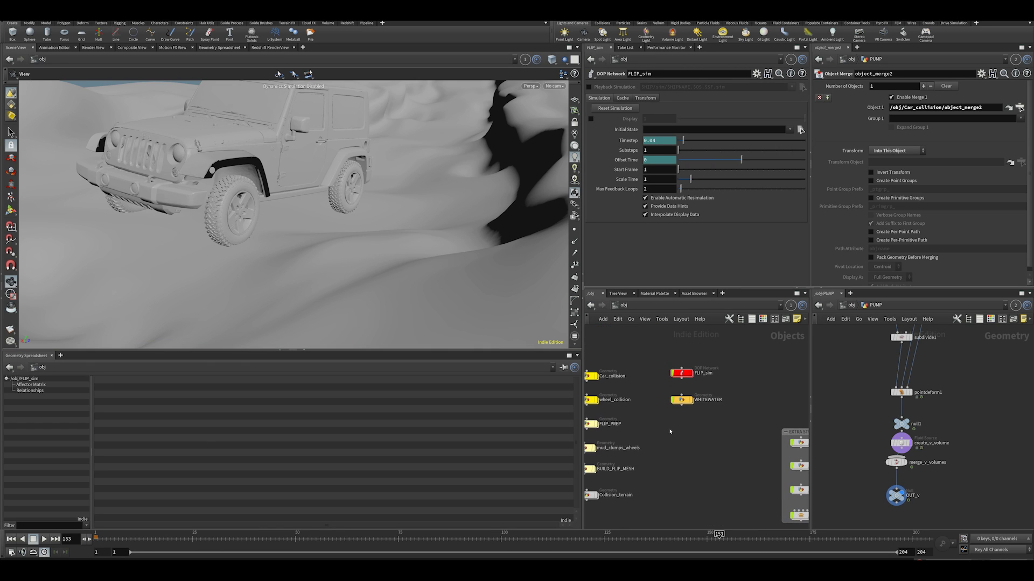
pyautogui.moveTo(671, 411); pyautogui.dragTo(677, 425, button='middle')
pyautogui.scroll(1, 677, 425)
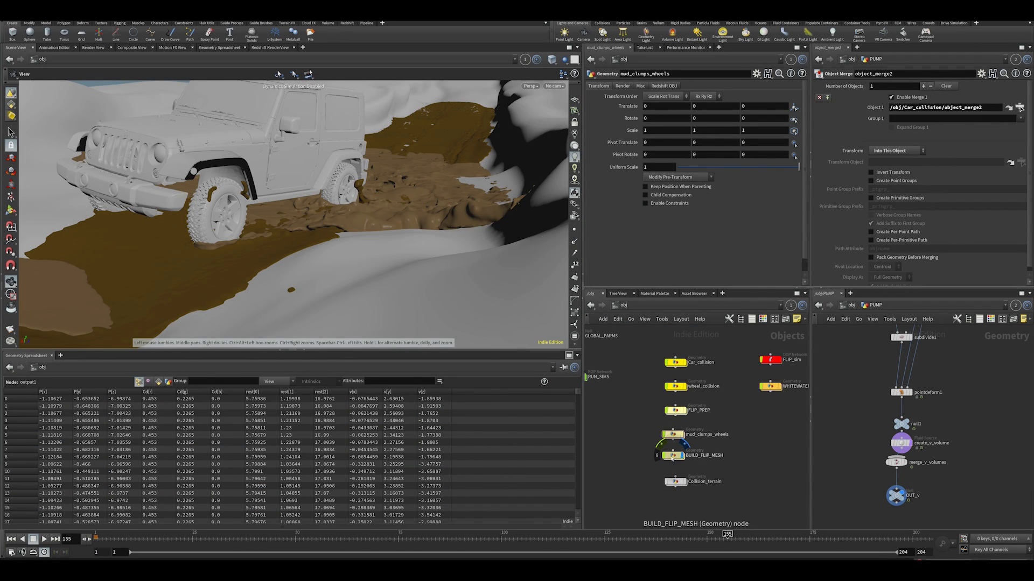
# Step: Open BUILD_FLIP_MESH and examine the dopio1, fluidcompress1, SIM_flip and filecache1 nodes at the start of its network
pyautogui.doubleClick(672, 456)
pyautogui.scroll(4, 660, 393)
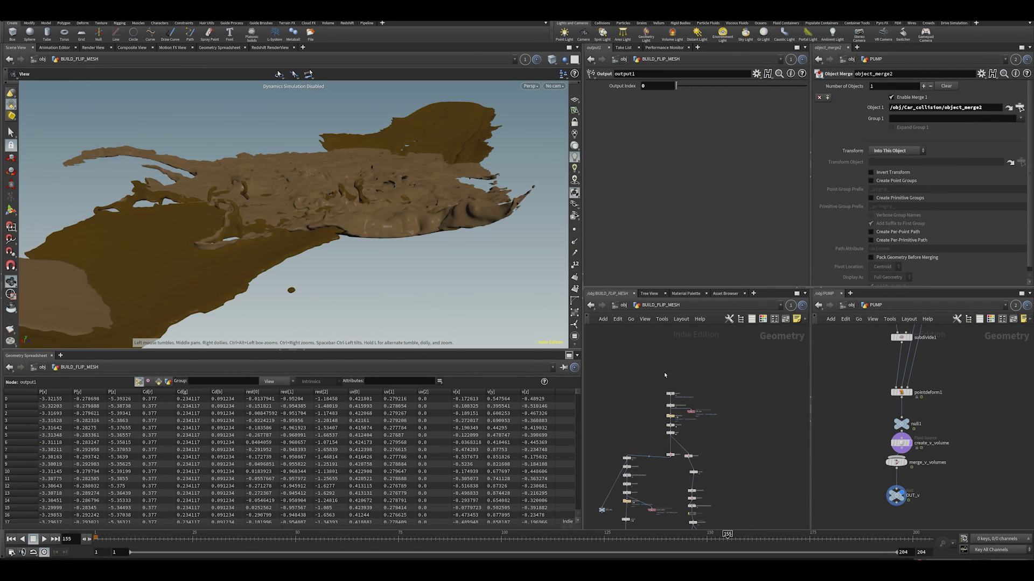
pyautogui.moveTo(663, 453); pyautogui.dragTo(604, 443, button='middle')
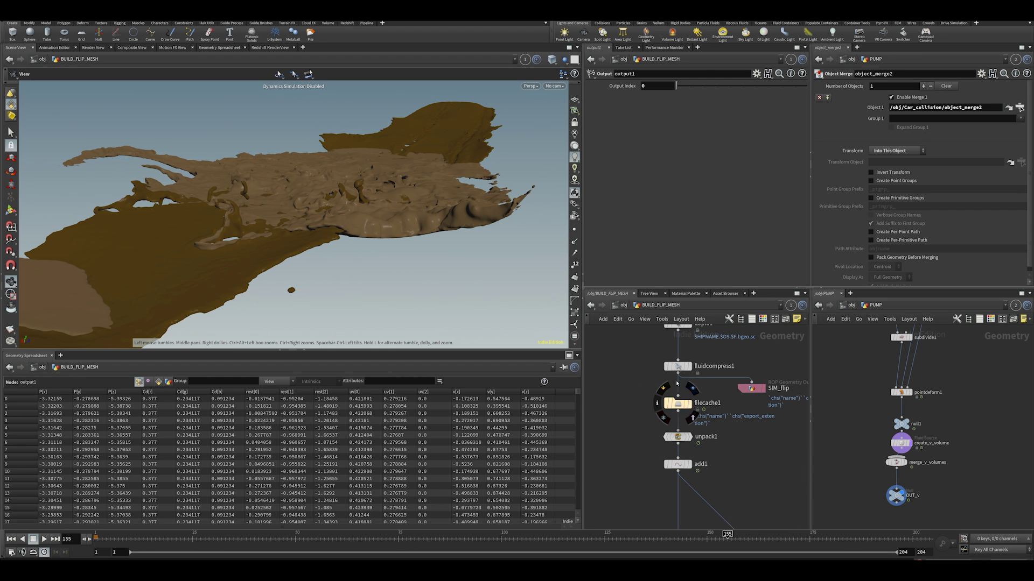
pyautogui.moveTo(686, 322); pyautogui.dragTo(656, 372, button='middle')
pyautogui.moveTo(656, 373); pyautogui.dragTo(656, 361)
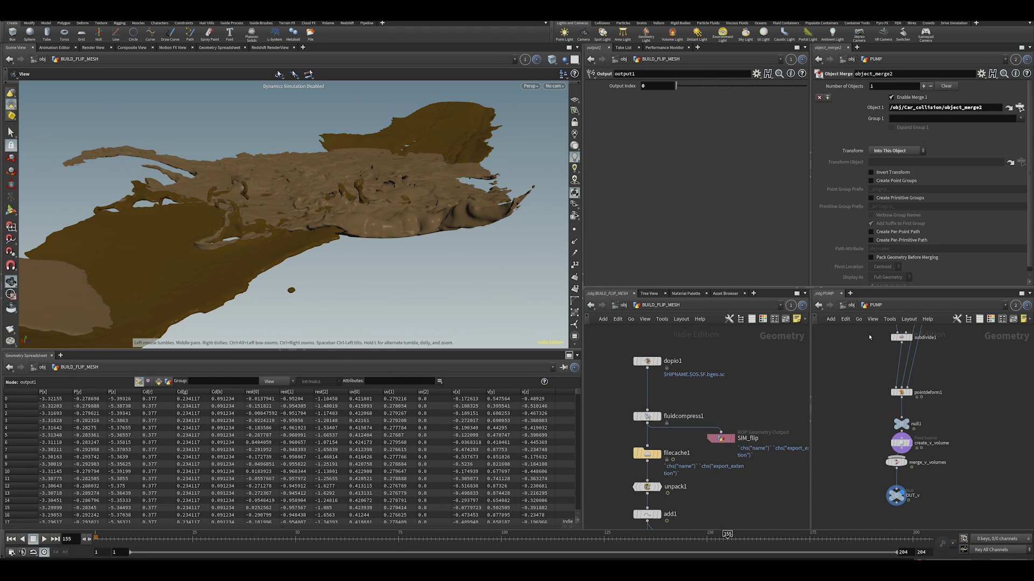
# Step: Open RUN_SIMS in the second network view, inspect its SIM fetch node and select the SIM_flip output it references
pyautogui.click(849, 306)
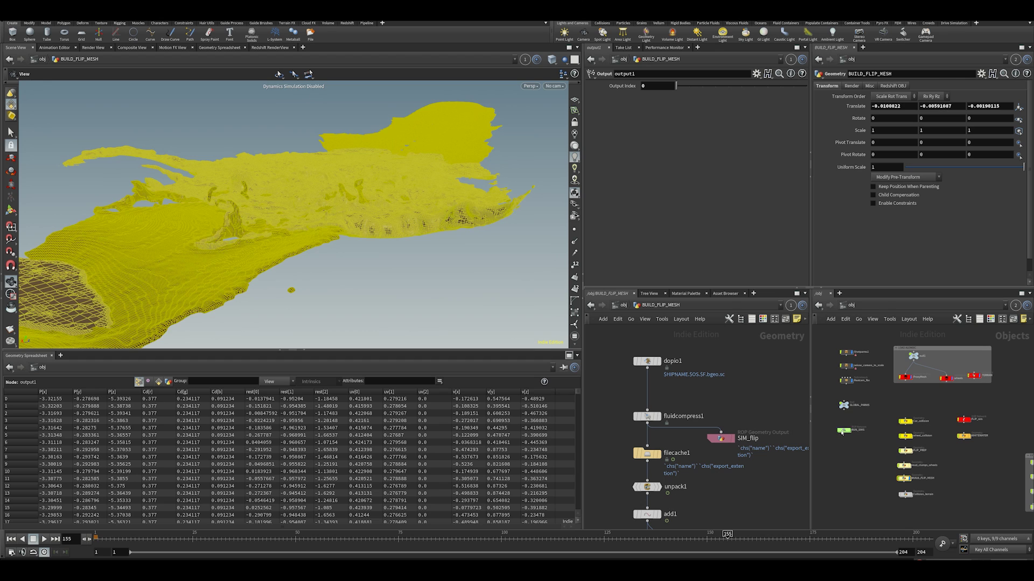
pyautogui.doubleClick(843, 430)
pyautogui.moveTo(825, 431); pyautogui.dragTo(828, 440, button='middle')
pyautogui.scroll(4, 834, 403)
pyautogui.moveTo(846, 399); pyautogui.dragTo(841, 513, button='middle')
pyautogui.moveTo(821, 443); pyautogui.dragTo(873, 394)
pyautogui.click(721, 439)
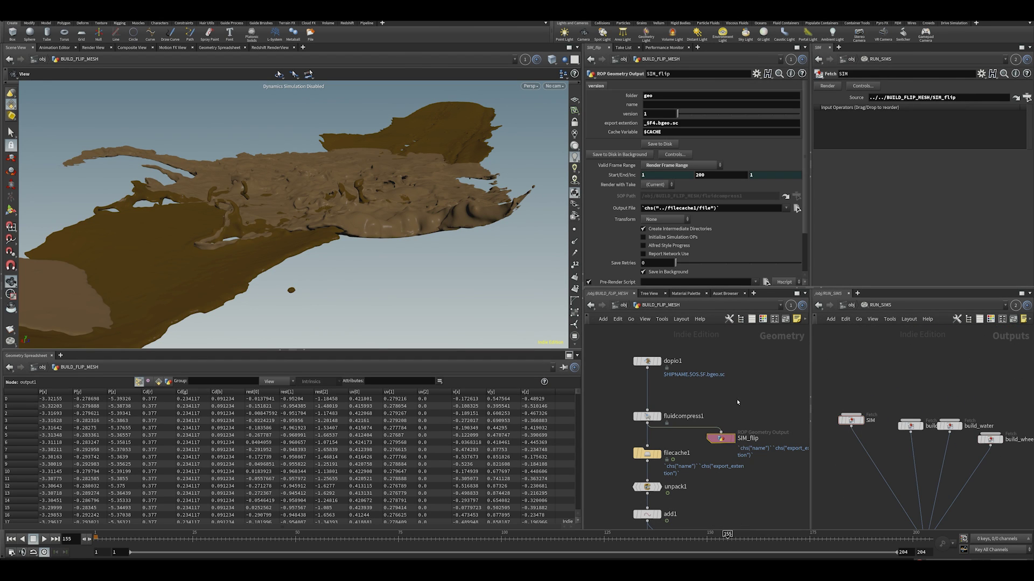
# Step: Display the filecache1 node of BUILD_FLIP_MESH and inspect its cache settings and node info
pyautogui.click(651, 455)
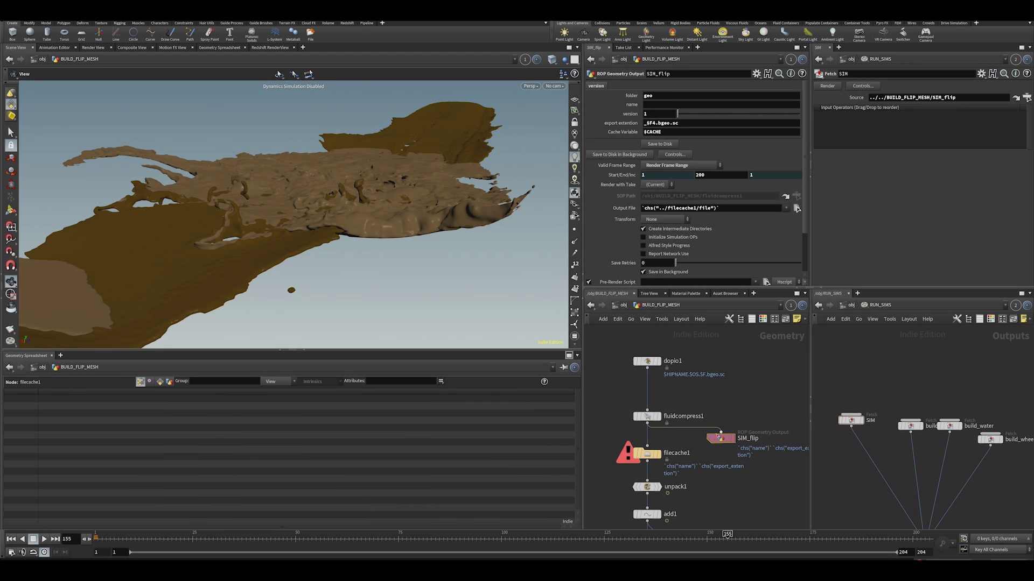
pyautogui.click(645, 453)
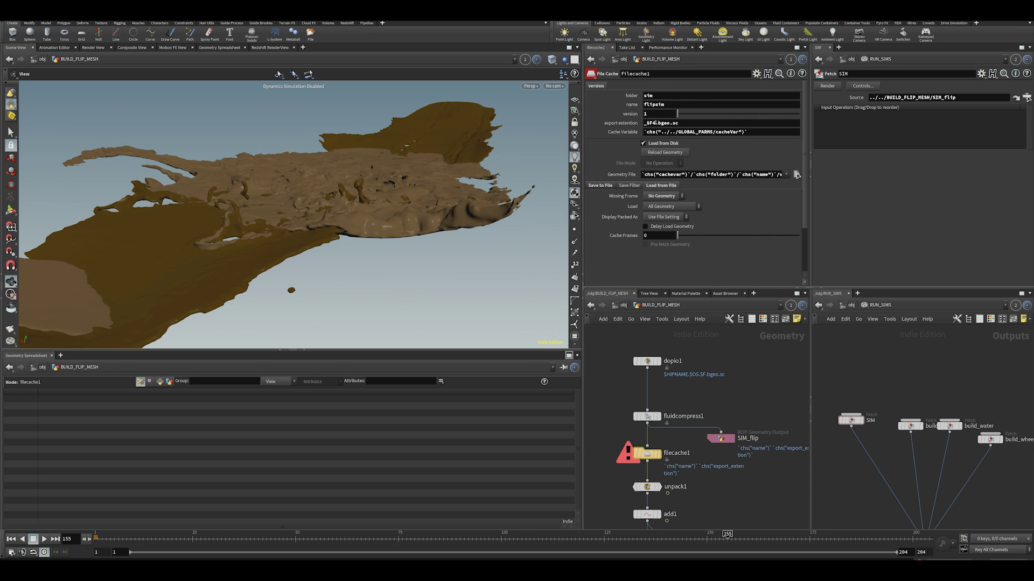
pyautogui.moveTo(615, 452); pyautogui.dragTo(627, 432, button='middle')
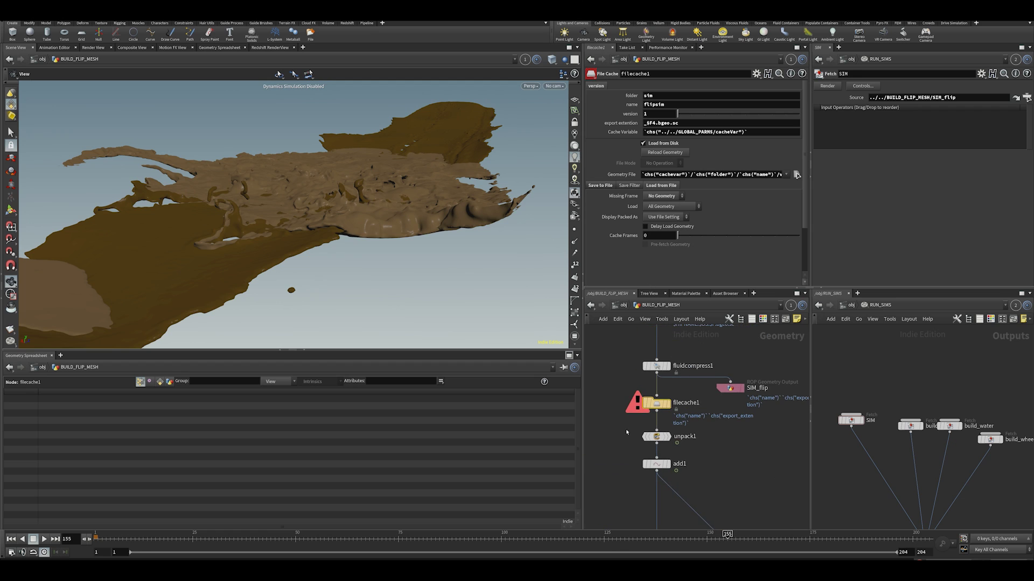
pyautogui.moveTo(671, 390)
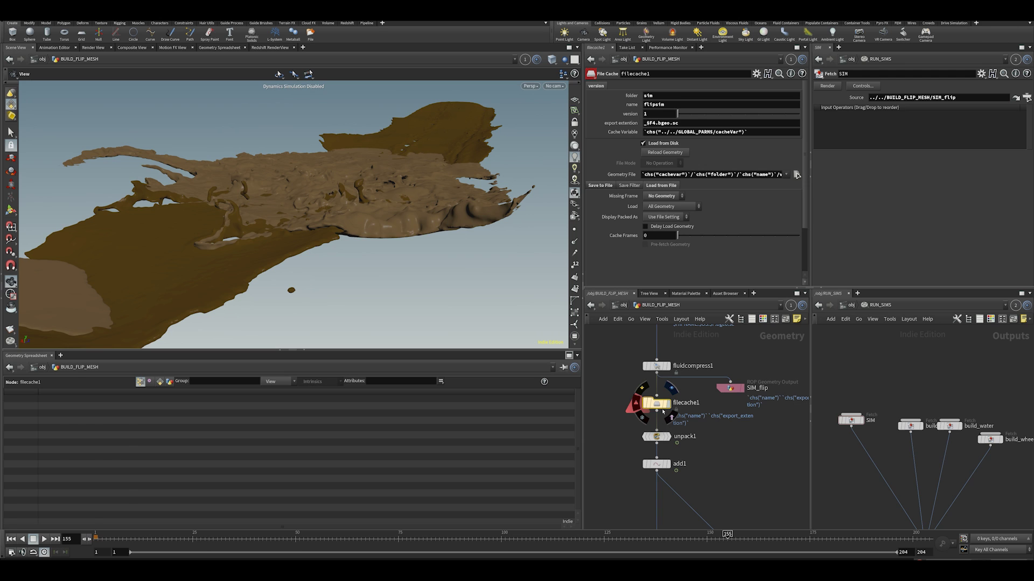
pyautogui.click(670, 388)
pyautogui.middleClick(655, 404)
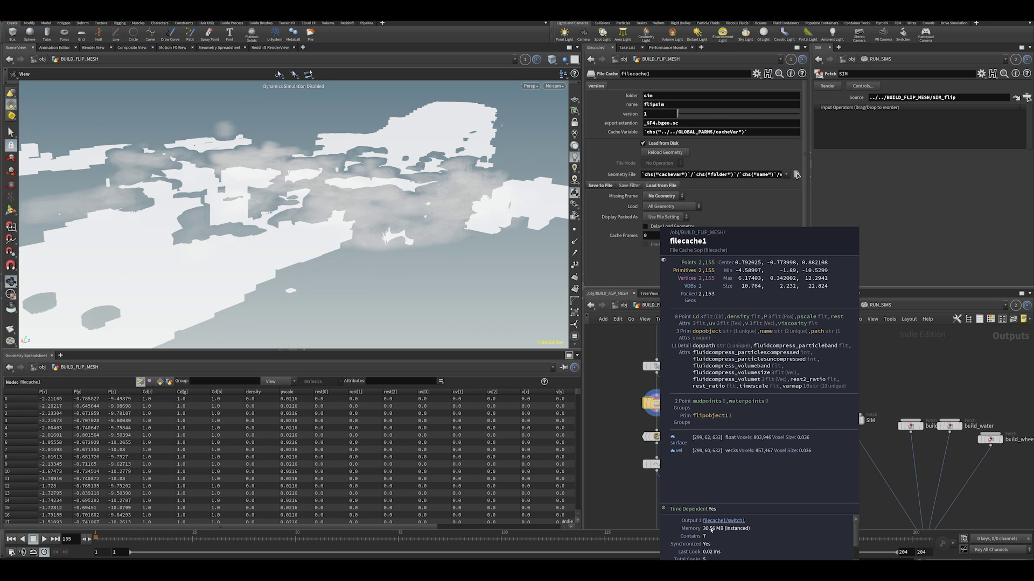
# Step: Display the unpack1 node and inspect its transferred groups, mudpoints and waterpoints, and its node info
pyautogui.moveTo(663, 435)
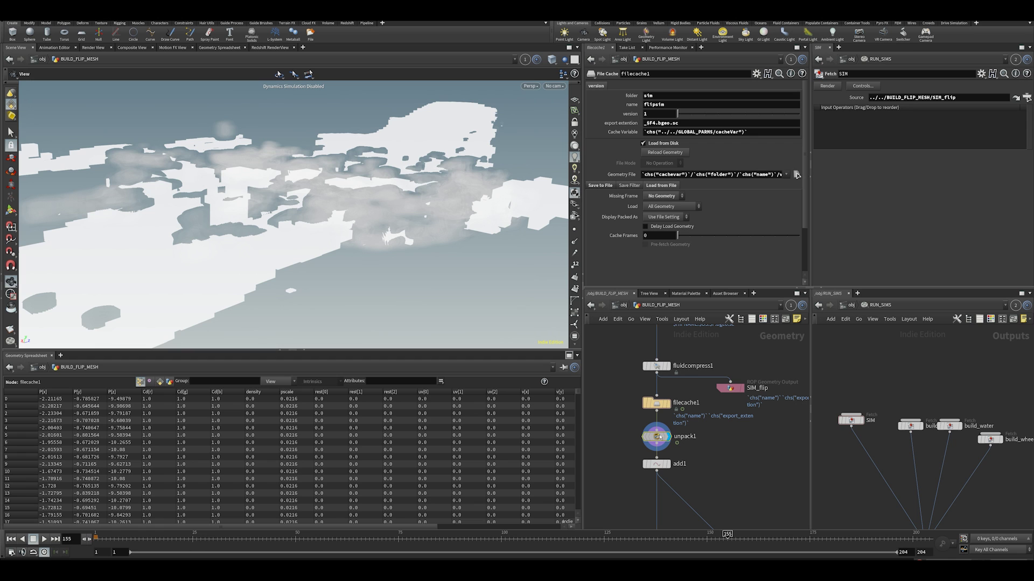
pyautogui.click(664, 437)
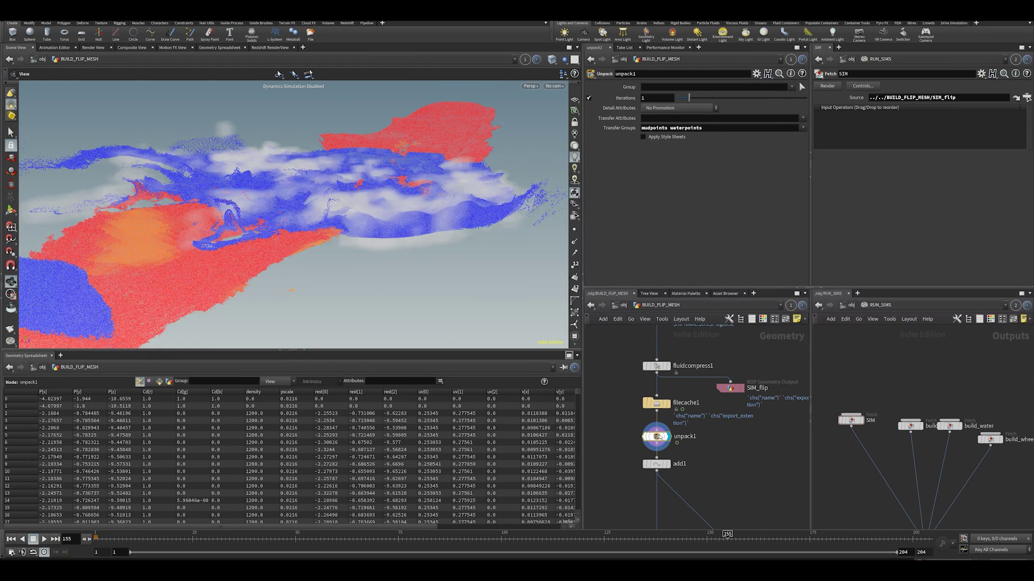
pyautogui.middleClick(657, 437)
pyautogui.scroll(-5, 748, 444)
pyautogui.moveTo(731, 520); pyautogui.dragTo(720, 449, button='middle')
pyautogui.scroll(3, 738, 428)
pyautogui.moveTo(748, 414); pyautogui.dragTo(733, 403)
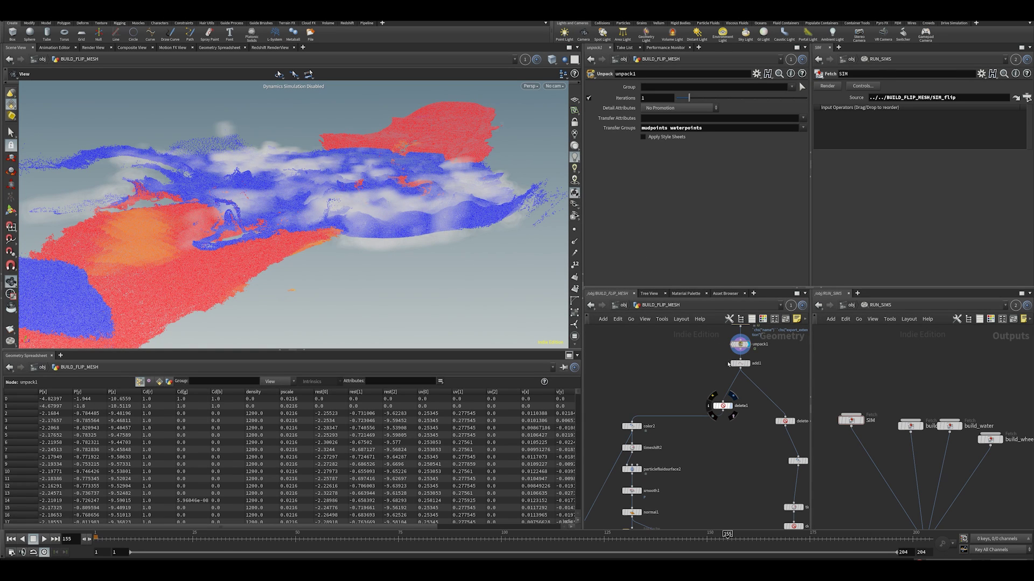
pyautogui.click(730, 406)
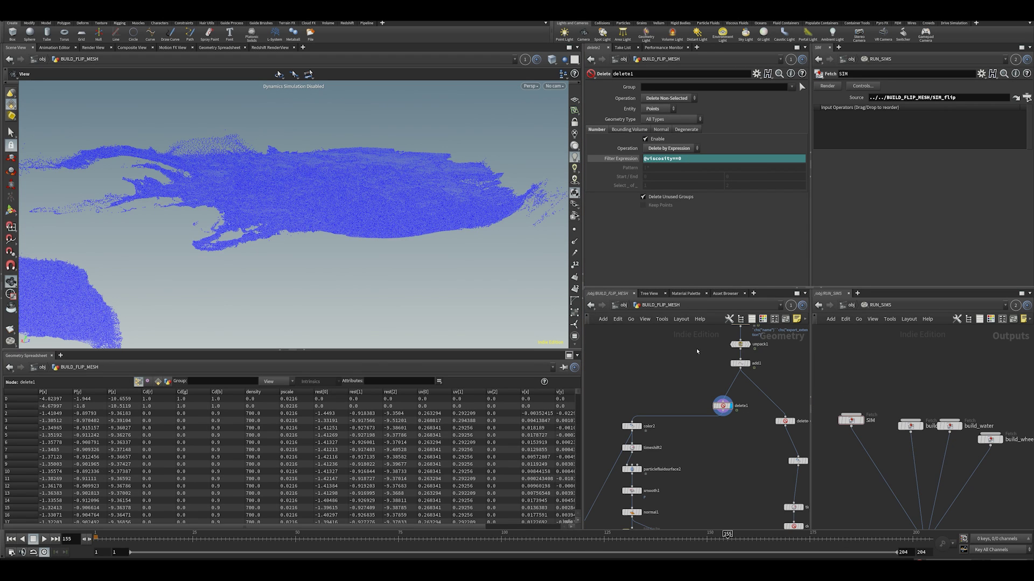
pyautogui.moveTo(697, 351); pyautogui.dragTo(663, 346, button='middle')
pyautogui.moveTo(763, 407)
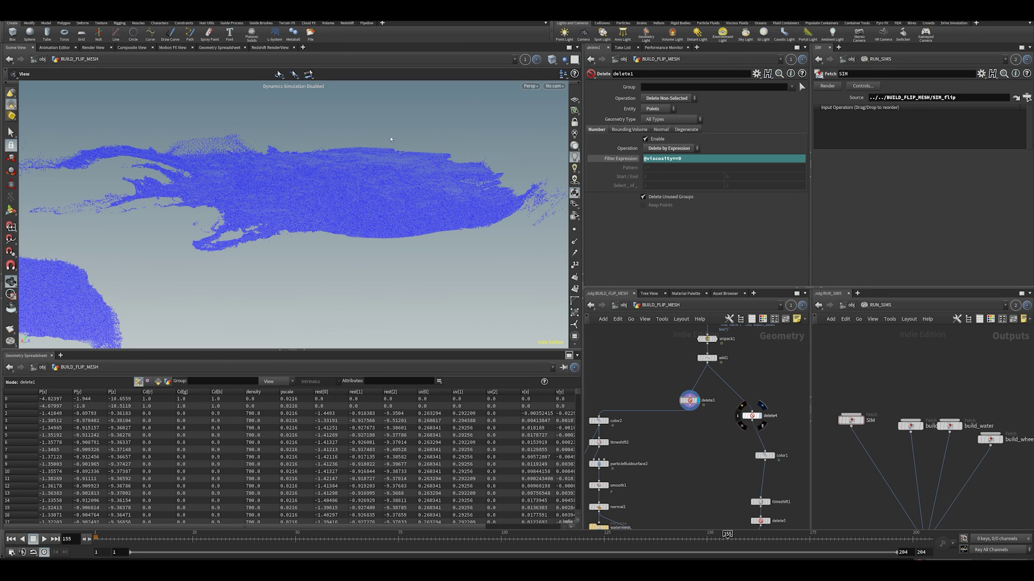
pyautogui.click(761, 408)
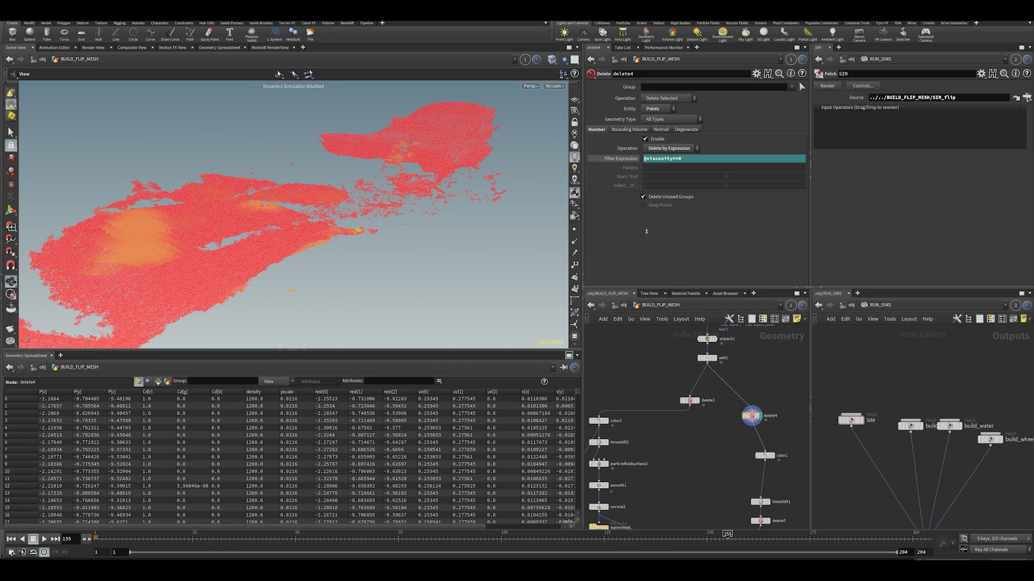
pyautogui.click(690, 400)
pyautogui.click(632, 358)
# Step: Display timeshift2 in the water branch and check its frame value and clamp settings
pyautogui.moveTo(645, 402); pyautogui.dragTo(704, 358, button='middle')
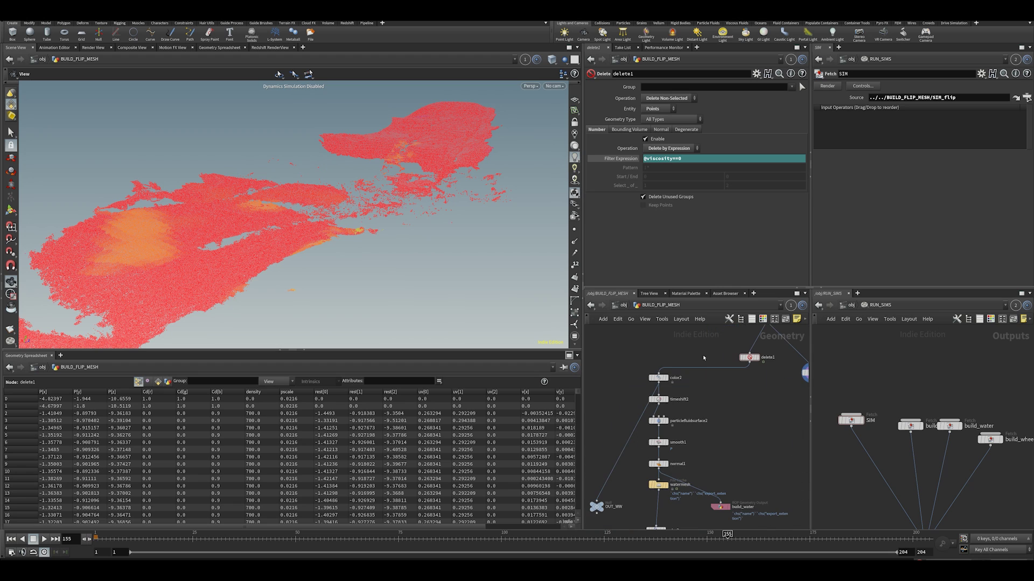
pyautogui.scroll(2, 664, 409)
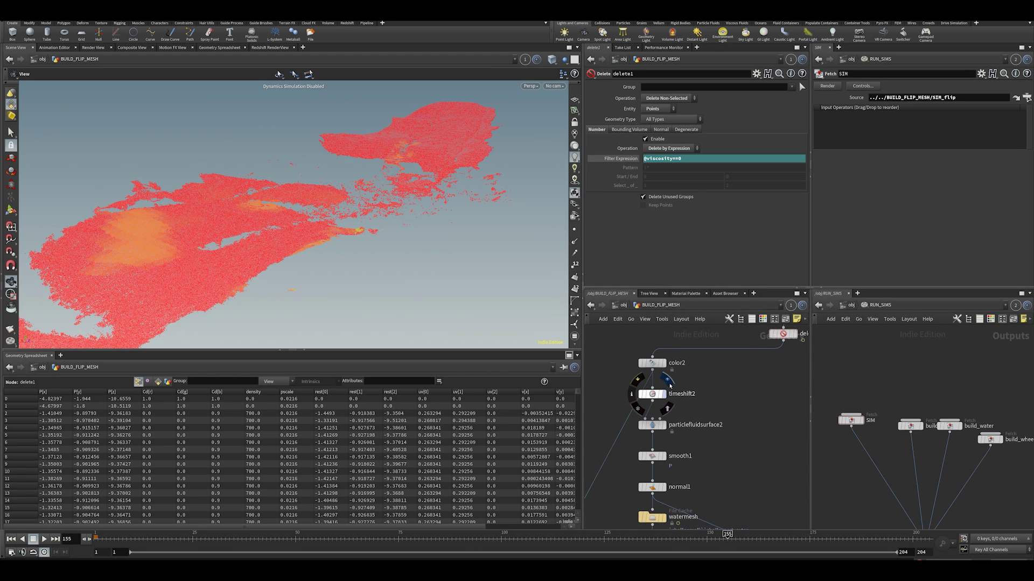
pyautogui.click(664, 394)
pyautogui.click(633, 100)
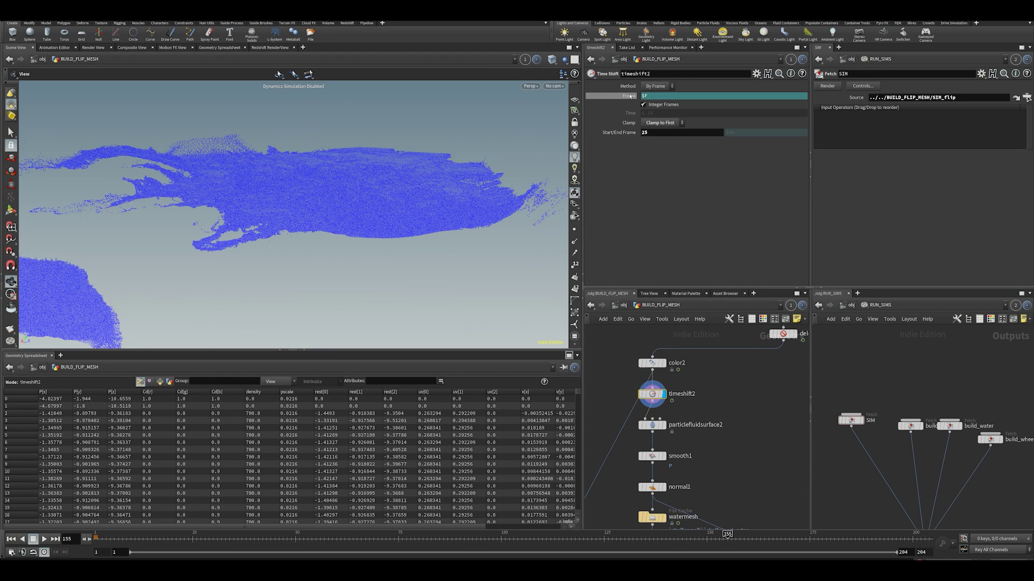
# Step: Display particlefluidsurface2 in the water branch and examine its surfacing and output parameters
pyautogui.scroll(-1, 717, 399)
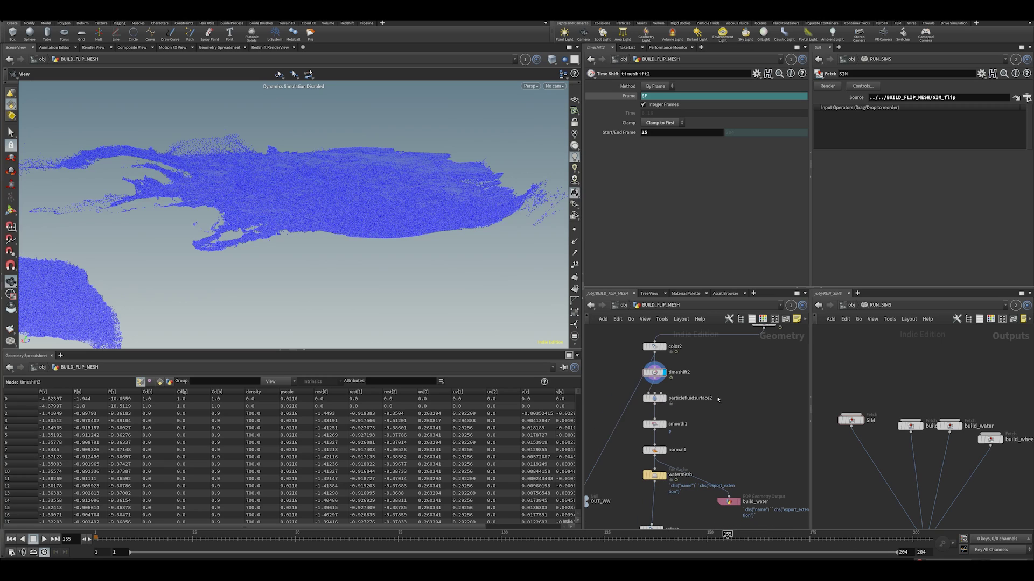
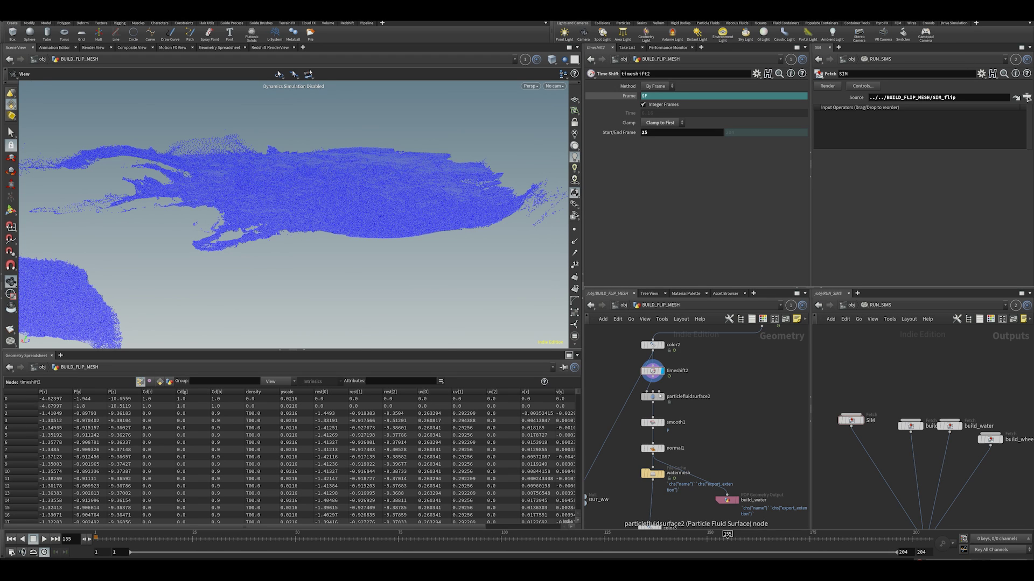
pyautogui.click(659, 397)
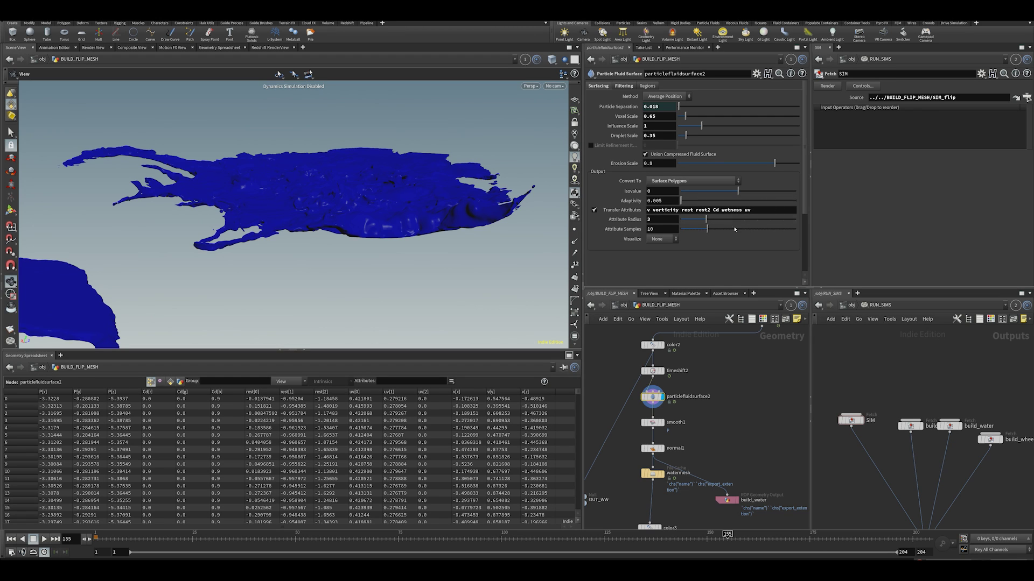
pyautogui.scroll(-2, 710, 405)
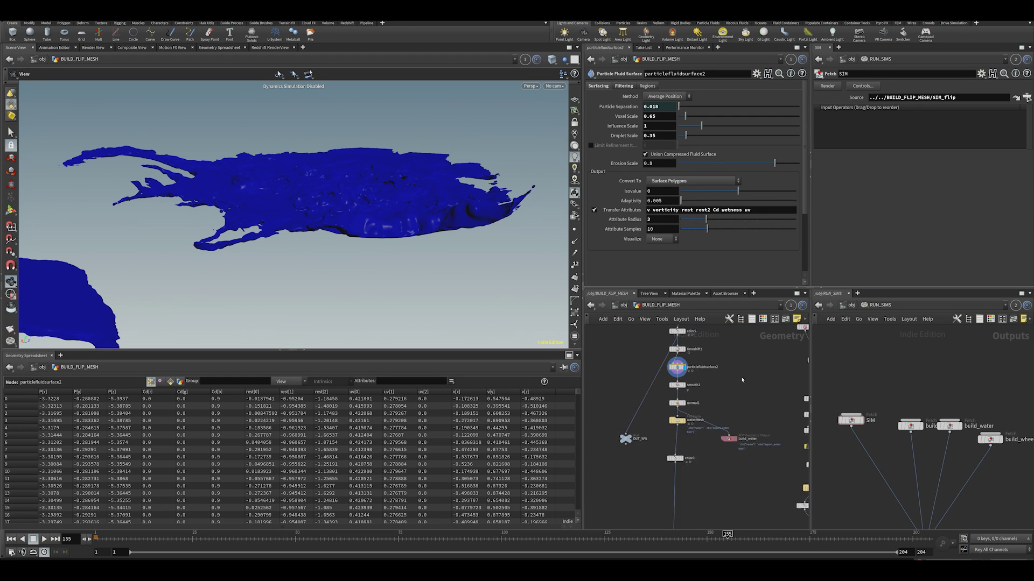
# Step: Select particlefluidsurface1 in the mud branch and examine its surfacing and transfer attribute parameters
pyautogui.press('h')
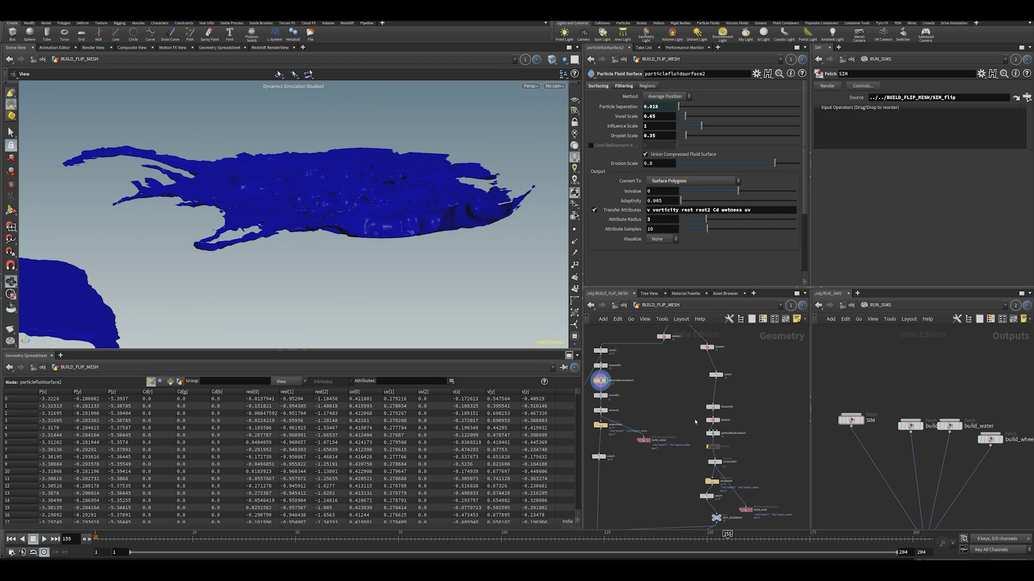
pyautogui.moveTo(670, 412); pyautogui.dragTo(662, 371, button='middle')
pyautogui.scroll(2, 686, 390)
pyautogui.scroll(1, 686, 390)
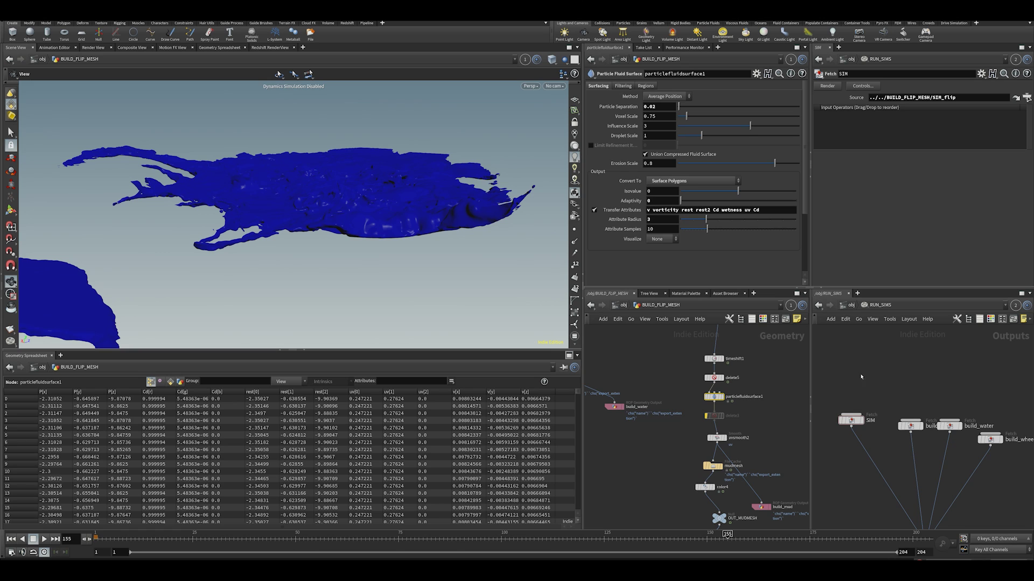
# Step: Follow the mud and water branches down through color3 and the merge node, and inspect output1
pyautogui.moveTo(629, 390); pyautogui.dragTo(671, 448, button='middle')
pyautogui.scroll(-2, 672, 449)
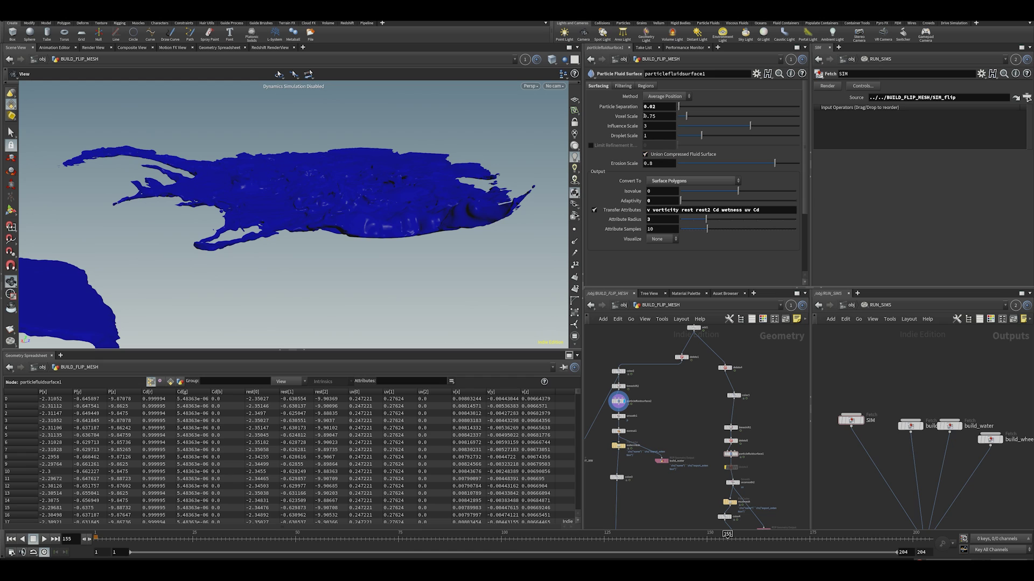
pyautogui.moveTo(714, 442); pyautogui.dragTo(736, 386, button='middle')
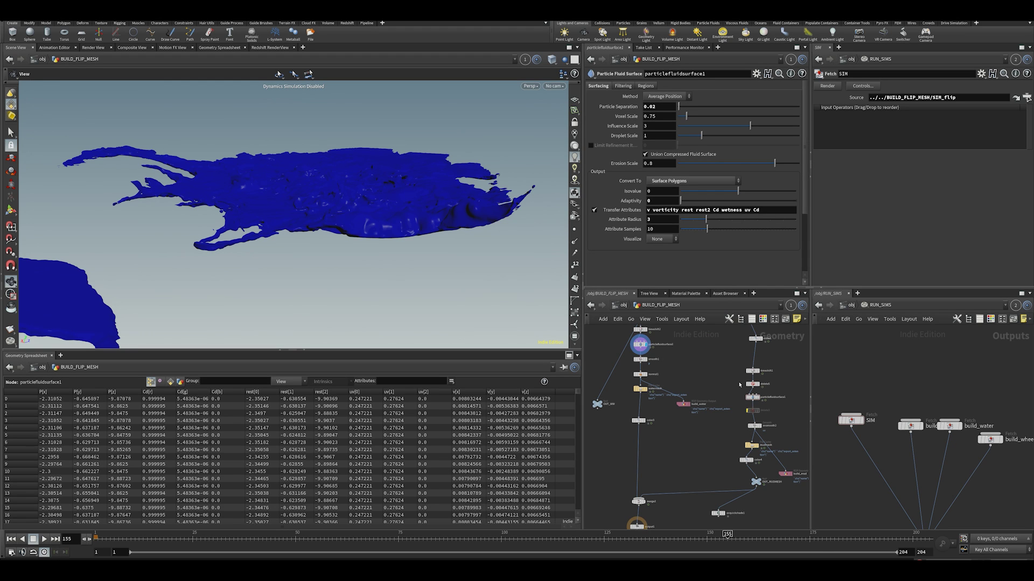
pyautogui.scroll(-2, 691, 426)
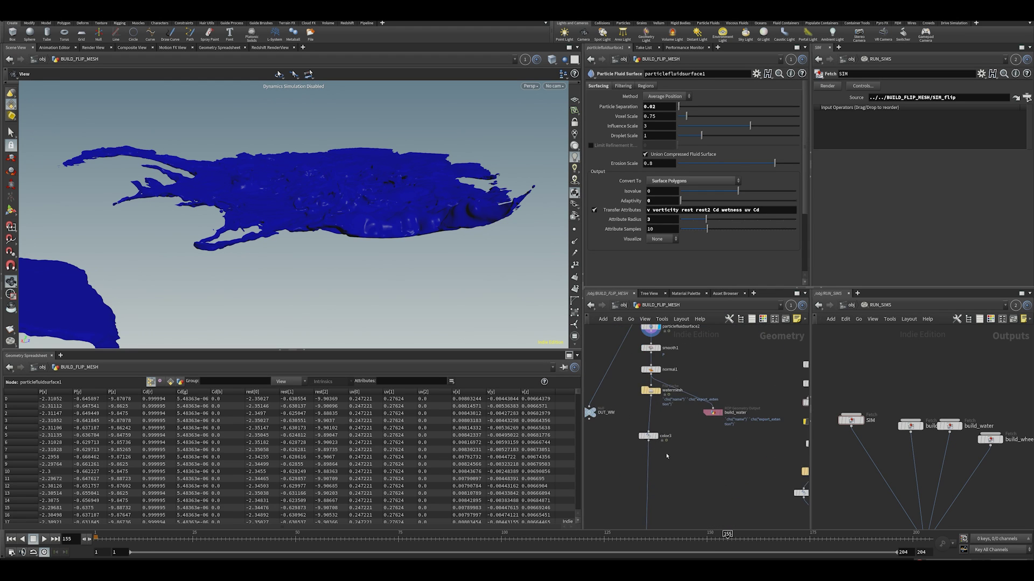
pyautogui.scroll(3, 740, 405)
pyautogui.moveTo(740, 405); pyautogui.dragTo(838, 310, button='middle')
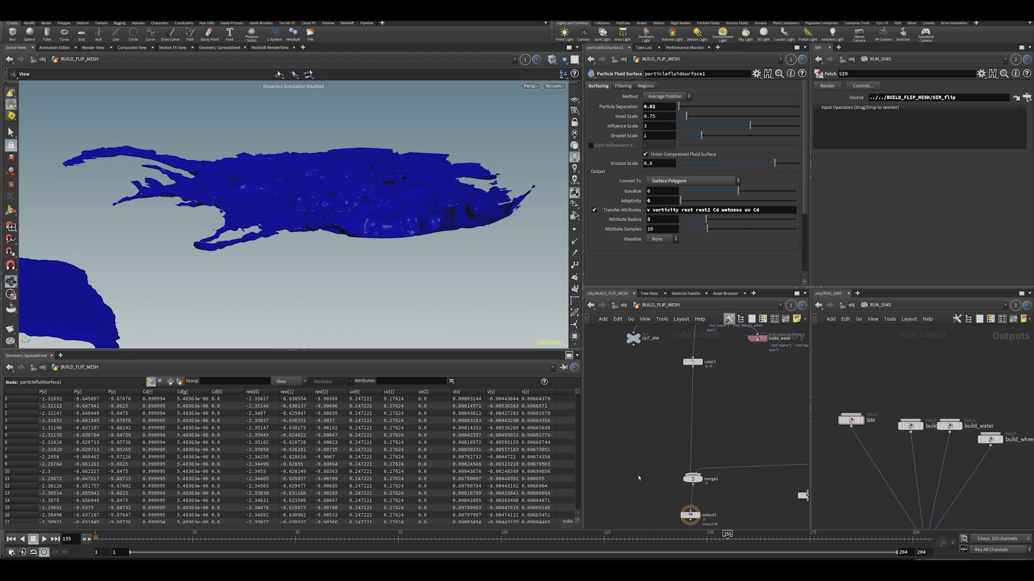
pyautogui.click(690, 515)
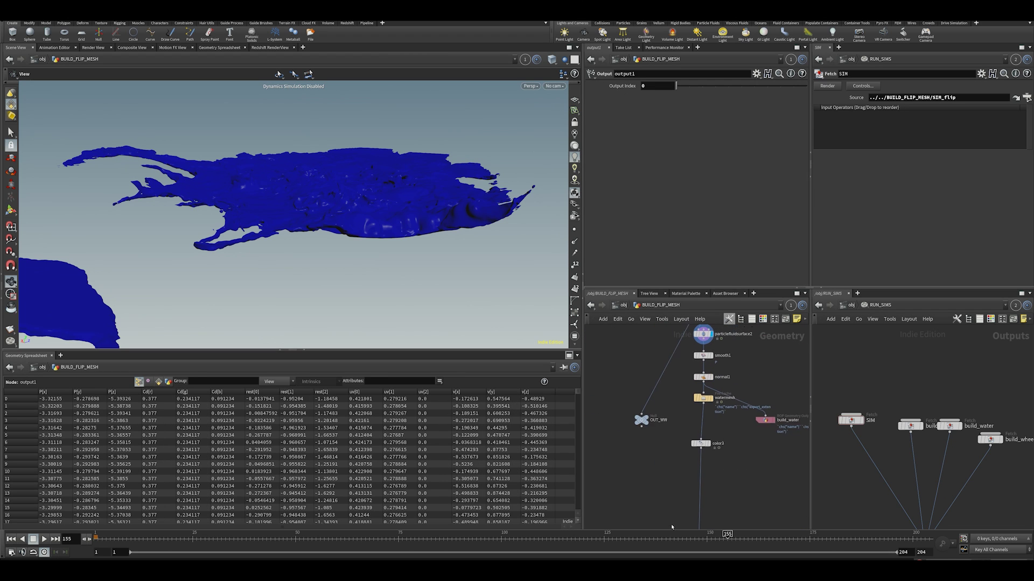
# Step: Select the watermesh file cache and check its folder path, $JOB/PUBLISH/FX
pyautogui.click(698, 429)
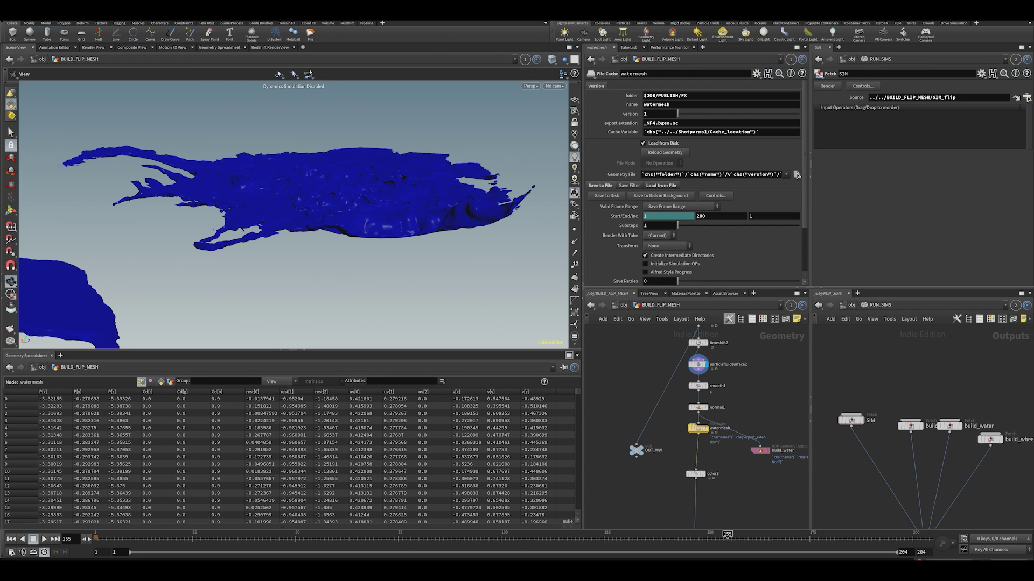
pyautogui.middleClick(669, 96)
pyautogui.click(726, 96)
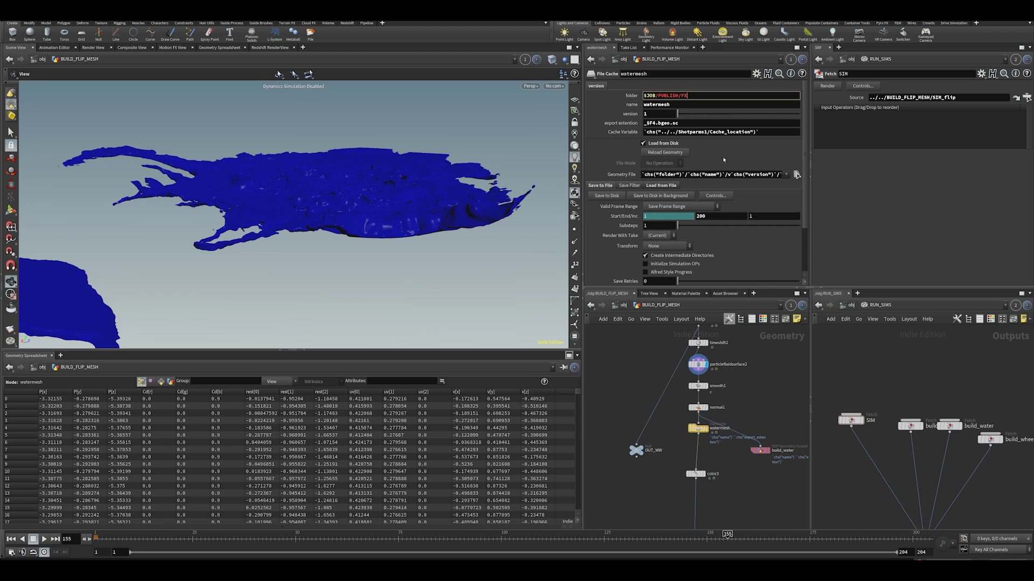
# Step: Browse watermesh's geometry file location up to the PUBLISH folder and back into its FX subfolder
pyautogui.click(797, 174)
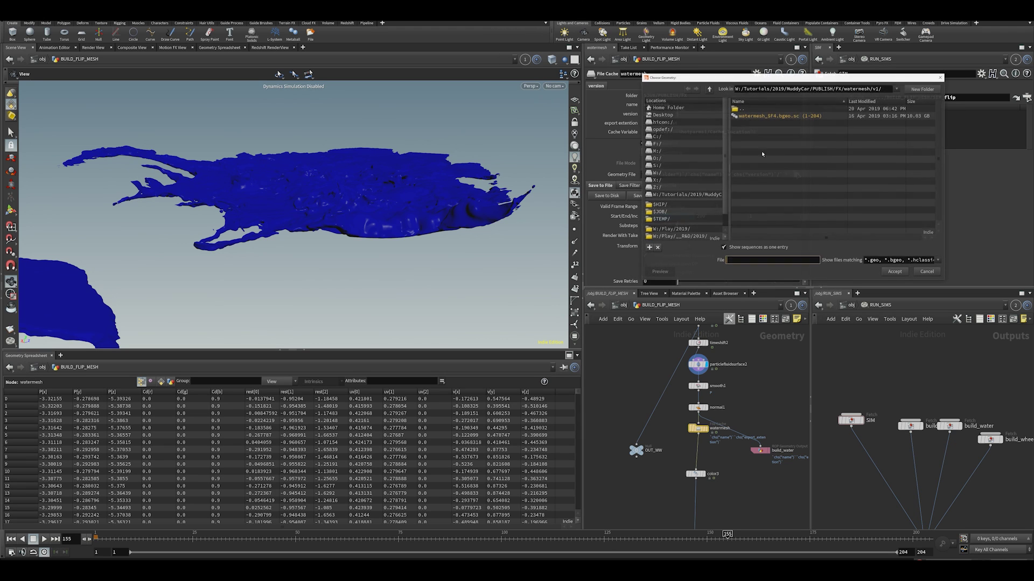
pyautogui.doubleClick(741, 110)
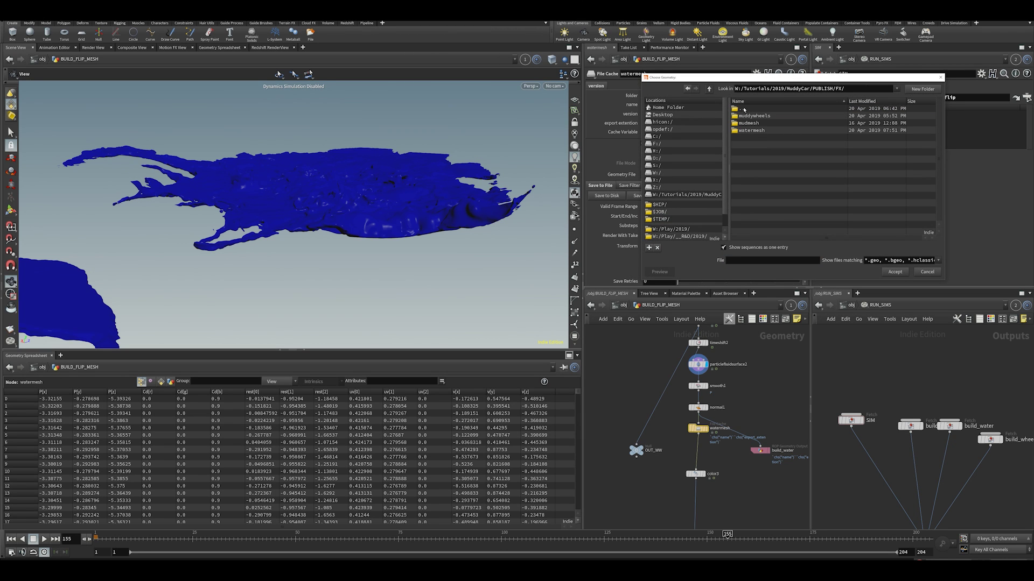
pyautogui.doubleClick(743, 109)
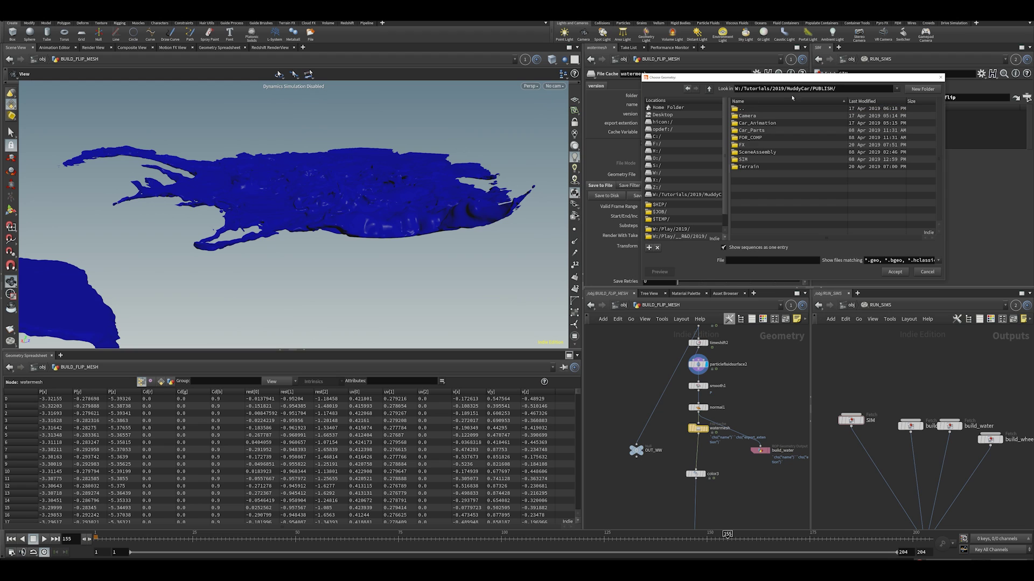
pyautogui.doubleClick(743, 145)
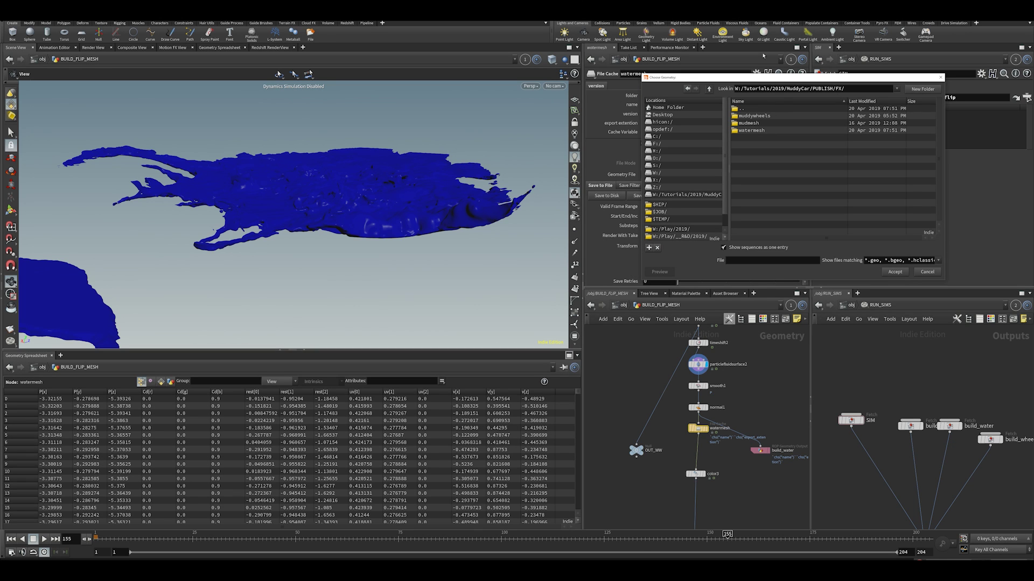
# Step: Move the file chooser clear of the folder parameter, browse up to the MuddyCar project folder and open HIP
pyautogui.moveTo(782, 78); pyautogui.dragTo(641, 137)
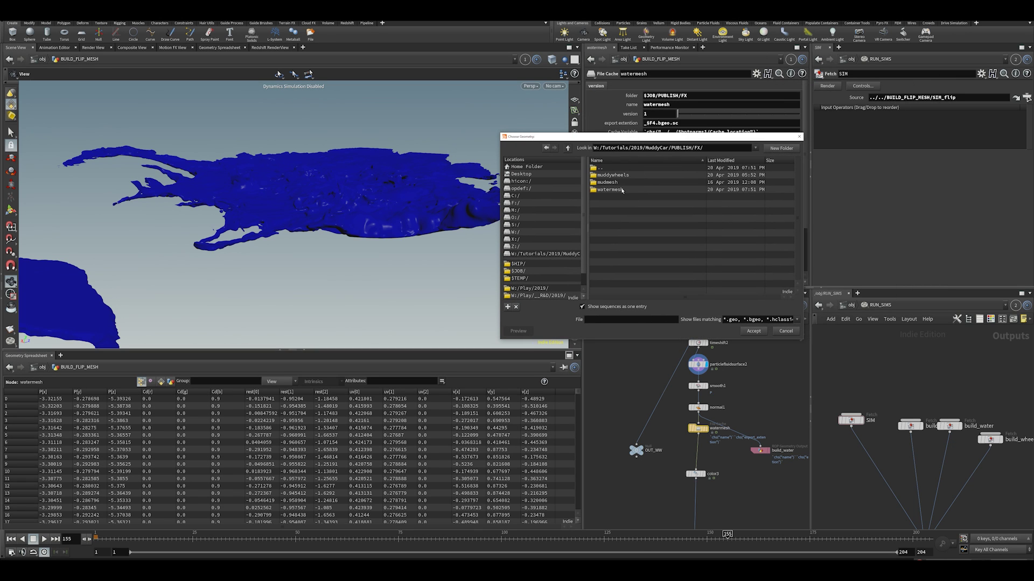
pyautogui.doubleClick(597, 169)
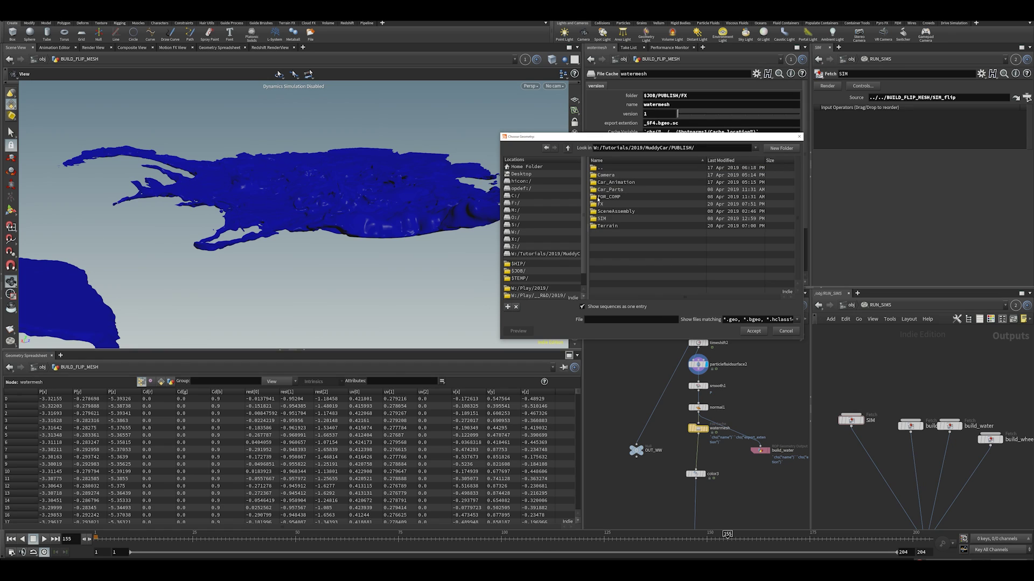
pyautogui.doubleClick(597, 170)
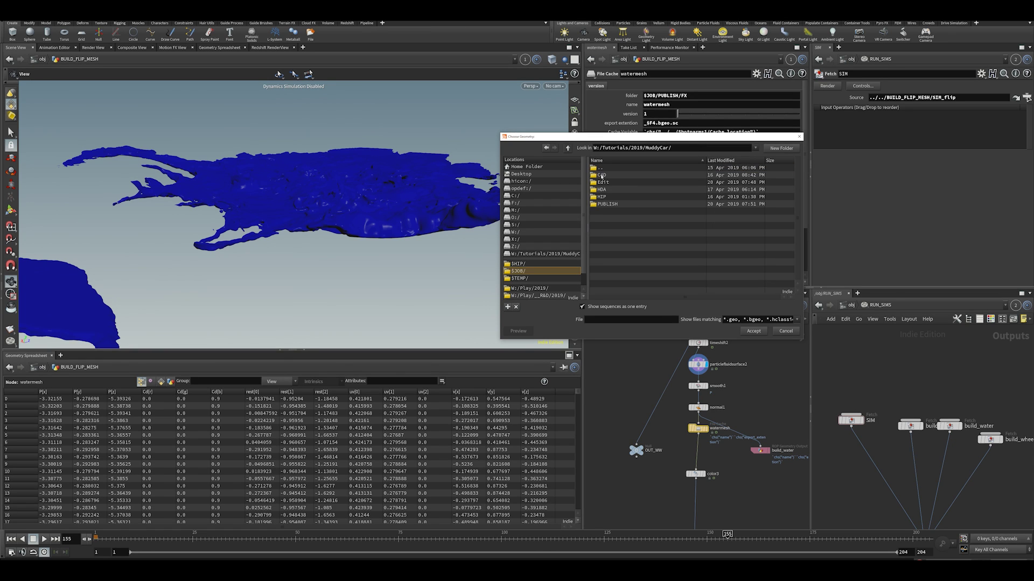
pyautogui.doubleClick(601, 197)
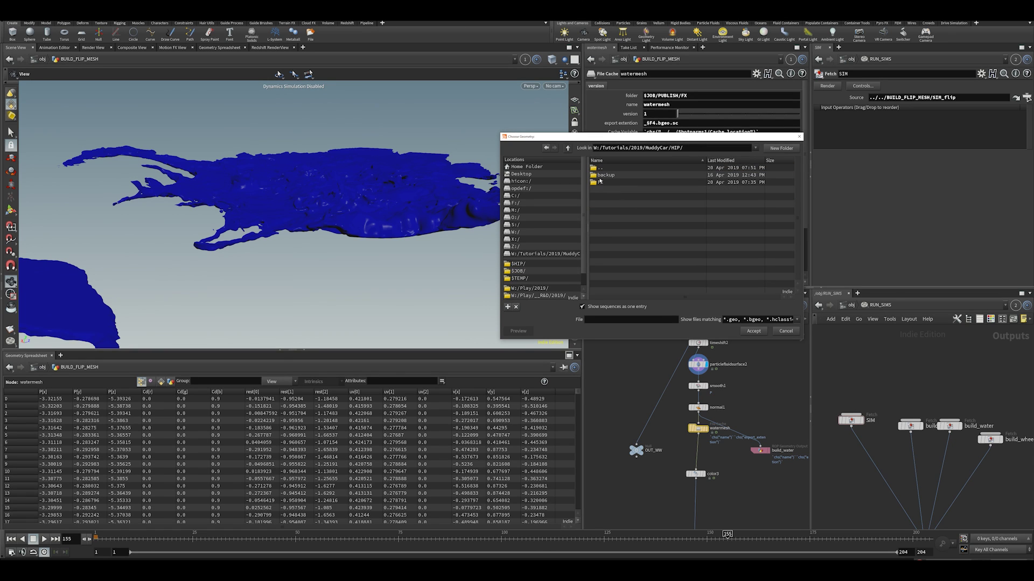
# Step: Browse the HIP directory's FX folder and its geo subfolder, and close the file chooser without picking a file
pyautogui.click(601, 183)
pyautogui.doubleClick(600, 183)
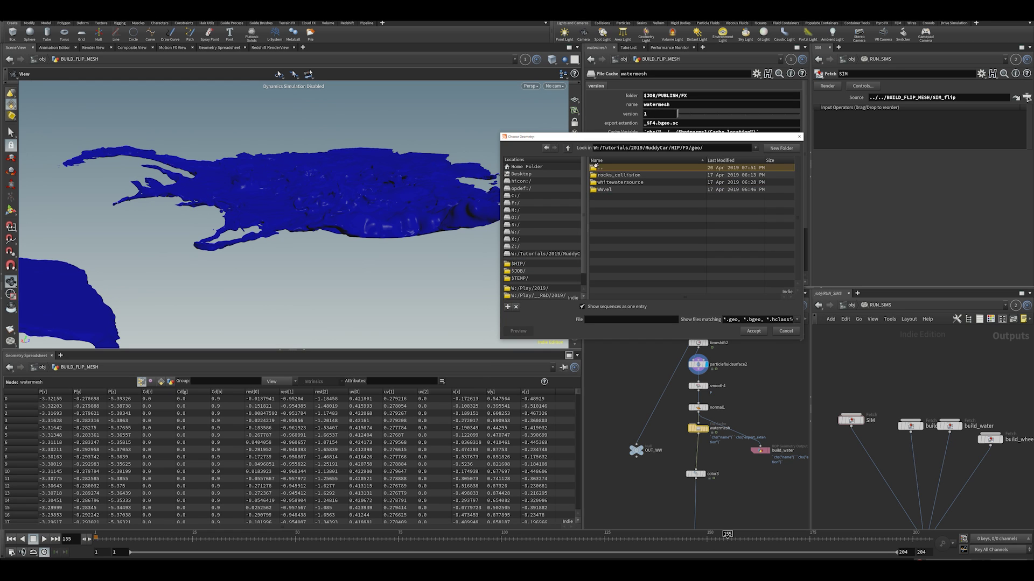
pyautogui.doubleClick(602, 198)
pyautogui.doubleClick(594, 169)
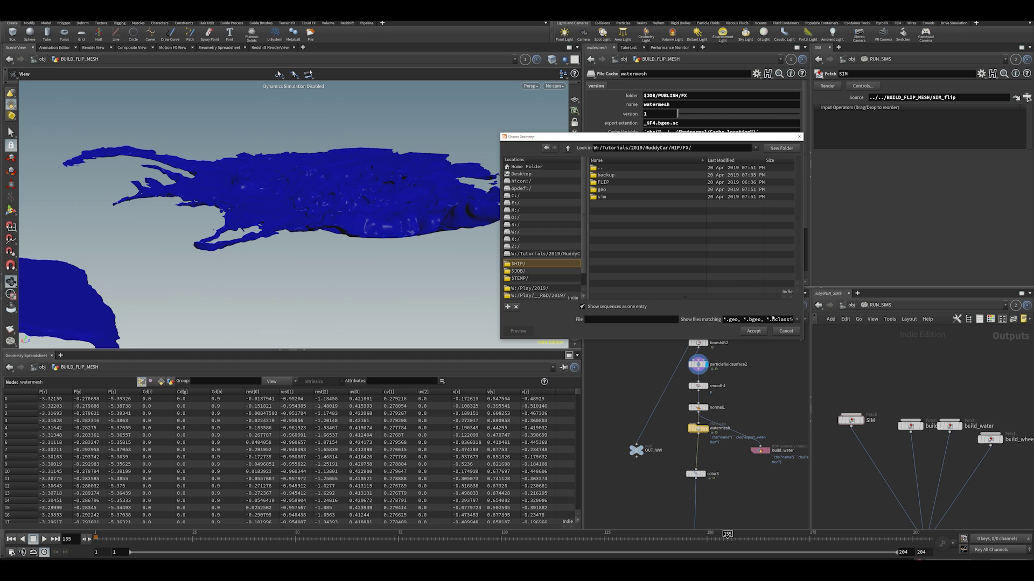
pyautogui.click(792, 334)
# Step: Select the OUT_WW null beside the water branch and reposition it higher in the network
pyautogui.moveTo(654, 474); pyautogui.dragTo(574, 354, button='middle')
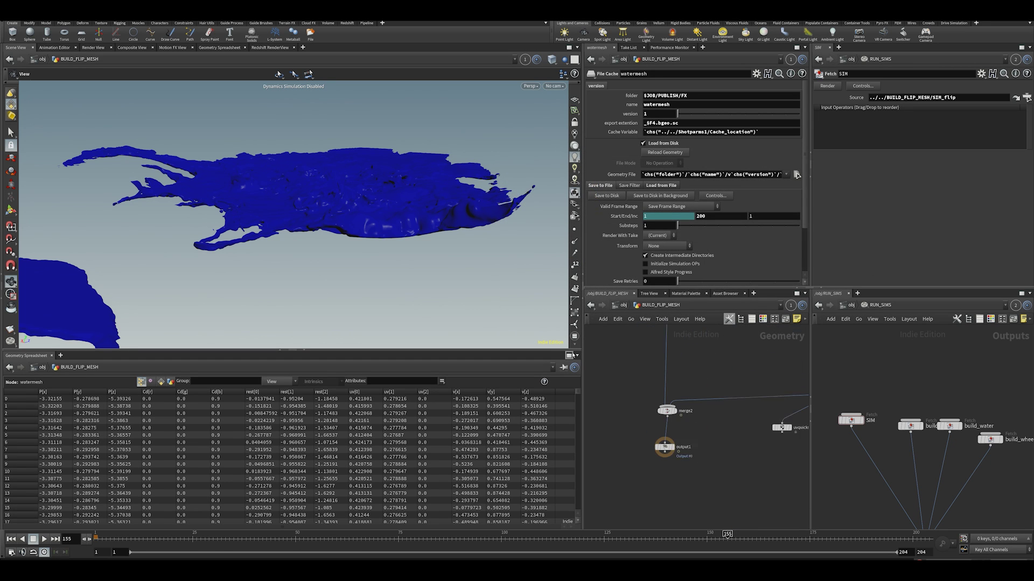
pyautogui.scroll(-2, 718, 466)
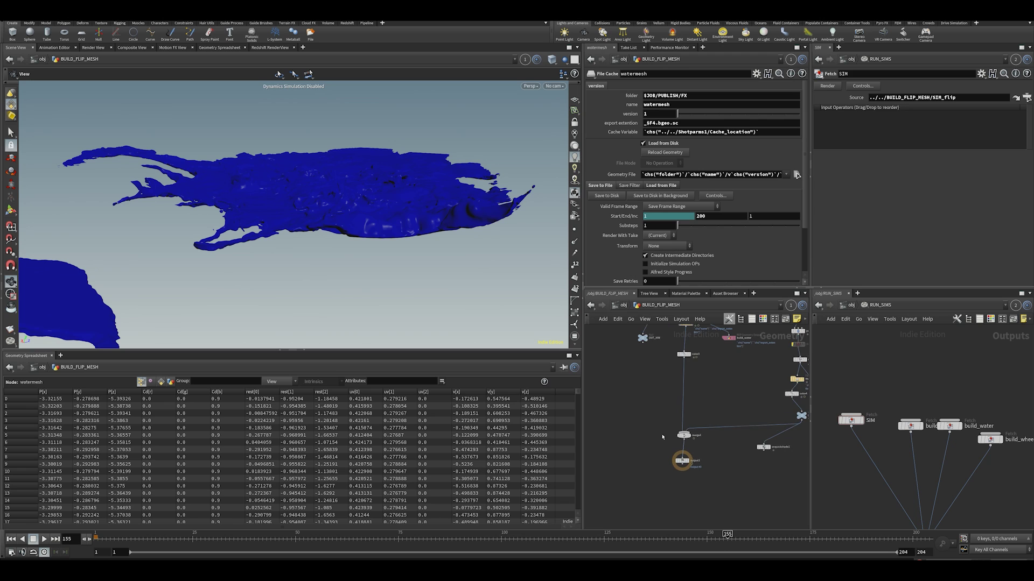
pyautogui.moveTo(671, 407); pyautogui.dragTo(684, 452, button='middle')
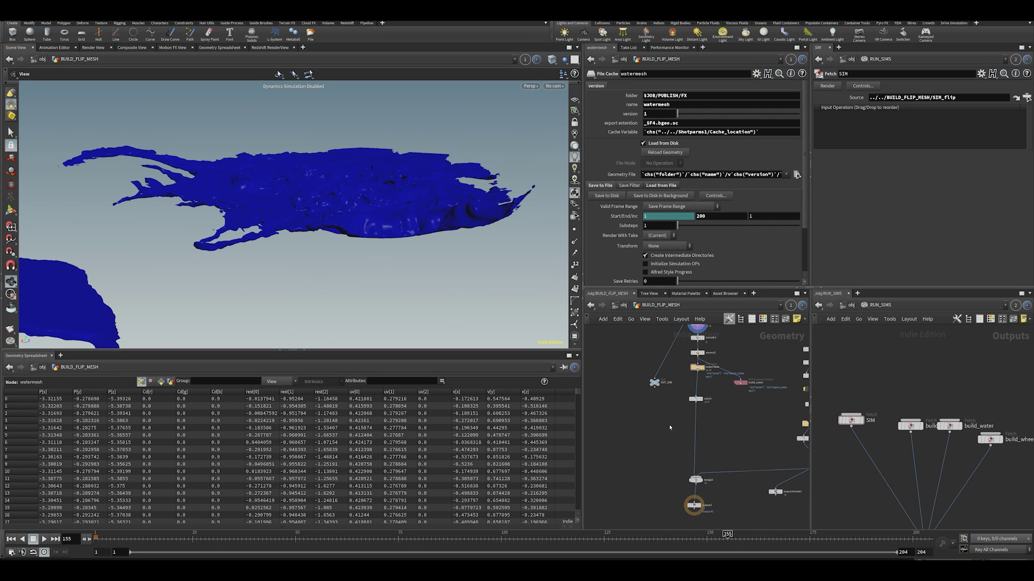
pyautogui.moveTo(671, 427); pyautogui.dragTo(633, 487, button='middle')
pyautogui.scroll(2, 650, 398)
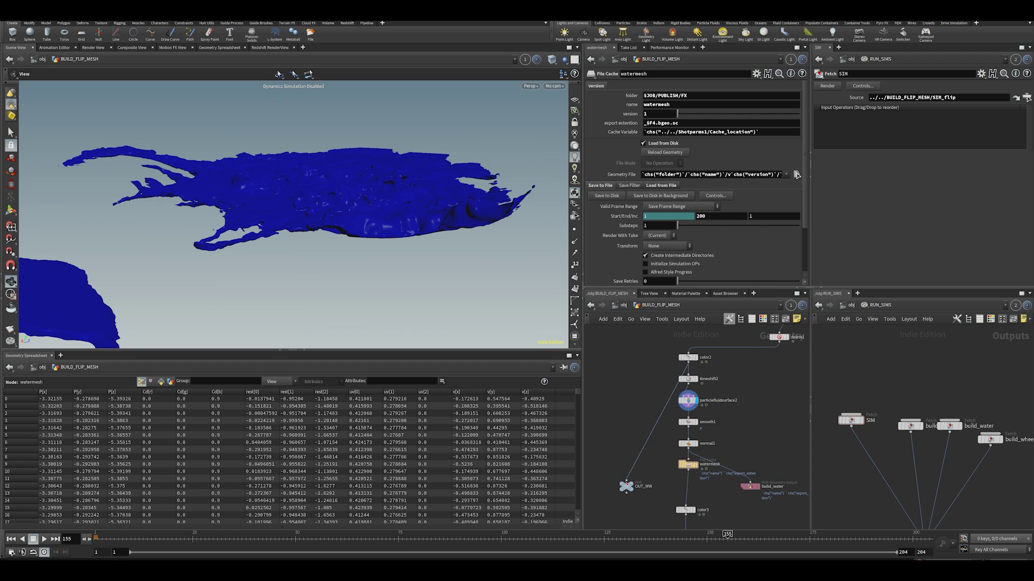
pyautogui.click(626, 487)
pyautogui.moveTo(626, 487); pyautogui.dragTo(607, 437)
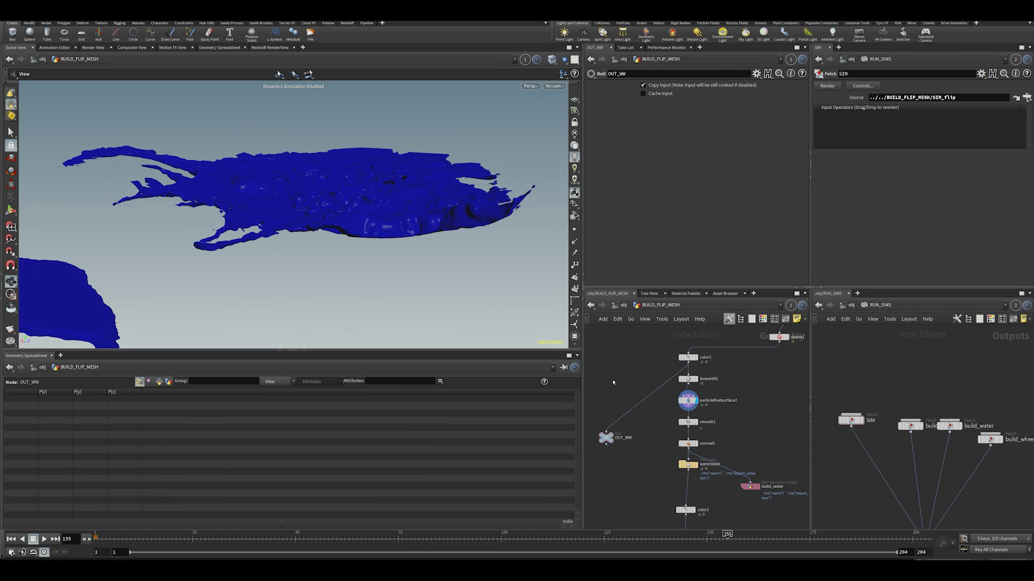
# Step: Review the mud meshing branch that runs parallel to the water branch in BUILD_FLIP_MESH
pyautogui.scroll(-2, 645, 474)
pyautogui.moveTo(646, 475); pyautogui.dragTo(647, 414, button='middle')
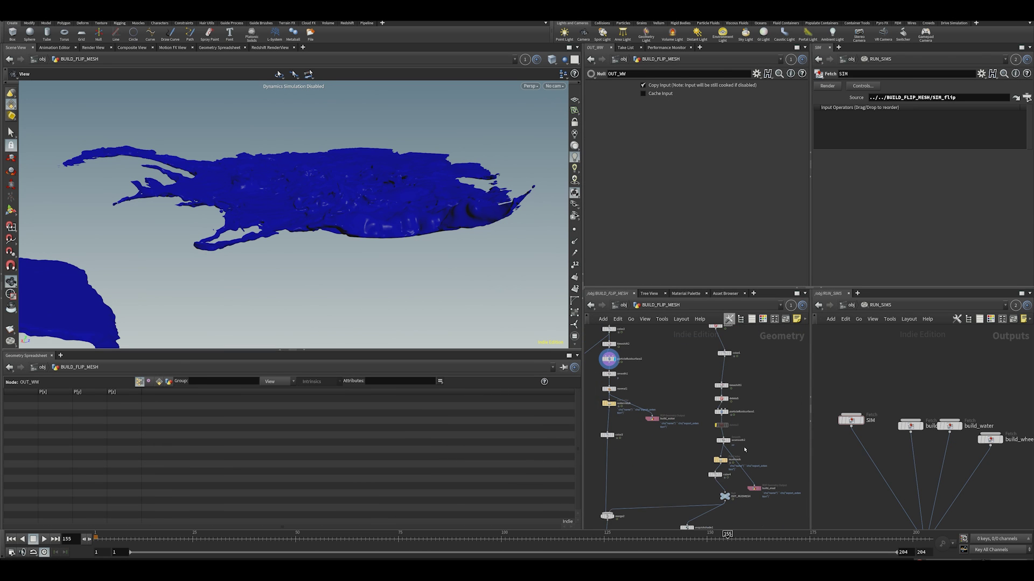
pyautogui.moveTo(710, 371); pyautogui.dragTo(773, 445, button='middle')
pyautogui.moveTo(620, 427); pyautogui.dragTo(619, 474)
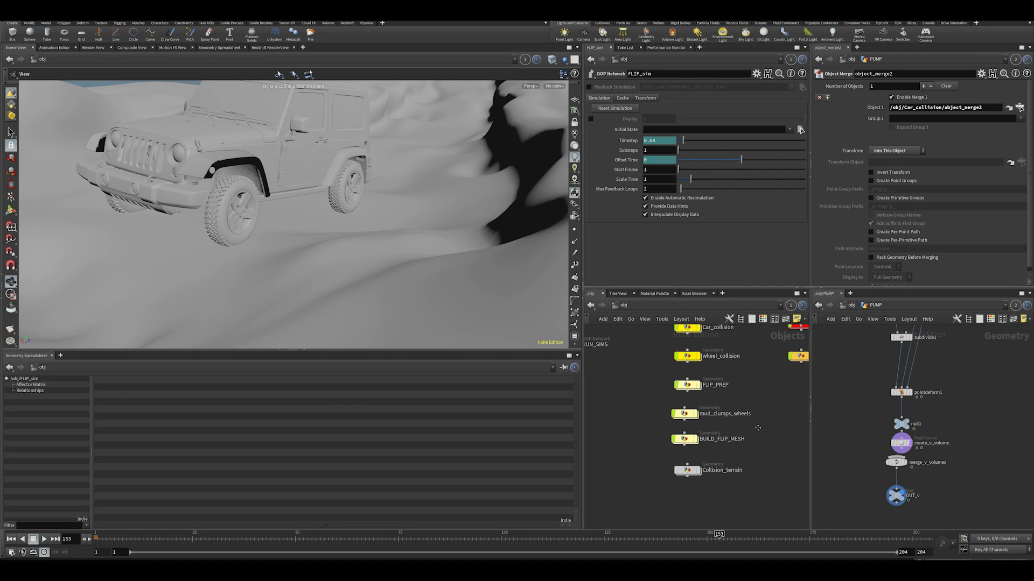
# Step: Open the RUN_SIMS network, inspect the fetch nodes feeding the SIM1 merge, and return to the object level
pyautogui.moveTo(740, 357); pyautogui.dragTo(762, 398, button='middle')
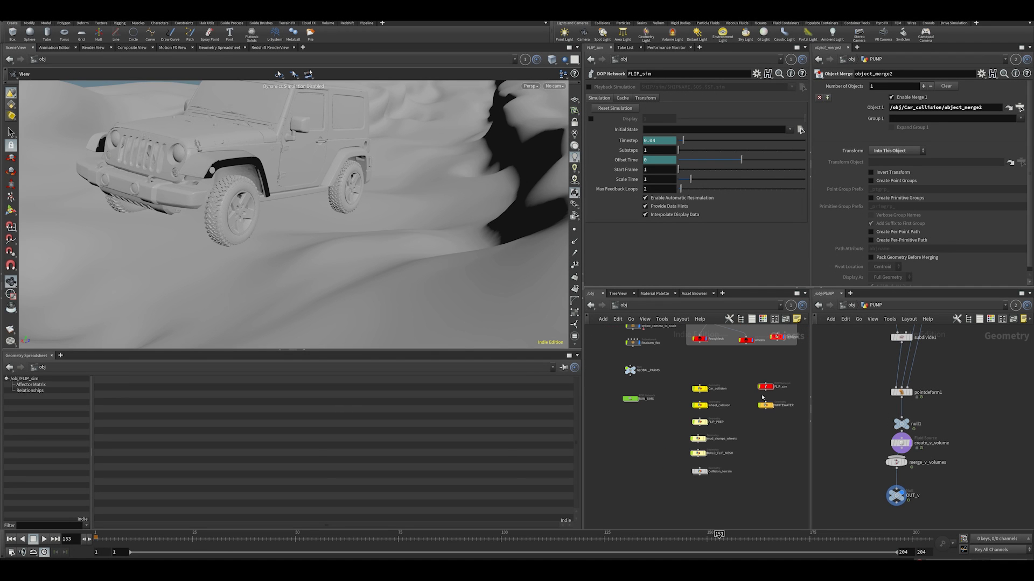
pyautogui.doubleClick(625, 398)
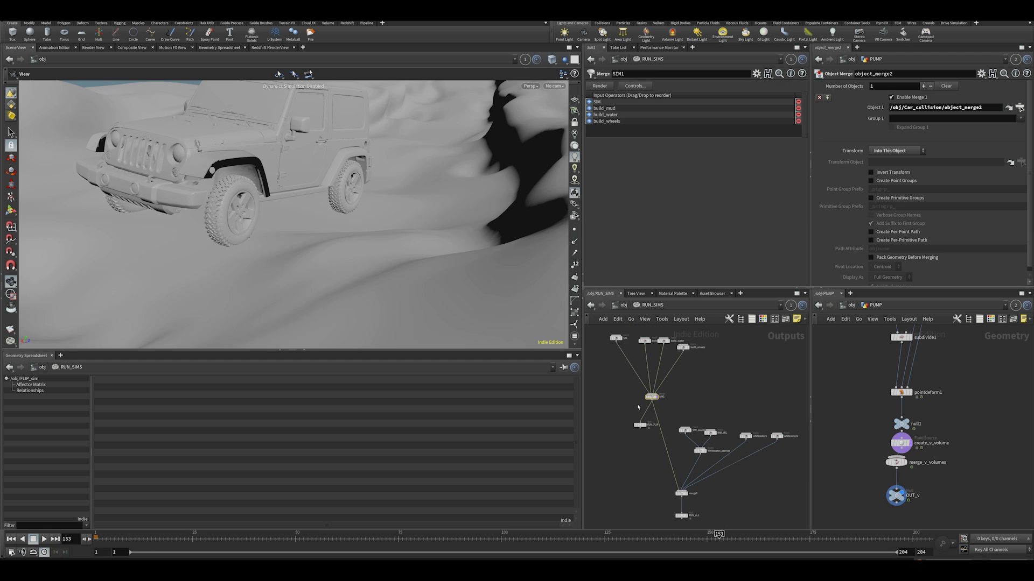
pyautogui.moveTo(600, 334); pyautogui.dragTo(714, 419)
pyautogui.click(652, 397)
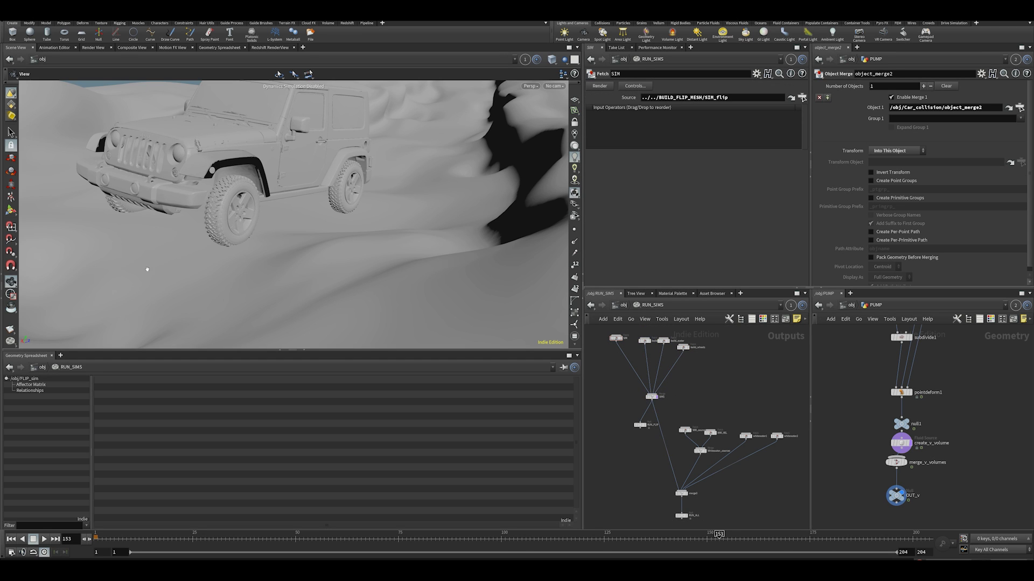
pyautogui.click(620, 306)
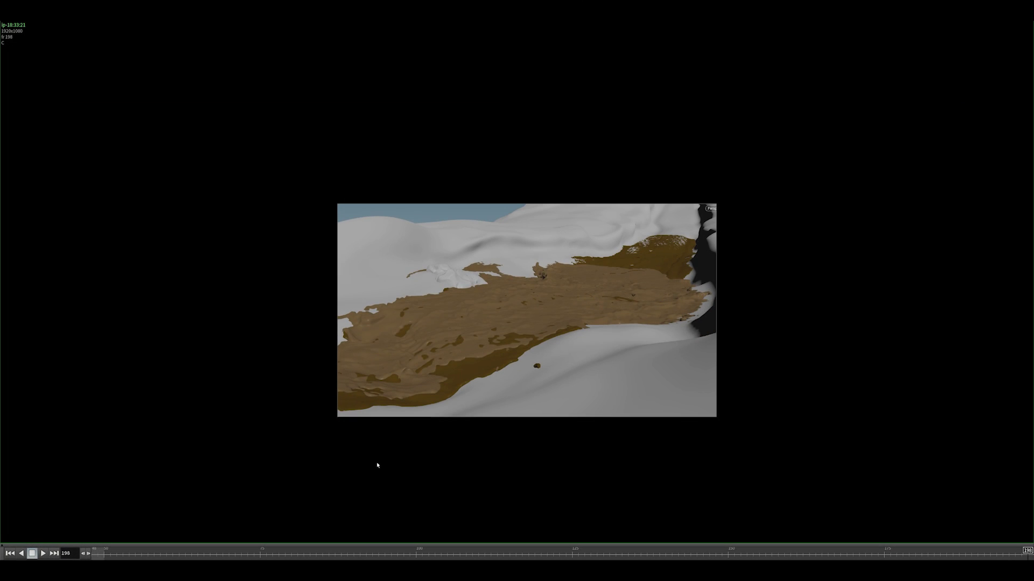
# Step: Scrub and play the flipbook of the jeep driving through the mud, and stop it for a closer look
pyautogui.moveTo(248, 558); pyautogui.dragTo(1011, 556)
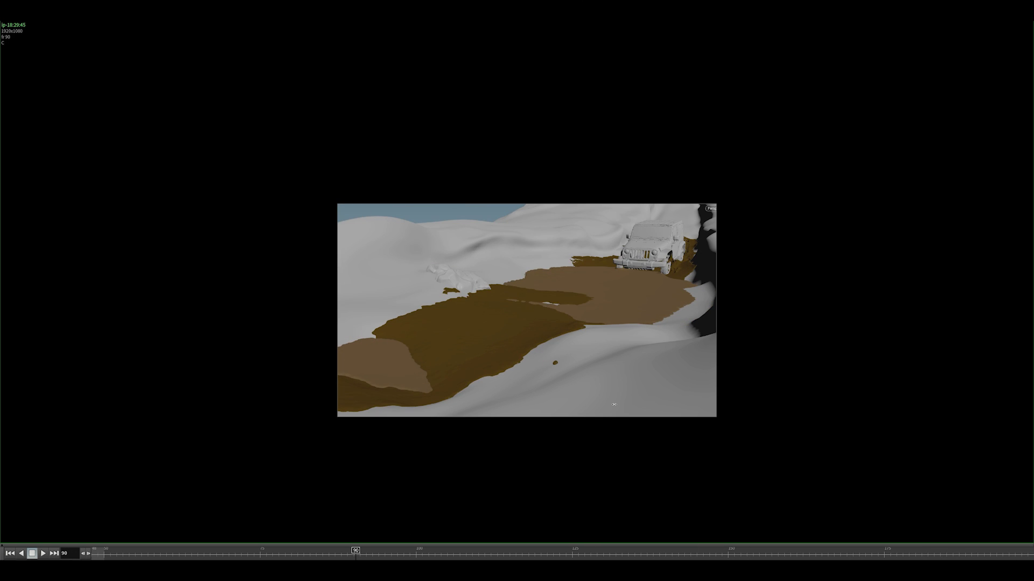
pyautogui.press('Up')
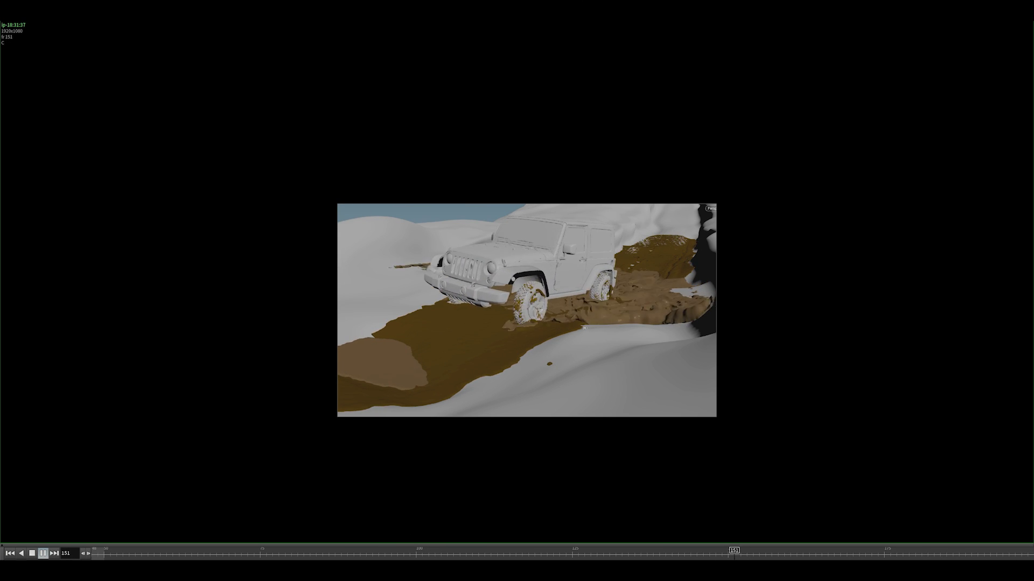
pyautogui.scroll(5, 614, 403)
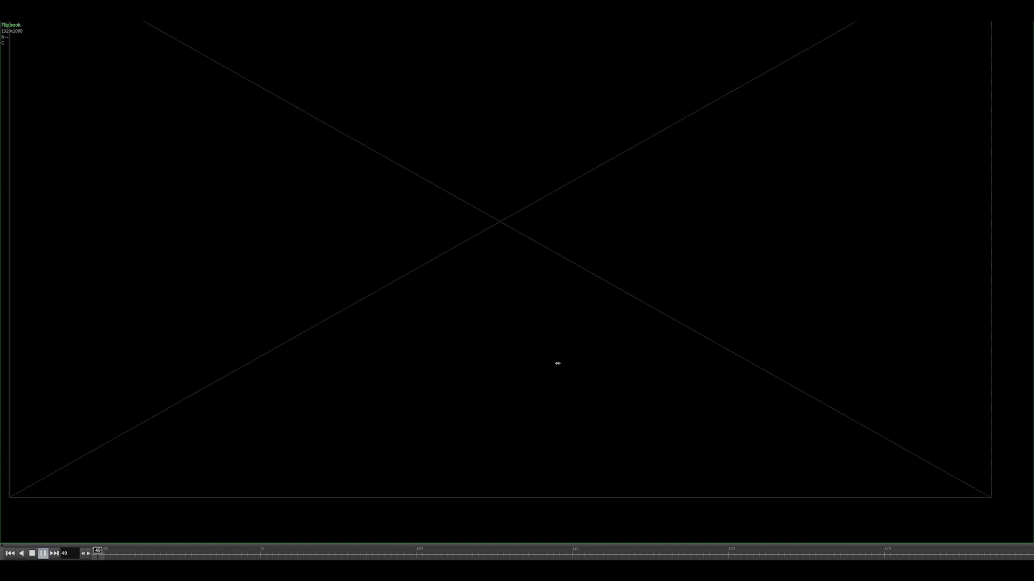
pyautogui.scroll(-8, 538, 382)
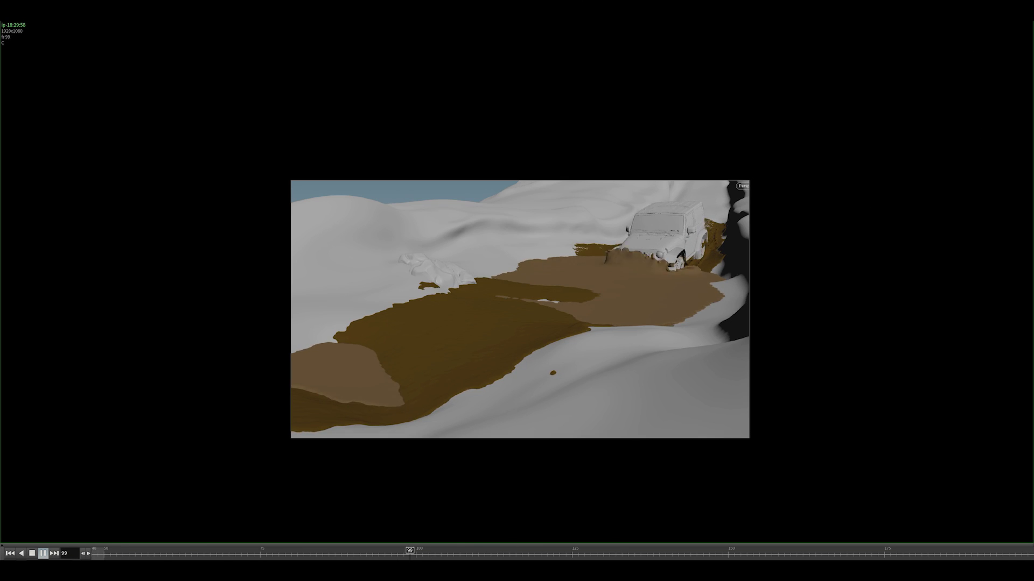
pyautogui.click(34, 556)
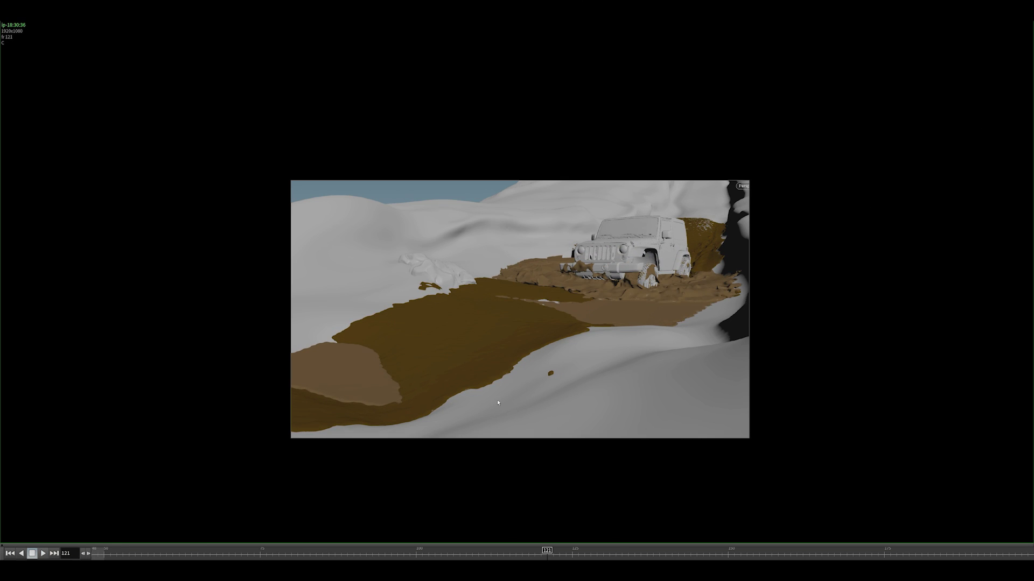
pyautogui.scroll(4, 521, 352)
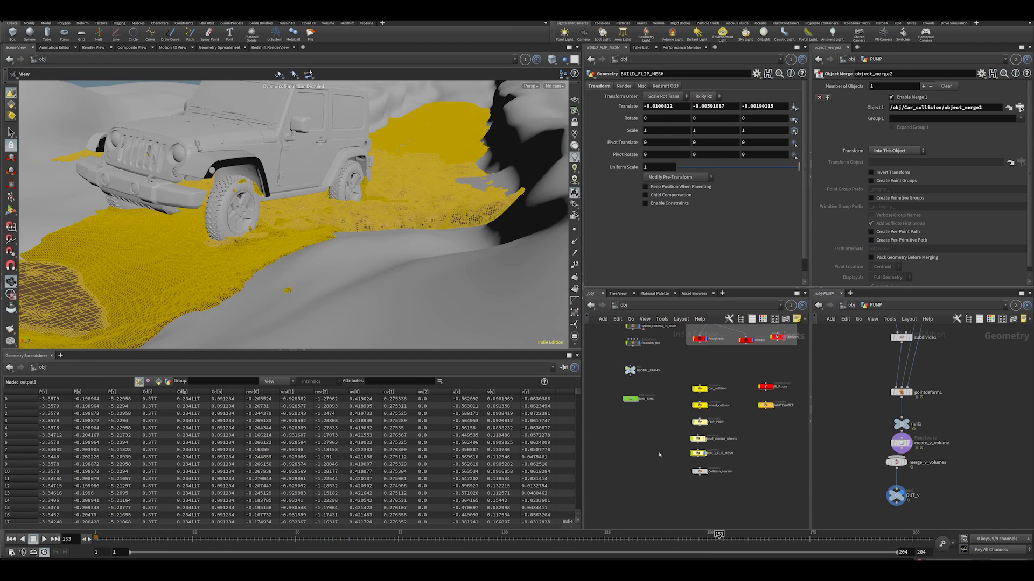
# Step: Clear the BUILD_FLIP_MESH selection and look through a scene camera in the viewport
pyautogui.click(663, 451)
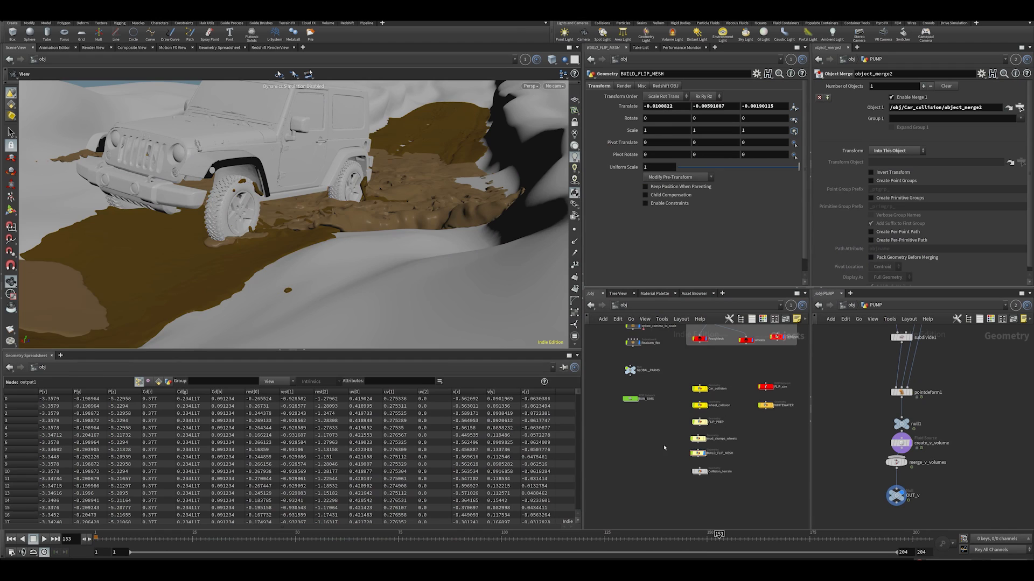
pyautogui.moveTo(658, 440); pyautogui.dragTo(658, 416, button='middle')
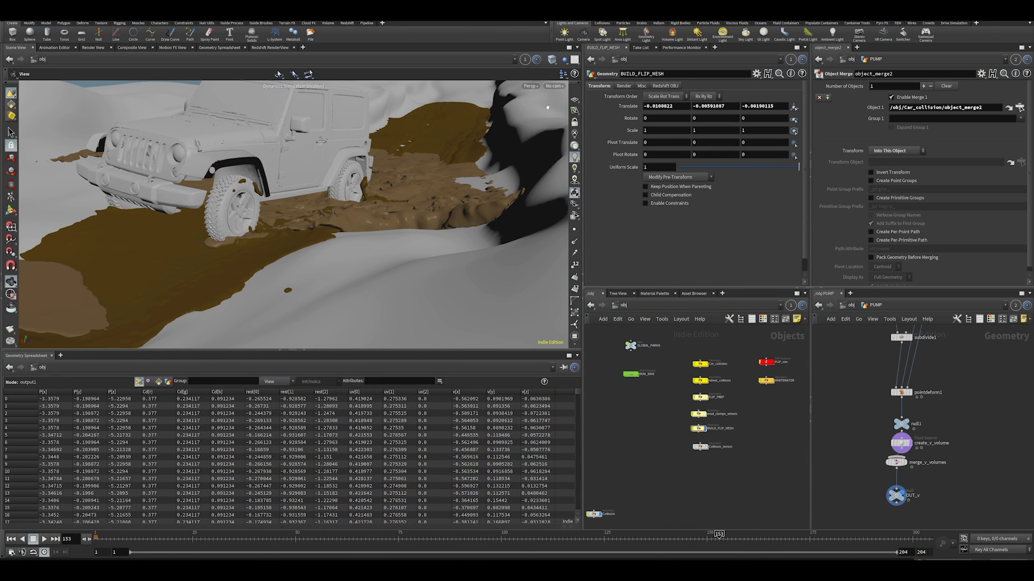
pyautogui.click(560, 86)
pyautogui.click(567, 128)
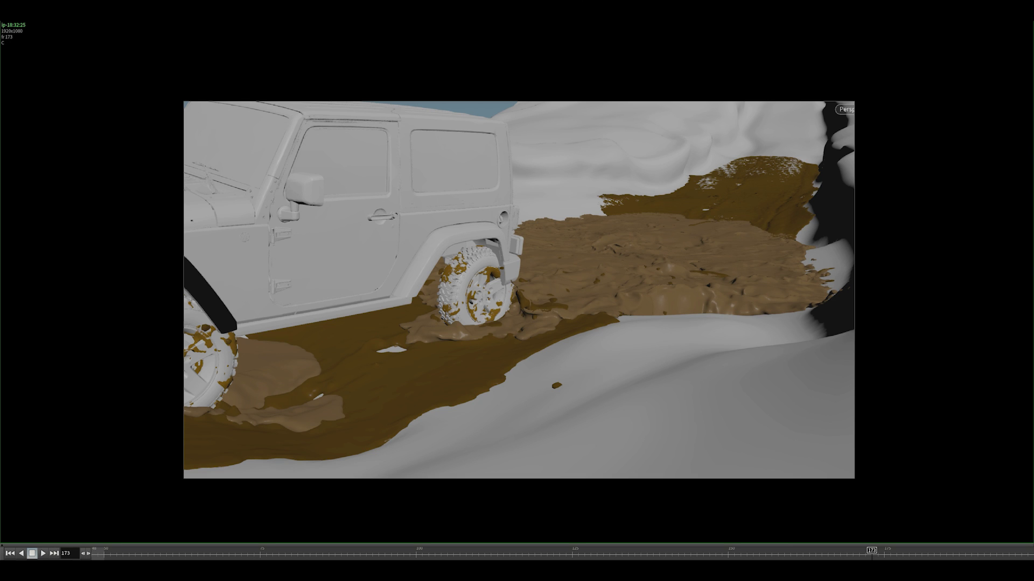
# Step: Examine the mud clumps on the jeep's wheels up close at frame 173 of the flipbook
pyautogui.moveTo(534, 195); pyautogui.dragTo(576, 225, button='middle')
pyautogui.scroll(2, 547, 340)
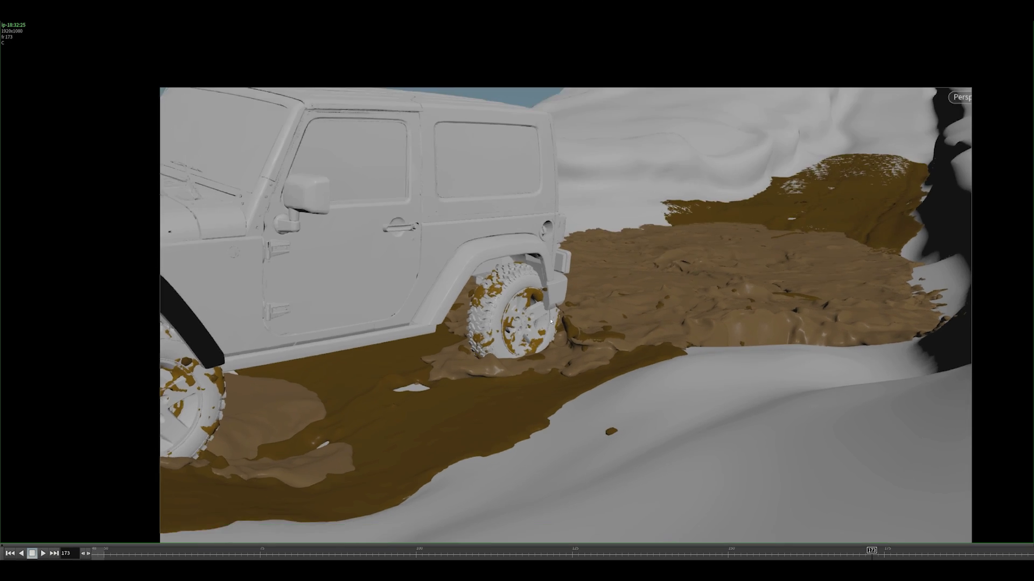
pyautogui.scroll(-5, 549, 340)
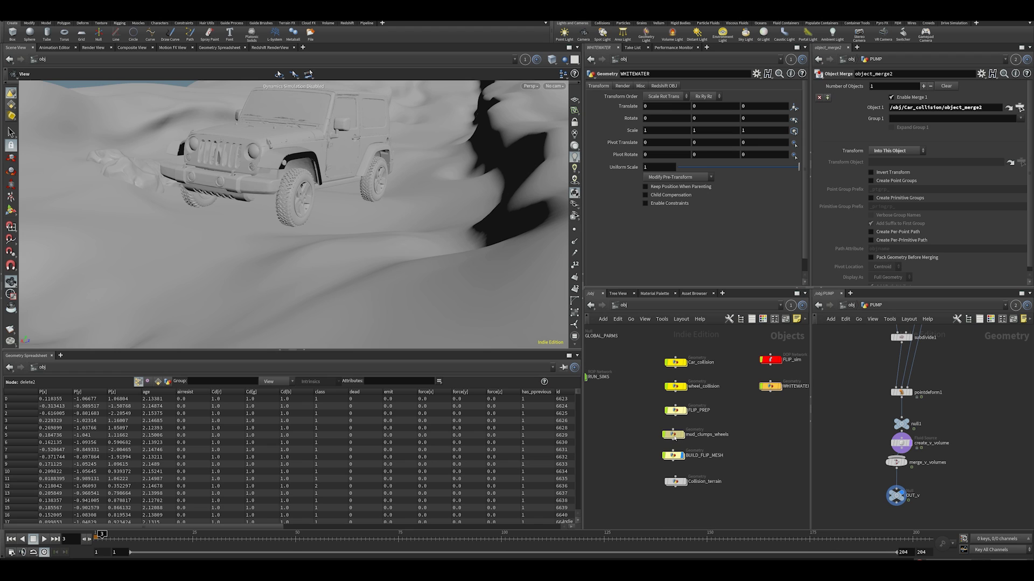
# Step: Open the mud_clumps_wheels network and view it through the sekow_camera_to_scale/cam1 camera
pyautogui.doubleClick(672, 434)
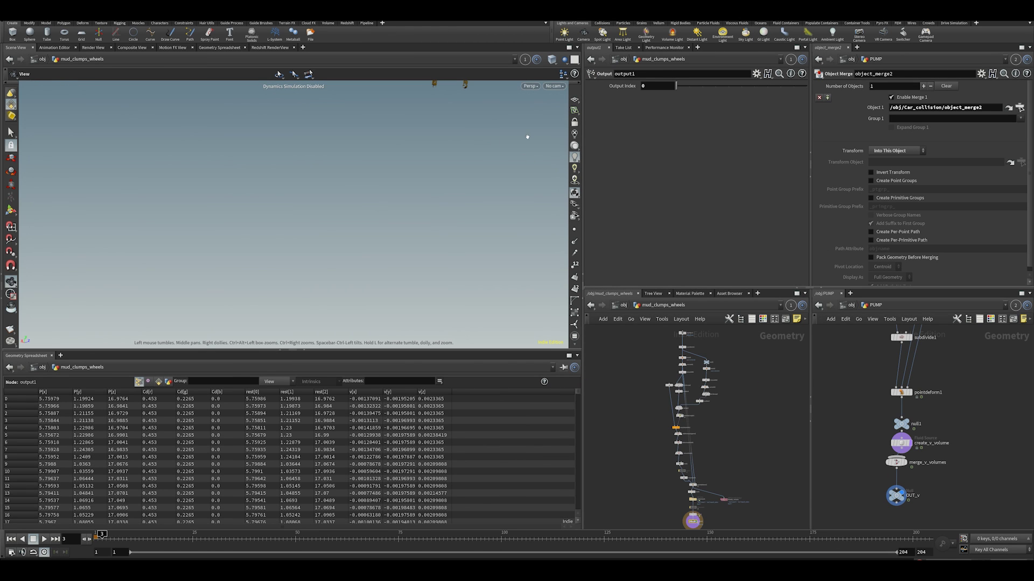
pyautogui.click(553, 86)
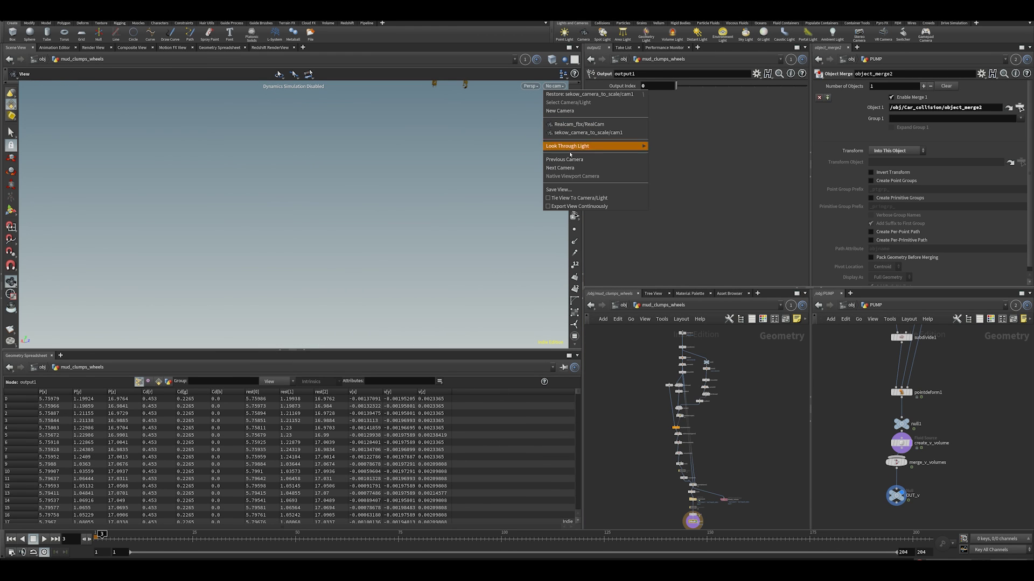
pyautogui.click(562, 132)
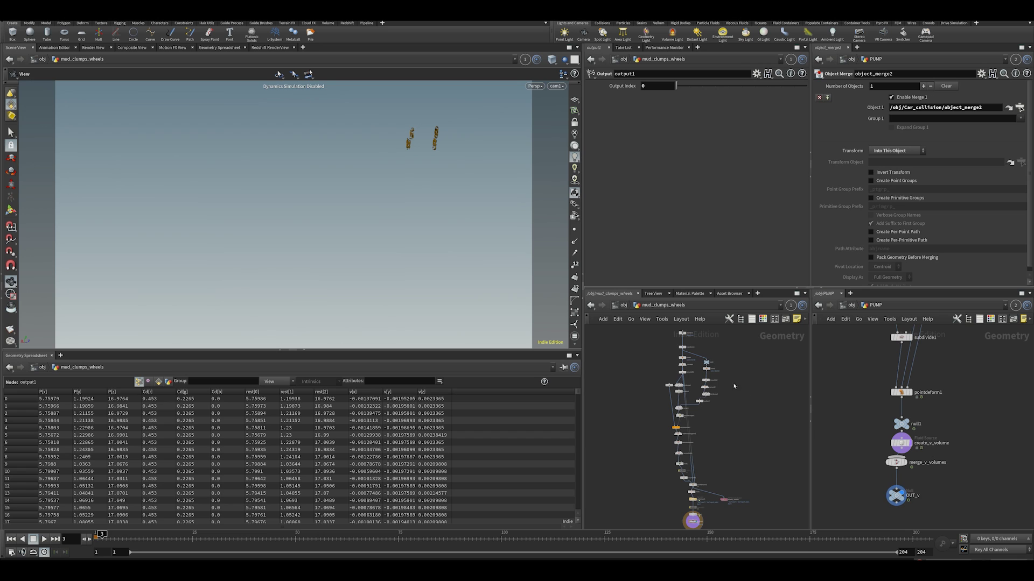
# Step: Display the wheels from transform1 at frame 153 and the isolated tires from the first blast node
pyautogui.scroll(5, 692, 377)
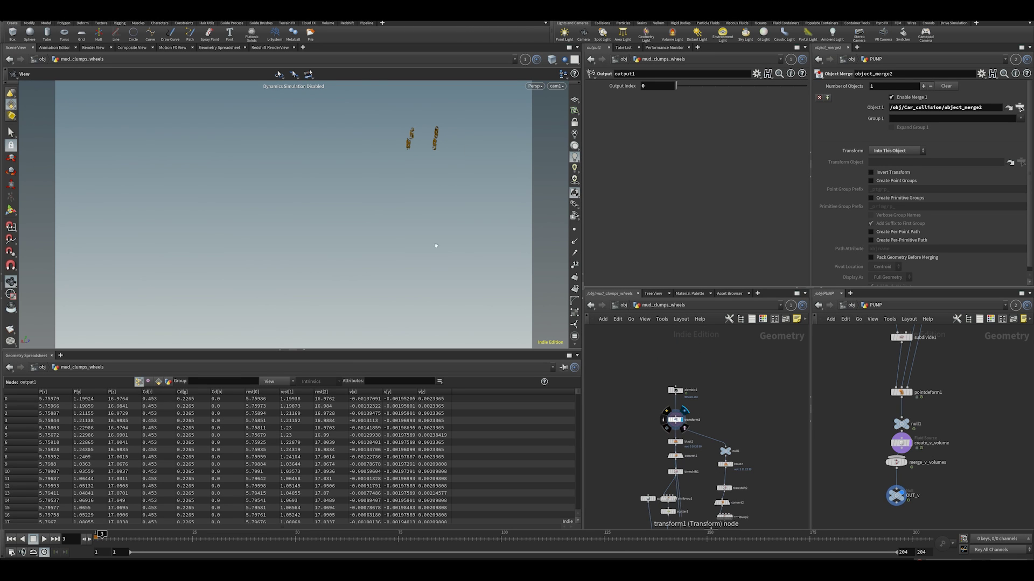
pyautogui.click(676, 420)
pyautogui.moveTo(291, 536); pyautogui.dragTo(505, 536)
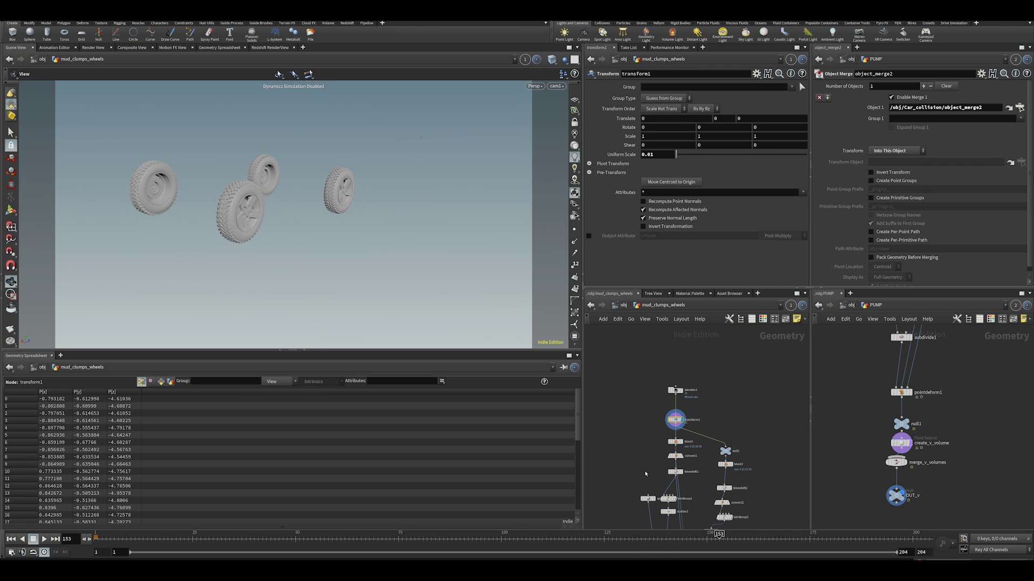
pyautogui.scroll(3, 645, 470)
pyautogui.click(688, 360)
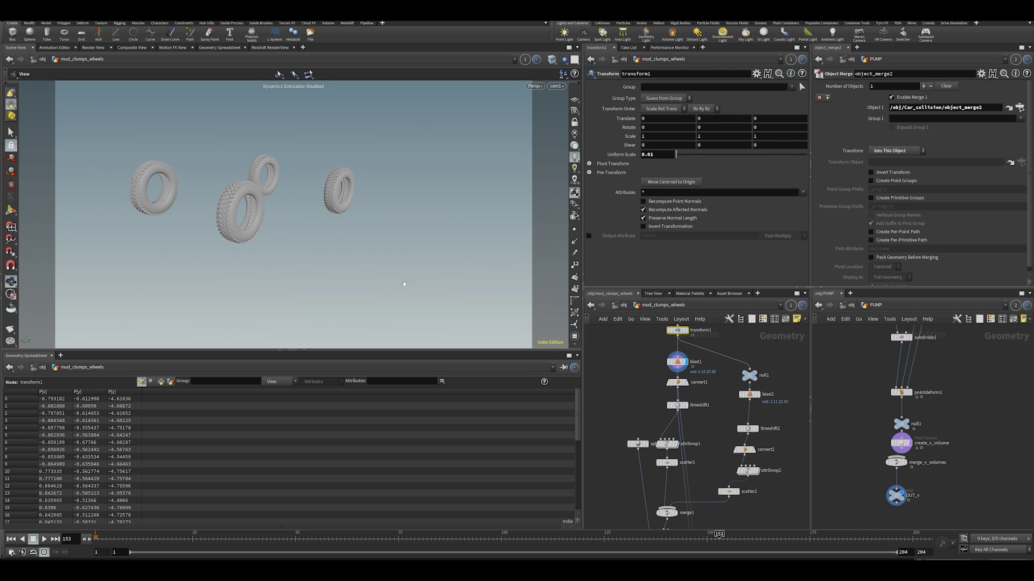
# Step: Move attribvop1 clear of the neighbouring sphere1 node and display its result
pyautogui.moveTo(659, 478); pyautogui.dragTo(654, 449, button='middle')
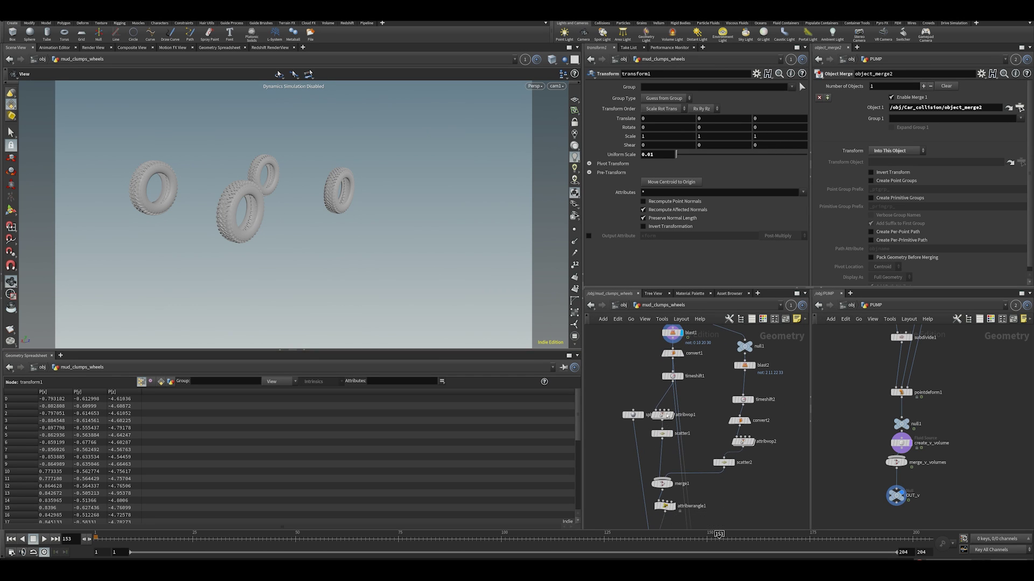
pyautogui.moveTo(668, 416); pyautogui.dragTo(661, 402)
pyautogui.click(666, 402)
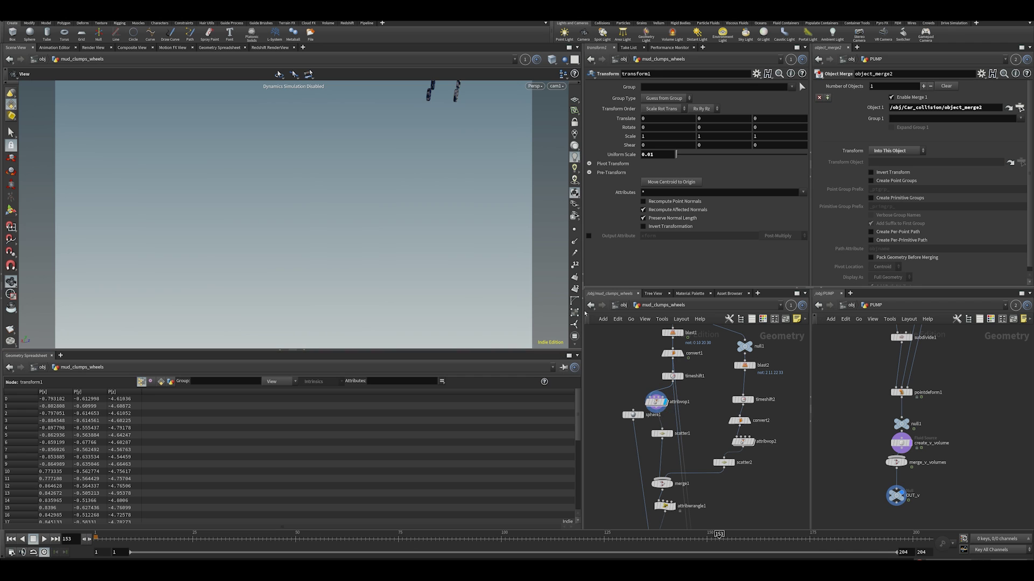
# Step: Frame the noise-coloured tires in the viewport and check the turbulent noise network inside attribvop1
pyautogui.hotkey('space', 'g')
pyautogui.moveTo(429, 136); pyautogui.dragTo(350, 150)
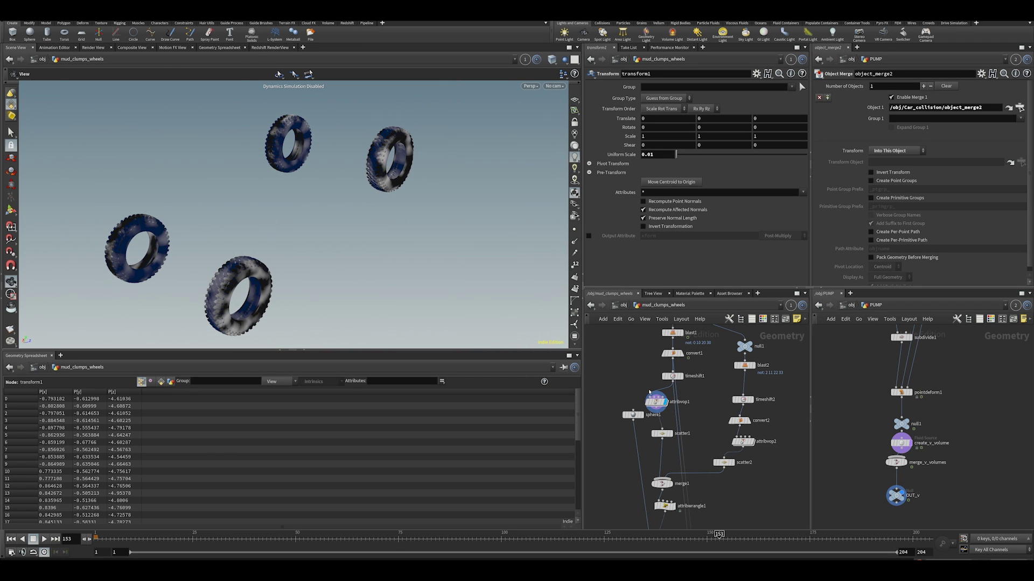
pyautogui.doubleClick(655, 401)
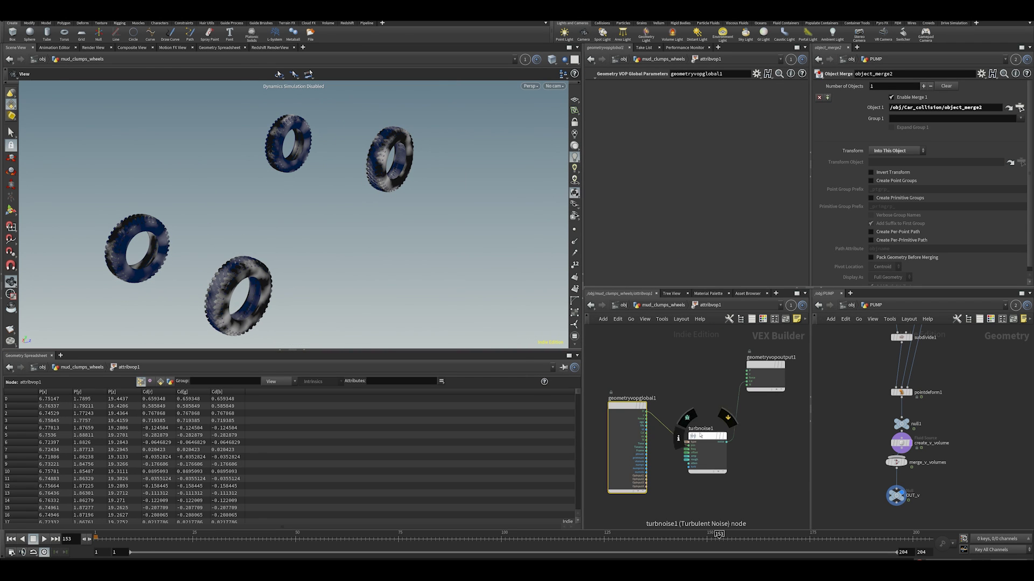
pyautogui.press('u')
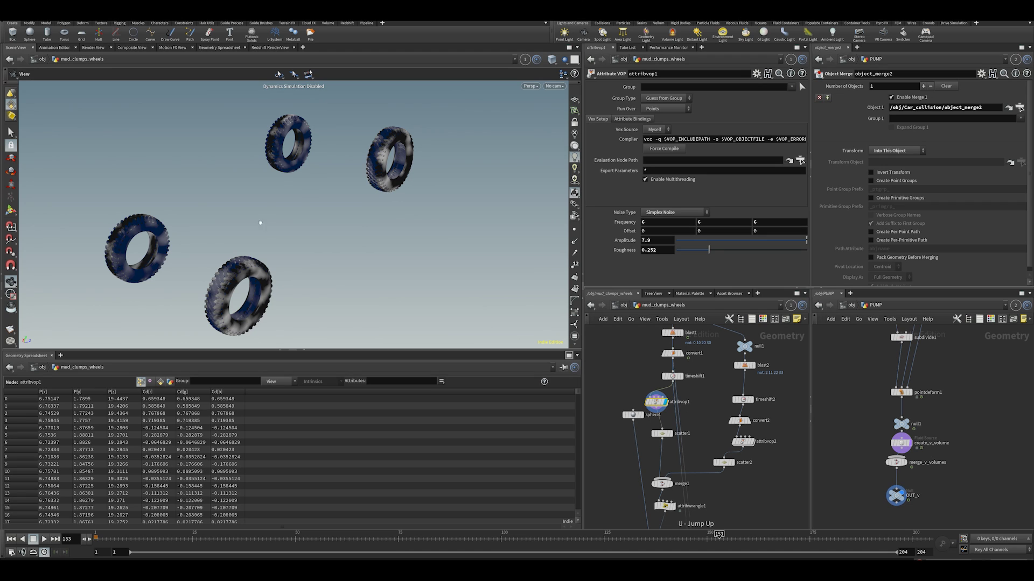
# Step: Display the tire points from scatter1 and the rim branch through blast2, attribvop2 and scatter2
pyautogui.click(671, 433)
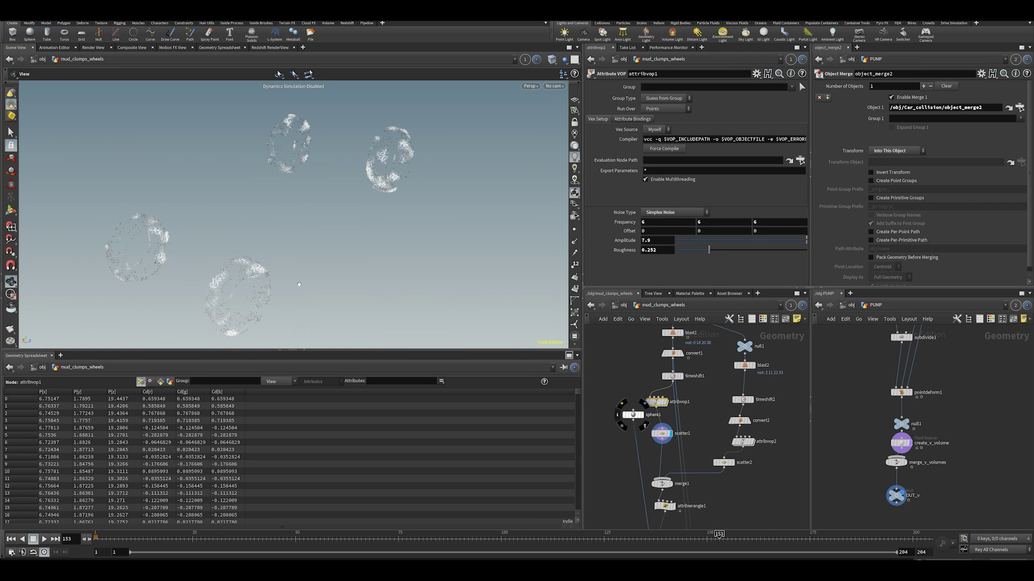
pyautogui.moveTo(299, 284); pyautogui.dragTo(281, 258)
pyautogui.moveTo(692, 427); pyautogui.dragTo(650, 456, button='middle')
pyautogui.click(711, 395)
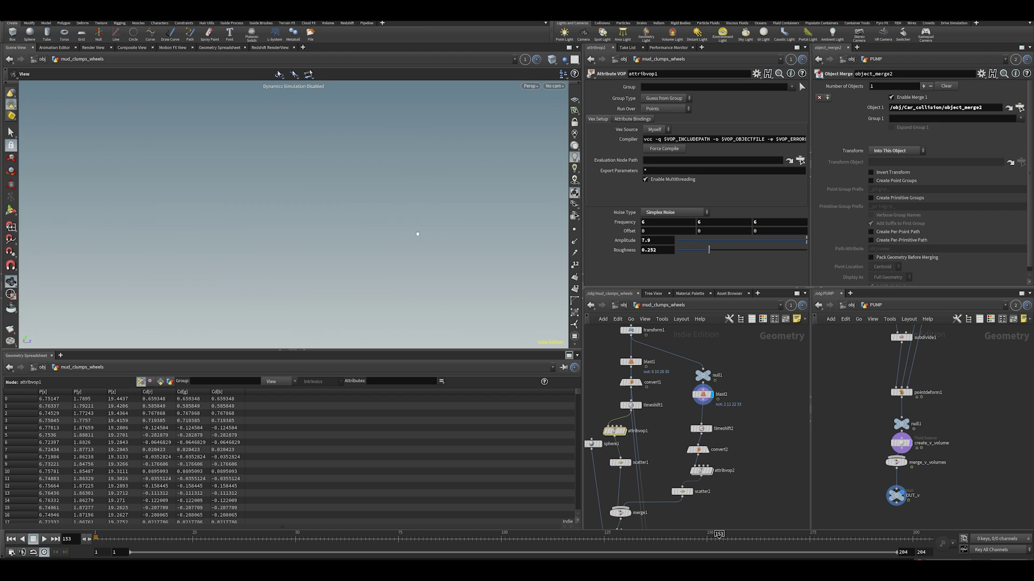
pyautogui.click(711, 471)
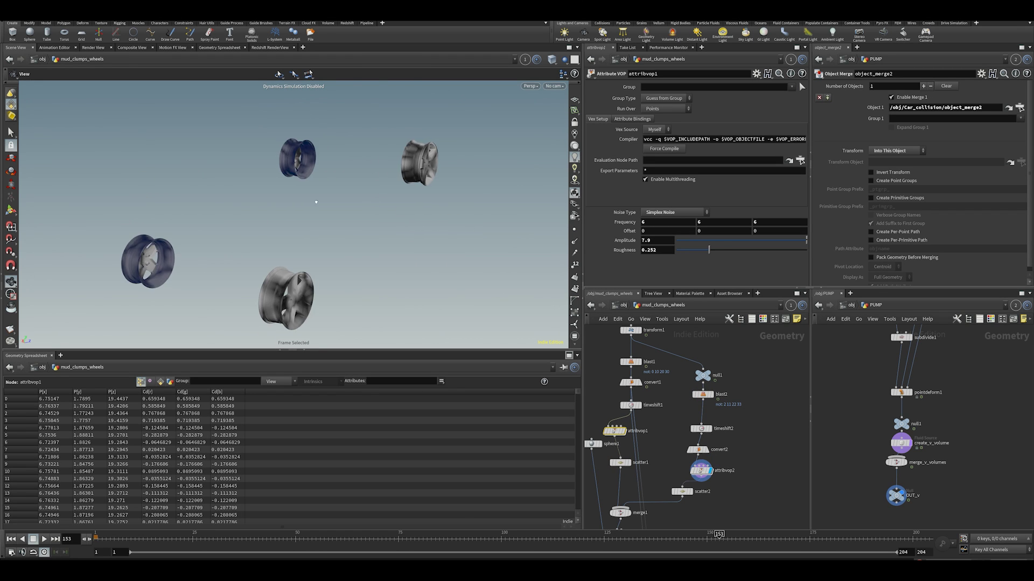
pyautogui.click(695, 487)
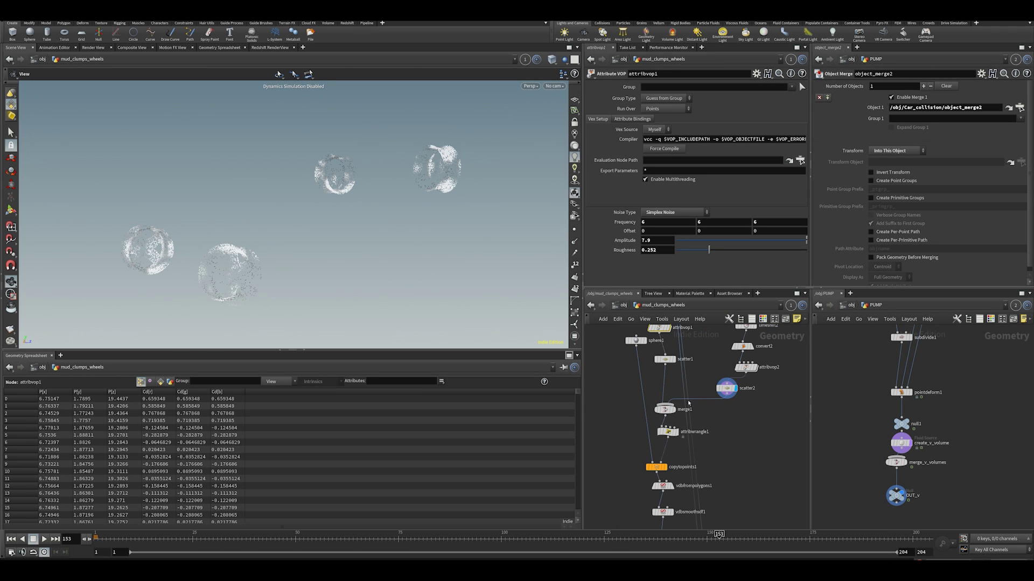
# Step: Display the combined points from merge1 and the clumps that copytopoints1 copies onto them, framed in the viewport
pyautogui.moveTo(690, 493); pyautogui.dragTo(734, 390, button='middle')
pyautogui.click(675, 400)
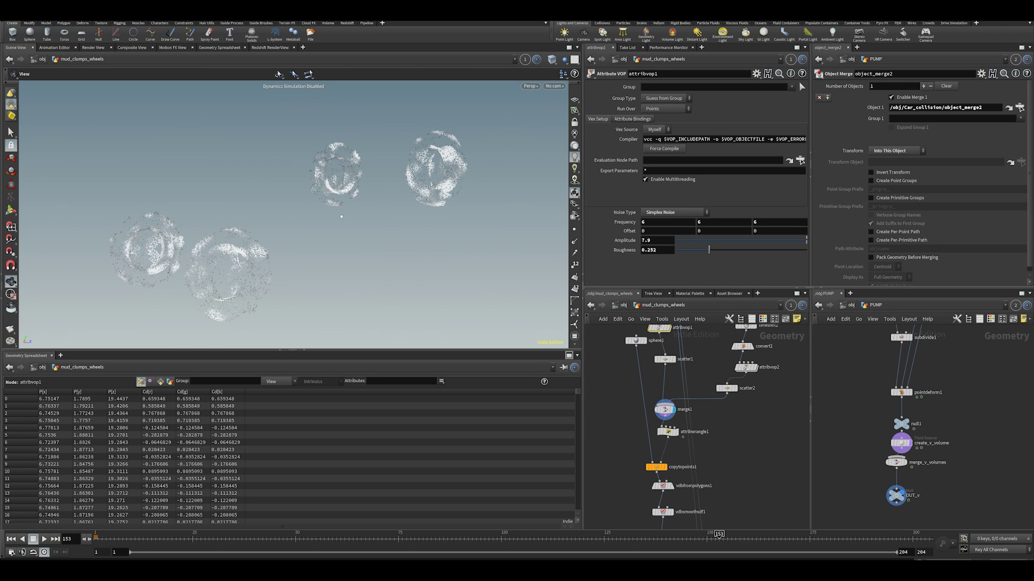
pyautogui.moveTo(341, 216); pyautogui.dragTo(317, 219)
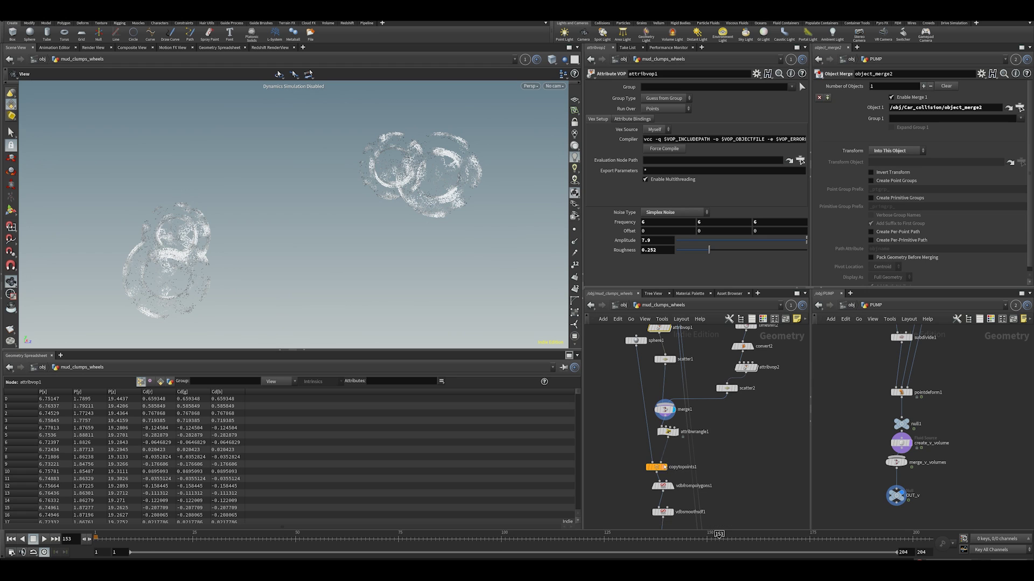
pyautogui.click(555, 86)
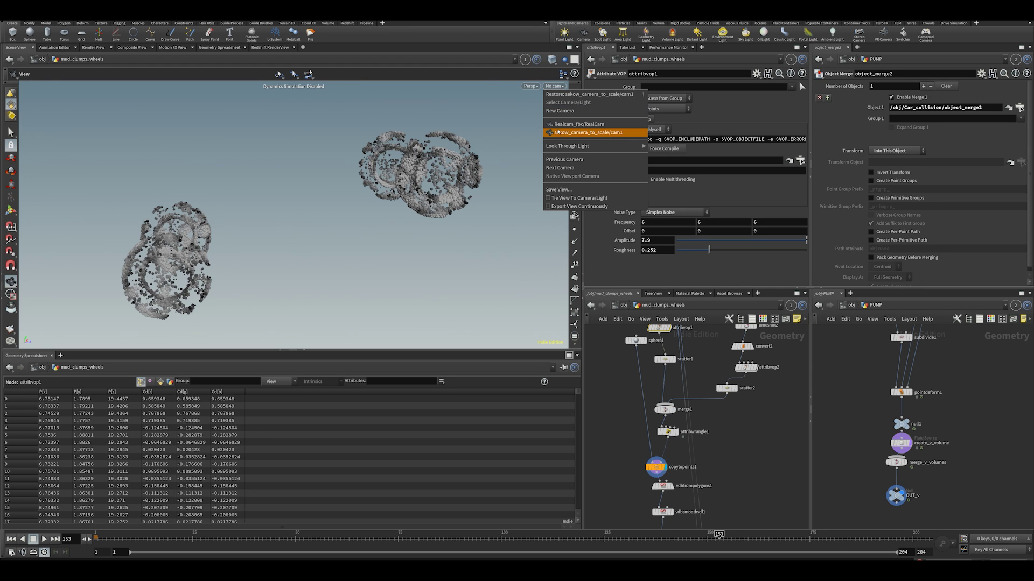
pyautogui.click(571, 132)
pyautogui.press('f')
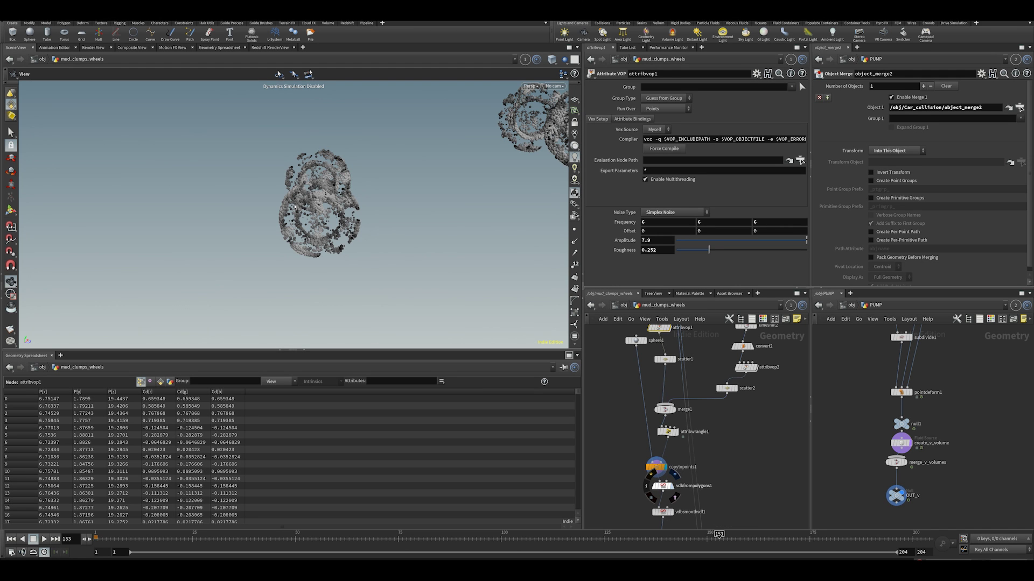
# Step: Display the mud clumps stage by stage through vdbfrompolygons1, vdbsmoothsdf1, convertvdb1 and rest1
pyautogui.moveTo(307, 197); pyautogui.dragTo(399, 241)
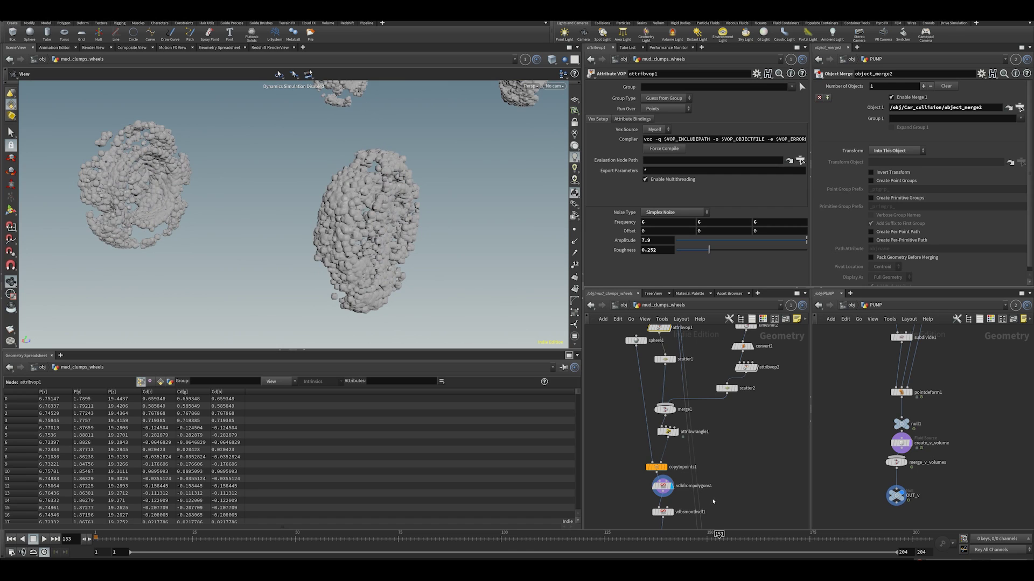
pyautogui.moveTo(713, 501); pyautogui.dragTo(725, 419, button='middle')
pyautogui.click(683, 429)
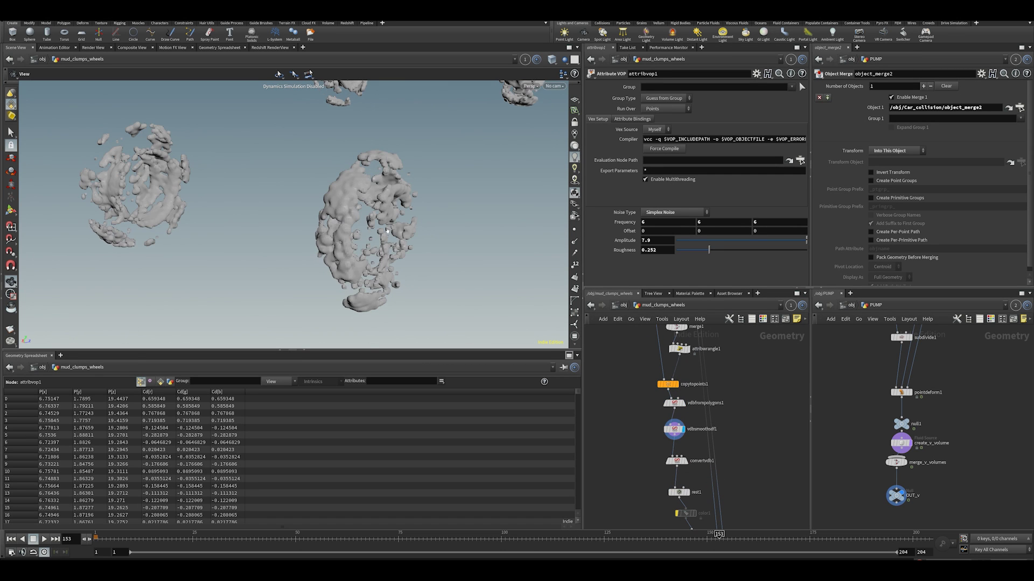
pyautogui.moveTo(423, 262); pyautogui.dragTo(383, 278)
pyautogui.moveTo(745, 453); pyautogui.dragTo(738, 399, button='middle')
pyautogui.click(677, 408)
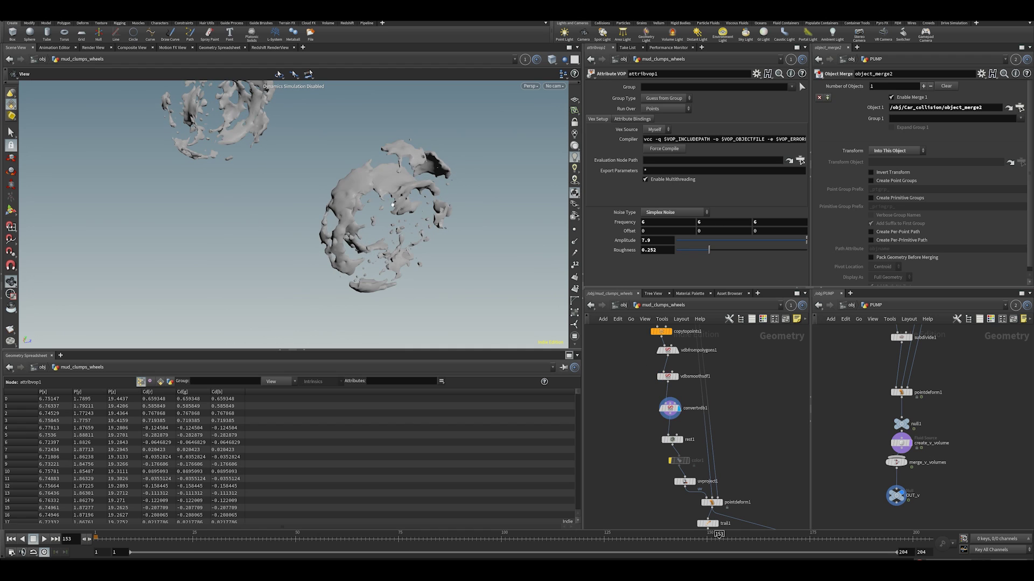
pyautogui.click(681, 440)
pyautogui.click(672, 439)
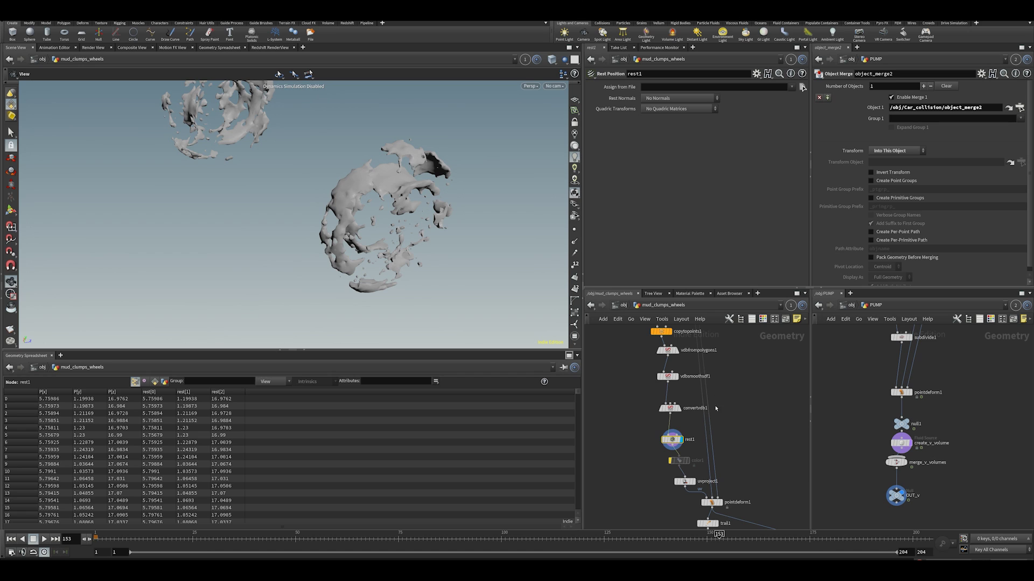
# Step: Display pointdeform1 through the sekow_camera_to_scale/cam1 camera and scrub the timeline to frame 155
pyautogui.moveTo(759, 465); pyautogui.dragTo(759, 425, button='middle')
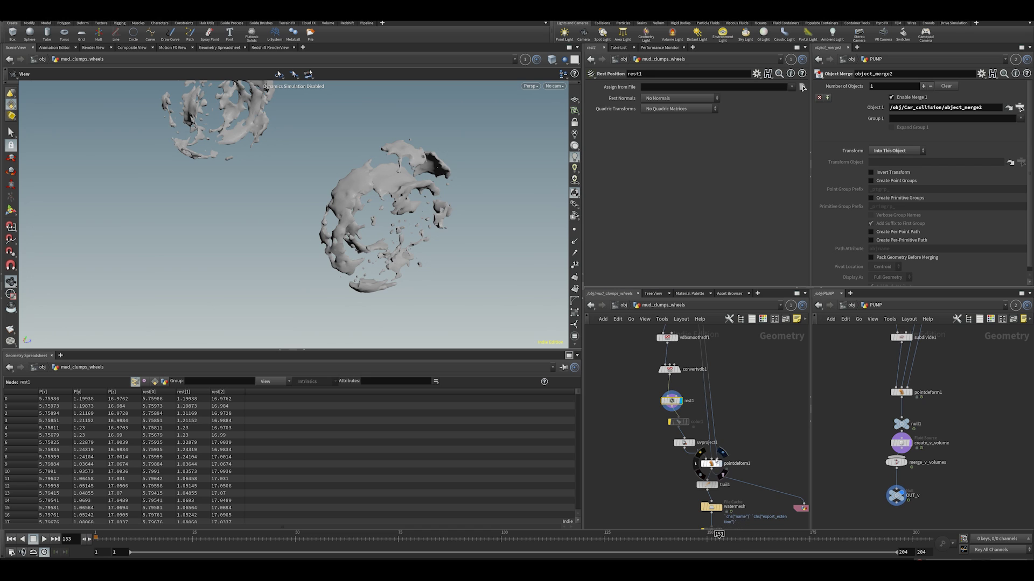
pyautogui.click(717, 463)
pyautogui.click(557, 86)
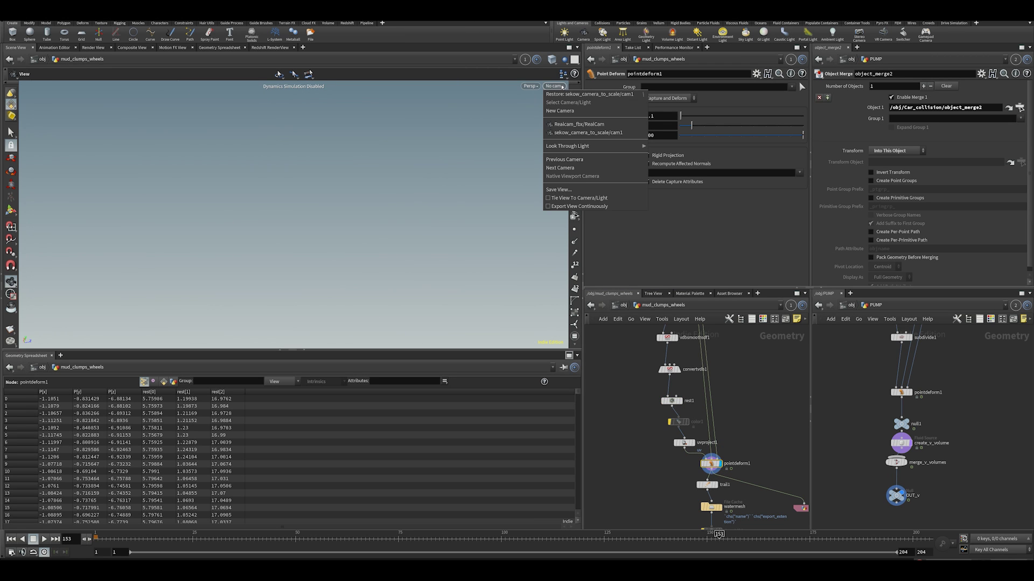
pyautogui.click(582, 133)
pyautogui.moveTo(337, 551)
pyautogui.mouseDown()
pyautogui.moveTo(566, 552)
pyautogui.moveTo(729, 536)
pyautogui.mouseUp()
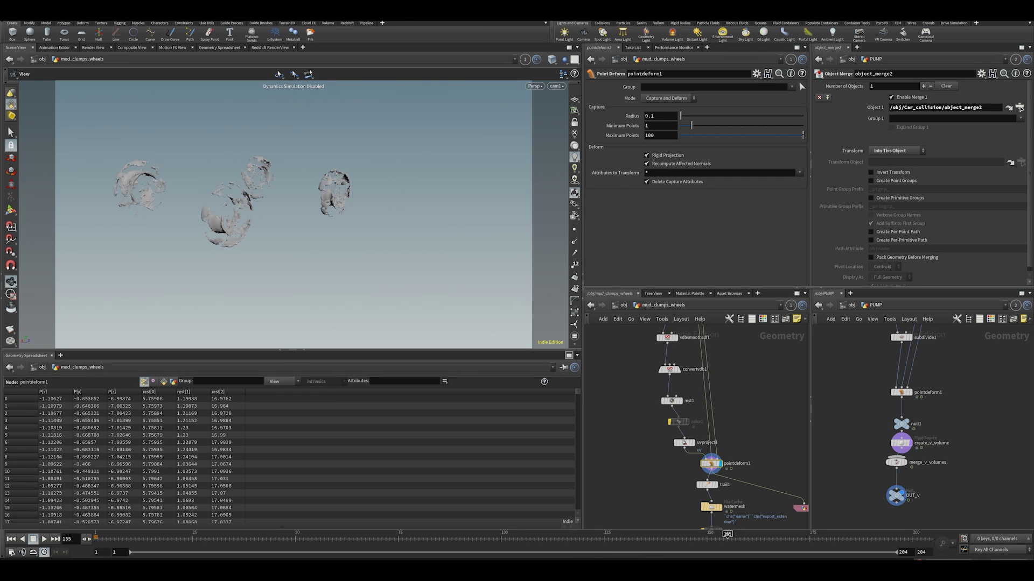
# Step: Display trail1 below pointdeform1 and check its velocity settings
pyautogui.moveTo(770, 423); pyautogui.dragTo(723, 348, button='middle')
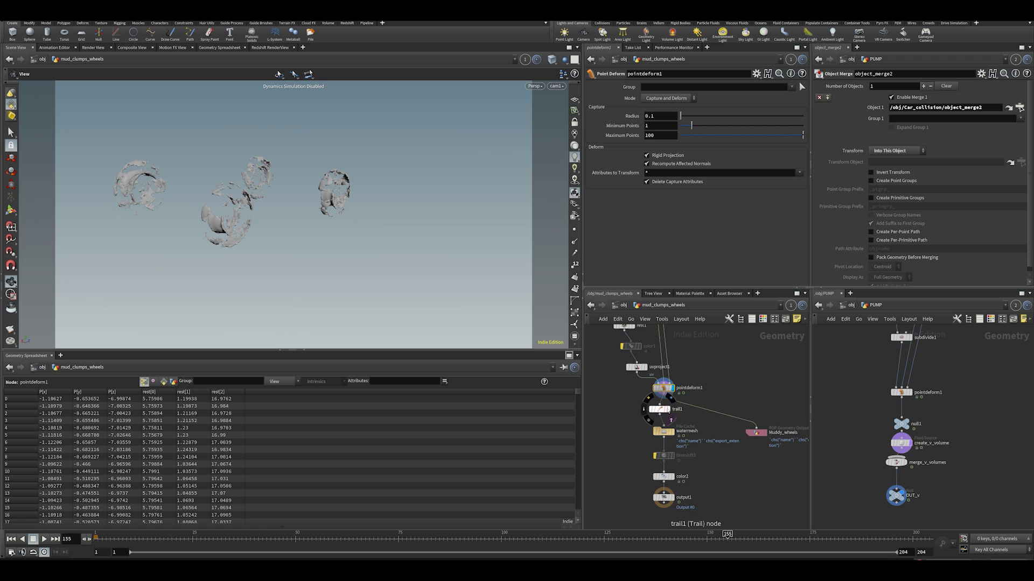
pyautogui.click(664, 404)
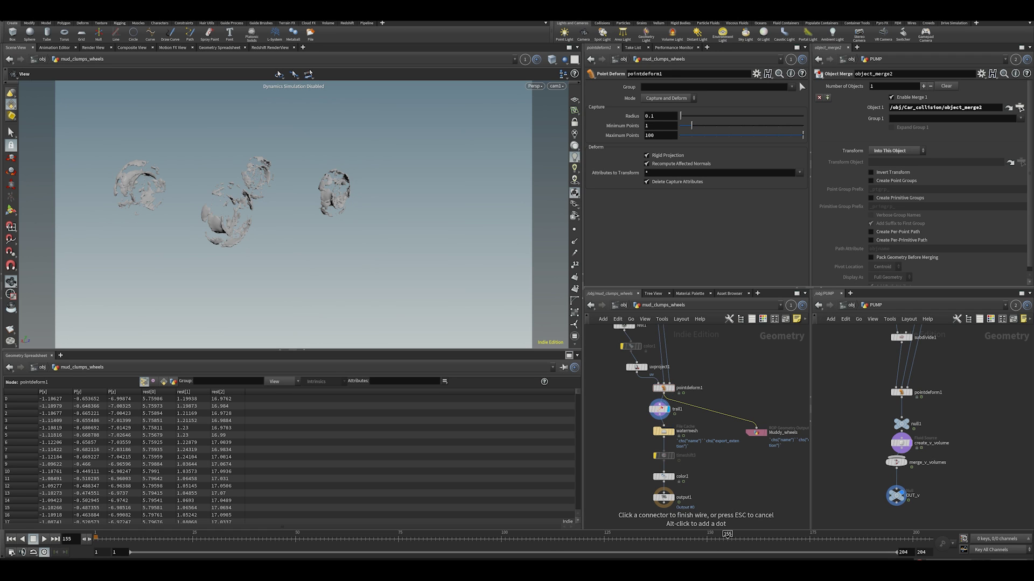
pyautogui.click(648, 425)
pyautogui.click(659, 410)
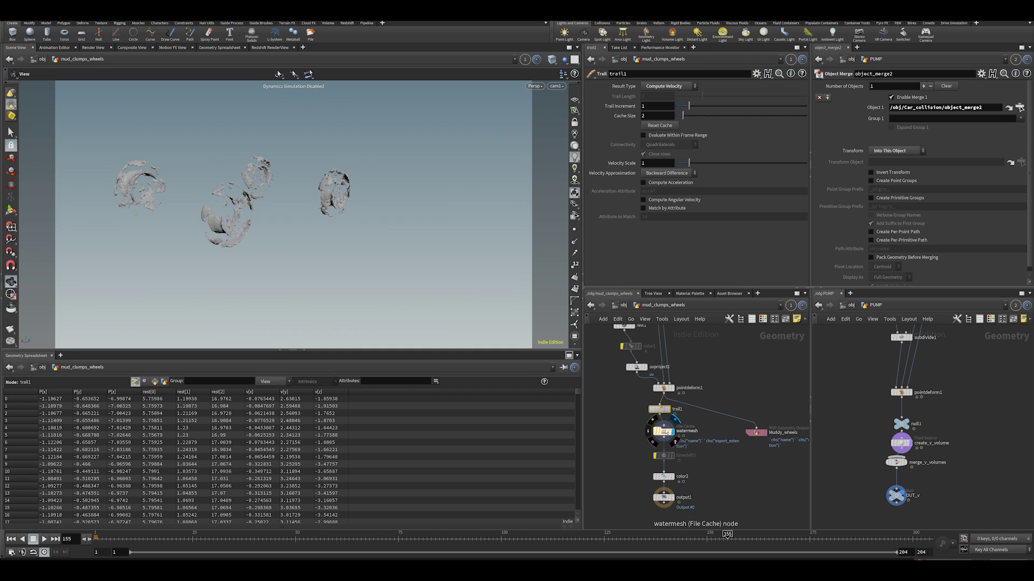
# Step: Rename the watermesh file cache node as mudwheels and display the output1 node
pyautogui.click(668, 434)
pyautogui.doubleClick(694, 431)
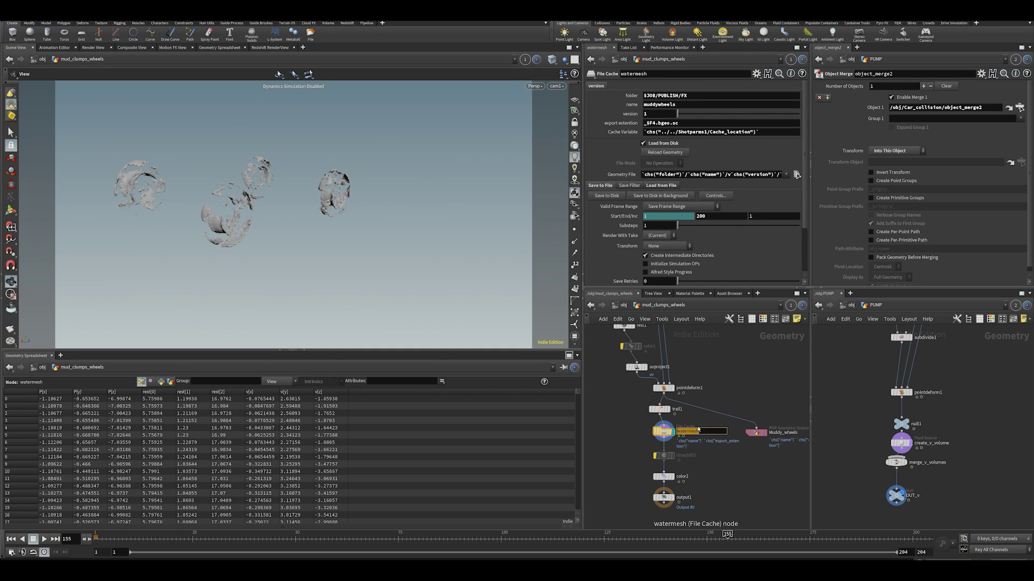
pyautogui.write('c')
pyautogui.write('udwheels')
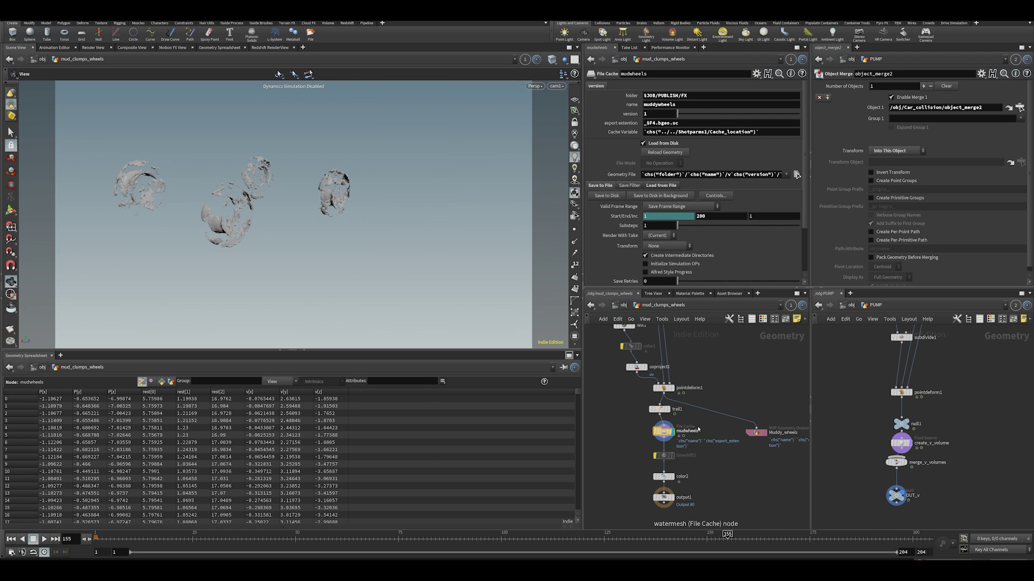
pyautogui.press('Return')
pyautogui.moveTo(661, 455)
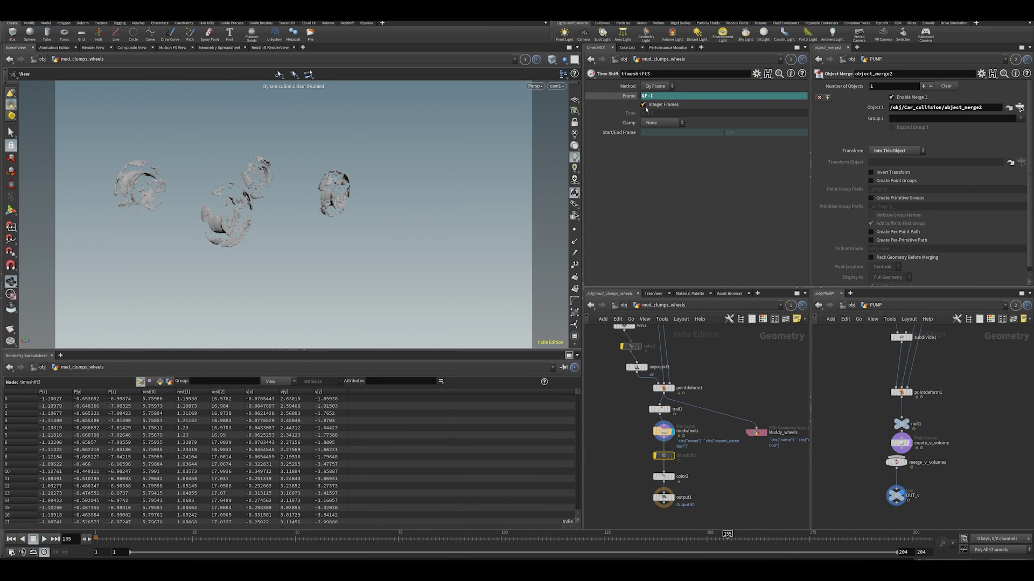
pyautogui.click(671, 498)
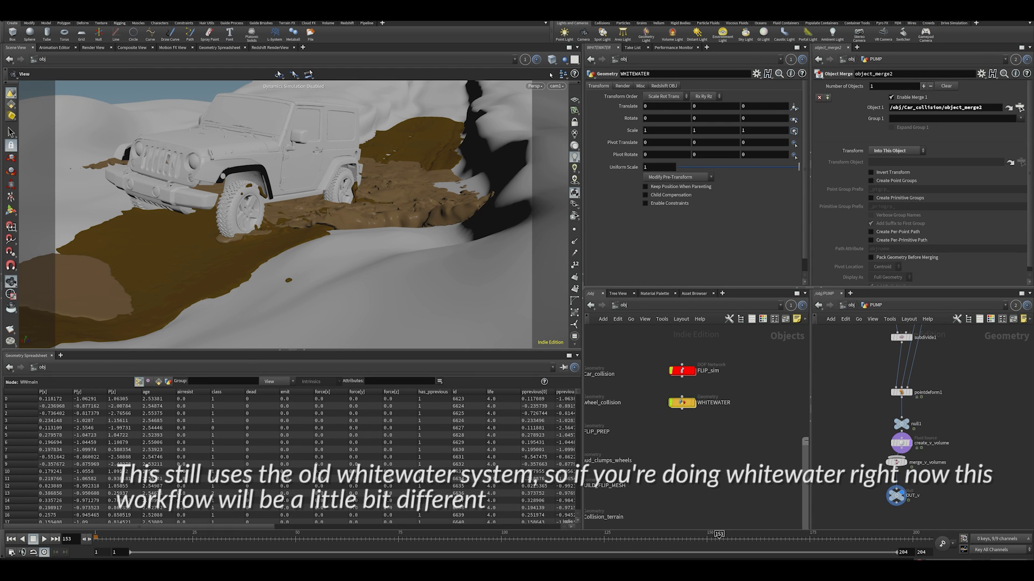
# Step: Open the WHITEWATER network and view its WWmain particles through sekow_camera_to_scale/cam1, scrubbing from frame 80 to 108
pyautogui.doubleClick(682, 403)
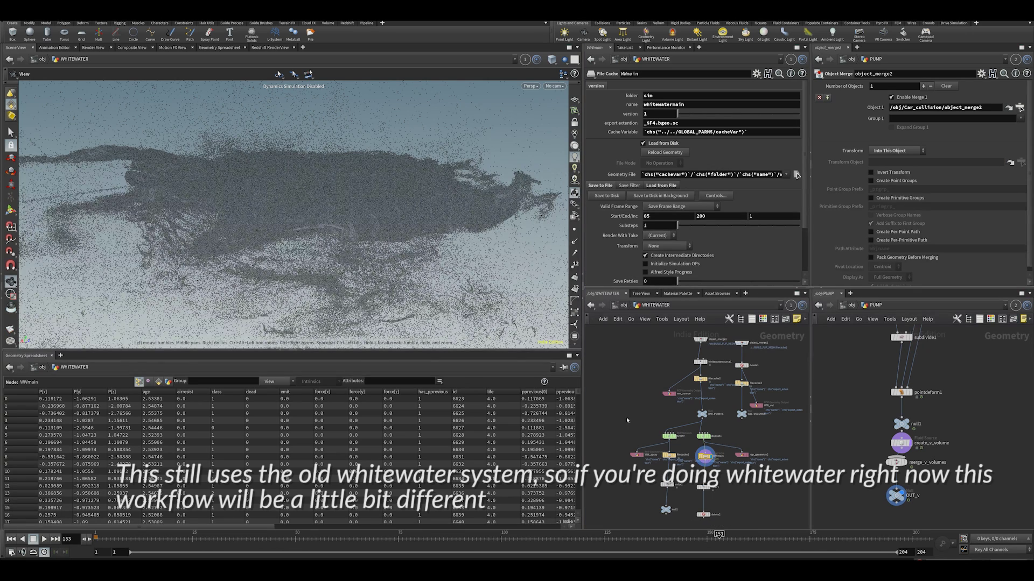
pyautogui.moveTo(629, 379); pyautogui.dragTo(629, 356, button='middle')
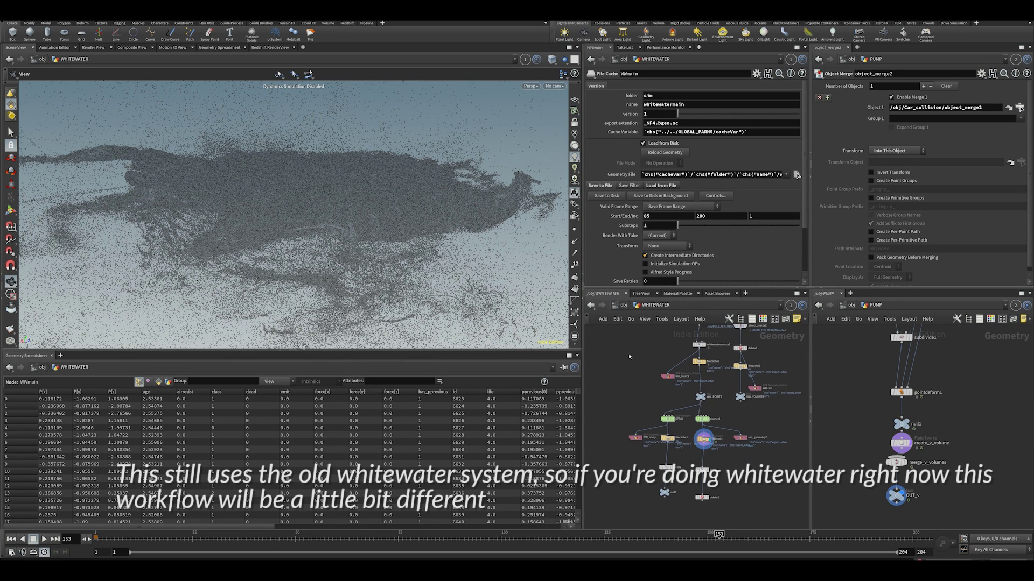
pyautogui.click(554, 87)
pyautogui.click(571, 133)
pyautogui.click(419, 537)
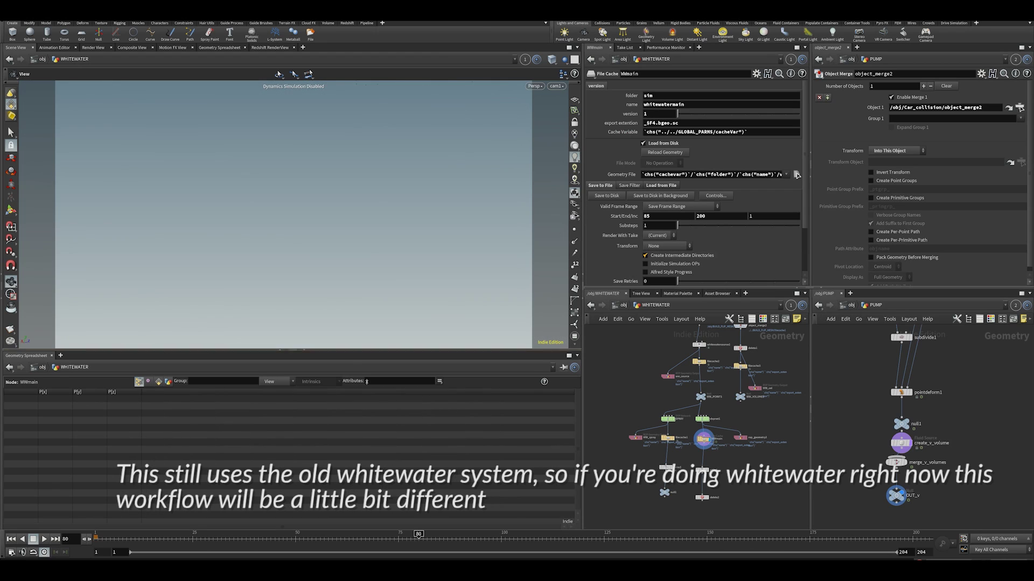
pyautogui.moveTo(425, 543); pyautogui.dragTo(534, 542)
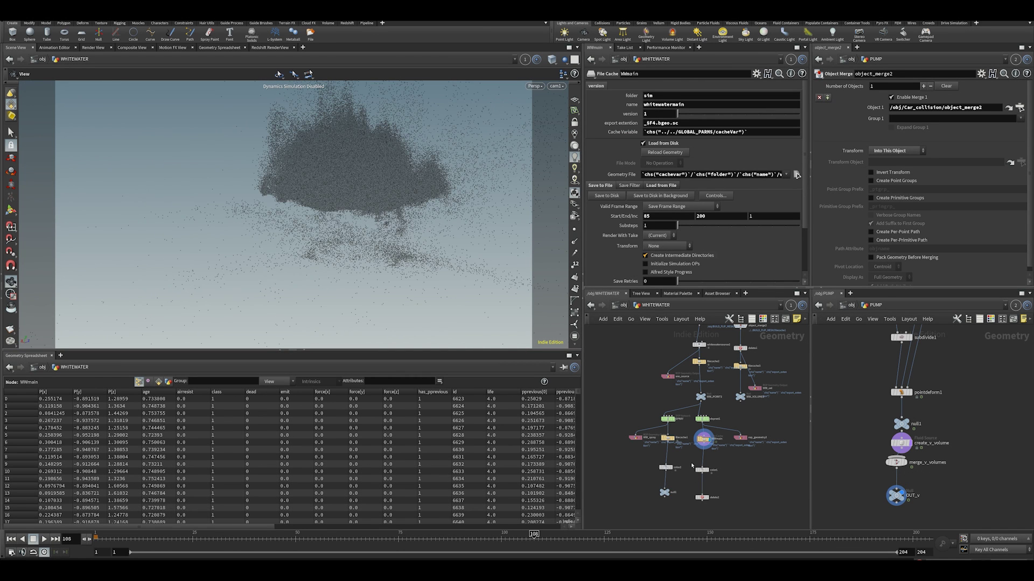
# Step: Display delete2, check its spray group deletion settings and scrub the remaining whitewater particles to frame 143
pyautogui.scroll(3, 690, 460)
pyautogui.click(716, 505)
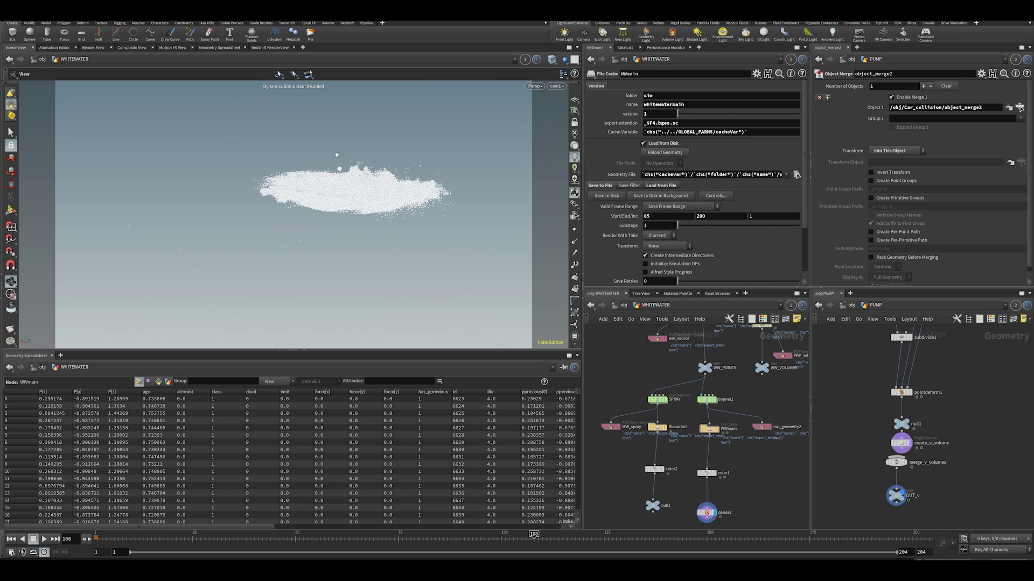
pyautogui.click(707, 513)
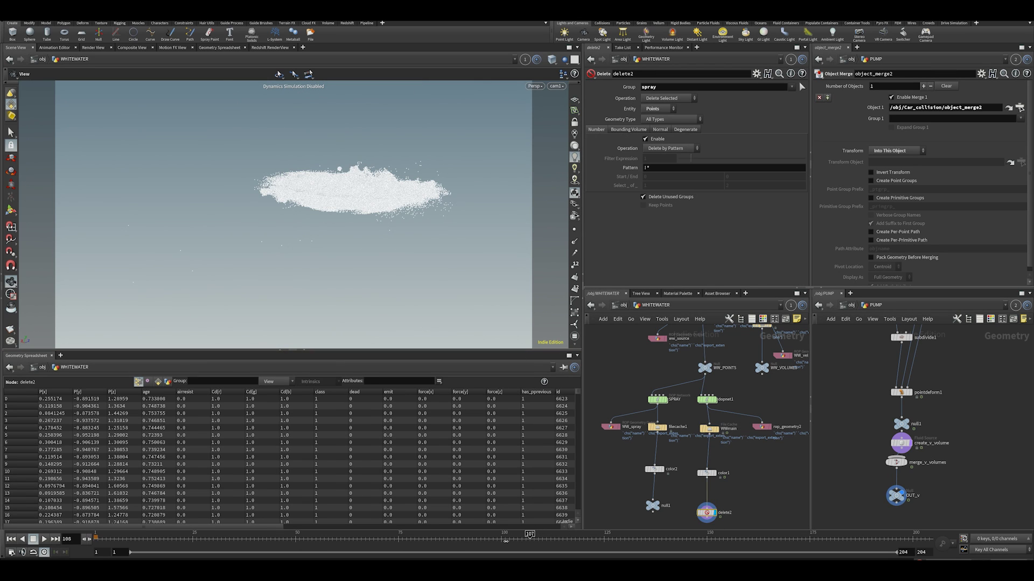
pyautogui.click(526, 538)
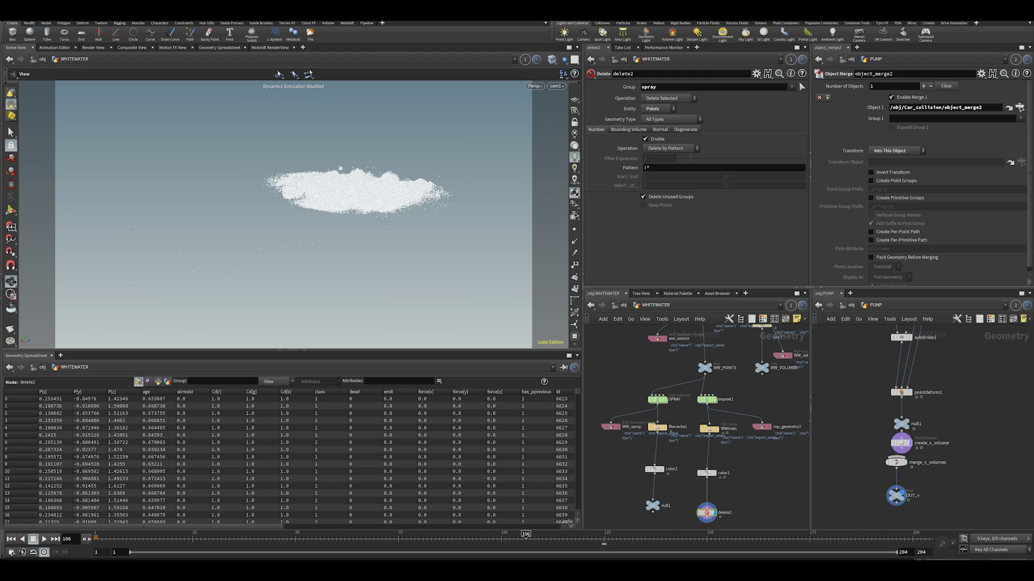
pyautogui.moveTo(639, 543); pyautogui.dragTo(639, 542)
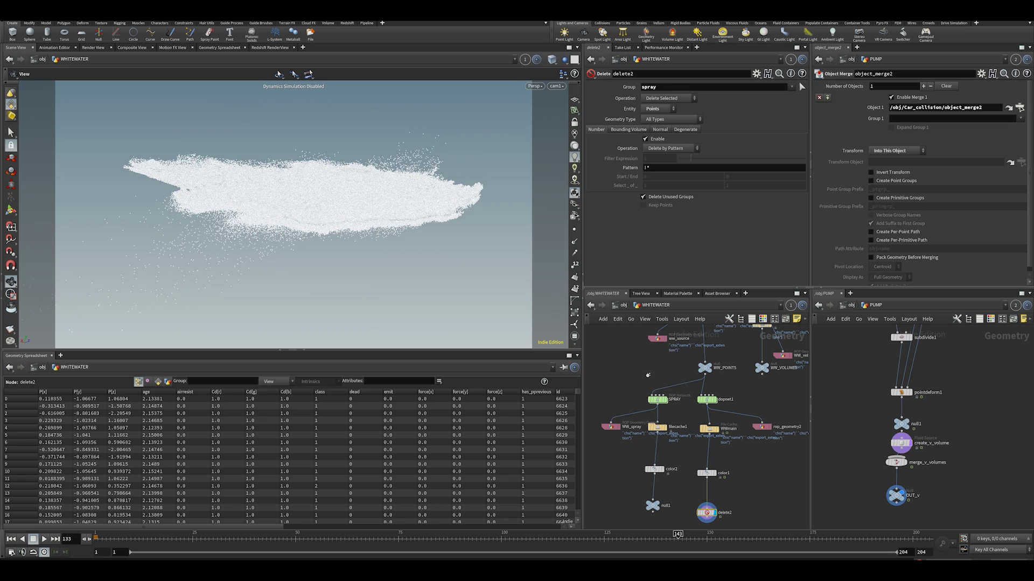
# Step: Display the spray particles from null1 and inspect them from another angle and through sekow_camera_to_scale/cam1
pyautogui.scroll(3, 660, 391)
pyautogui.scroll(-3, 668, 423)
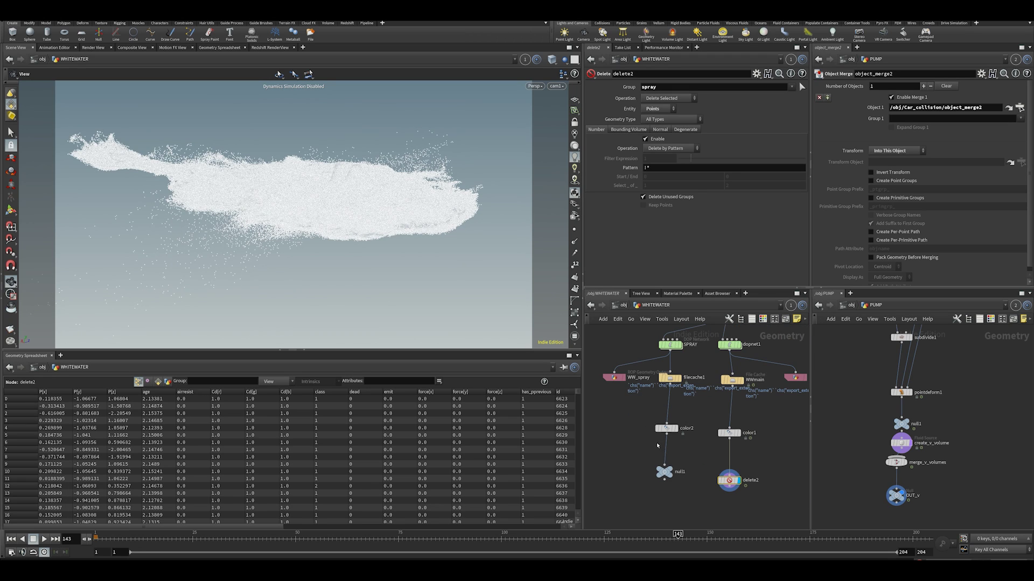
pyautogui.click(674, 473)
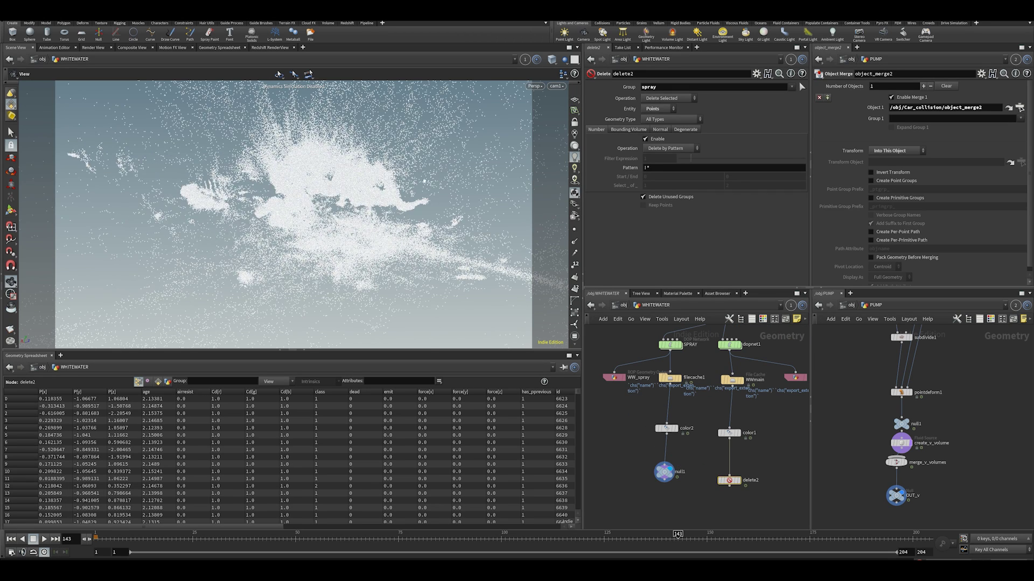
pyautogui.moveTo(424, 181); pyautogui.dragTo(521, 77)
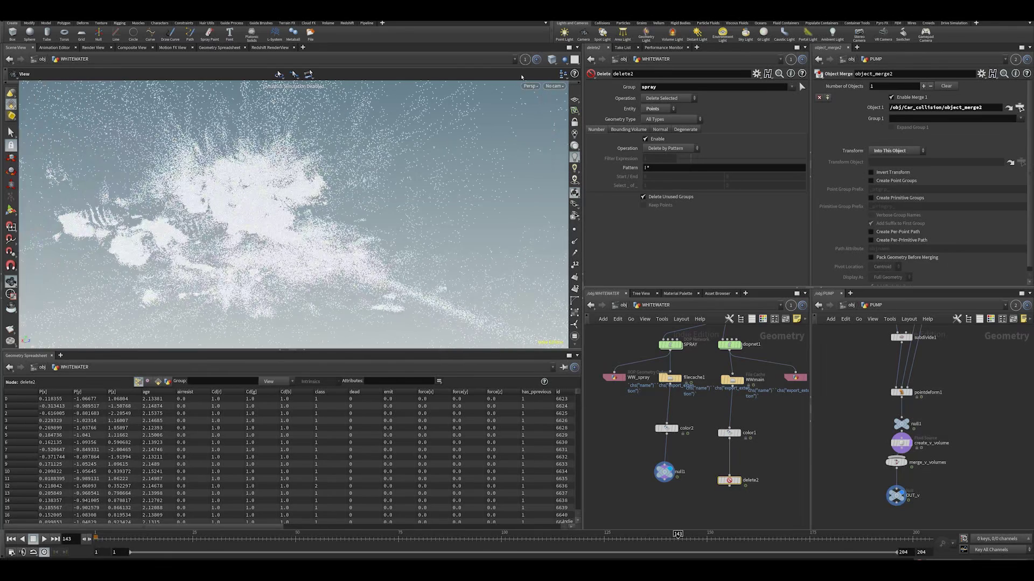
pyautogui.click(553, 86)
pyautogui.click(582, 134)
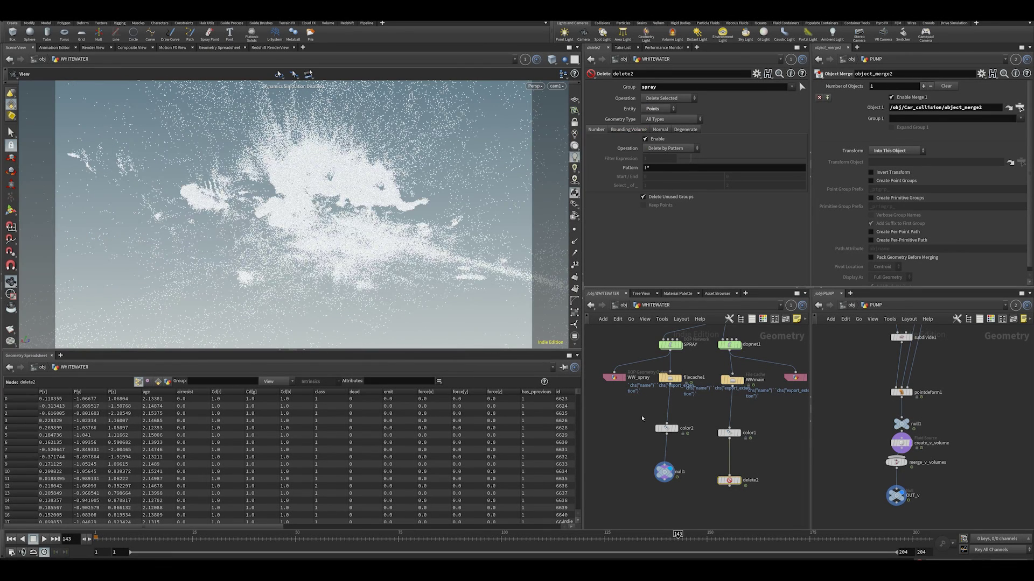
# Step: Display object_merge1 in the WHITEWATER network and inspect the particles it brings in from /obj/BUILD_FLIP_MESH/OUT_WW
pyautogui.moveTo(641, 419); pyautogui.dragTo(641, 495, button='middle')
pyautogui.scroll(-4, 639, 377)
pyautogui.moveTo(650, 352); pyautogui.dragTo(681, 414, button='middle')
pyautogui.scroll(4, 685, 406)
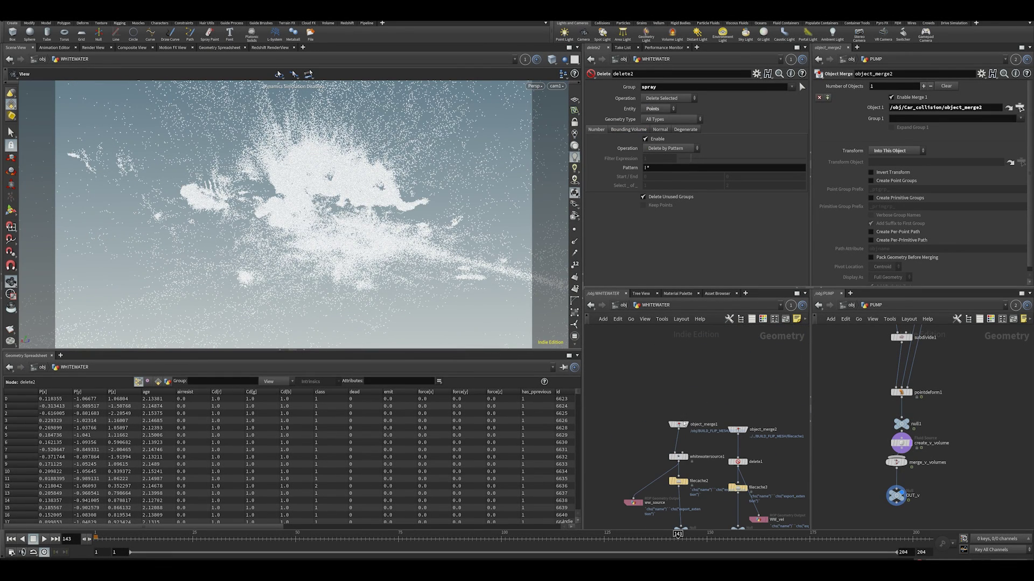
pyautogui.moveTo(678, 428)
pyautogui.click(679, 424)
pyautogui.middleClick(679, 424)
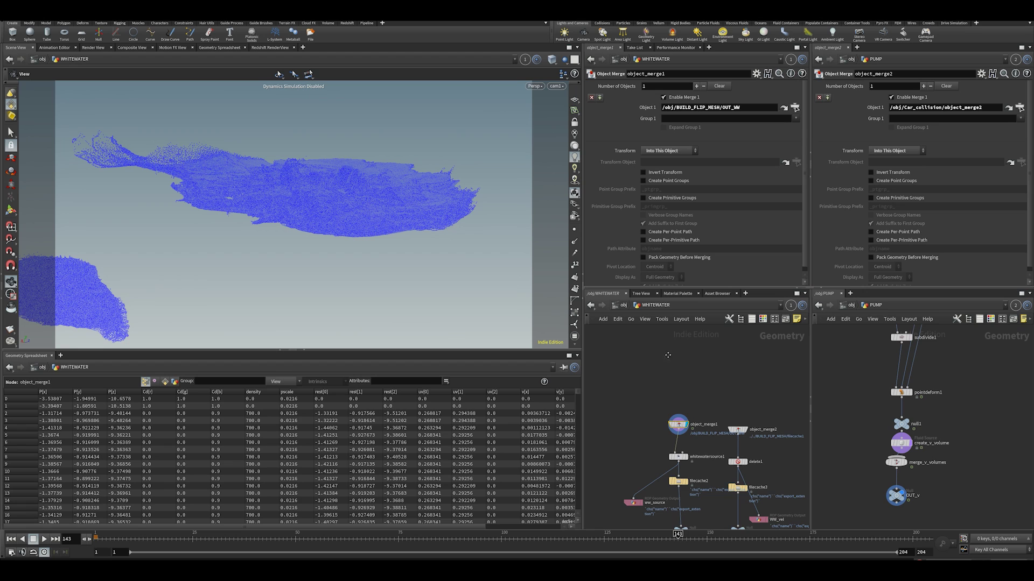
pyautogui.moveTo(668, 355)
pyautogui.mouseDown(button='middle')
pyautogui.moveTo(647, 328)
pyautogui.moveTo(648, 369)
pyautogui.moveTo(619, 332)
pyautogui.mouseUp(button='middle')
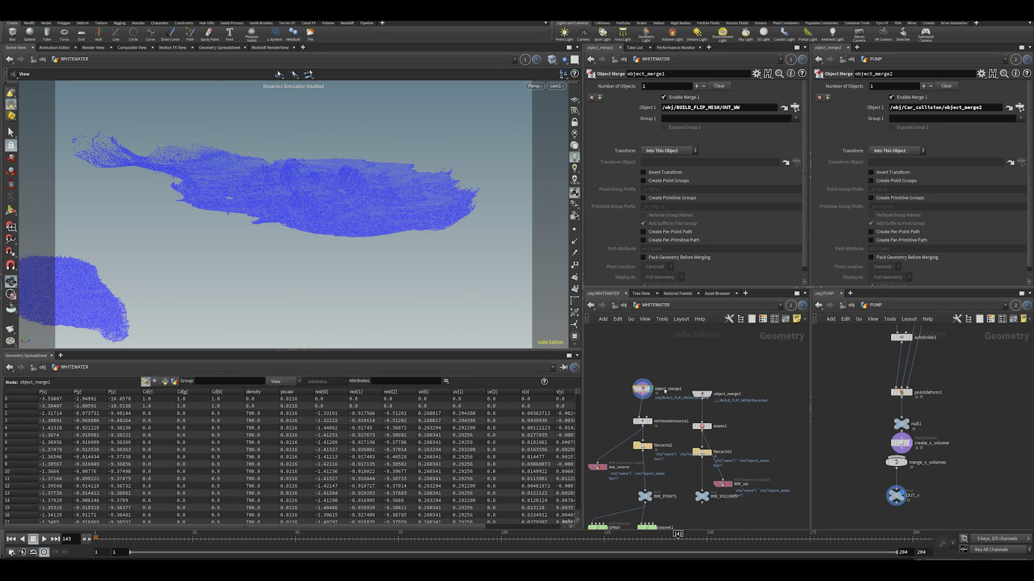
pyautogui.scroll(2, 694, 377)
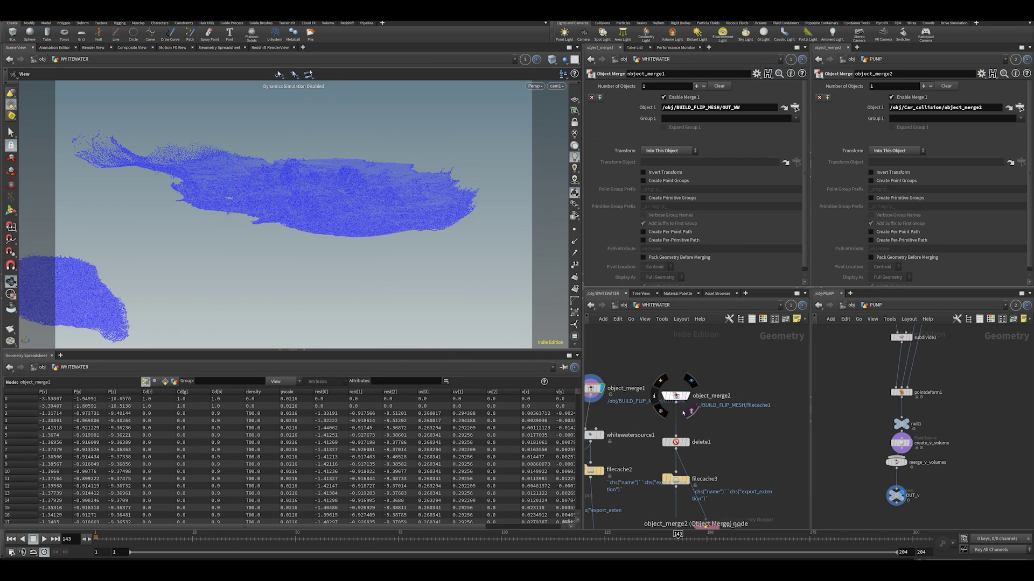
pyautogui.scroll(-3, 702, 423)
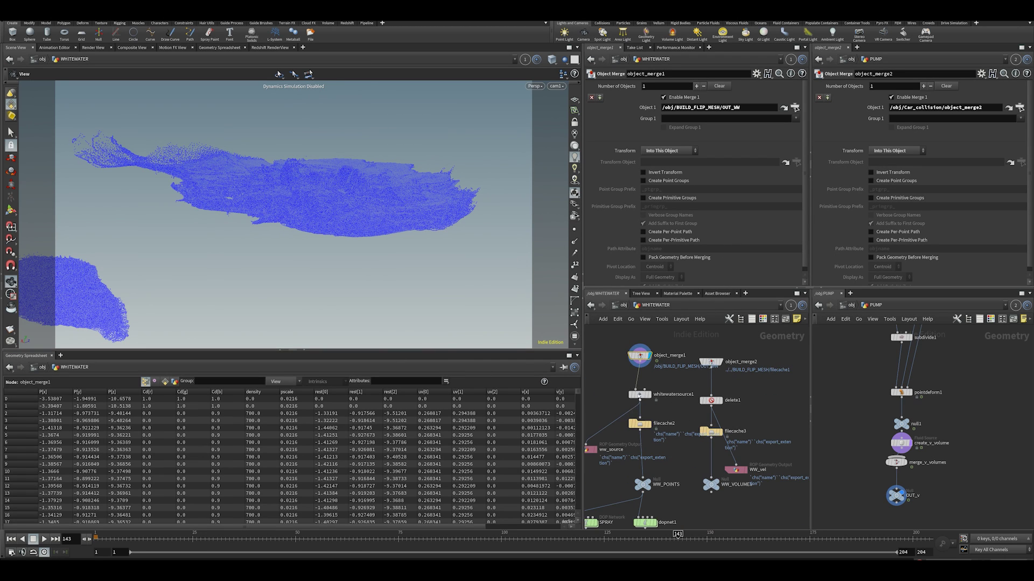
# Step: Display whitewatersource1 and review its acceleration and curvature emission settings
pyautogui.click(639, 394)
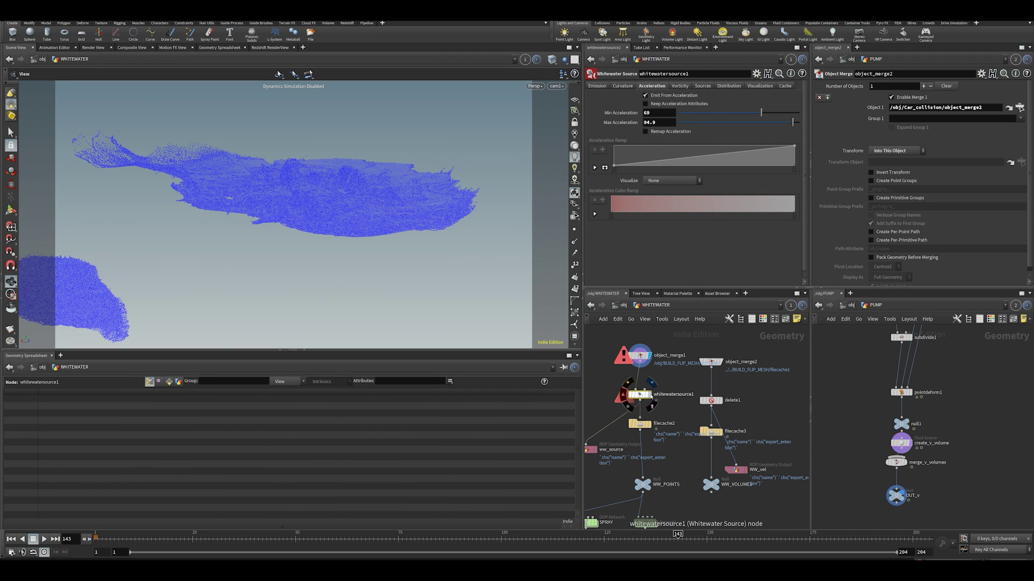
pyautogui.press('r')
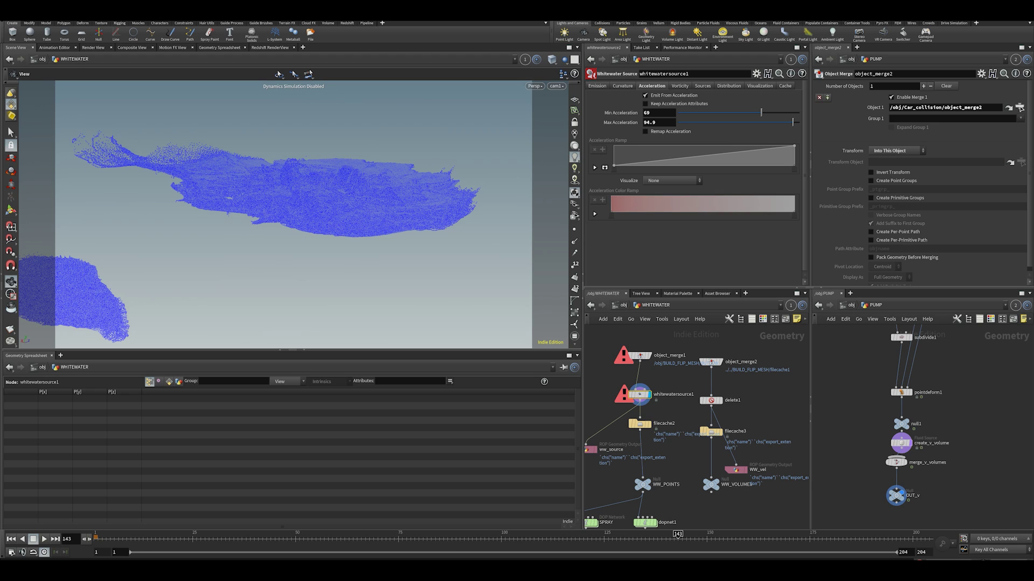
pyautogui.click(1015, 539)
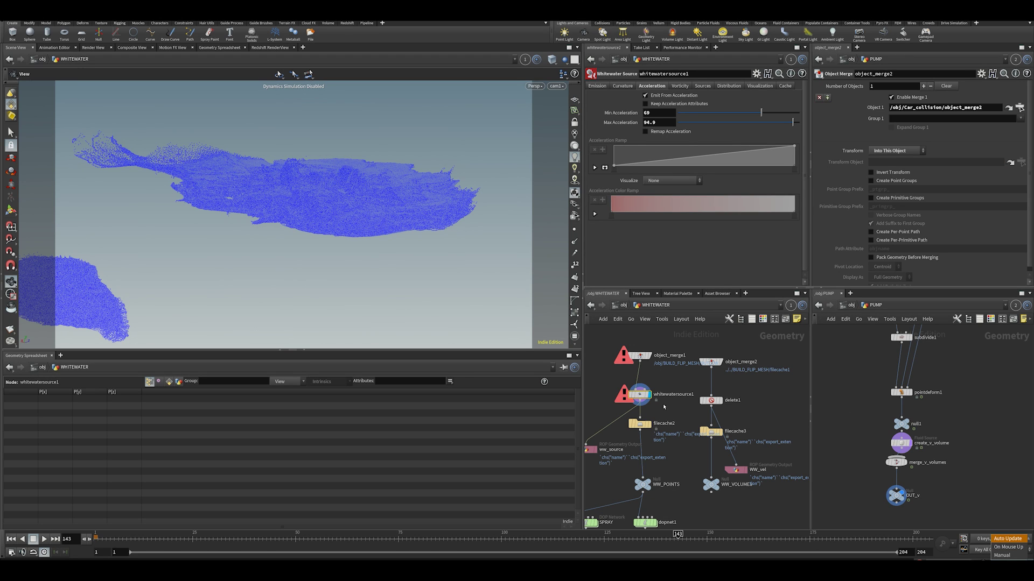
pyautogui.click(1007, 540)
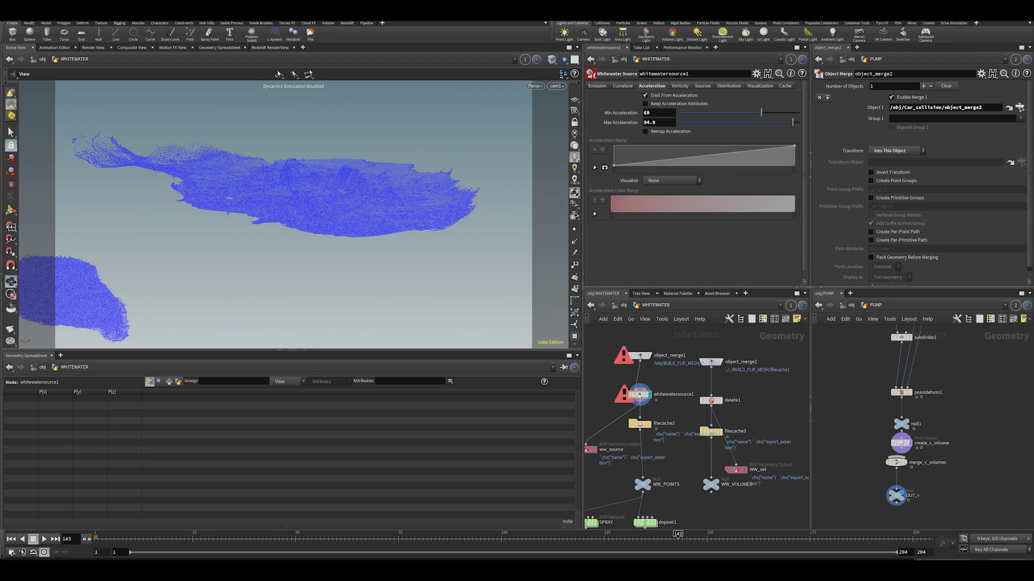
pyautogui.middleClick(639, 396)
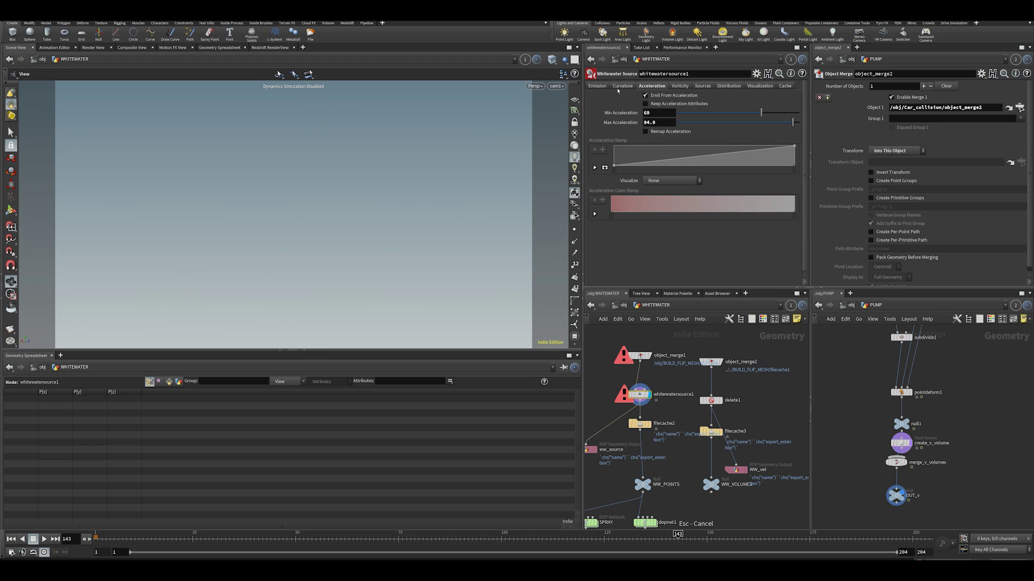
pyautogui.click(619, 87)
pyautogui.click(650, 85)
pyautogui.click(619, 86)
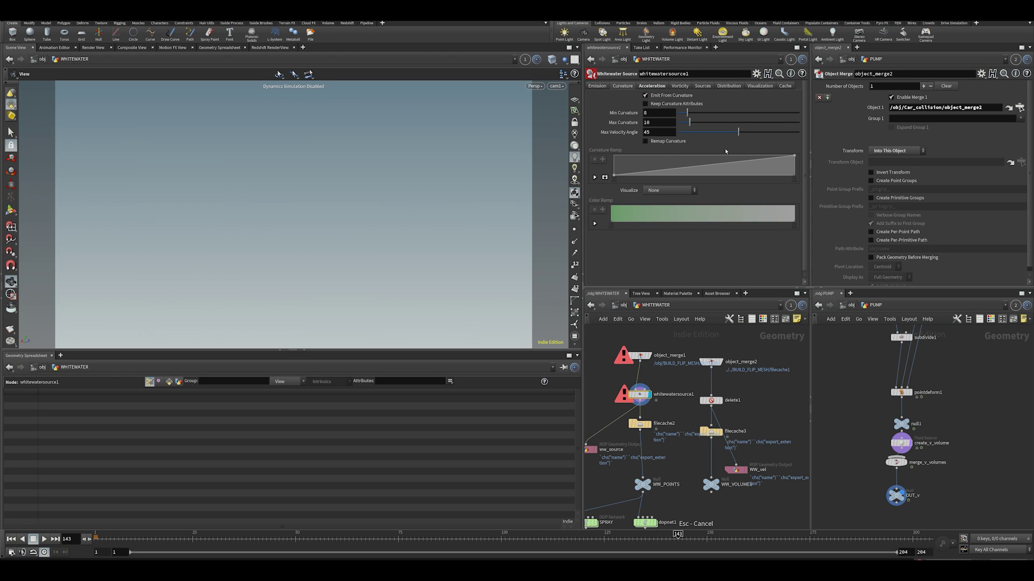
pyautogui.scroll(4, 711, 384)
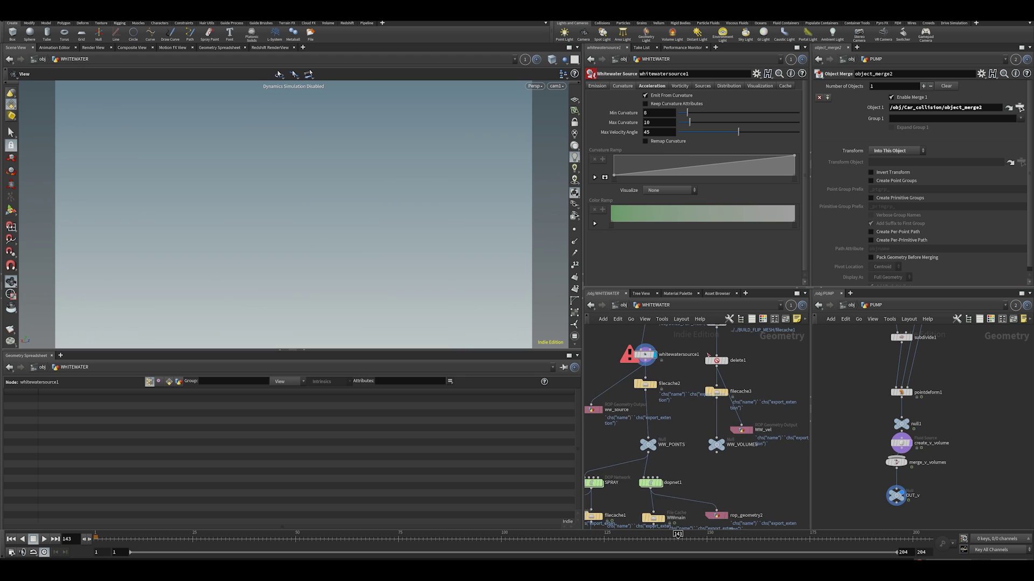
pyautogui.moveTo(690, 380)
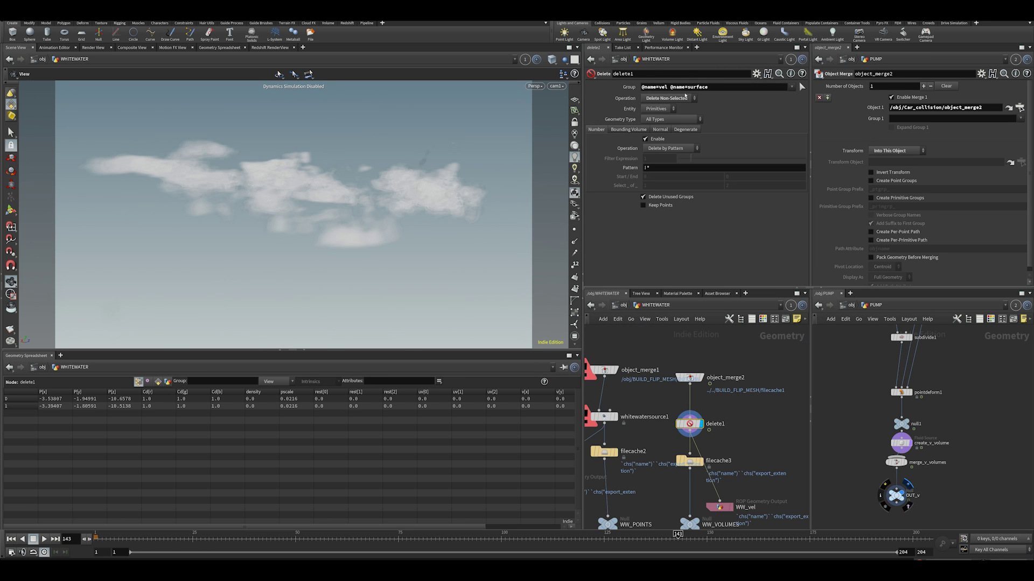
pyautogui.click(643, 87)
pyautogui.scroll(-3, 713, 446)
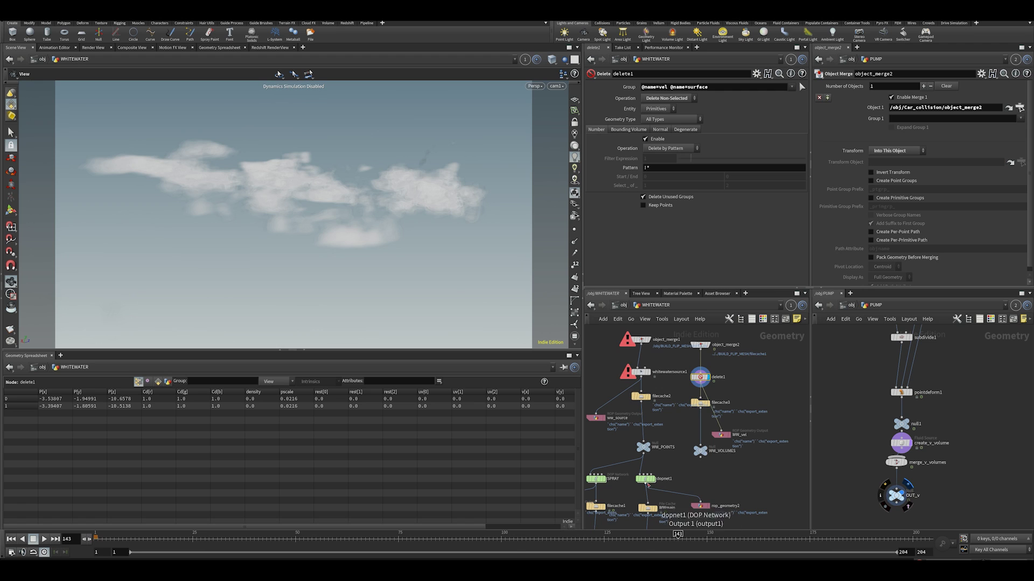
# Step: Check the WW_vel geometry output, the WW_VOLUMES null and the filecache3 cache settings
pyautogui.moveTo(691, 467); pyautogui.dragTo(705, 412, button='middle')
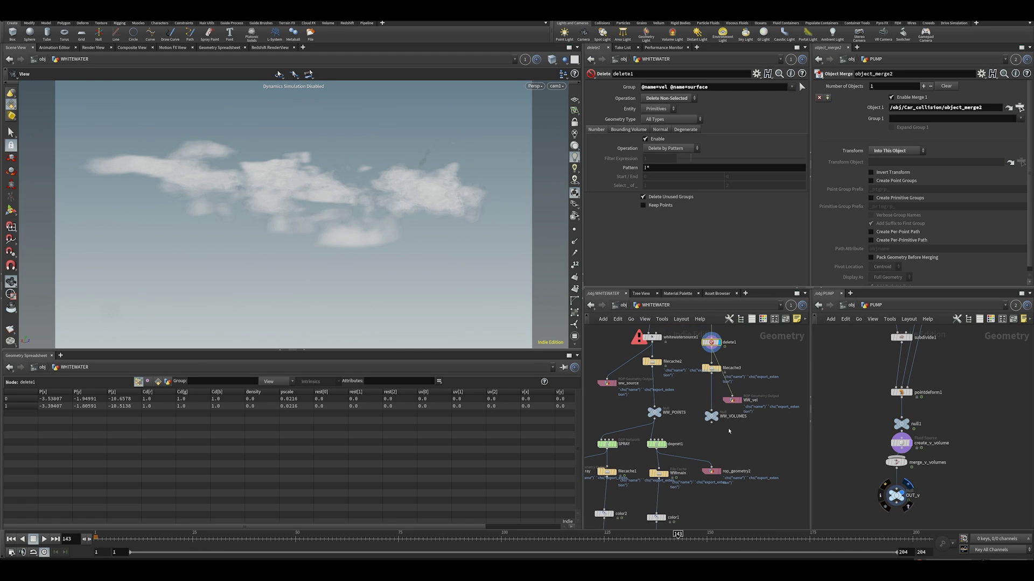
pyautogui.click(732, 400)
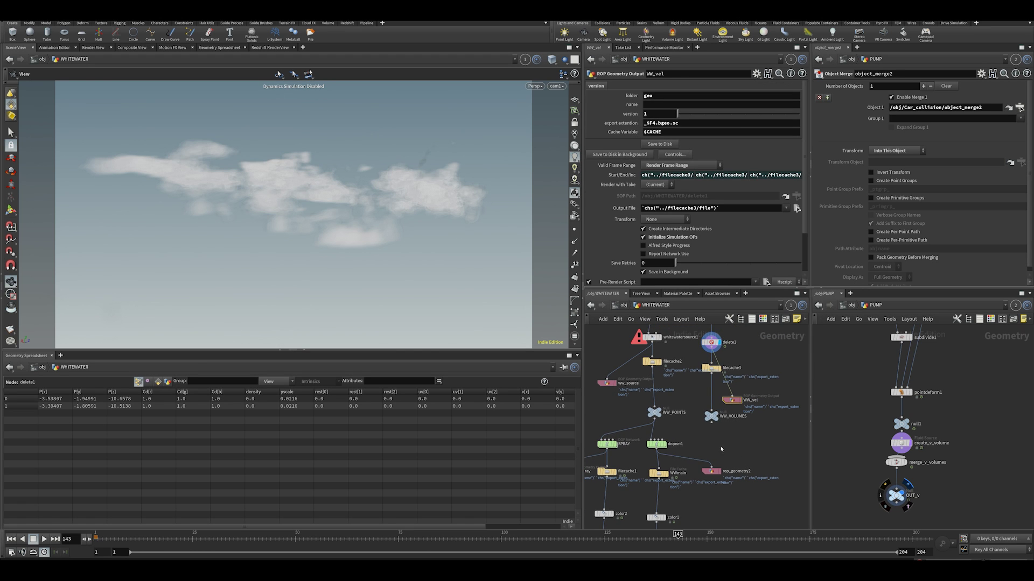
pyautogui.click(710, 416)
pyautogui.click(711, 368)
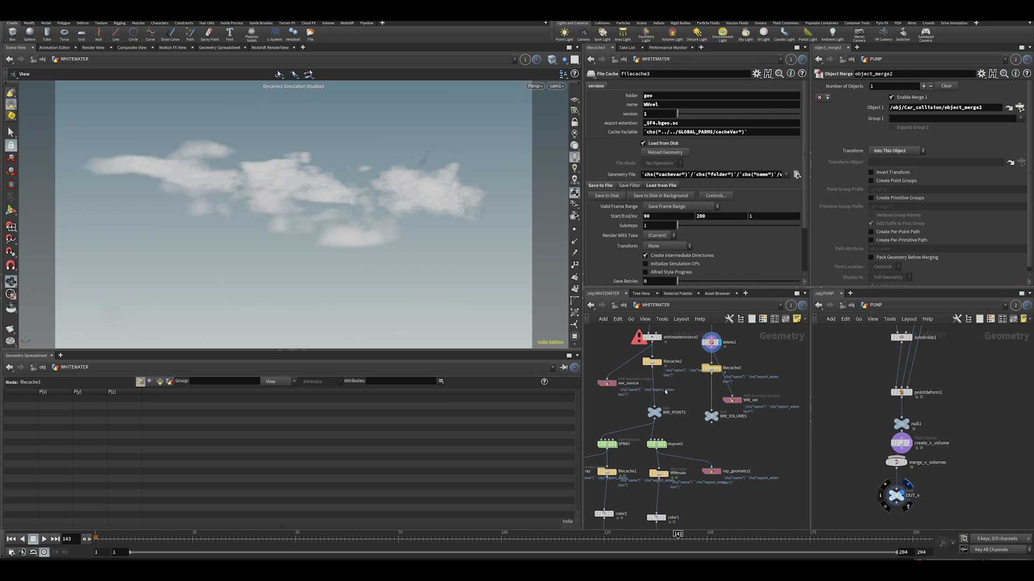
# Step: Trace the volume branch from object_merge2's BUILD_FLIP_MESH source to filecache3, and select the filecache2 source cache
pyautogui.moveTo(665, 392); pyautogui.dragTo(670, 424, button='middle')
pyautogui.click(681, 320)
pyautogui.click(631, 319)
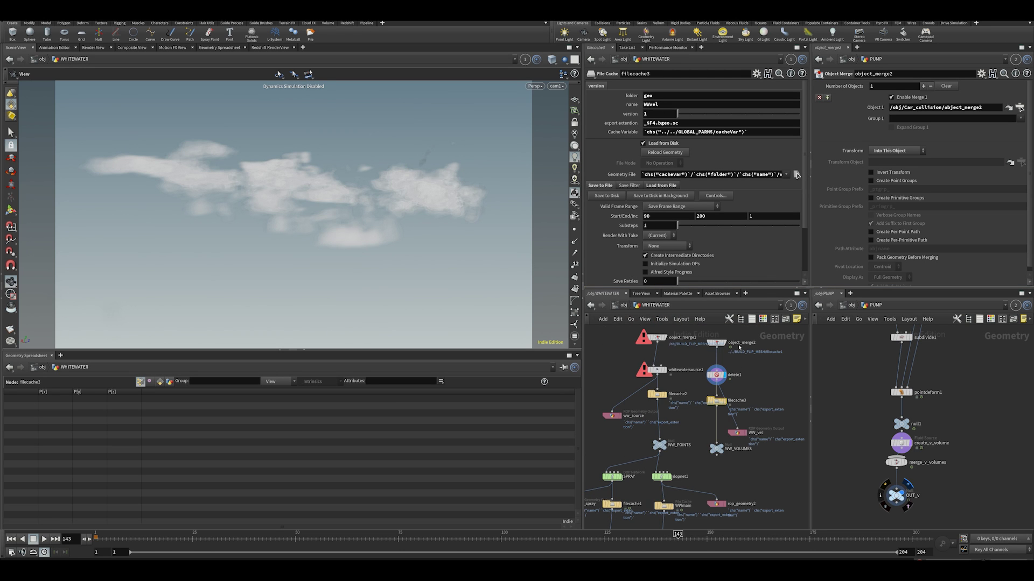
pyautogui.click(718, 344)
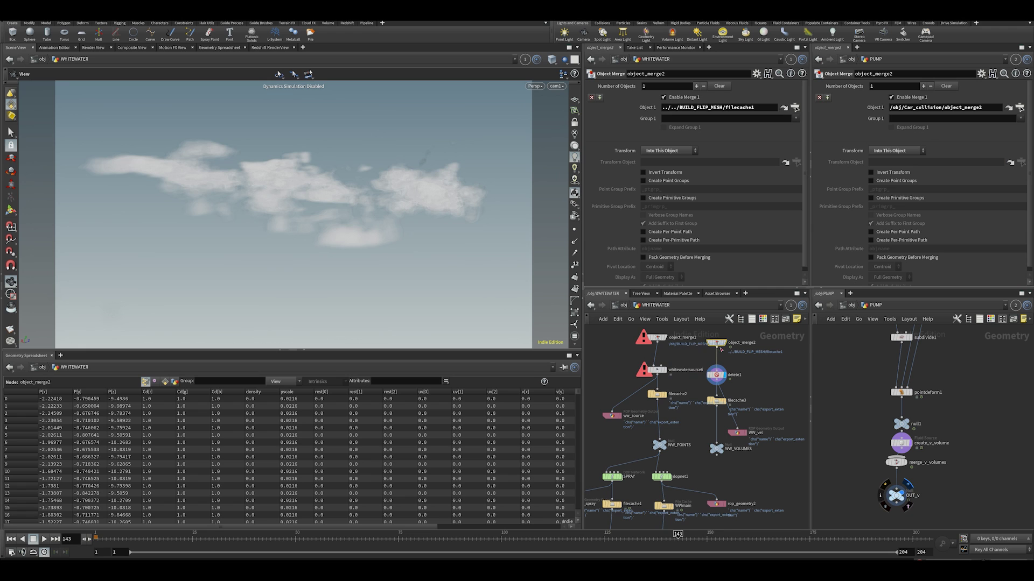
pyautogui.moveTo(721, 368); pyautogui.dragTo(734, 354, button='middle')
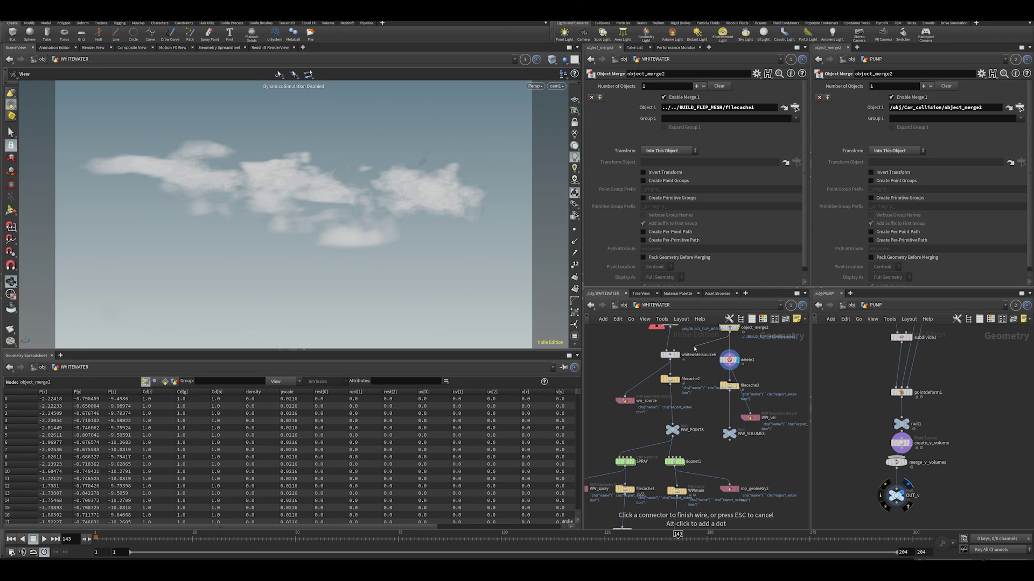
pyautogui.click(722, 359)
pyautogui.click(730, 386)
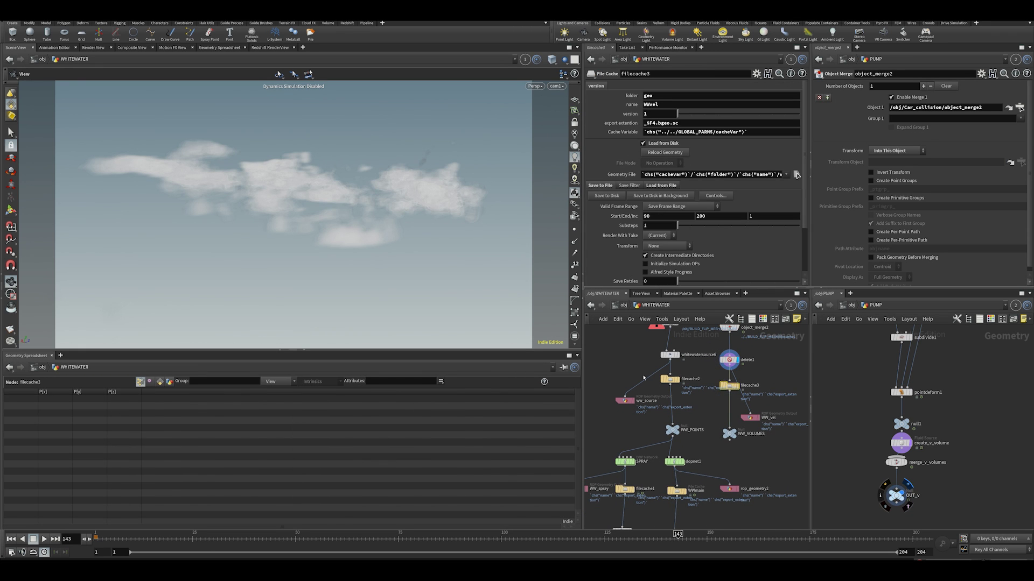
pyautogui.click(670, 380)
# Step: Open the dopnet1 simulation network and inspect its static collision objects, including Collision_terrain
pyautogui.moveTo(658, 459); pyautogui.dragTo(668, 398, button='middle')
pyautogui.doubleClick(685, 400)
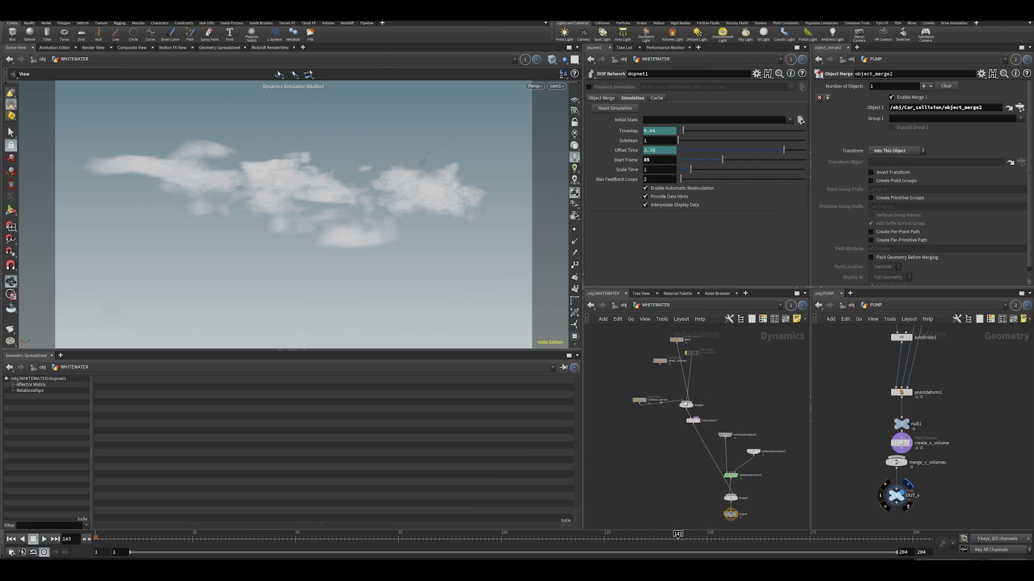
pyautogui.moveTo(748, 359); pyautogui.dragTo(723, 384, button='middle')
pyautogui.scroll(-5, 719, 381)
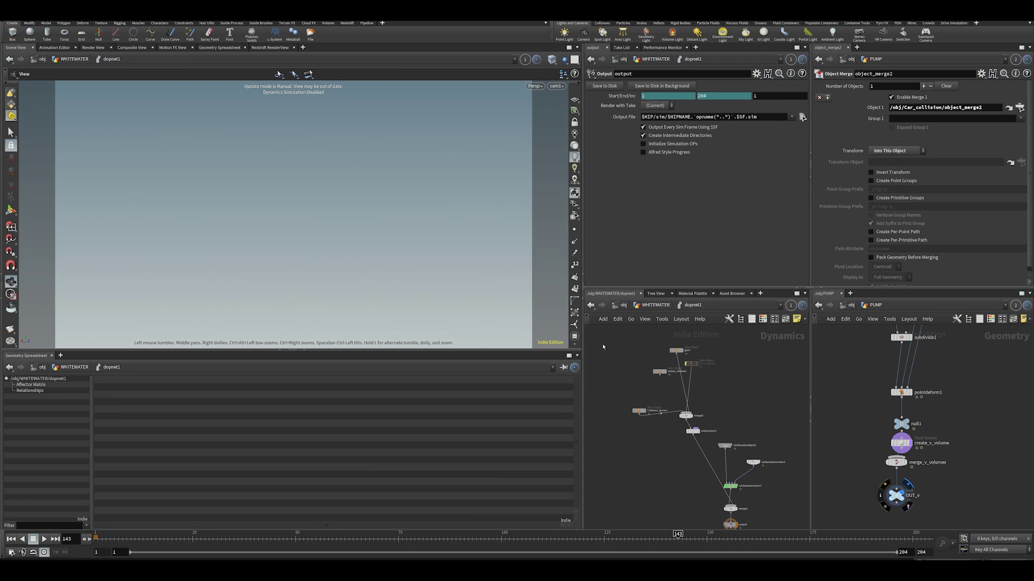
pyautogui.moveTo(617, 345); pyautogui.dragTo(685, 425)
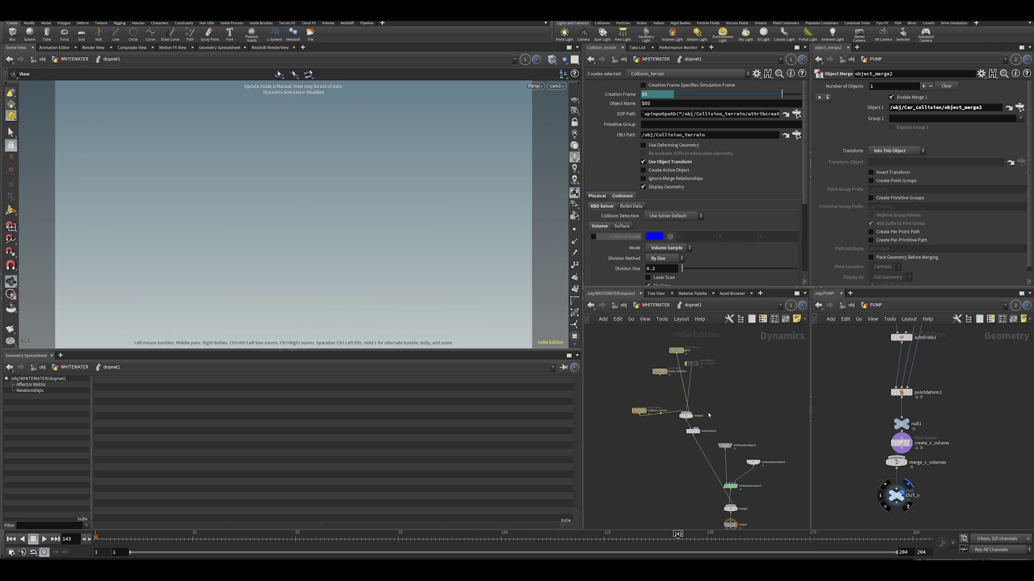
pyautogui.click(598, 367)
# Step: Review whitewatersolver1's foam, spray and bubbles settings and its WW_VOLUMES volume source
pyautogui.scroll(4, 759, 504)
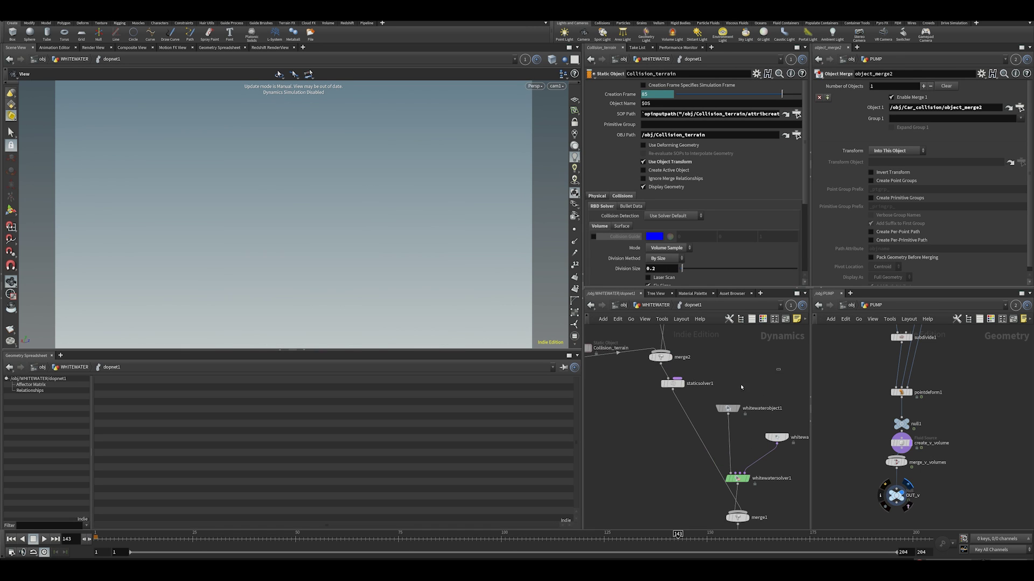
pyautogui.click(710, 472)
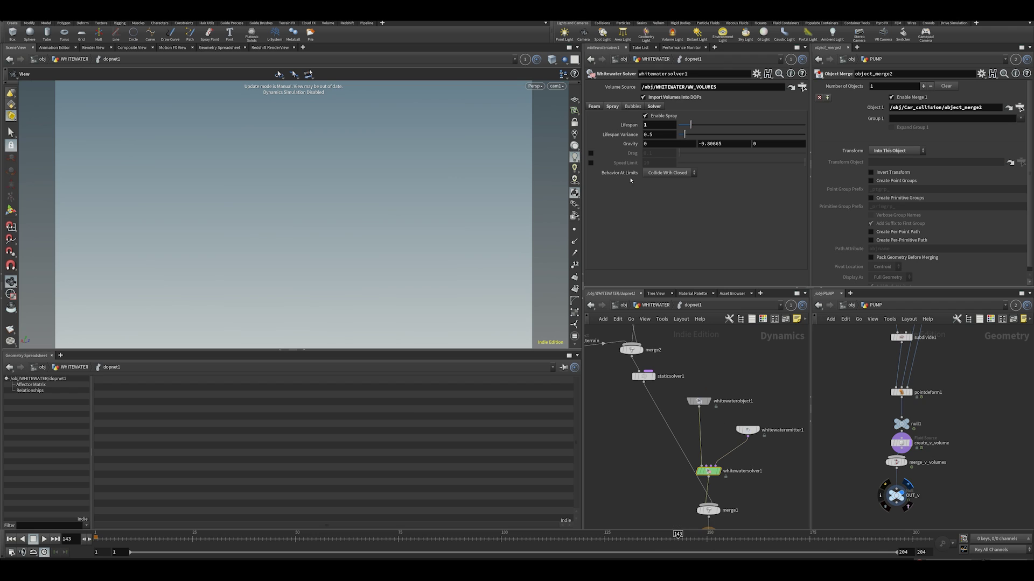
pyautogui.click(594, 106)
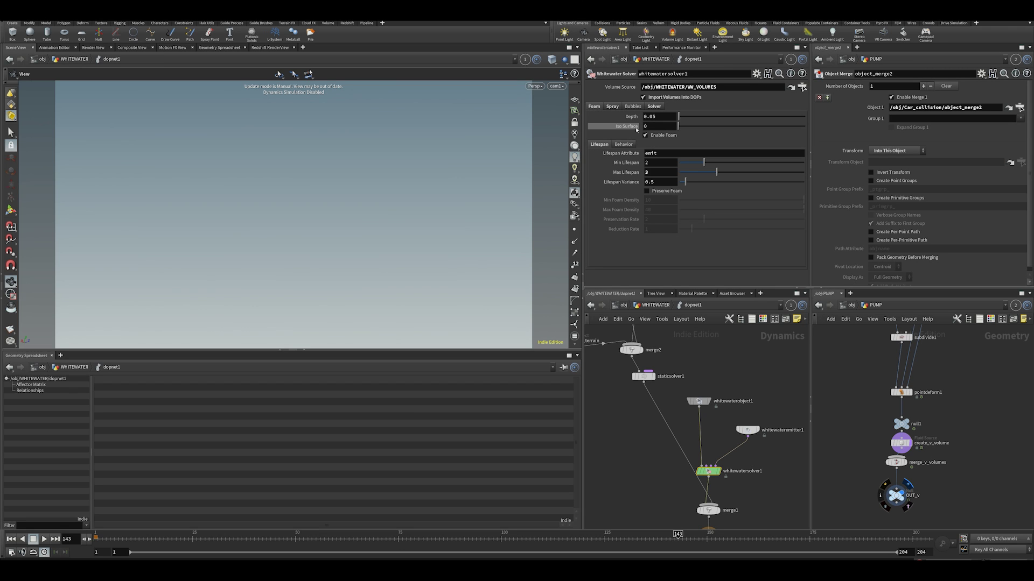
pyautogui.click(612, 107)
pyautogui.click(634, 107)
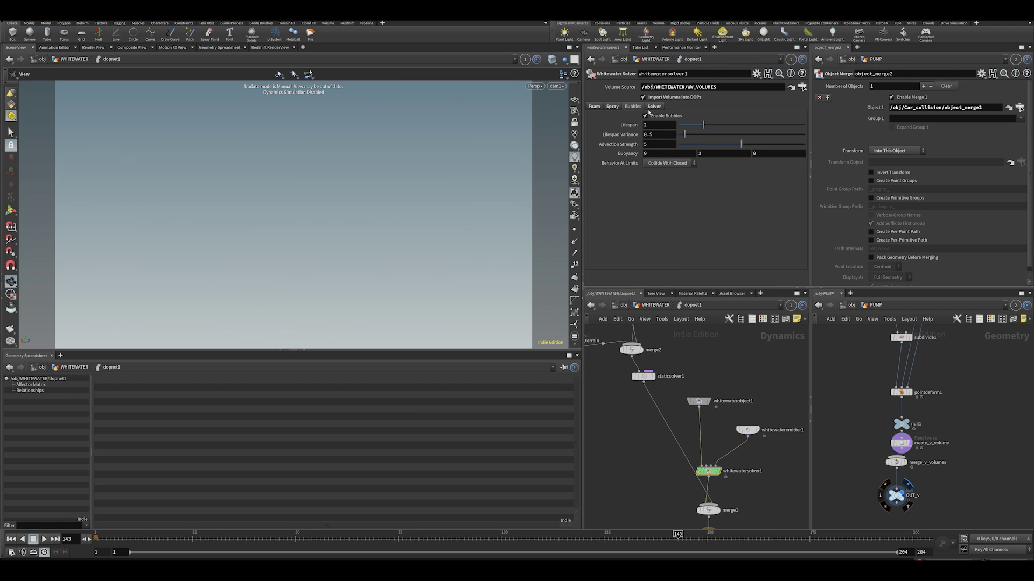
pyautogui.click(659, 107)
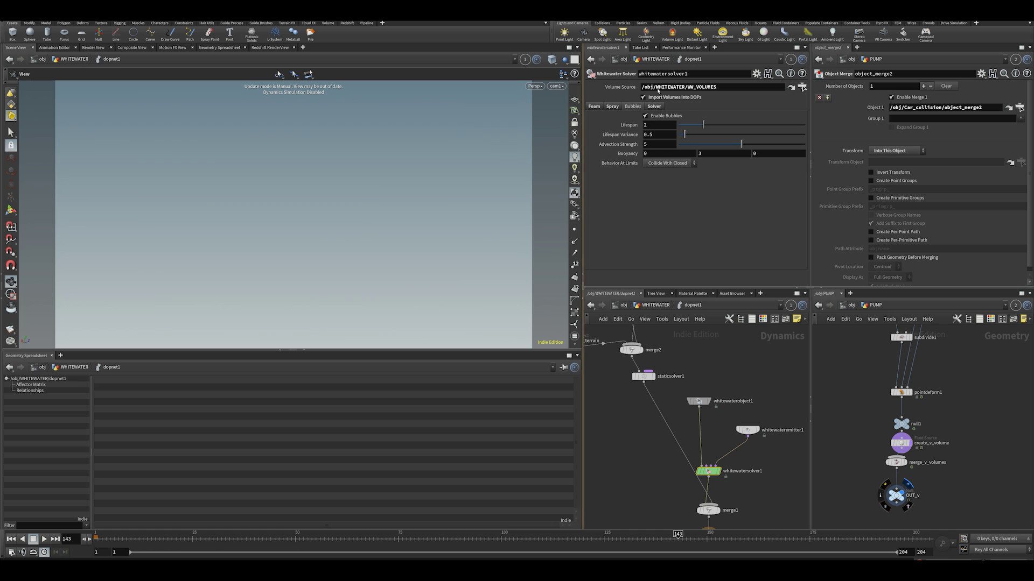
pyautogui.scroll(-2, 727, 473)
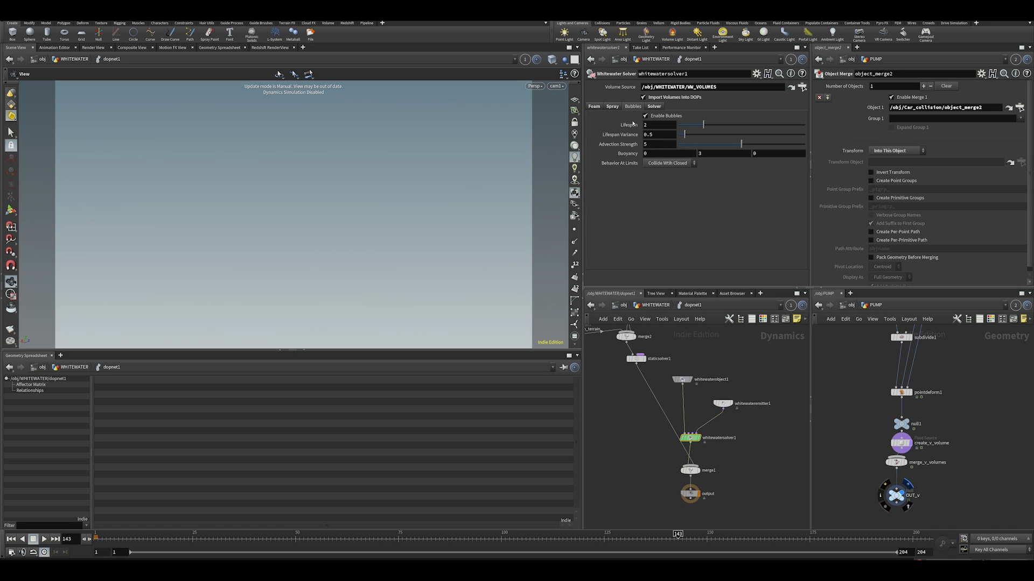
pyautogui.click(613, 108)
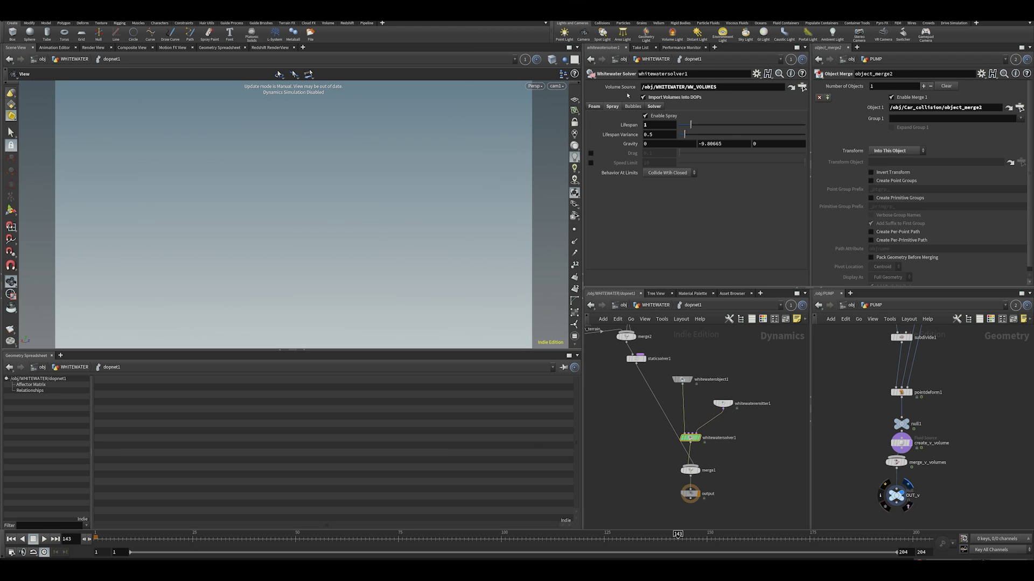
pyautogui.click(760, 87)
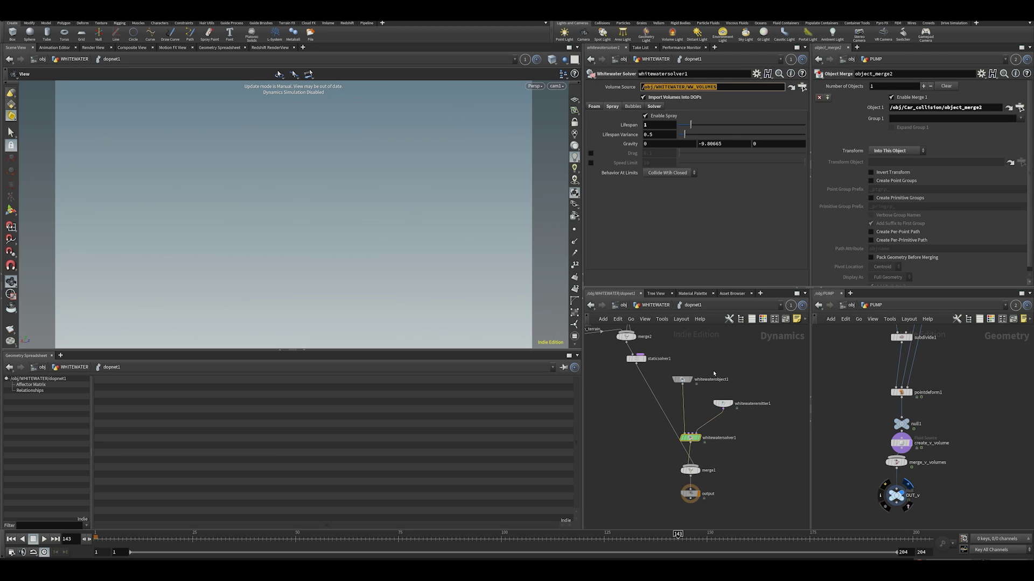
# Step: Check the whitewater emitter's birth settings and WW_POINTS source, and return to the WHITEWATER network
pyautogui.click(723, 403)
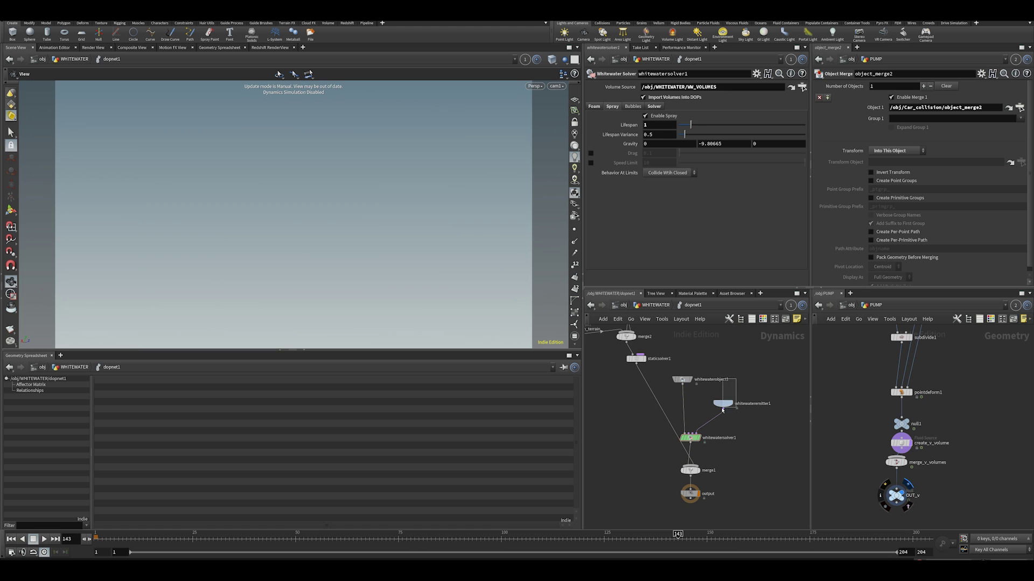
pyautogui.click(595, 86)
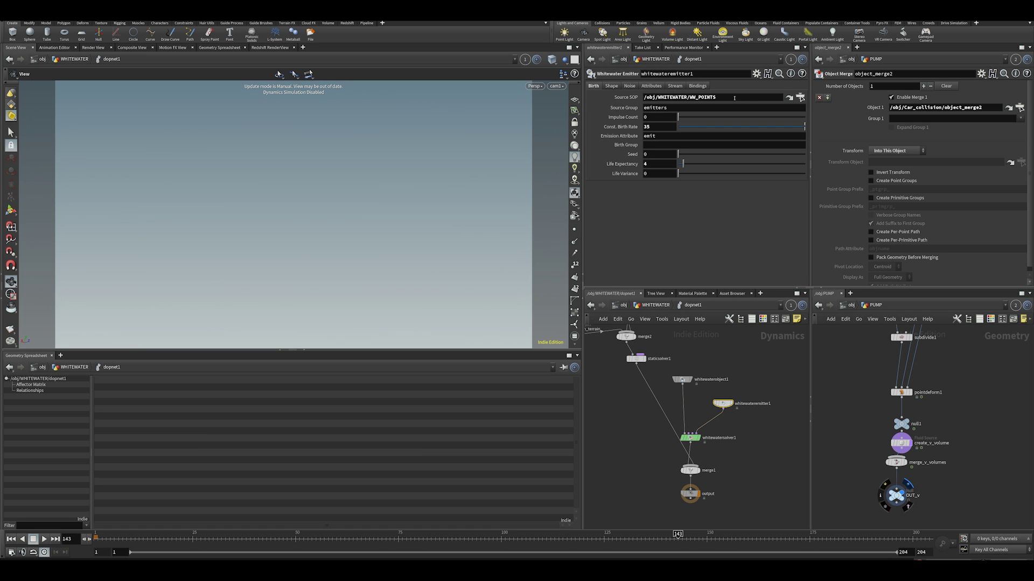
pyautogui.doubleClick(734, 98)
pyautogui.click(685, 452)
pyautogui.press('u')
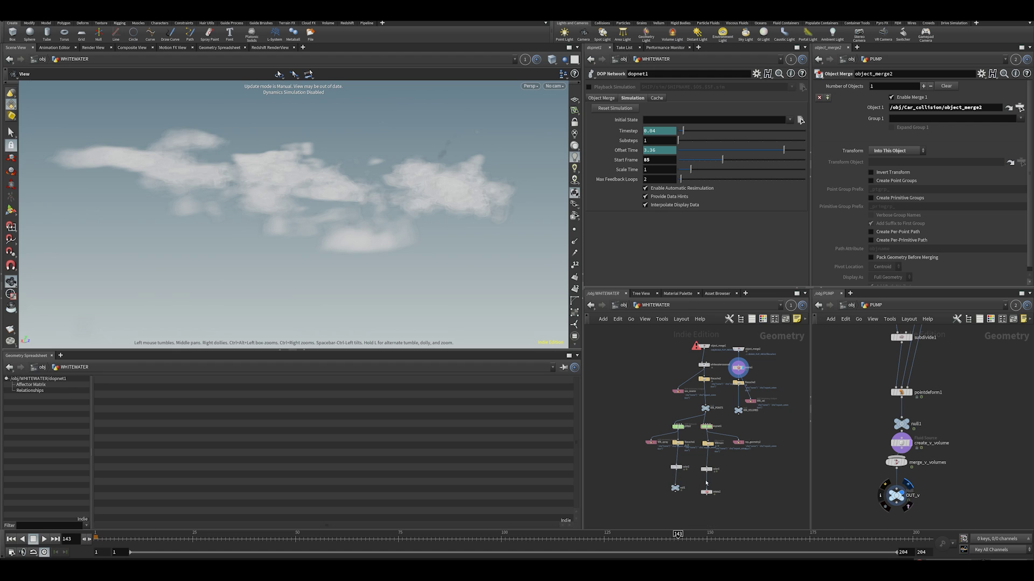
# Step: Display the final node of the whitewater particle branch in the viewport, and return to the object-level network
pyautogui.click(715, 484)
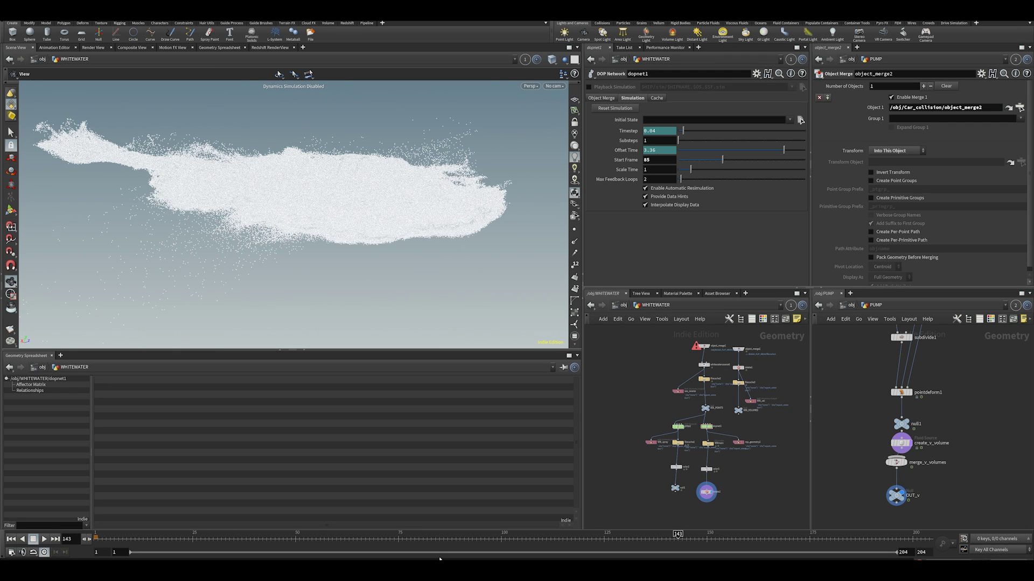
pyautogui.moveTo(634, 415); pyautogui.dragTo(622, 392, button='middle')
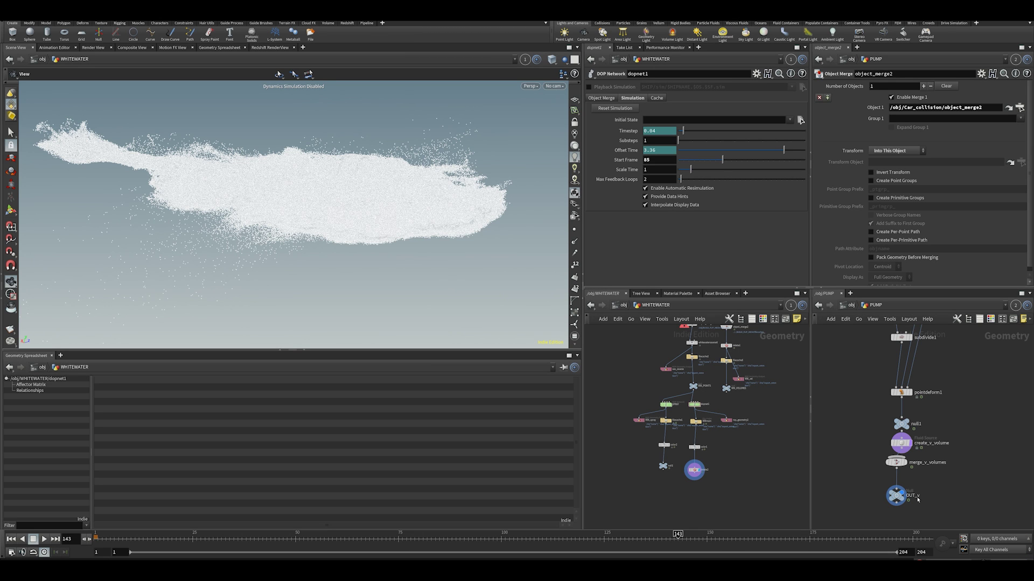
pyautogui.click(622, 305)
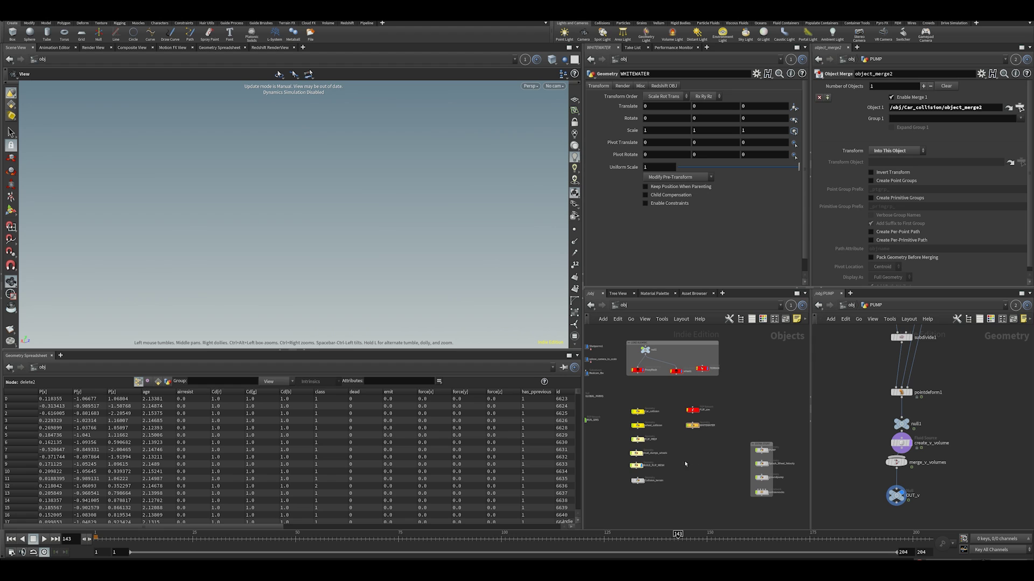
# Step: Review the object-level layout, covering the collision objects, FLIP_PREP, mud_clumps_wheels, BUILD_FLIP_MESH, the FLIP simulation and WHITEWATER
pyautogui.moveTo(653, 470)
pyautogui.mouseDown(button='middle')
pyautogui.moveTo(709, 457)
pyautogui.moveTo(686, 386)
pyautogui.mouseUp(button='middle')
pyautogui.moveTo(649, 427)
pyautogui.mouseDown(button='middle')
pyautogui.moveTo(649, 418)
pyautogui.moveTo(616, 460)
pyautogui.mouseUp(button='middle')
pyautogui.moveTo(649, 417); pyautogui.dragTo(630, 450, button='middle')
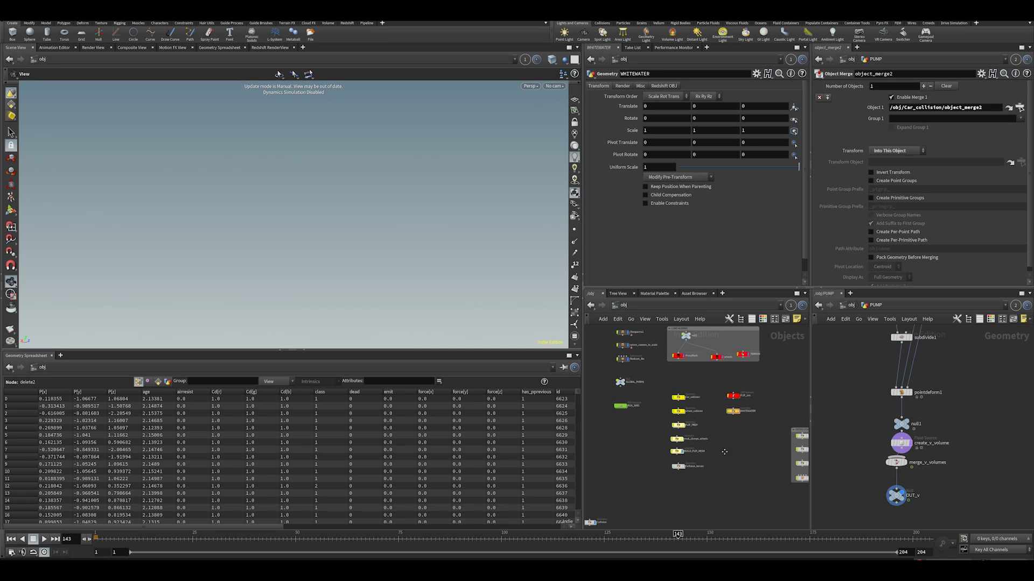
pyautogui.moveTo(724, 452); pyautogui.dragTo(707, 453, button='middle')
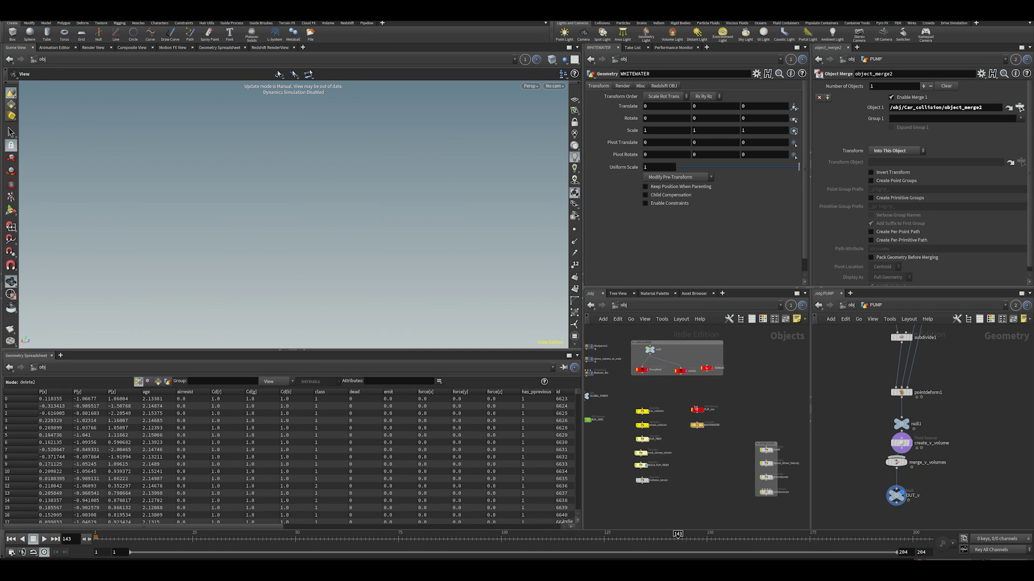
pyautogui.scroll(3, 694, 451)
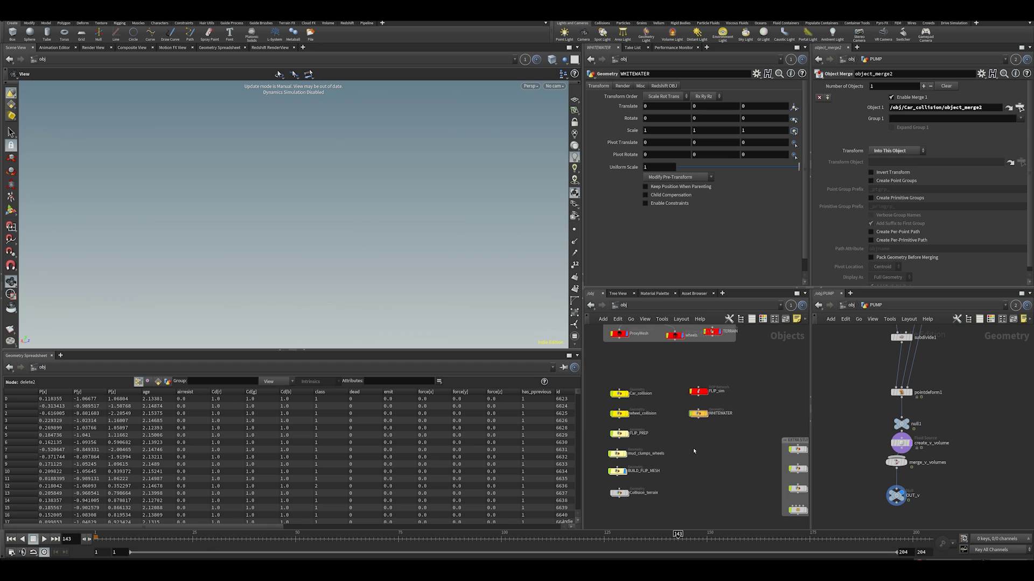
pyautogui.scroll(-2, 702, 441)
pyautogui.scroll(-1, 719, 438)
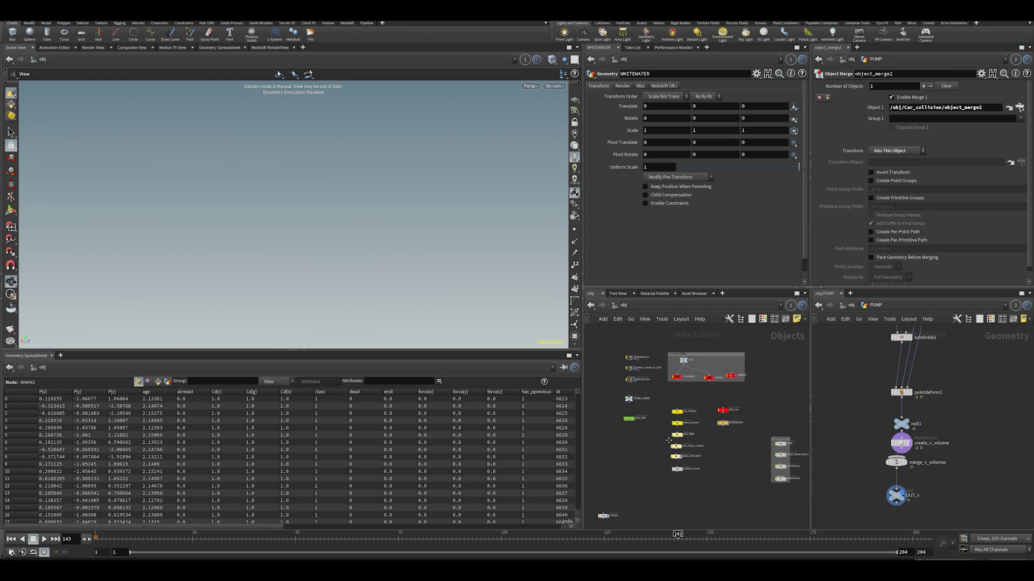
pyautogui.moveTo(719, 438); pyautogui.dragTo(672, 440, button='middle')
pyautogui.moveTo(705, 488); pyautogui.dragTo(736, 491, button='middle')
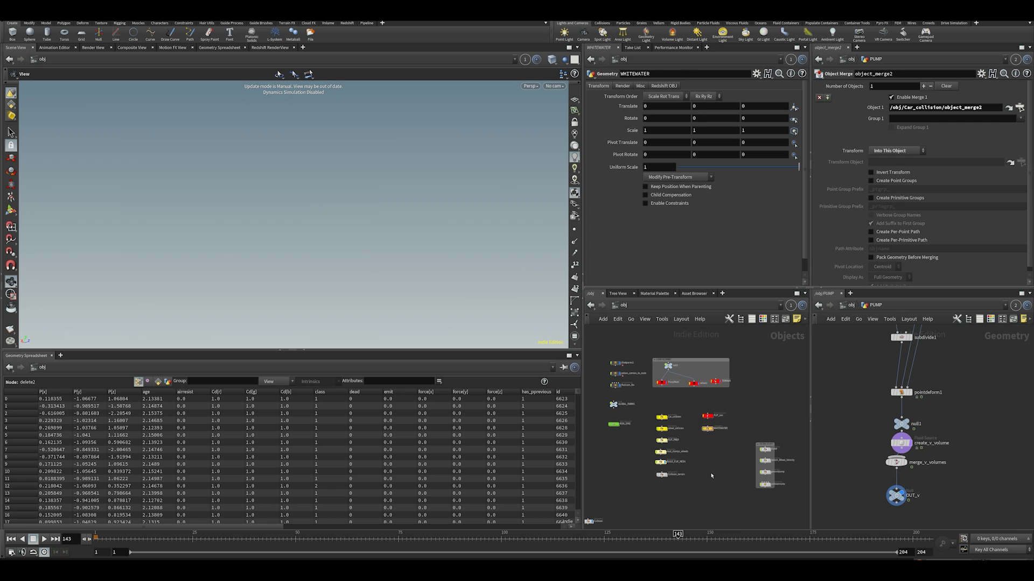
pyautogui.scroll(3, 709, 447)
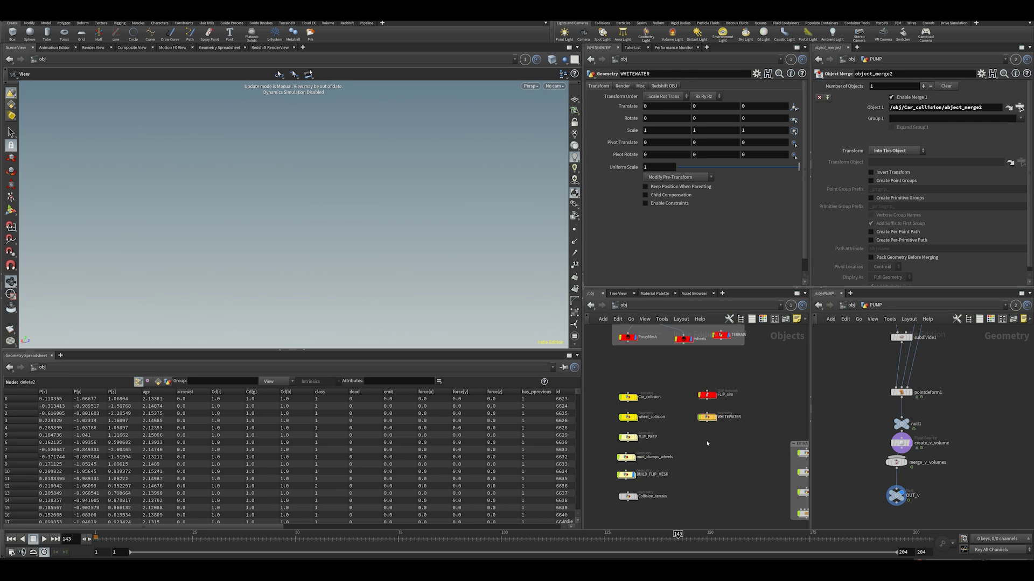
pyautogui.moveTo(718, 490); pyautogui.dragTo(700, 461, button='middle')
pyautogui.scroll(-3, 693, 462)
pyautogui.scroll(2, 740, 507)
pyautogui.scroll(-2, 681, 401)
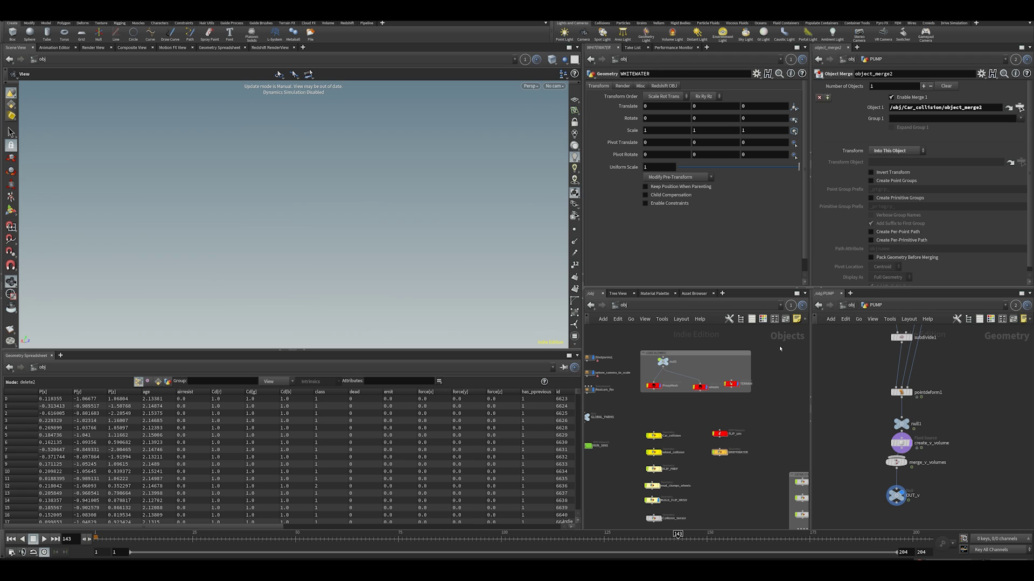
pyautogui.scroll(-1, 770, 380)
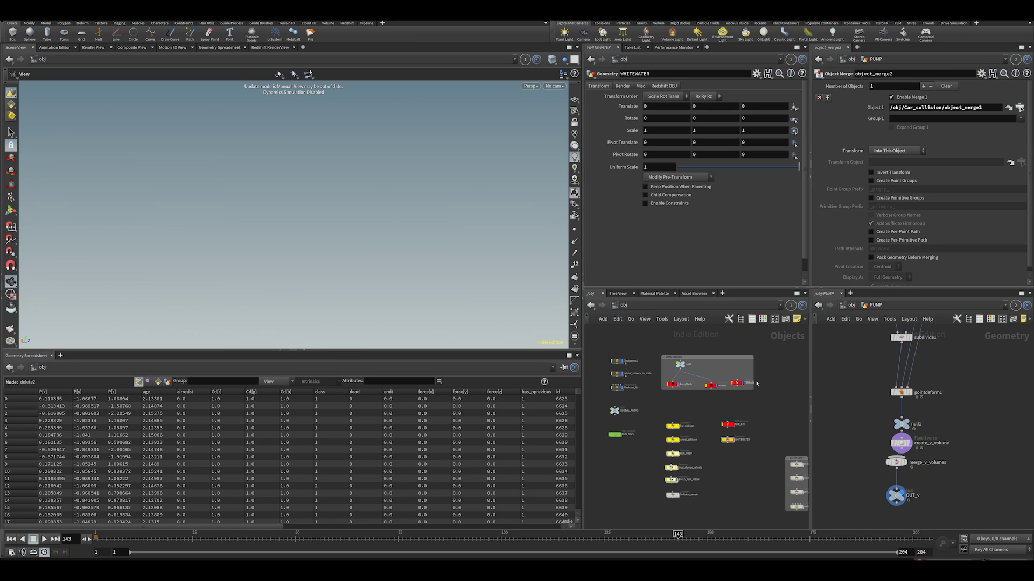
pyautogui.moveTo(734, 462); pyautogui.dragTo(723, 456, button='middle')
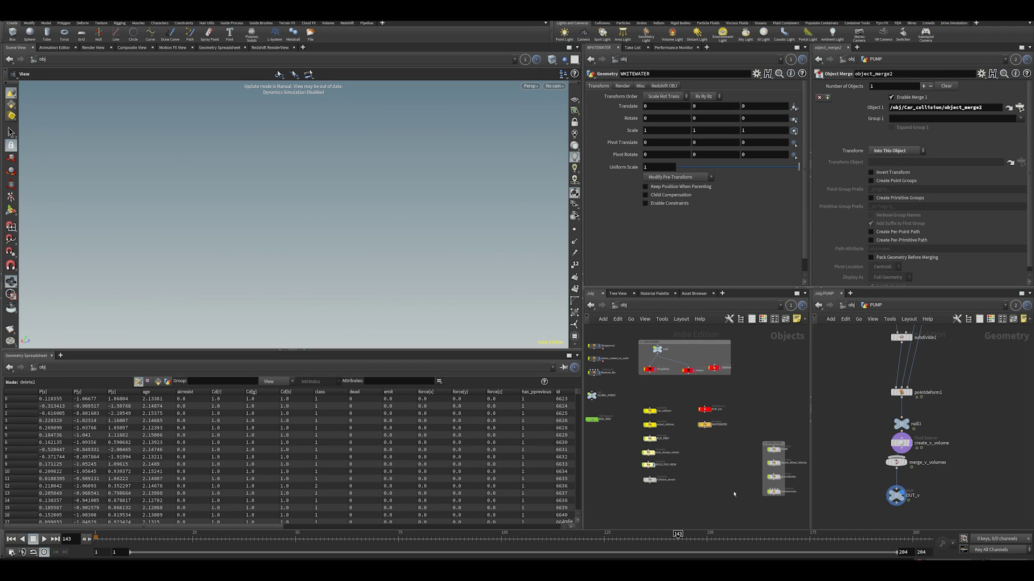
pyautogui.moveTo(733, 468); pyautogui.dragTo(749, 481, button='middle')
pyautogui.scroll(3, 722, 460)
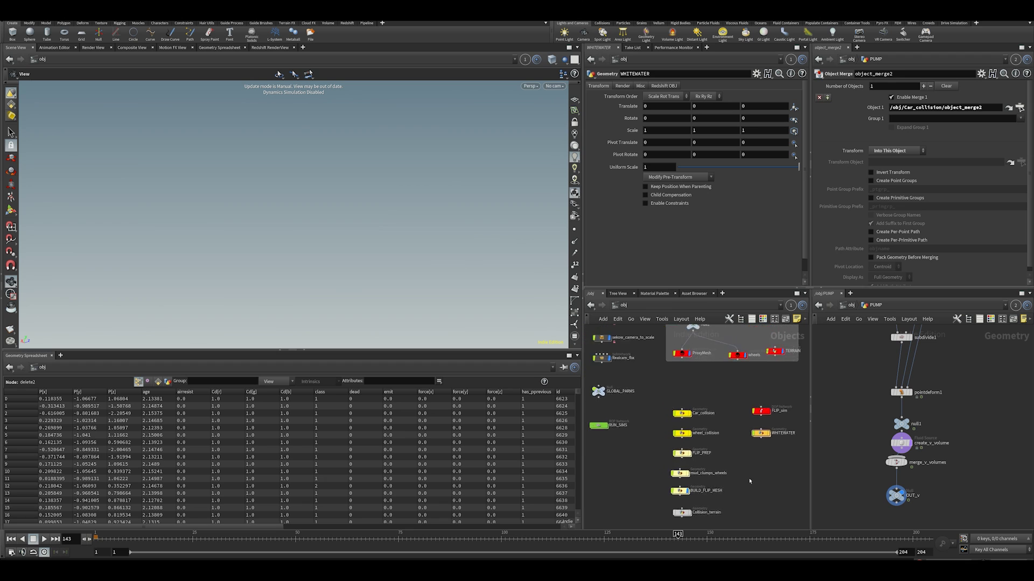
pyautogui.scroll(-4, 749, 481)
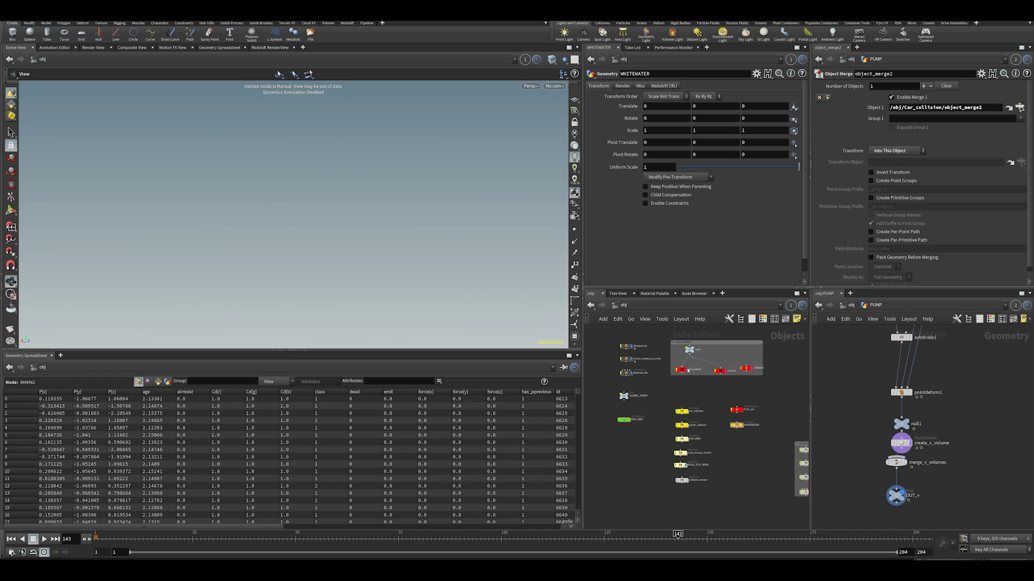
pyautogui.moveTo(729, 472)
pyautogui.mouseDown(button='middle')
pyautogui.moveTo(713, 473)
pyautogui.moveTo(722, 495)
pyautogui.moveTo(709, 473)
pyautogui.mouseUp(button='middle')
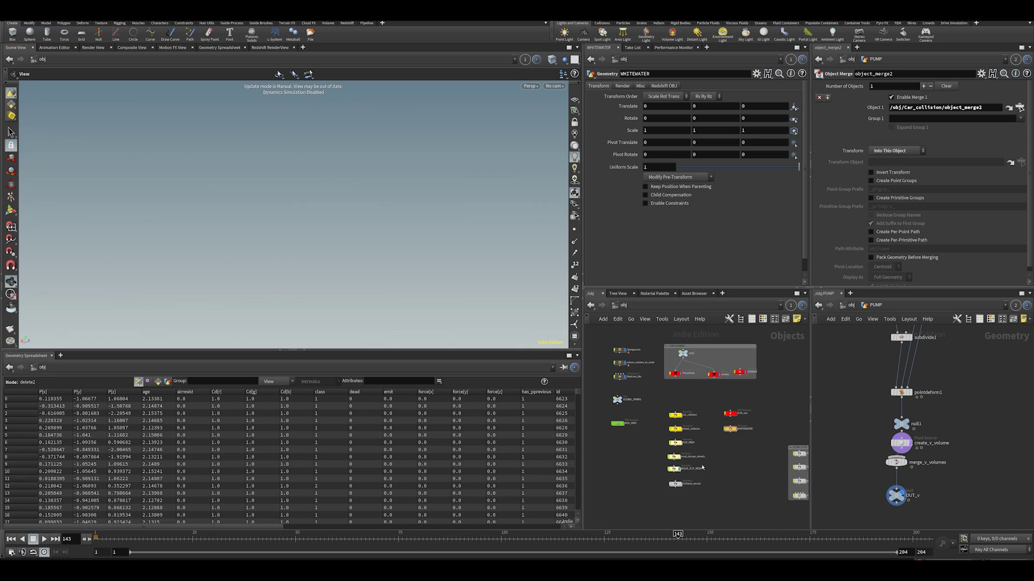
pyautogui.scroll(2, 729, 458)
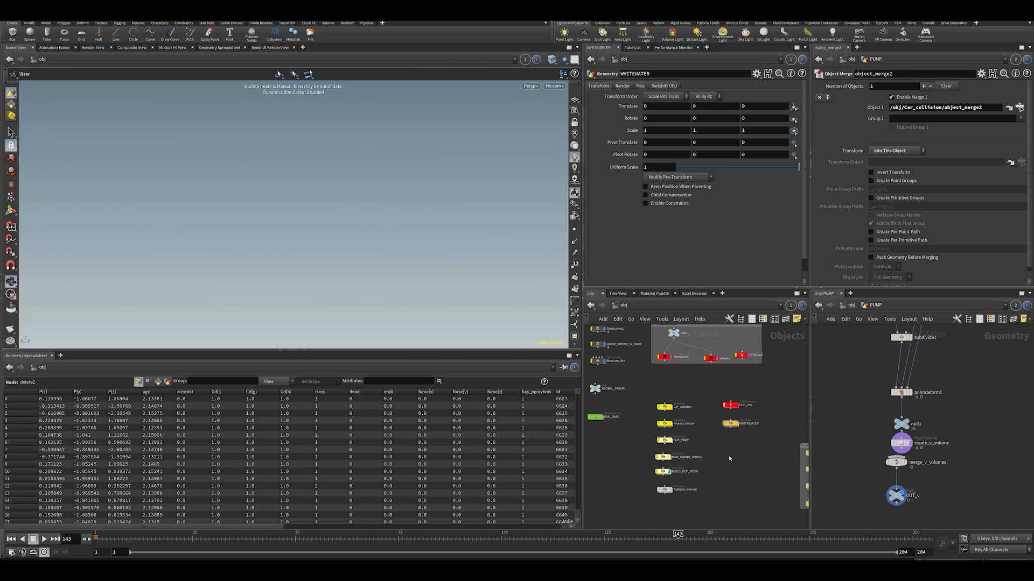